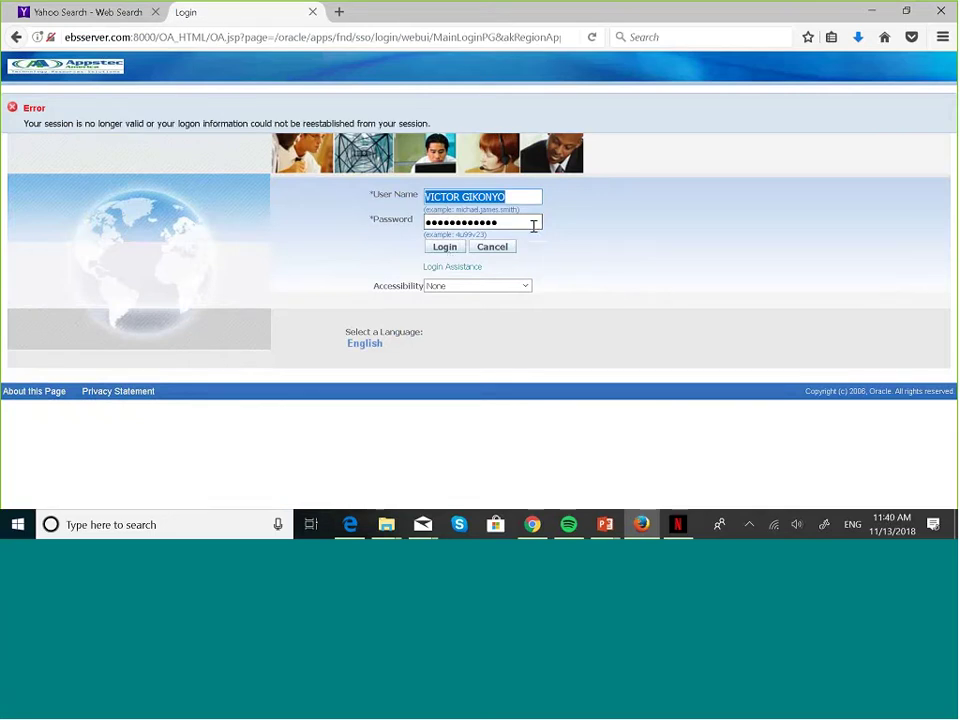
- Sign back in to ebsserver.com from a fresh tab using the saved username
{"action": "left_click", "coordinate": [312, 12]}
{"action": "left_click", "coordinate": [182, 12]}
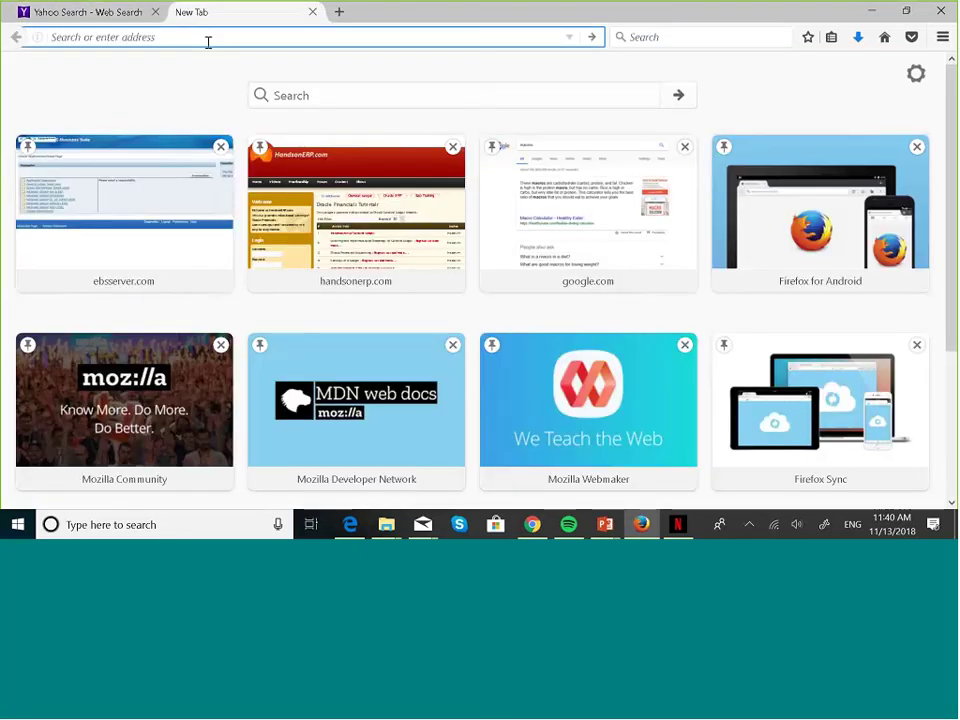
{"action": "left_click", "coordinate": [138, 203]}
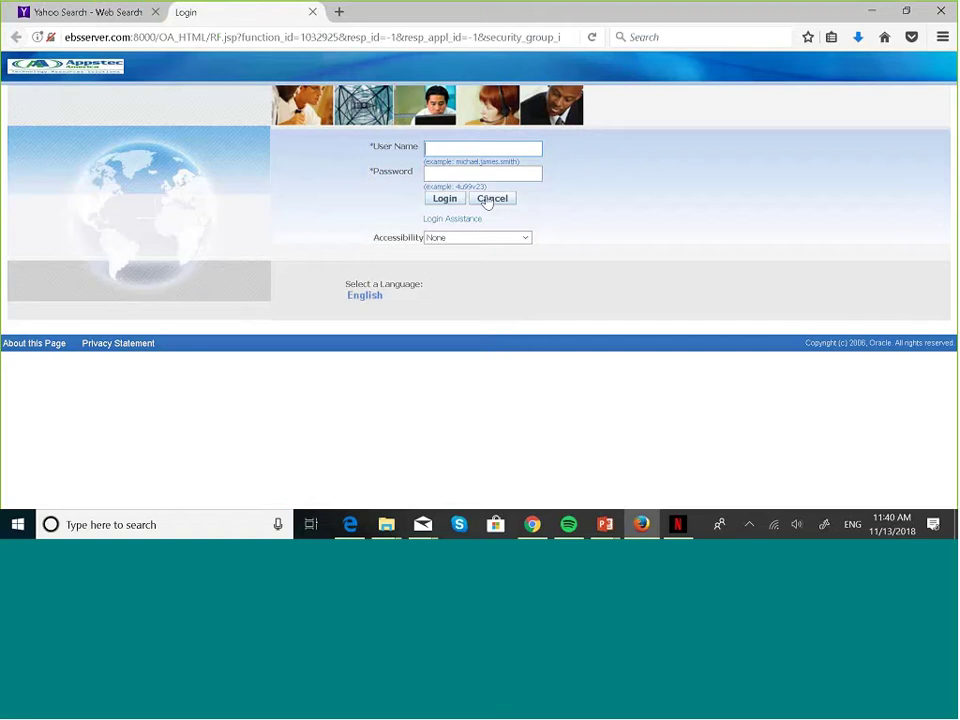
{"action": "type", "text": "bo"}
{"action": "left_click", "coordinate": [481, 164]}
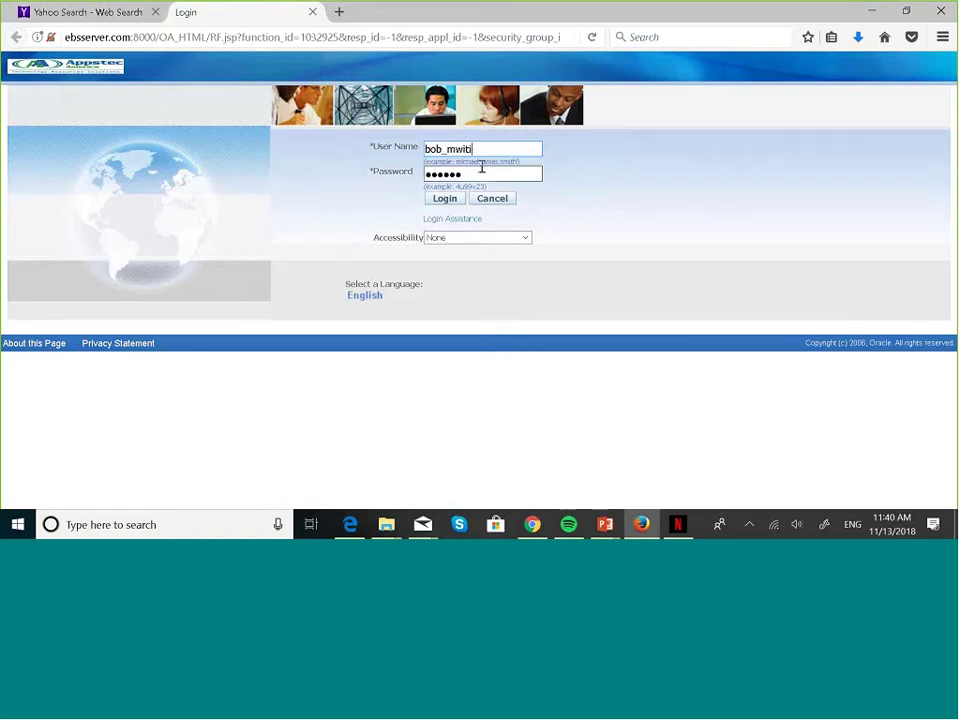
{"action": "left_click", "coordinate": [451, 205]}
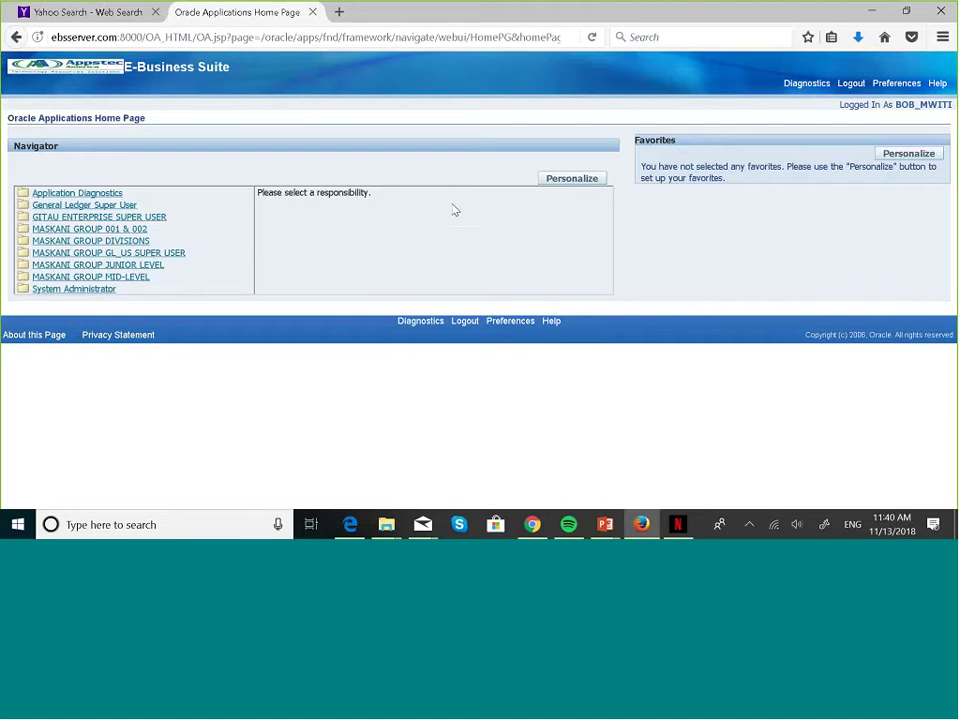
- Under MASKANI GROUP GL_US SUPER USER, open Reports : Define : Report
{"action": "left_click", "coordinate": [172, 256]}
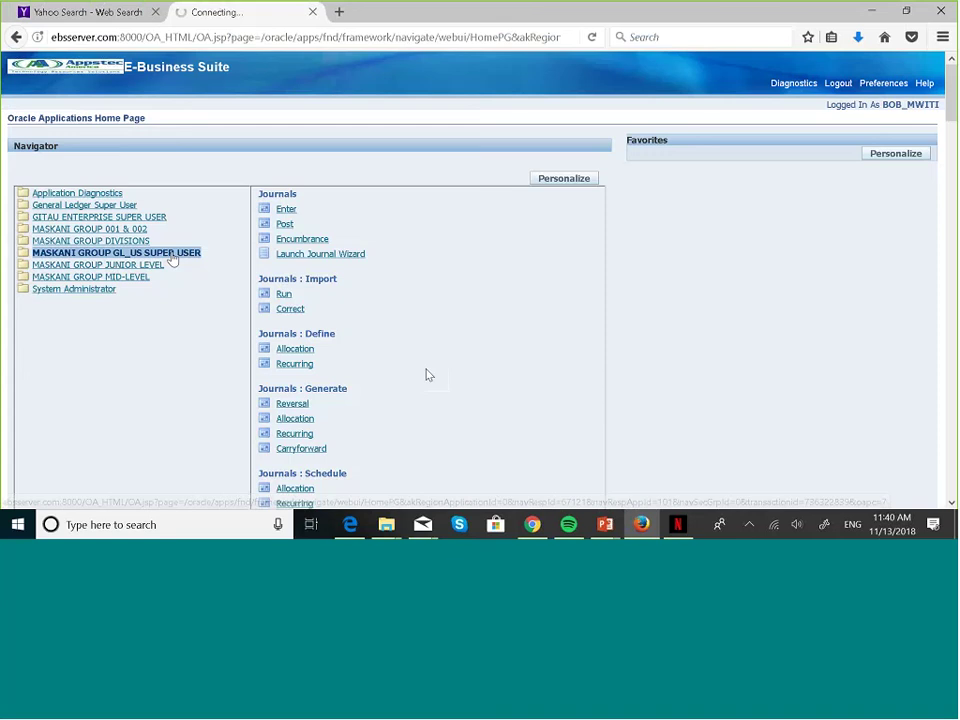
{"action": "scroll", "coordinate": [427, 375], "scroll_direction": "down", "scroll_amount": 10}
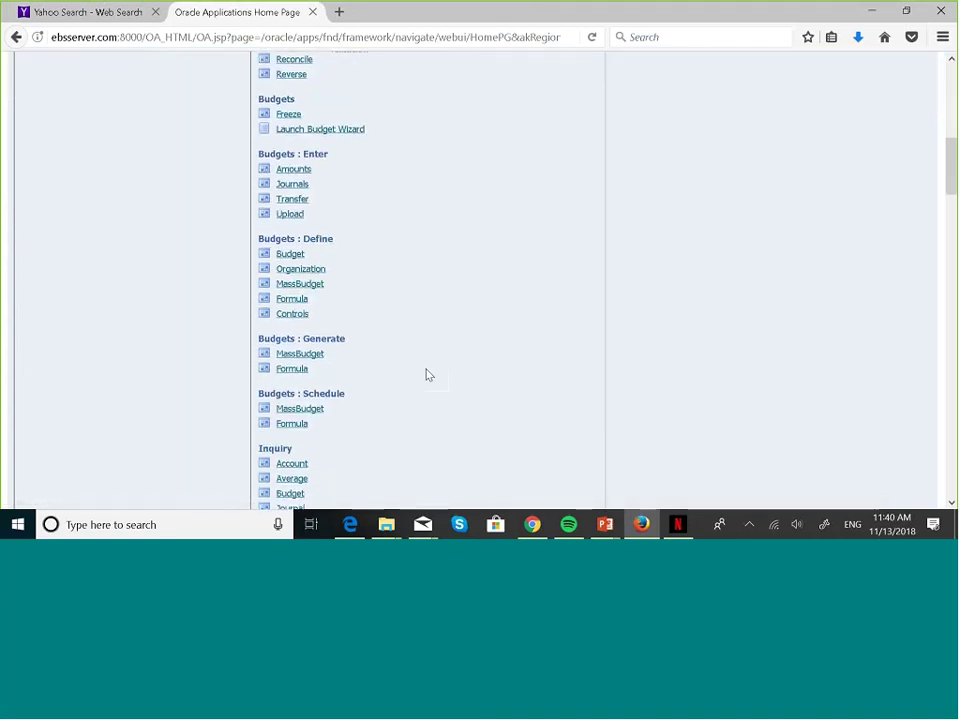
{"action": "scroll", "coordinate": [427, 375], "scroll_direction": "down", "scroll_amount": 9}
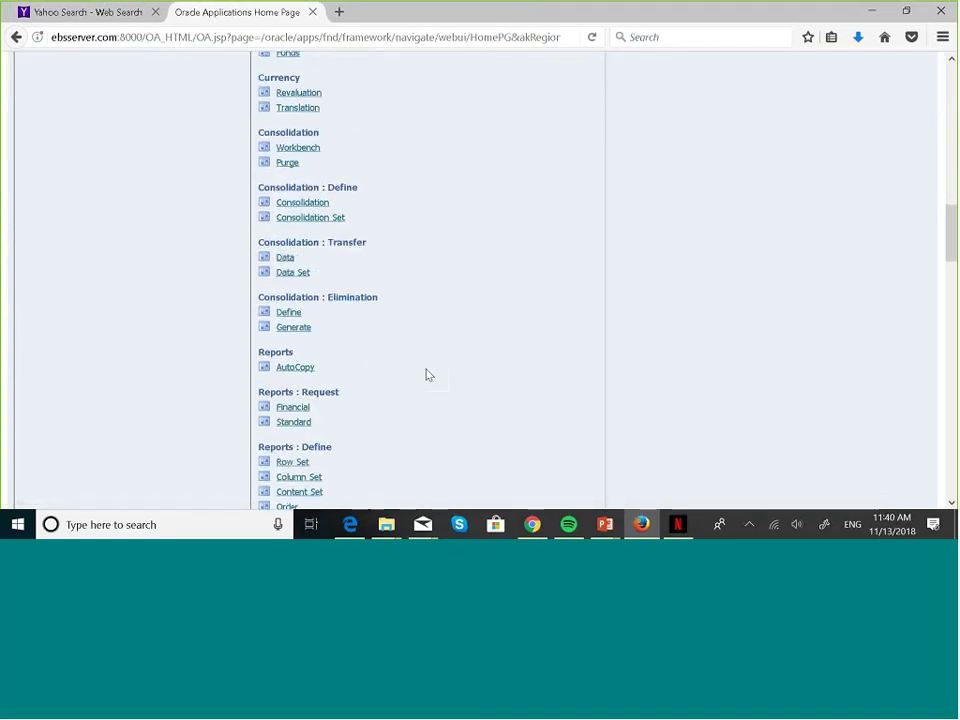
{"action": "scroll", "coordinate": [427, 375], "scroll_direction": "down", "scroll_amount": 3}
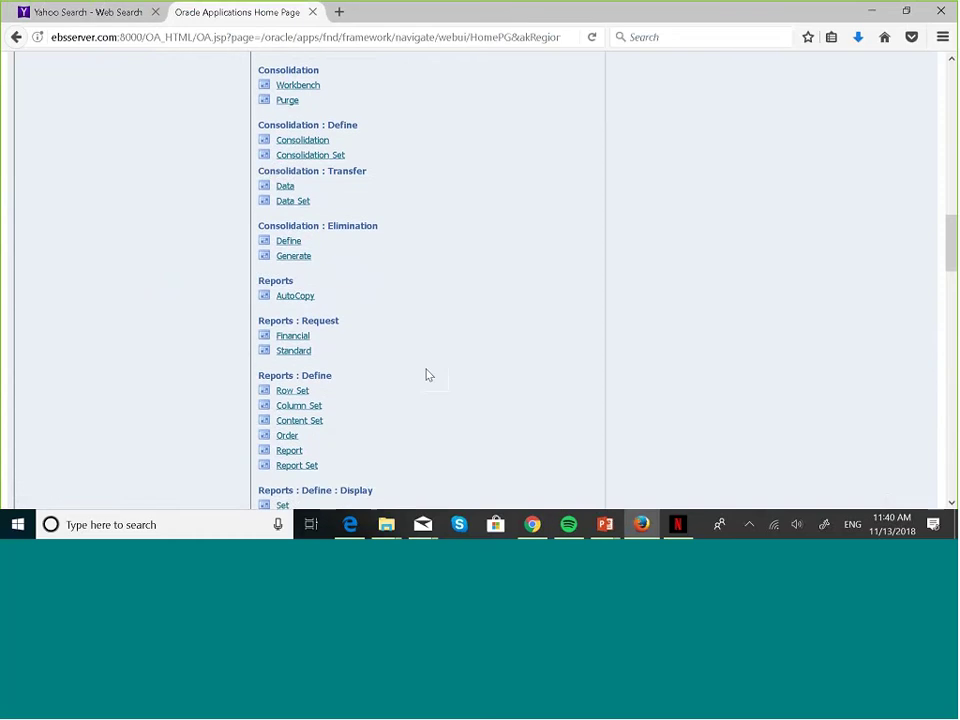
{"action": "scroll", "coordinate": [427, 375], "scroll_direction": "down", "scroll_amount": 2}
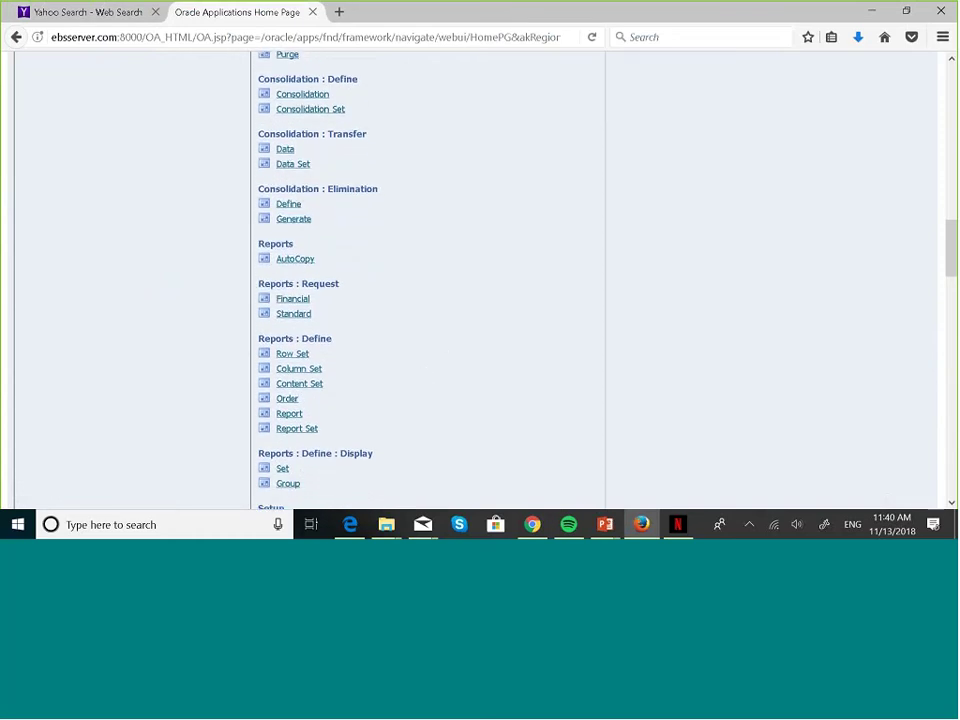
{"action": "left_click", "coordinate": [290, 414]}
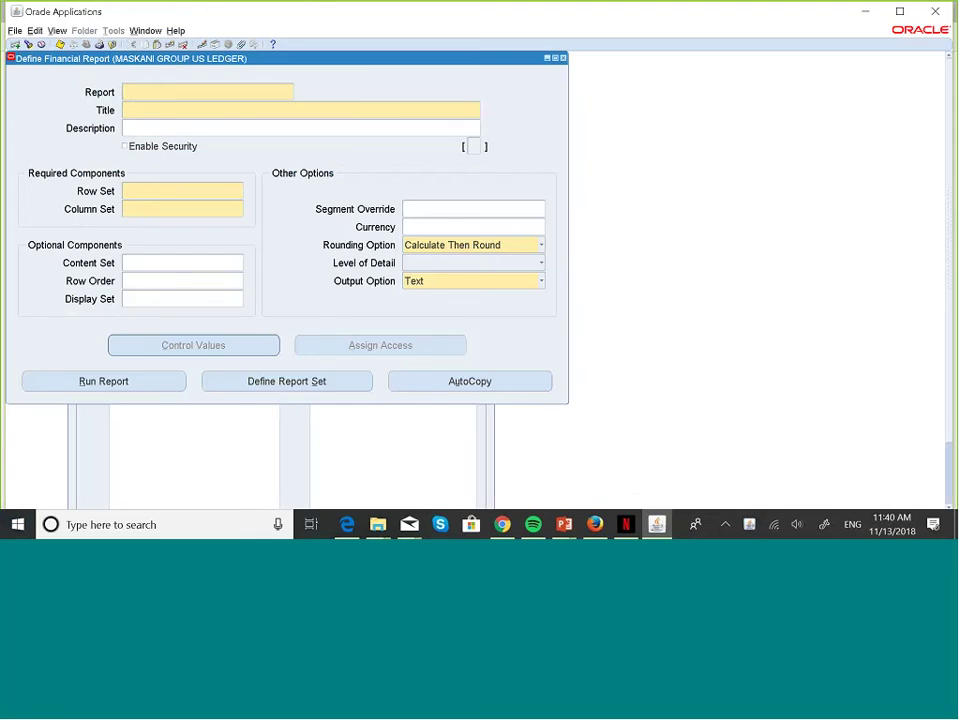
- Query financial report definitions whose name starts with MASKAN
{"action": "key", "text": "F11"}
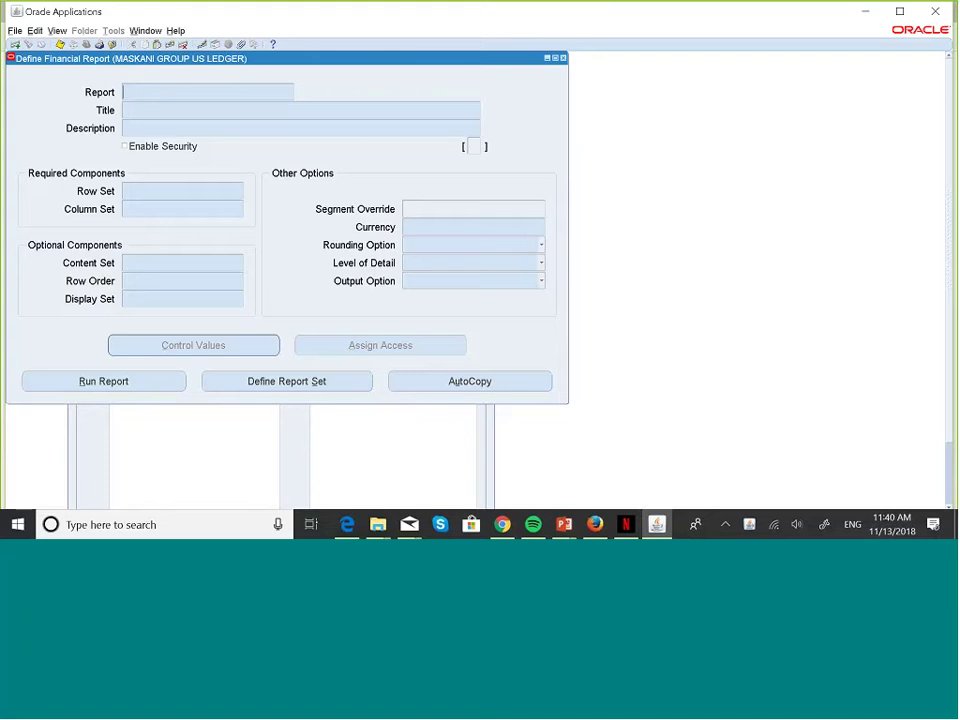
{"action": "type", "text": "maska"}
{"action": "key", "text": "Caps_Lock"}
{"action": "key", "text": "BackSpace"}
{"action": "key", "text": "BackSpace"}
{"action": "key", "text": "BackSpace"}
{"action": "key", "text": "BackSpace"}
{"action": "key", "text": "BackSpace"}
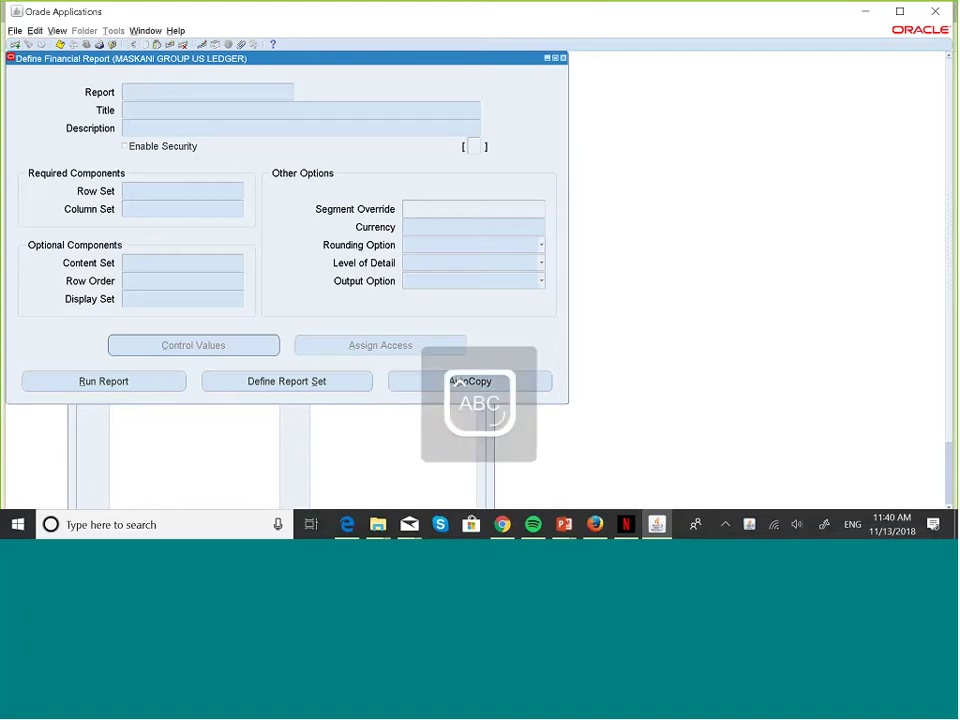
{"action": "type", "text": "MASKAN"}
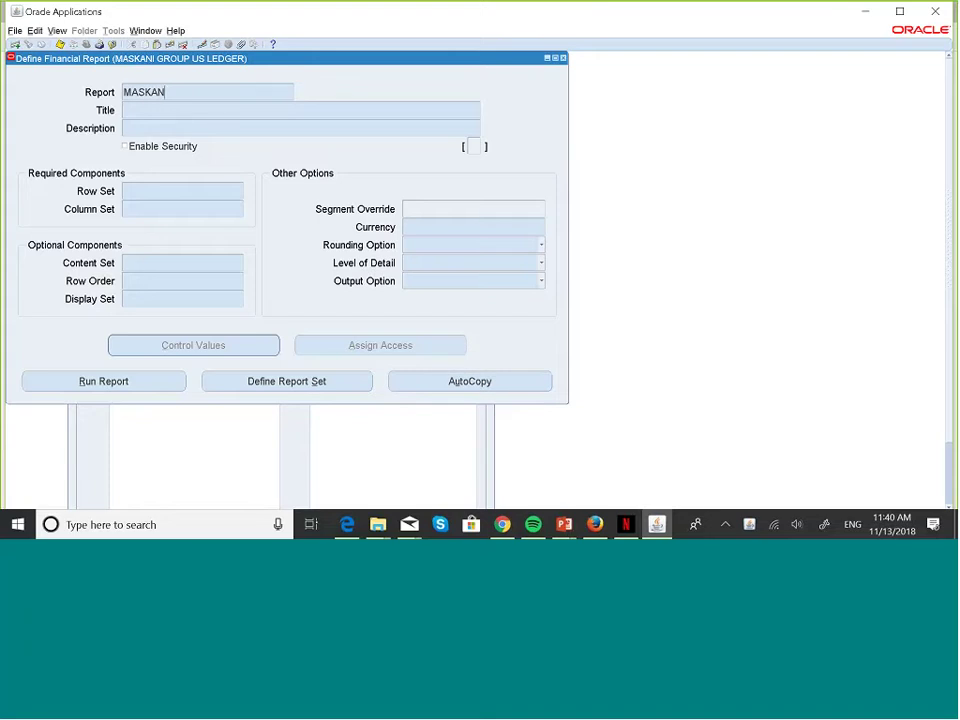
{"action": "key", "text": "ctrl+F11"}
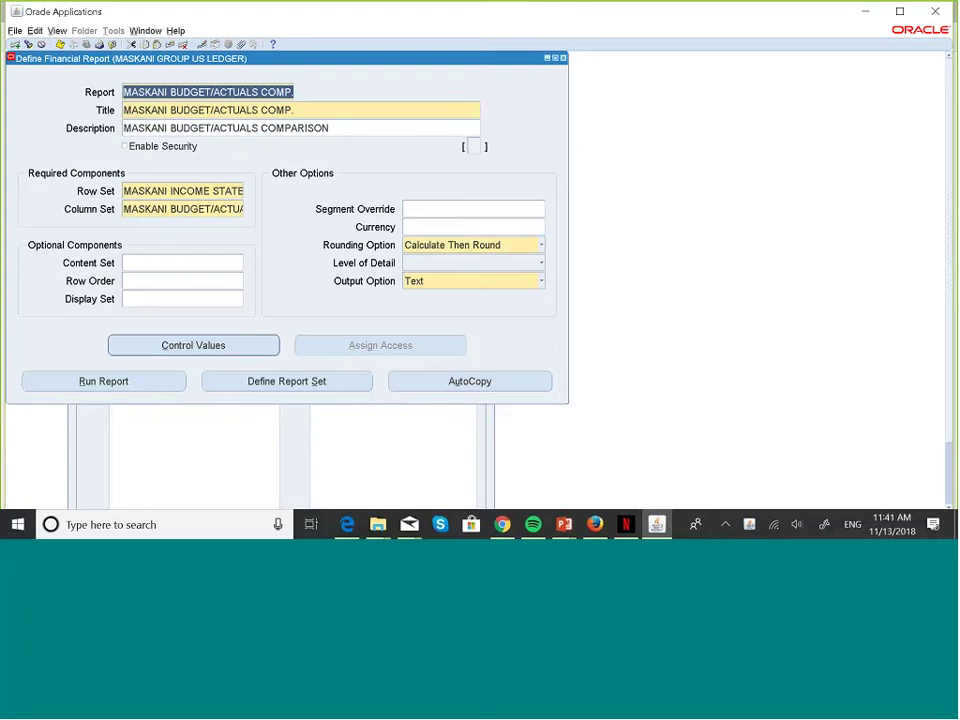
- Browse the retrieved reports back to MASKANI CONSOLIDATED REPORT and move to its Row Set
{"action": "key", "text": "Down"}
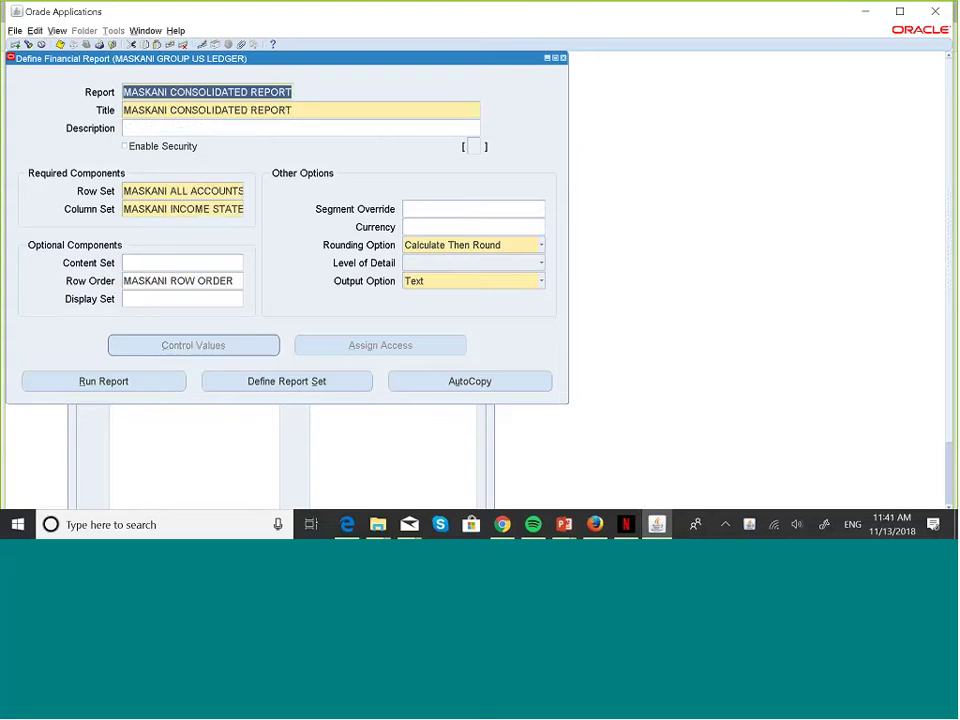
{"action": "key", "text": "Down"}
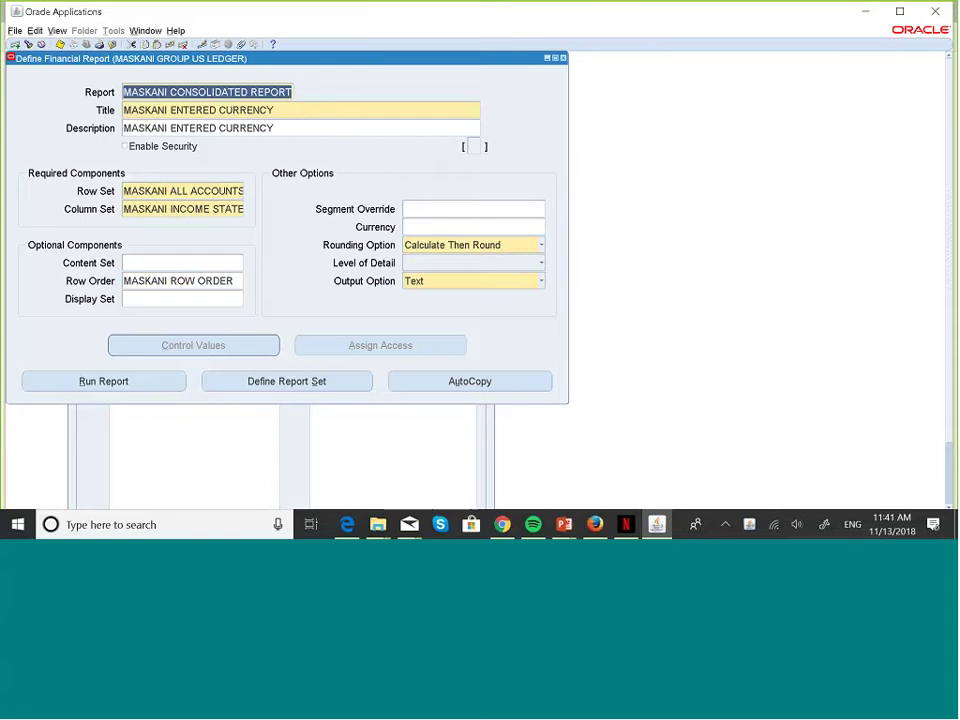
{"action": "key", "text": "Down"}
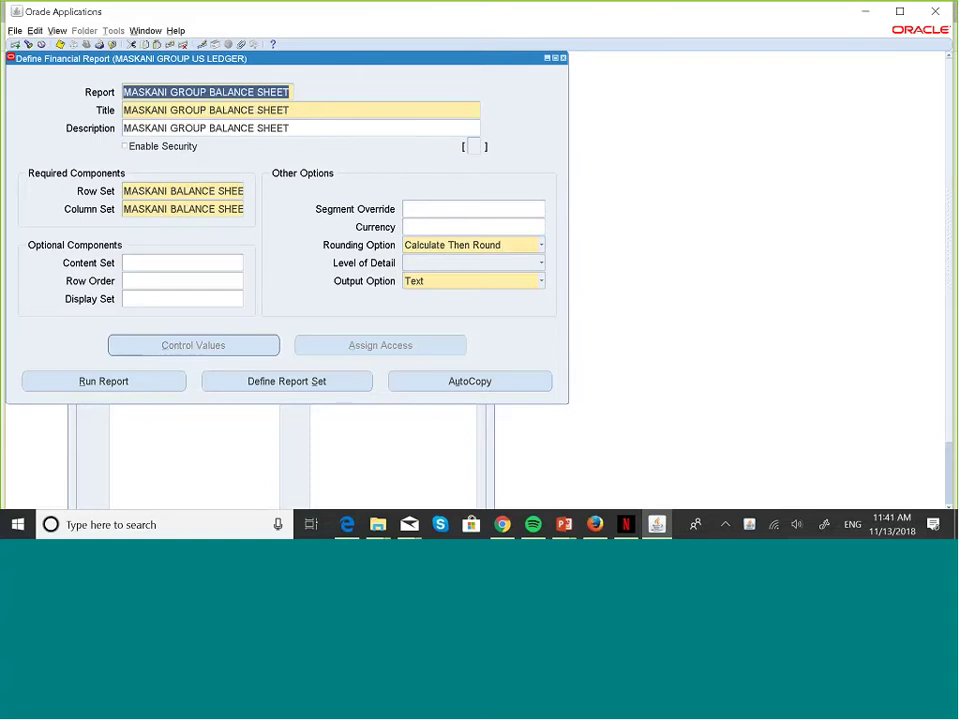
{"action": "key", "text": "Down"}
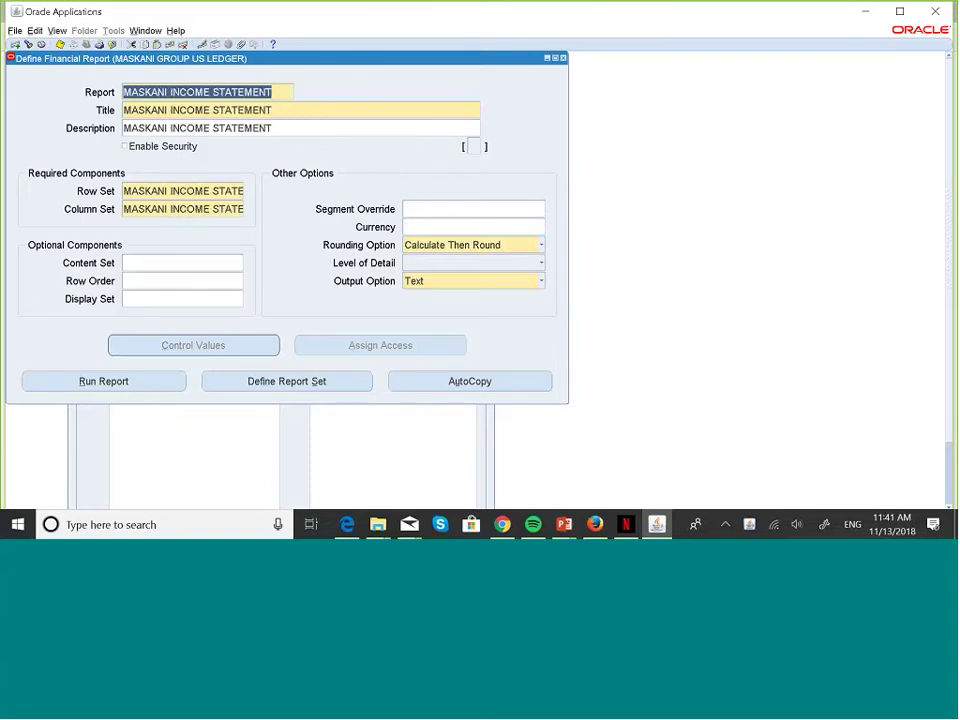
{"action": "key", "text": "Down"}
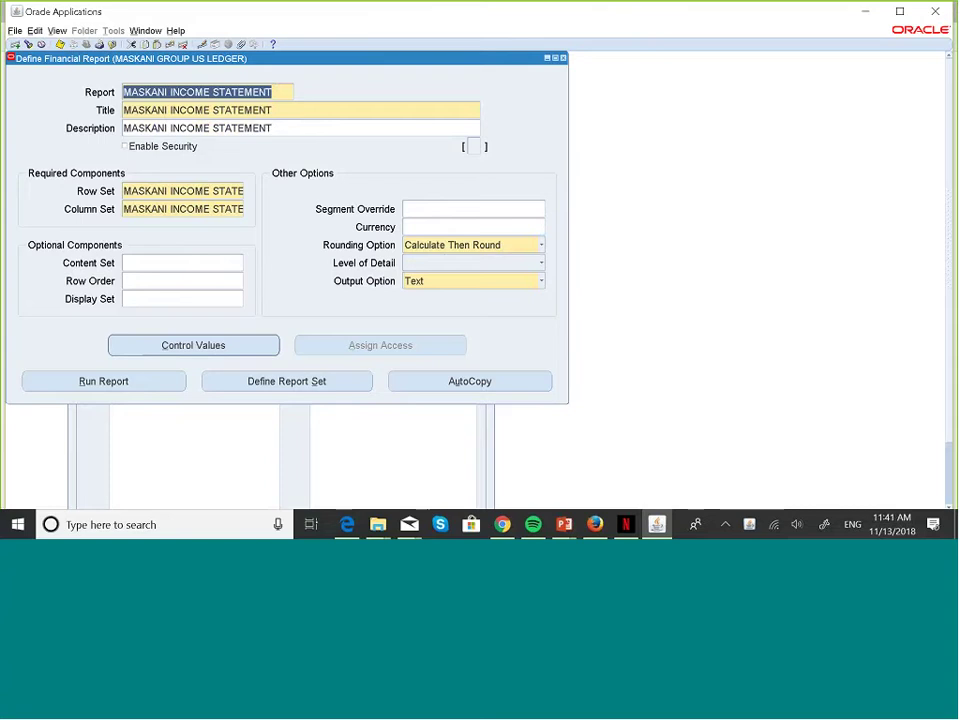
{"action": "key", "text": "Down"}
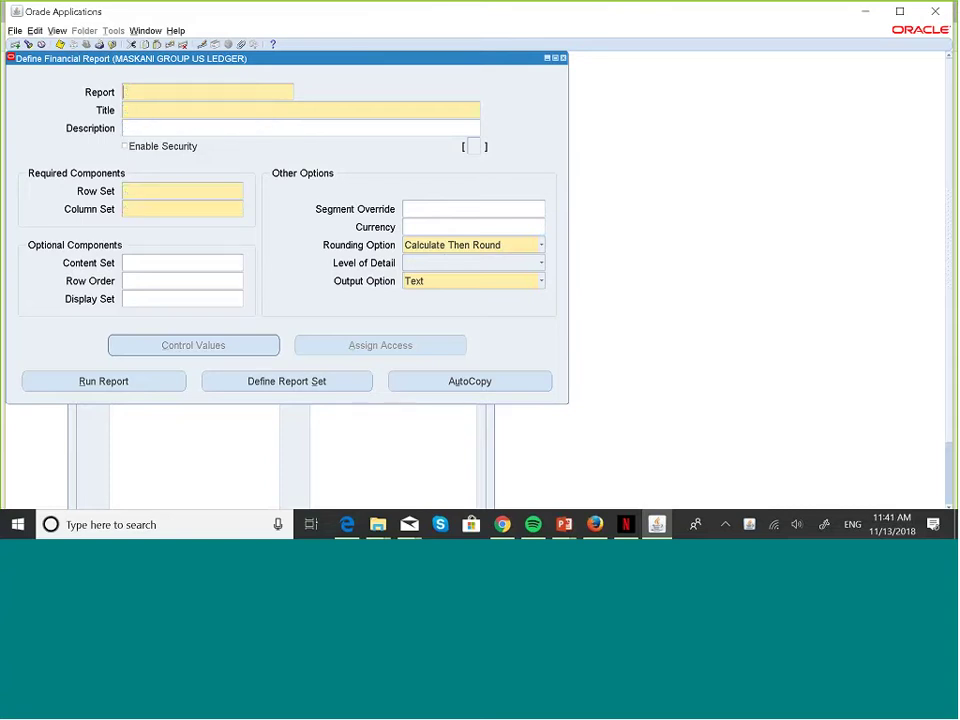
{"action": "key", "text": "Up"}
{"action": "key", "text": "Up"}
{"action": "key", "text": "Up"}
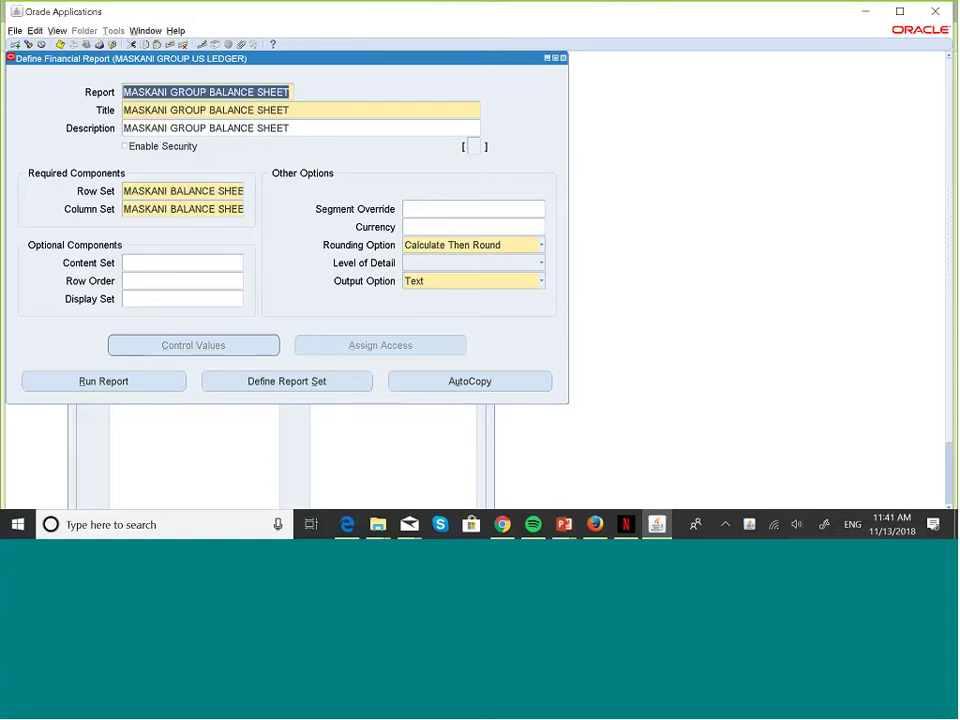
{"action": "key", "text": "Up"}
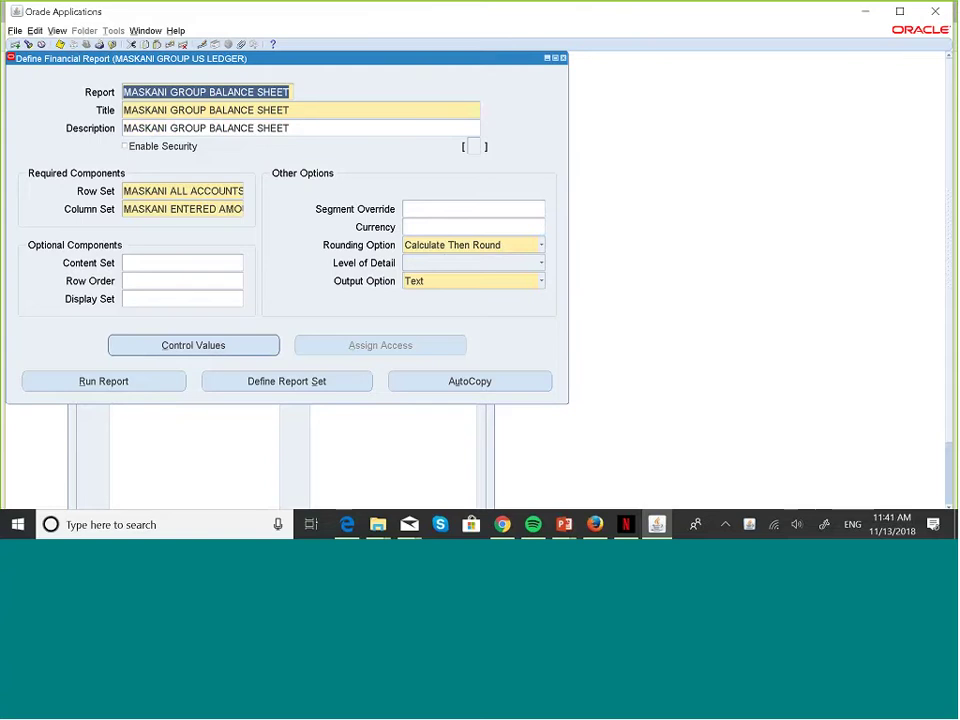
{"action": "key", "text": "Up"}
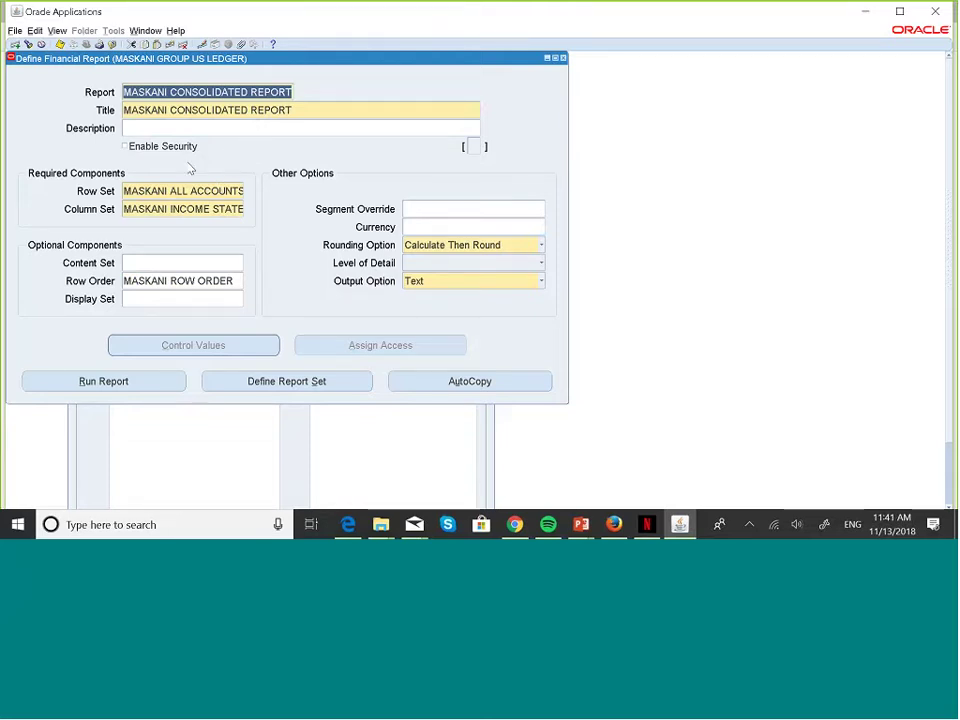
{"action": "key", "text": "Tab"}
{"action": "key", "text": "Tab"}
{"action": "key", "text": "Tab"}
{"action": "key", "text": "Tab"}
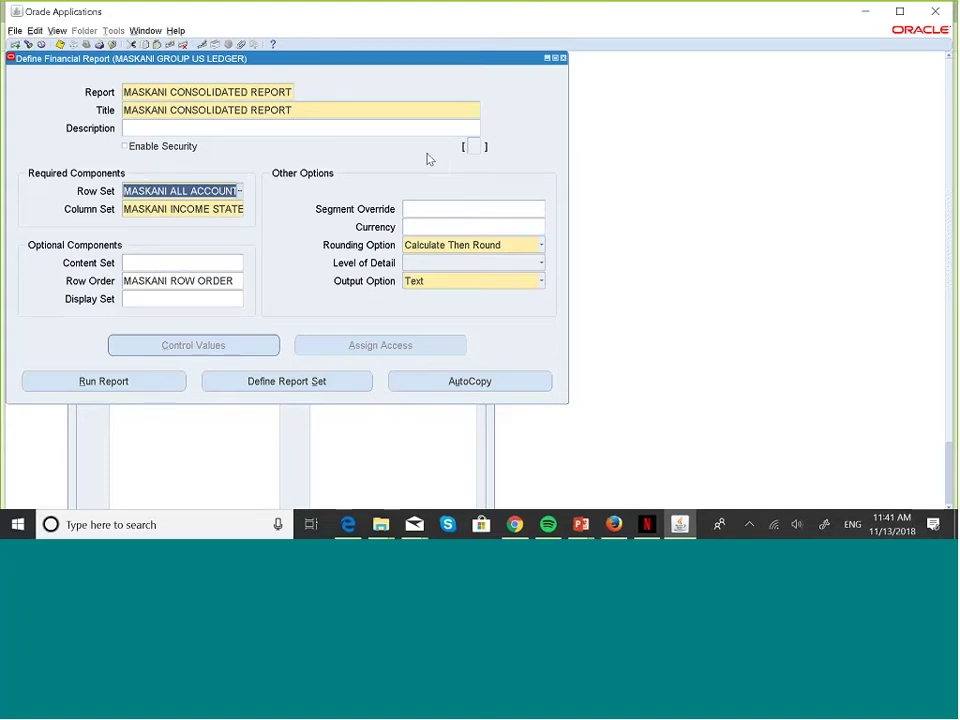
- Close the report form and open the Row Set form from Reports > Define in the Navigator
{"action": "left_click", "coordinate": [562, 59]}
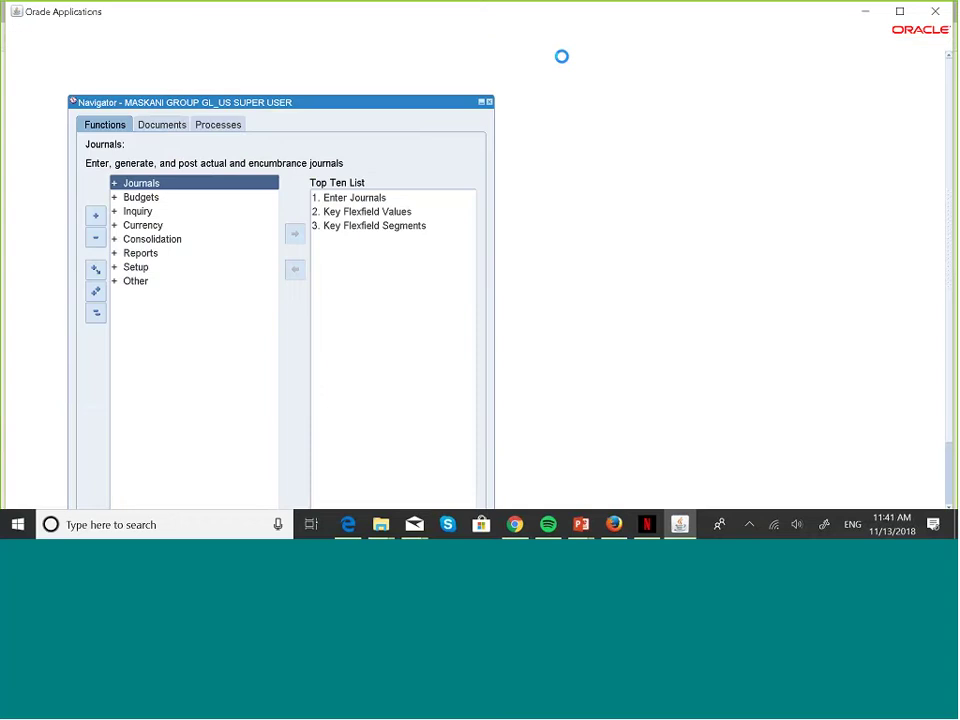
{"action": "key", "text": "Down"}
{"action": "key", "text": "Down"}
{"action": "key", "text": "Down"}
{"action": "key", "text": "Down"}
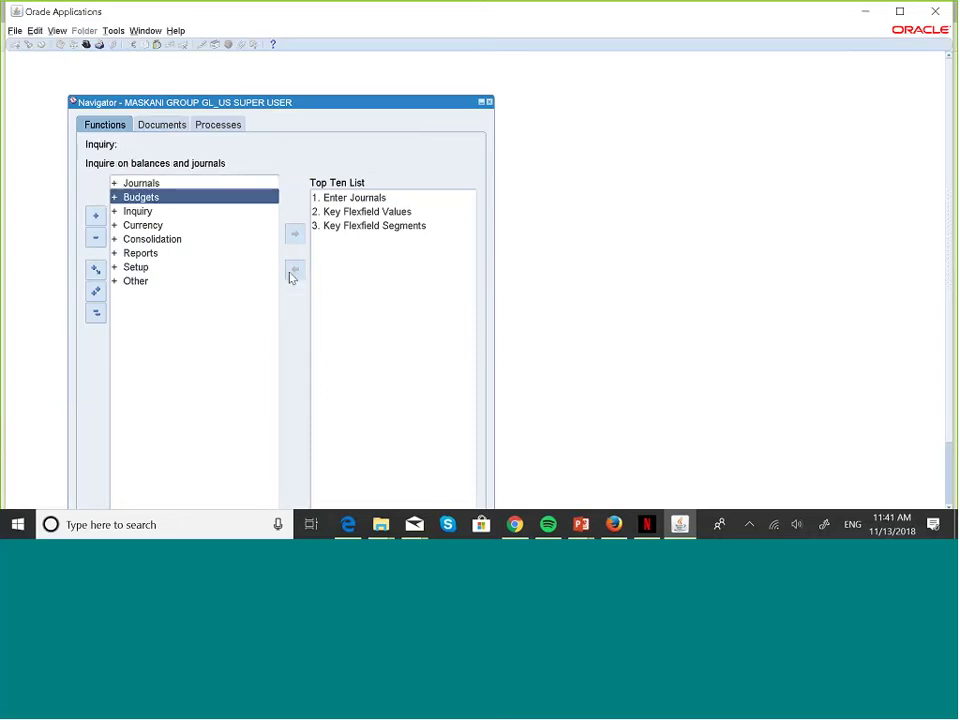
{"action": "key", "text": "Down"}
{"action": "key", "text": "Right"}
{"action": "key", "text": "Down"}
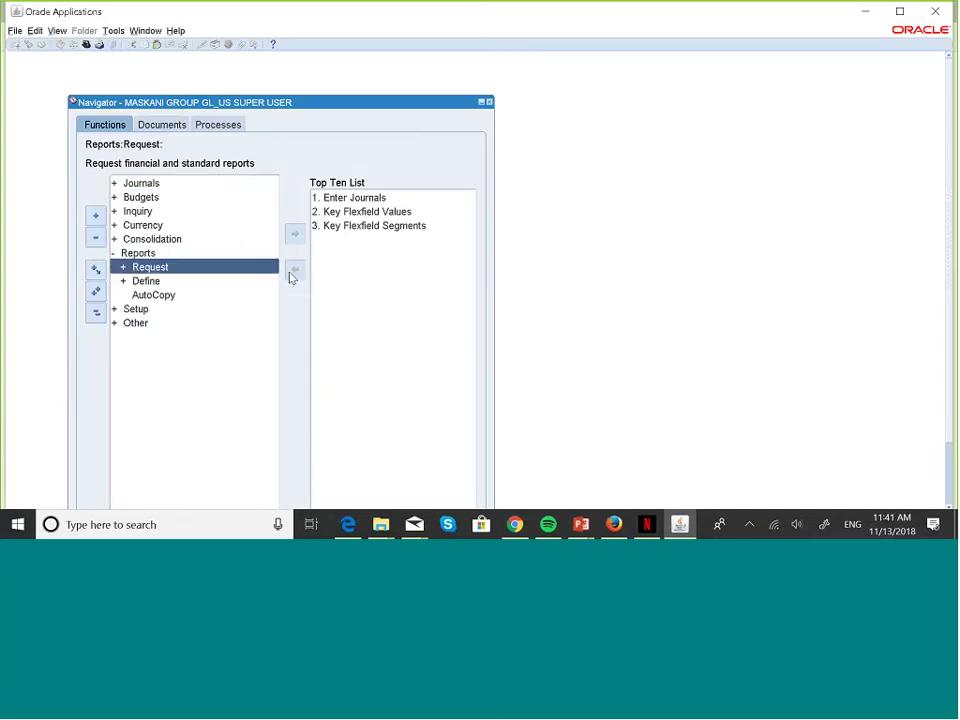
{"action": "key", "text": "Down"}
{"action": "key", "text": "Right"}
{"action": "key", "text": "Down"}
{"action": "key", "text": "Return"}
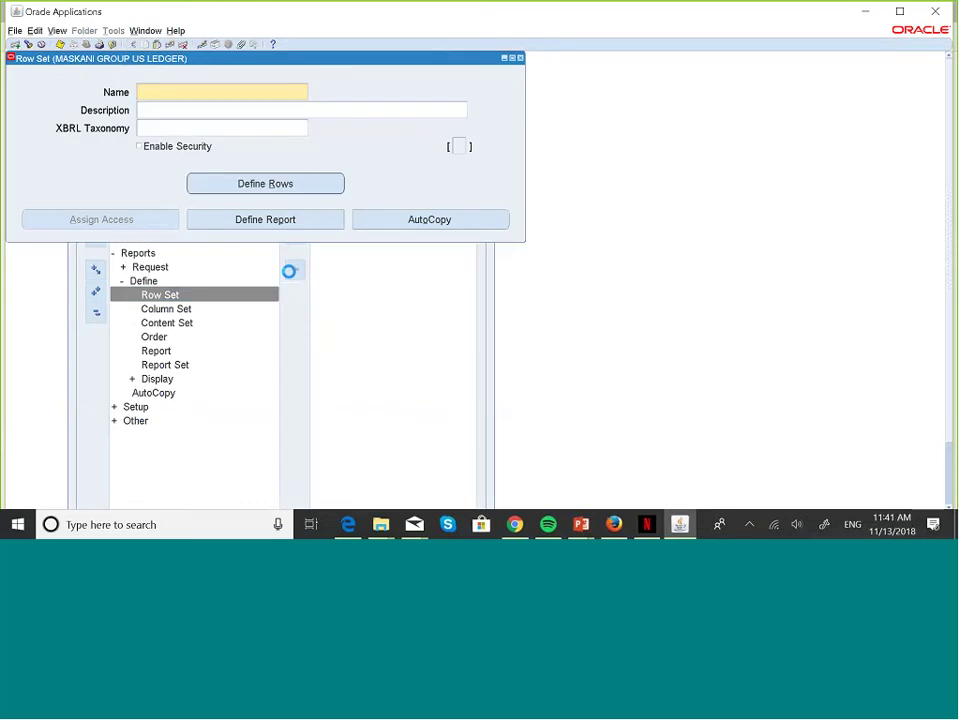
- Query the row set named MASKA to bring up MASKANI ALL ACCOUNTS RS
{"action": "key", "text": "F11"}
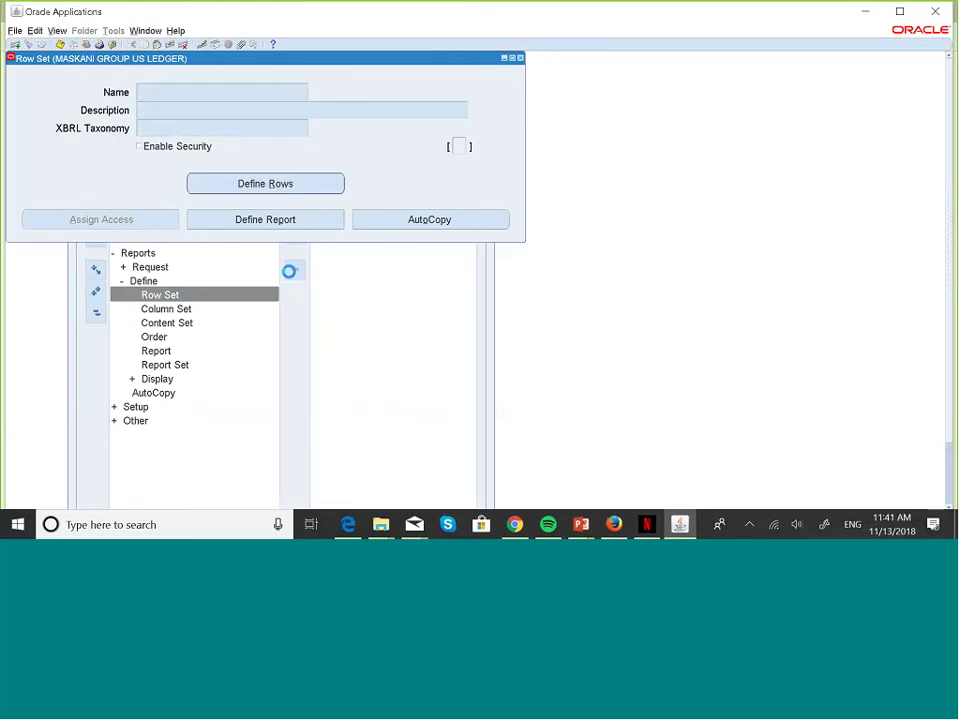
{"action": "type", "text": "MASKA"}
{"action": "key", "text": "ctrl+F11"}
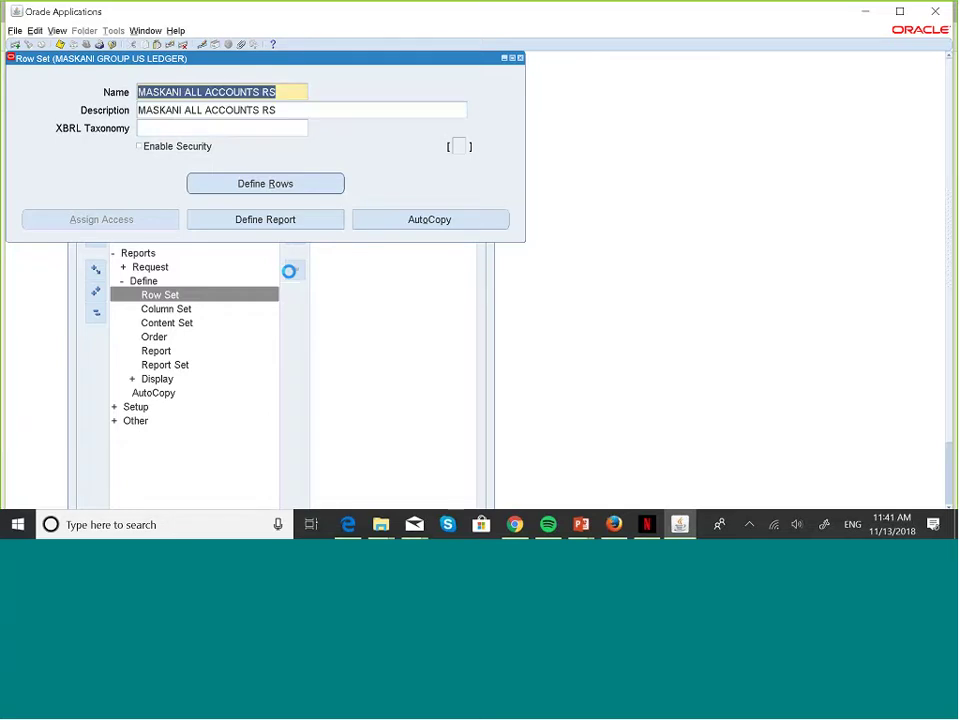
- Open row 10's account assignment and its MASKANI GROUP COA range, accounts 001000 to 006000
{"action": "left_click", "coordinate": [313, 187]}
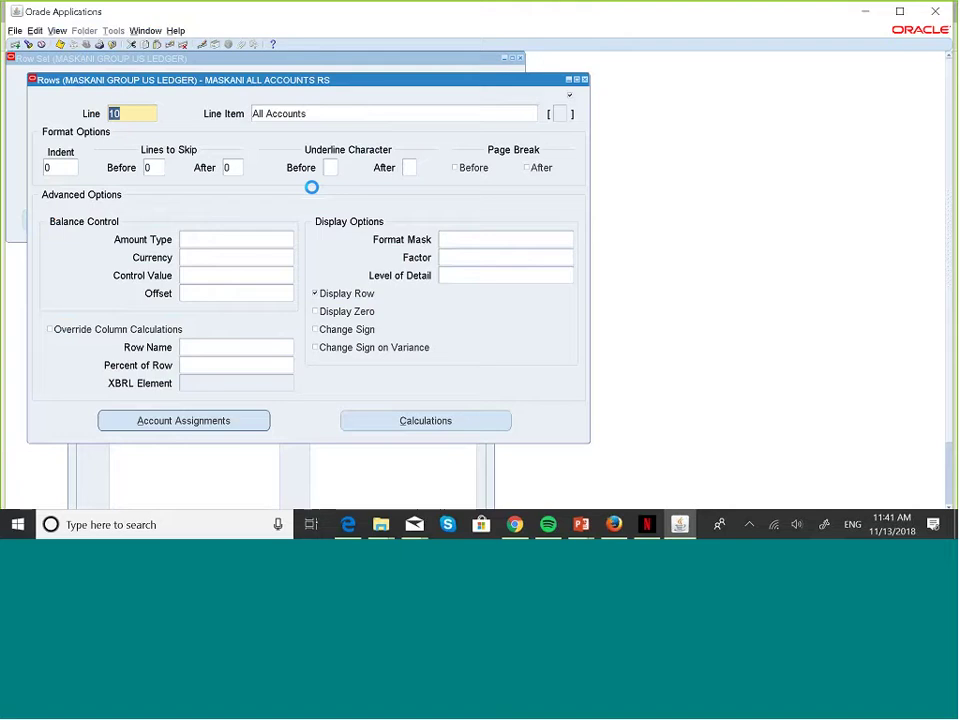
{"action": "left_click", "coordinate": [257, 426]}
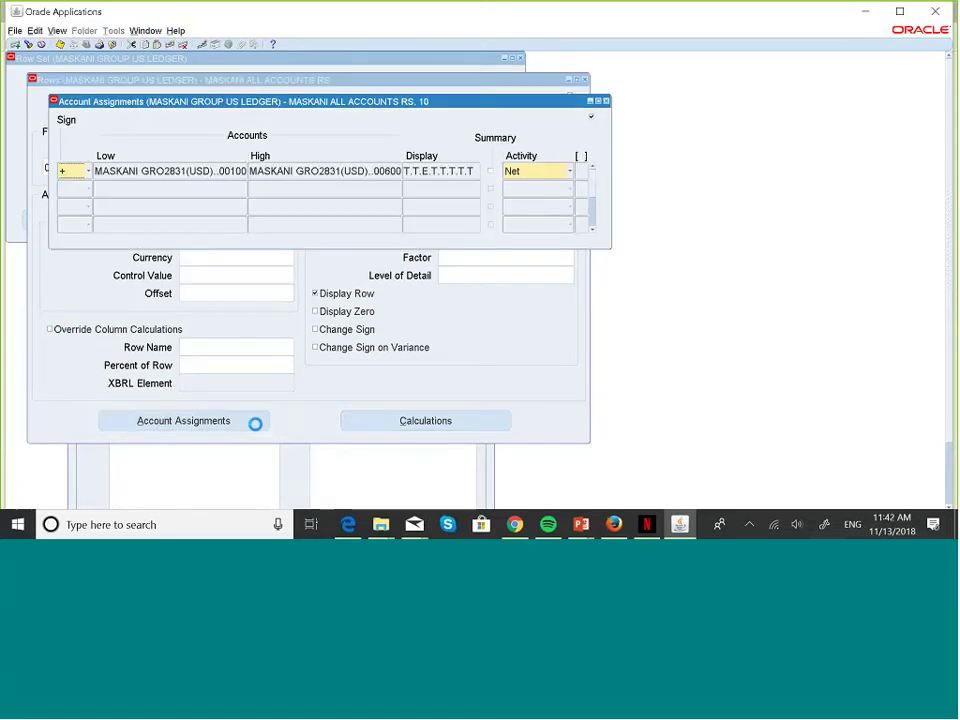
{"action": "left_click", "coordinate": [207, 177]}
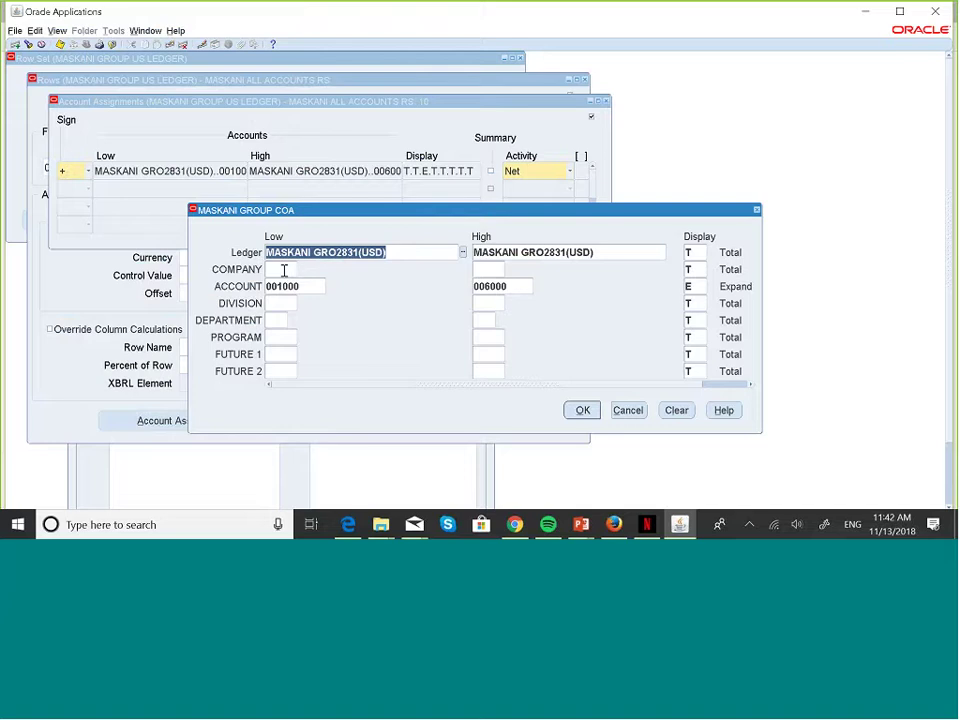
- Pick company 001 from the COMPANY list for the account range
{"action": "left_click", "coordinate": [284, 270]}
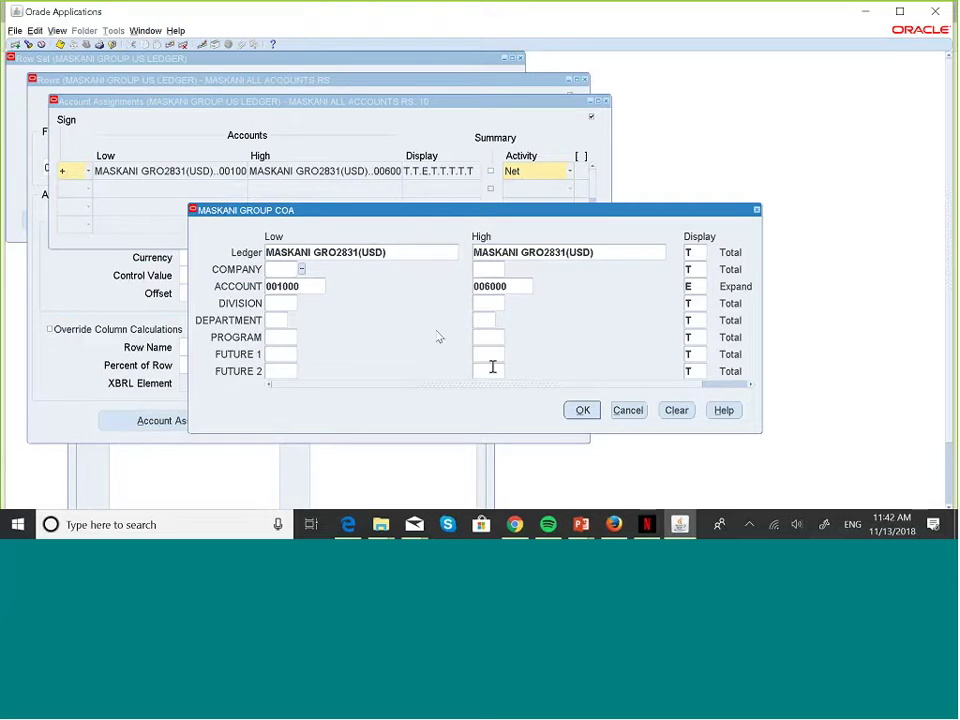
{"action": "left_click", "coordinate": [461, 269]}
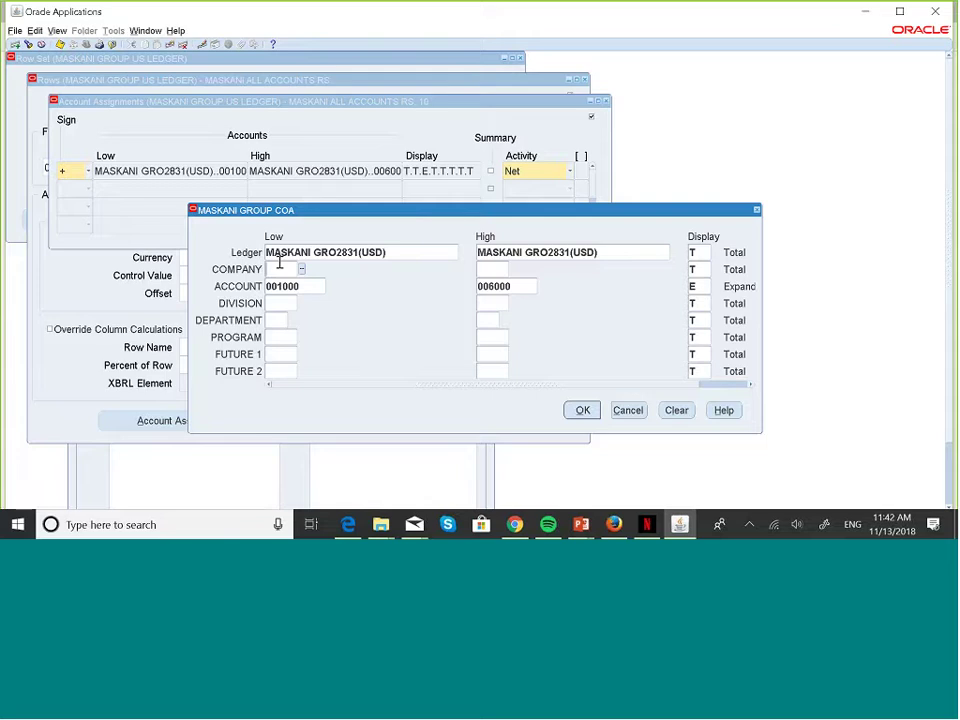
{"action": "left_click", "coordinate": [301, 270]}
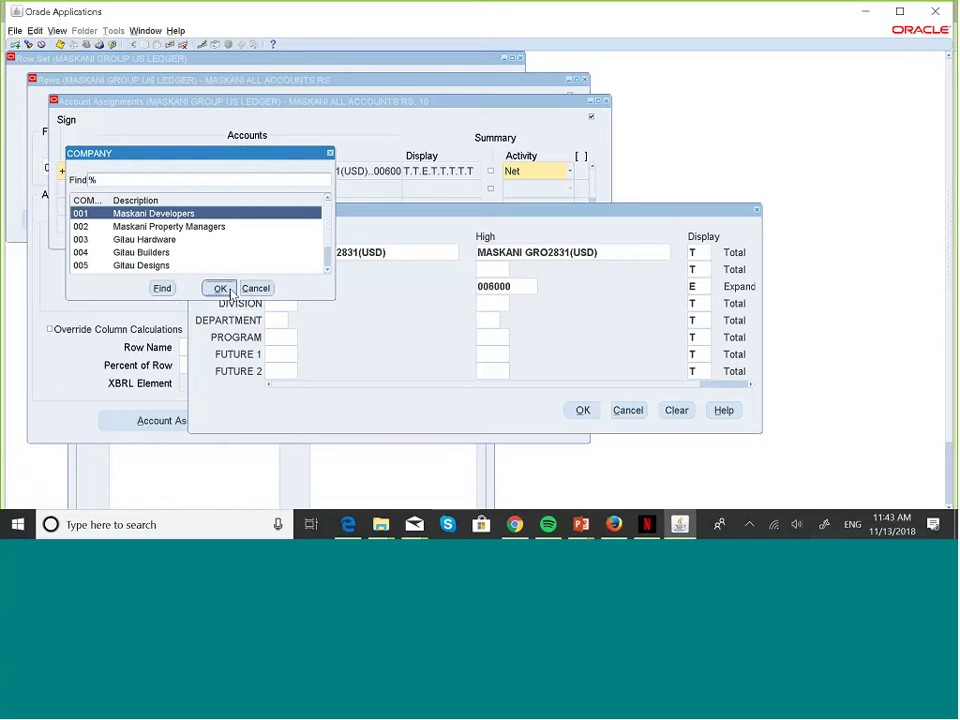
{"action": "left_click", "coordinate": [221, 289]}
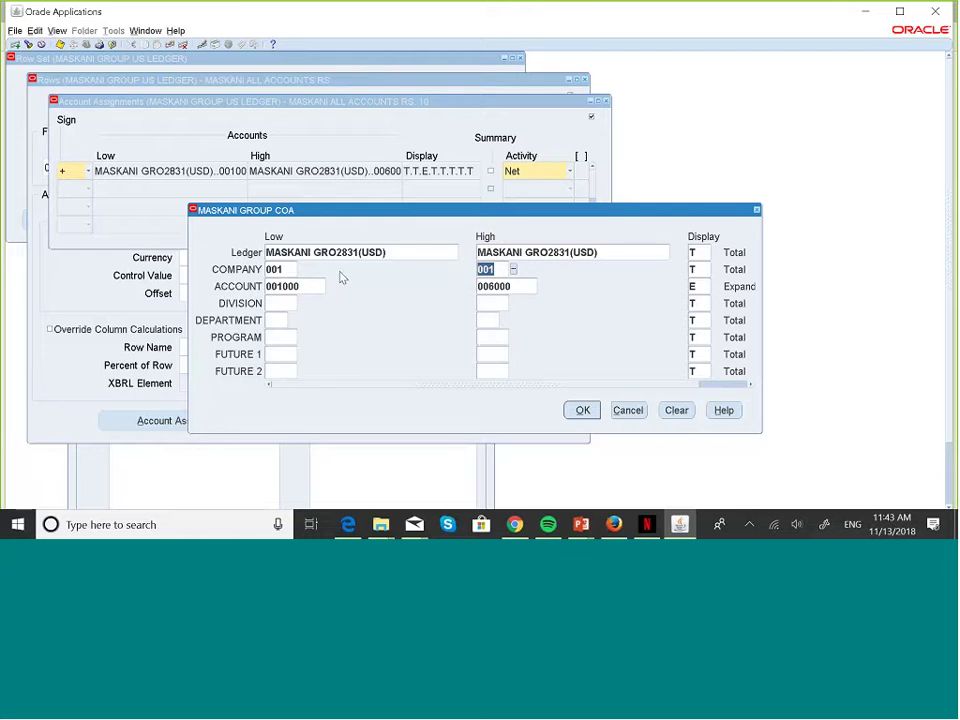
- Clear company 001 from both Low and High so all companies are covered, then close the flexfield
{"action": "left_click", "coordinate": [287, 270]}
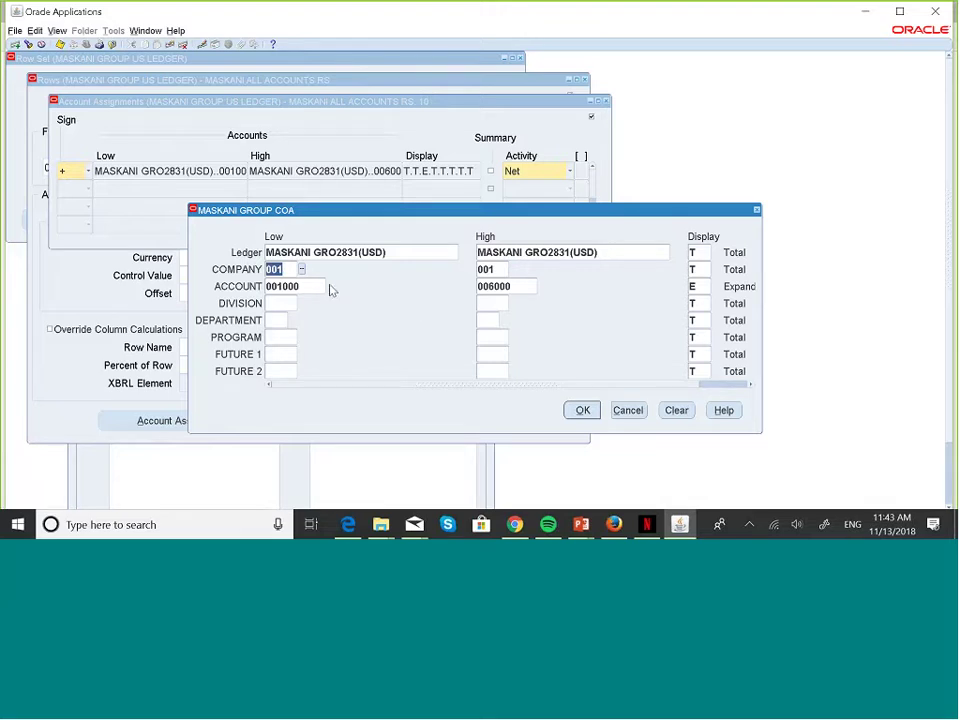
{"action": "left_click", "coordinate": [286, 270]}
{"action": "double_click", "coordinate": [286, 270]}
{"action": "key", "text": "Delete"}
{"action": "double_click", "coordinate": [494, 269]}
{"action": "key", "text": "Delete"}
{"action": "left_click", "coordinate": [756, 209]}
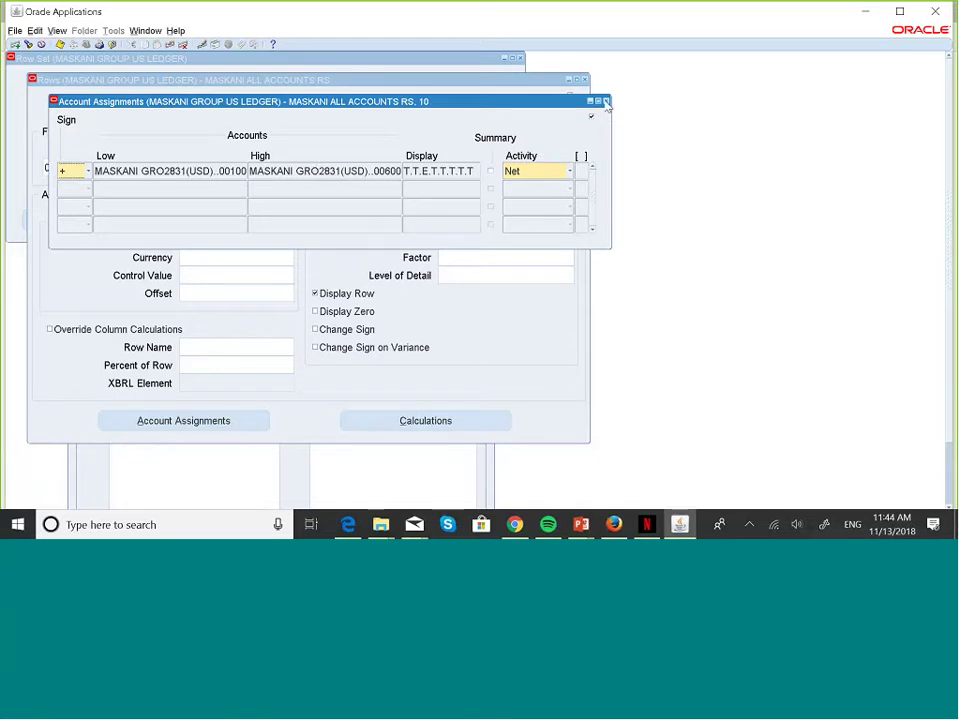
- Close the Account Assignments and Rows windows for MASKANI ALL ACCOUNTS RS
{"action": "left_click", "coordinate": [605, 102]}
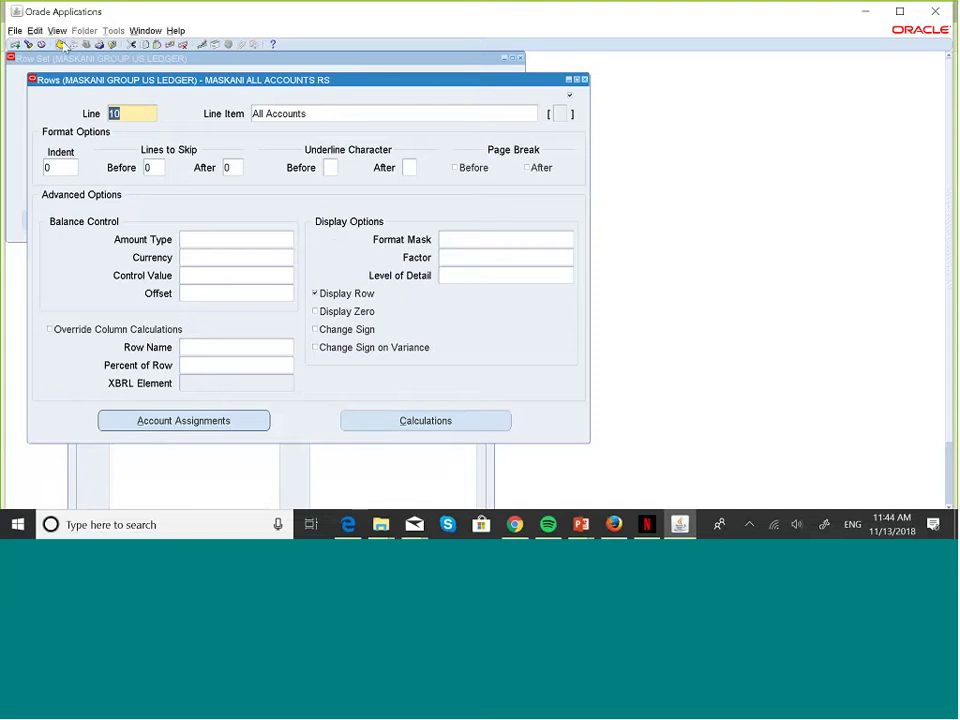
{"action": "left_click", "coordinate": [585, 80]}
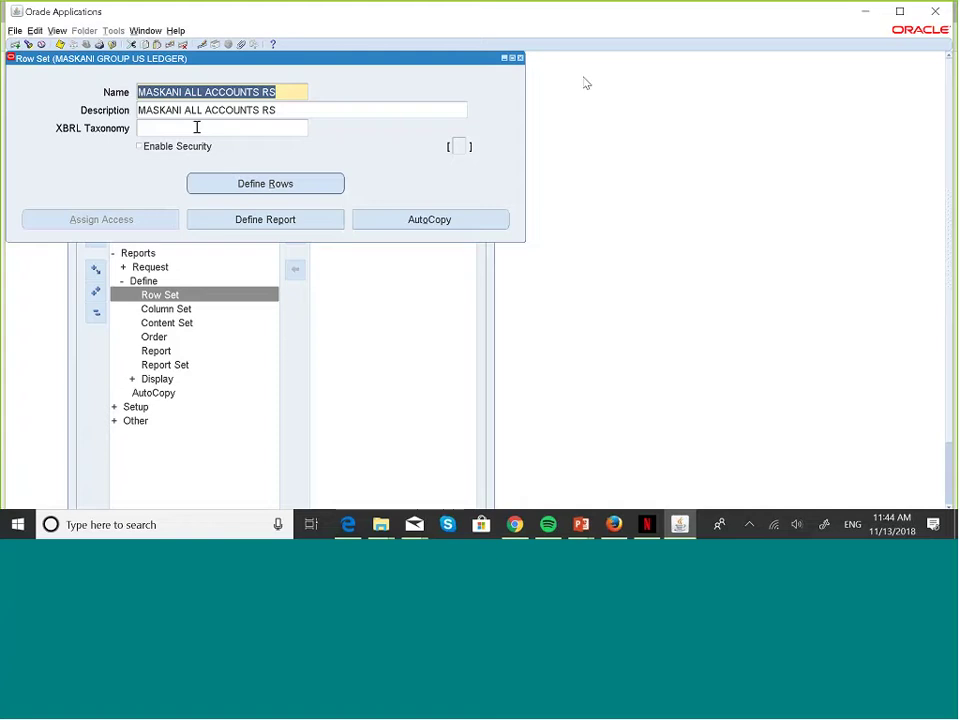
- Open Define Report, query MASKA%, and step to MASKANI CONSOLIDATED REPORT
{"action": "left_click", "coordinate": [285, 219]}
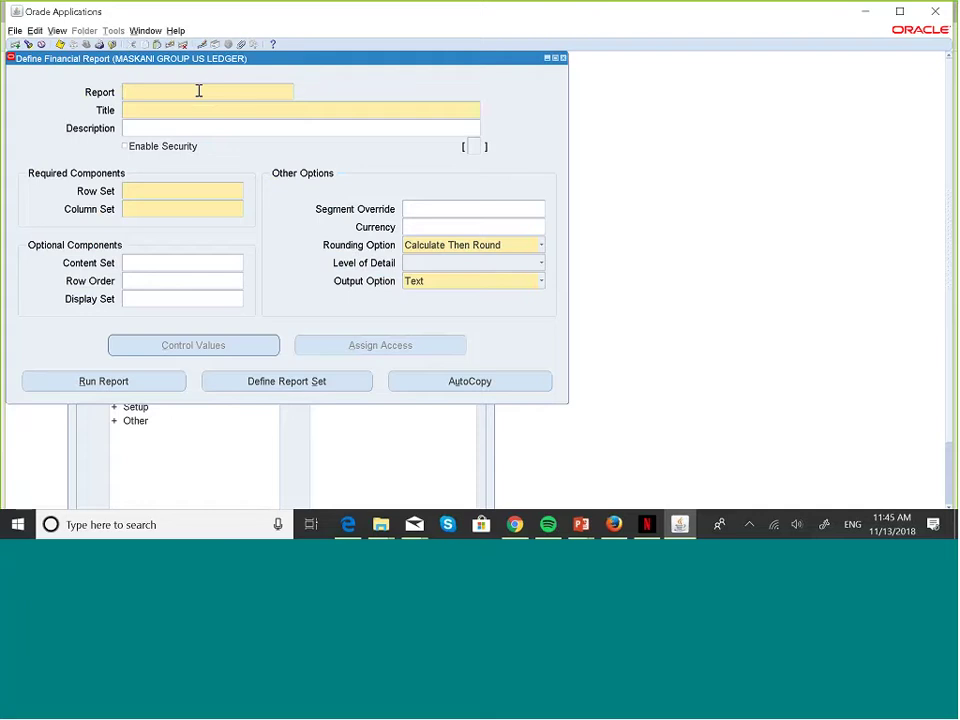
{"action": "type", "text": "MASKANI"}
{"action": "key", "text": "BackSpace"}
{"action": "key", "text": "BackSpace"}
{"action": "key", "text": "BackSpace"}
{"action": "key", "text": "BackSpace"}
{"action": "key", "text": "BackSpace"}
{"action": "key", "text": "BackSpace"}
{"action": "key", "text": "BackSpace"}
{"action": "key", "text": "F11"}
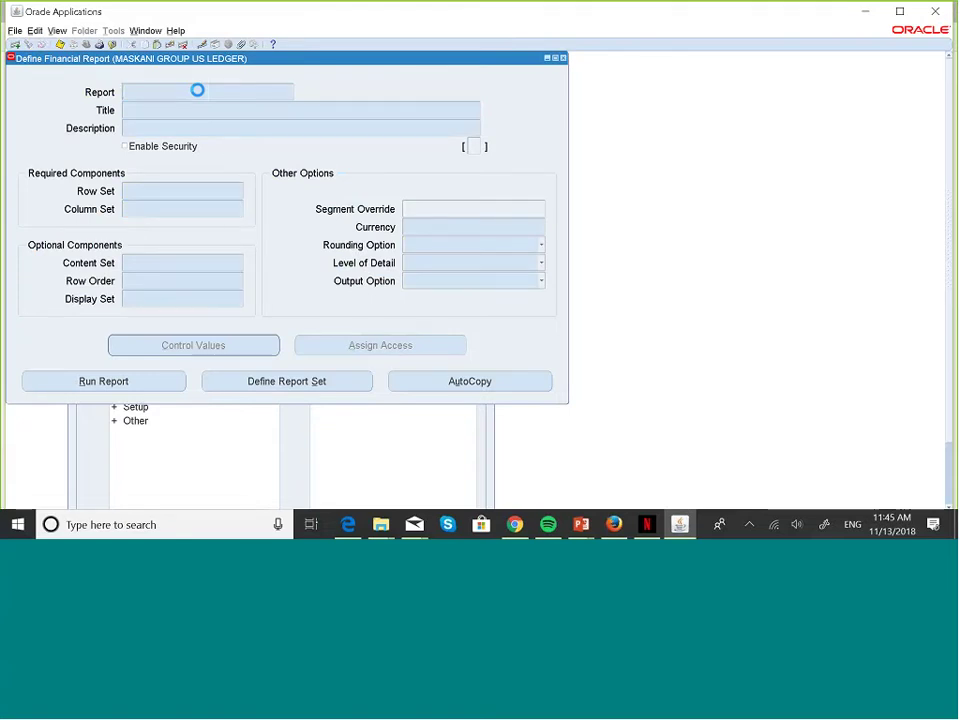
{"action": "type", "text": "MASKA%"}
{"action": "key", "text": "ctrl+F11"}
{"action": "key", "text": "Down"}
{"action": "key", "text": "Down"}
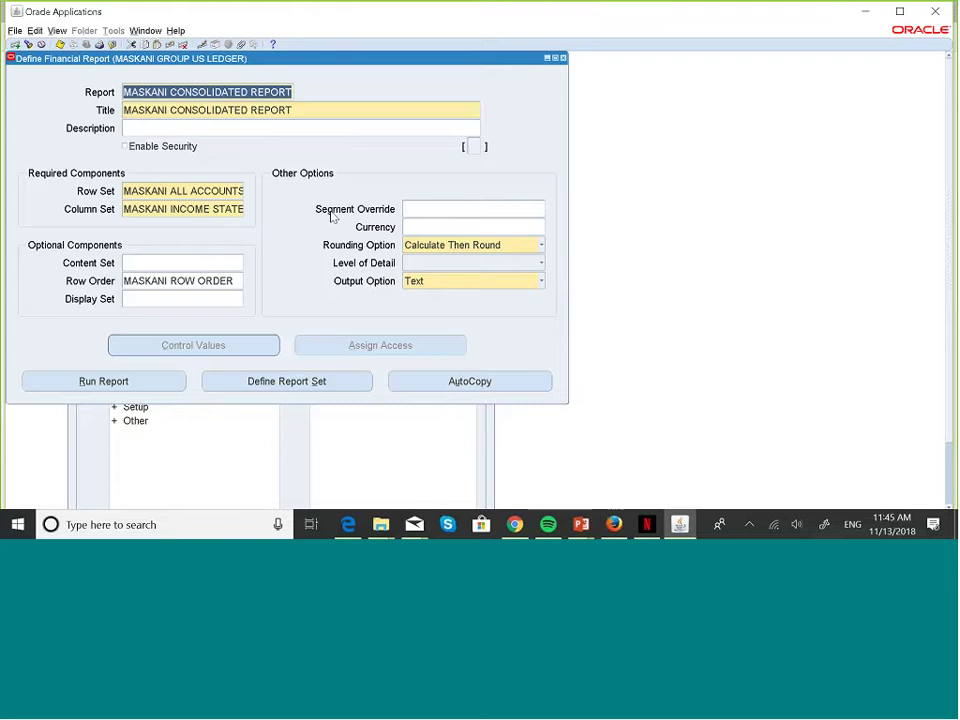
- Set the report's Segment Override company to 001 Maskani Developers, giving .001......
{"action": "left_click", "coordinate": [418, 209]}
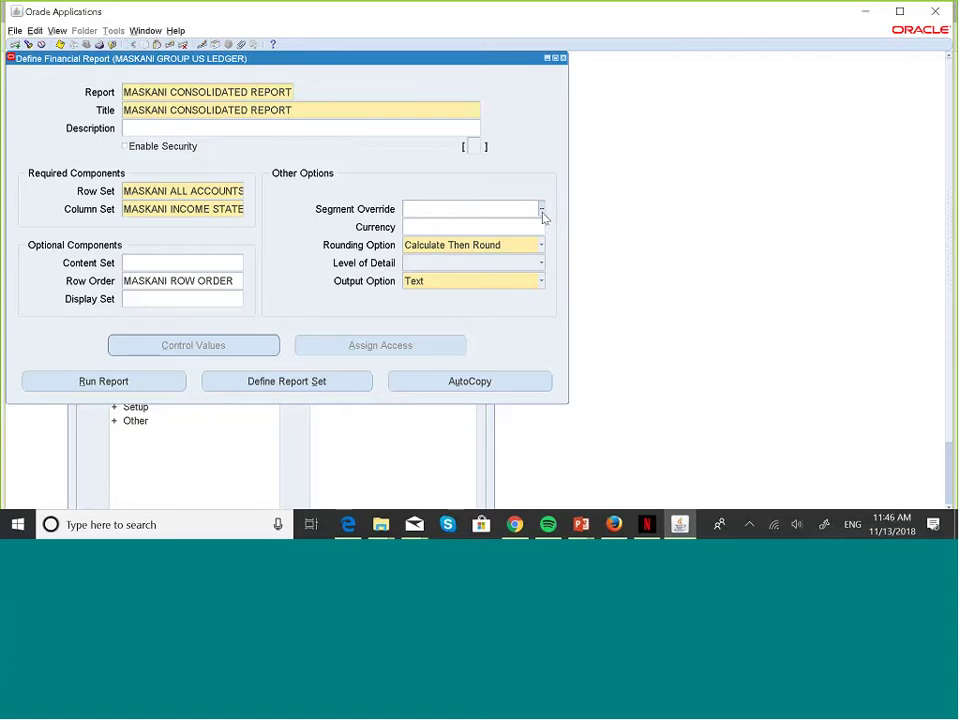
{"action": "left_click", "coordinate": [541, 211]}
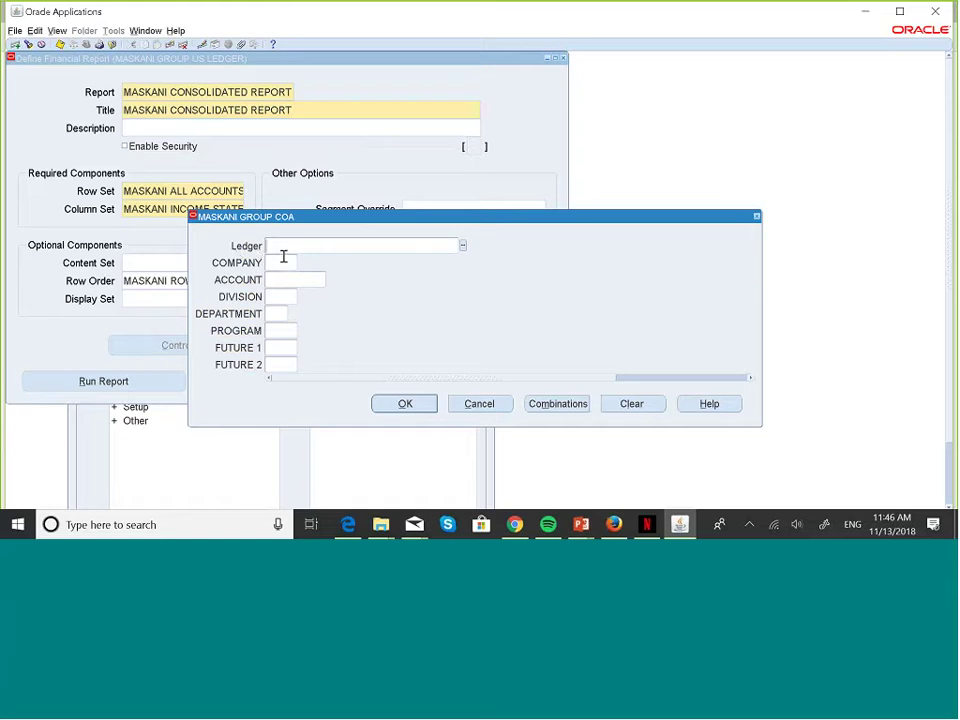
{"action": "left_click", "coordinate": [285, 263]}
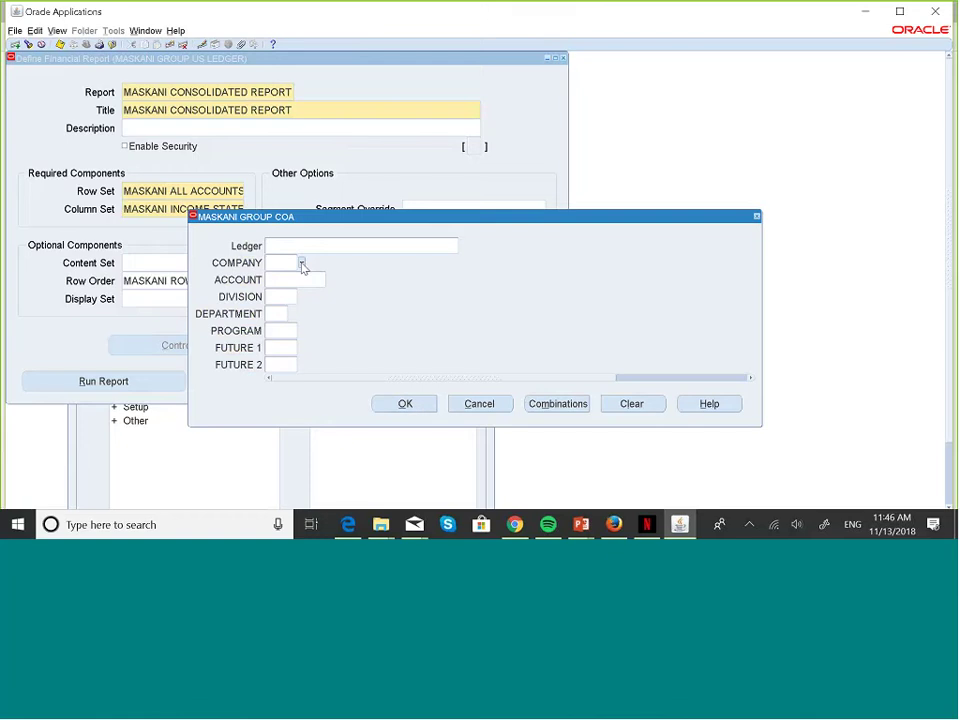
{"action": "left_click", "coordinate": [302, 263]}
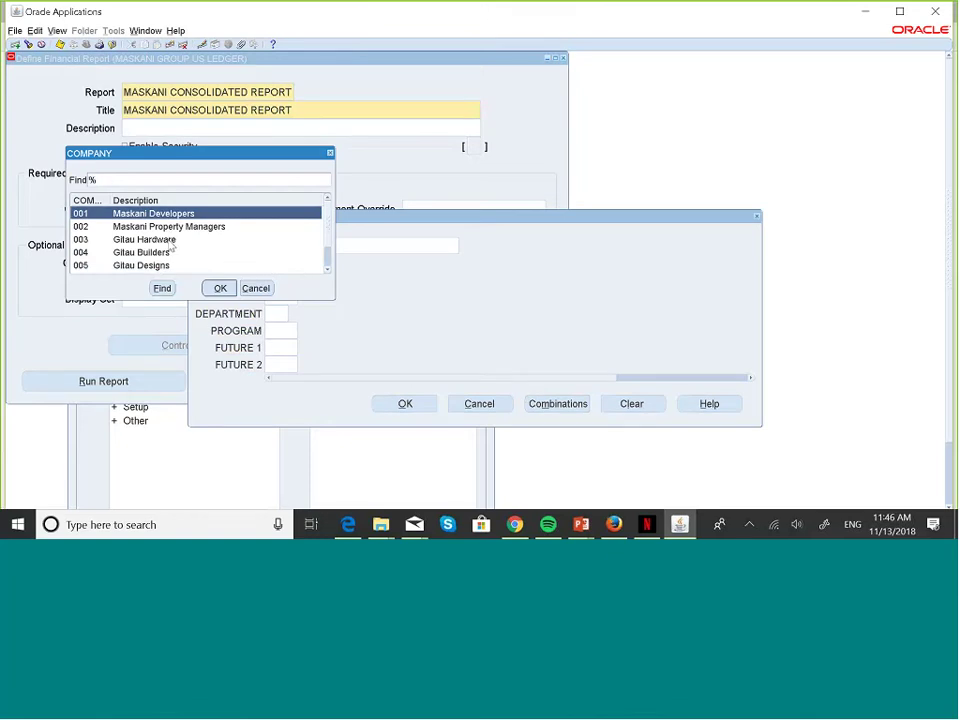
{"action": "left_click", "coordinate": [220, 288]}
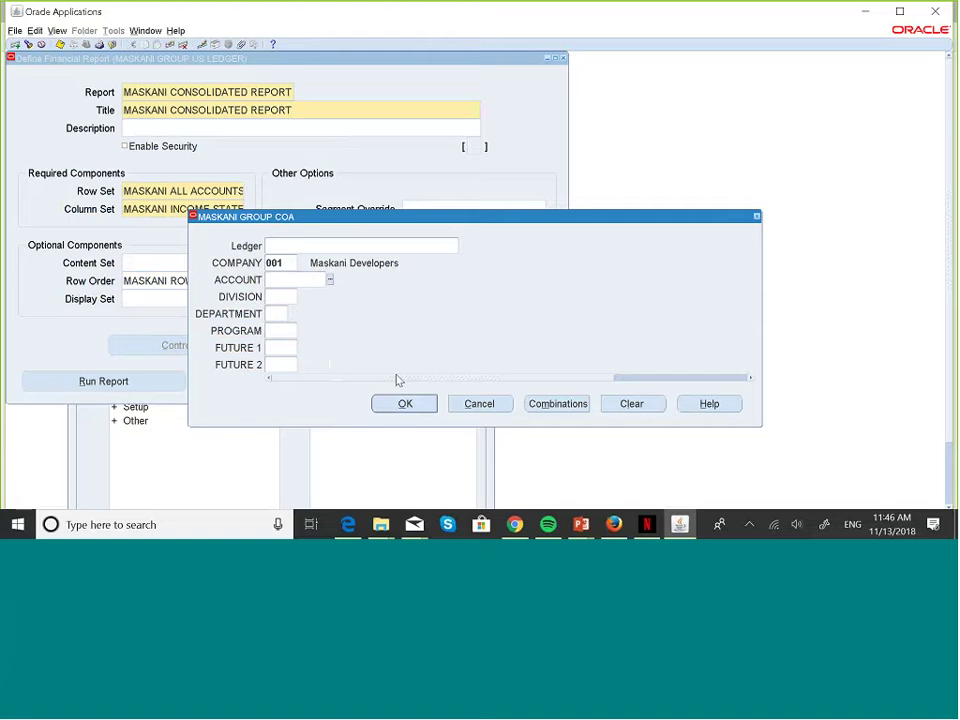
{"action": "left_click", "coordinate": [425, 401]}
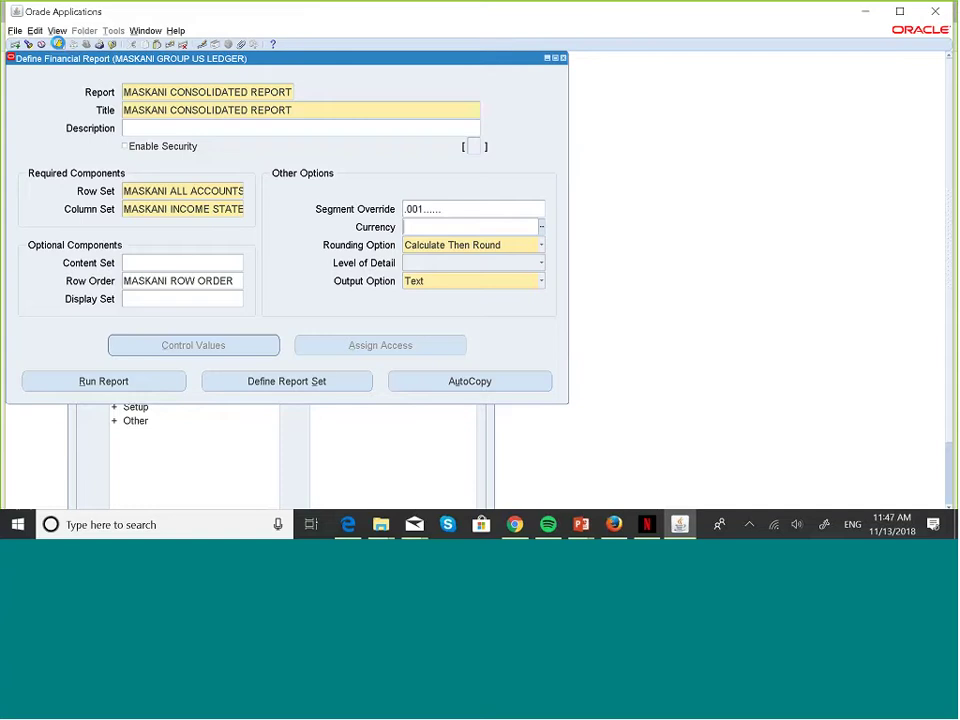
- Query MASK column sets and open Build Column Set for MASKANI INCOME STATEMENT CS
{"action": "left_click", "coordinate": [548, 58]}
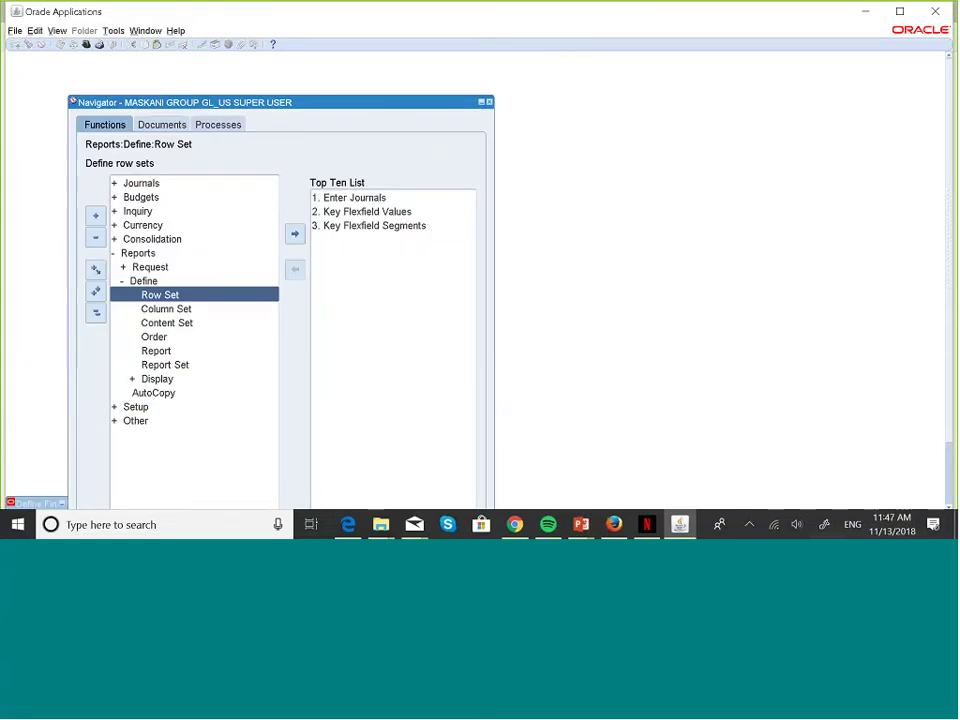
{"action": "double_click", "coordinate": [186, 310]}
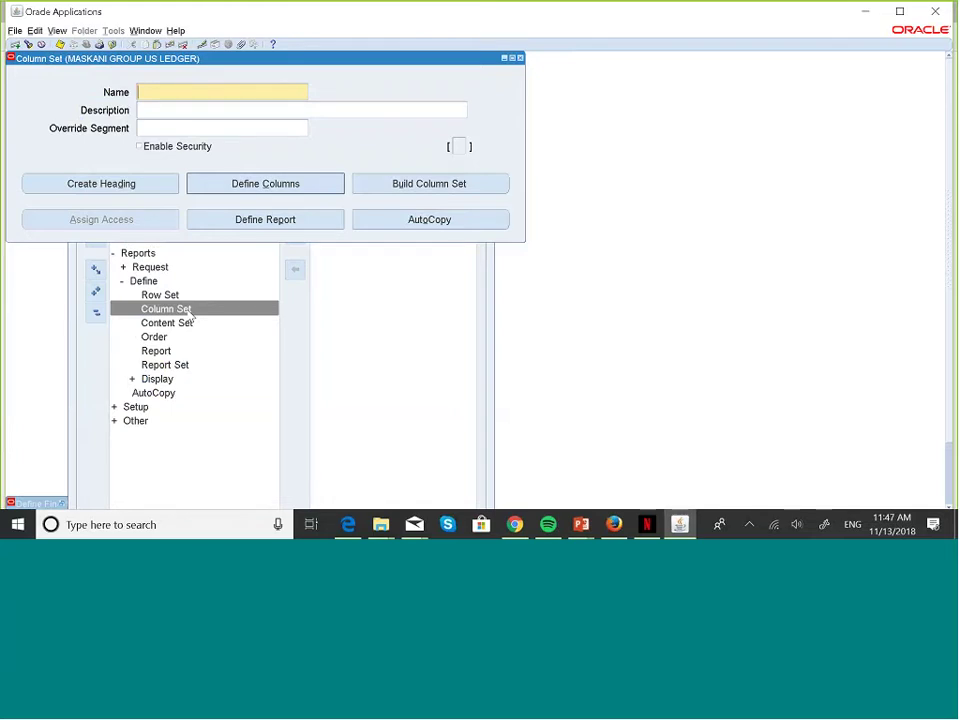
{"action": "key", "text": "F11"}
{"action": "type", "text": "MA"}
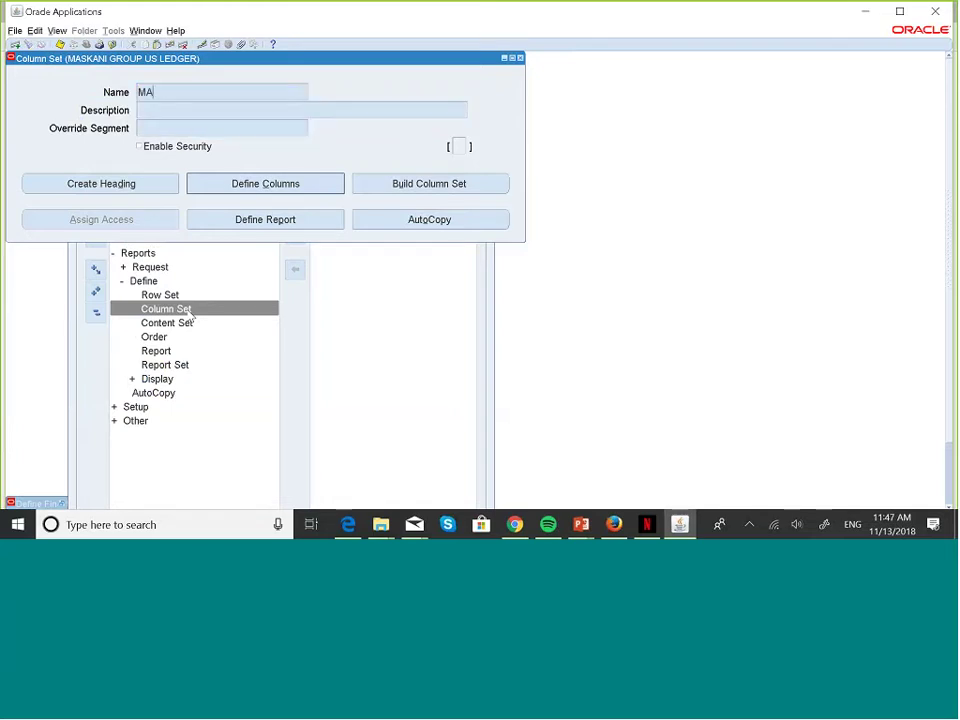
{"action": "type", "text": "SL"}
{"action": "key", "text": "BackSpace"}
{"action": "type", "text": "K"}
{"action": "key", "text": "ctrl+F11"}
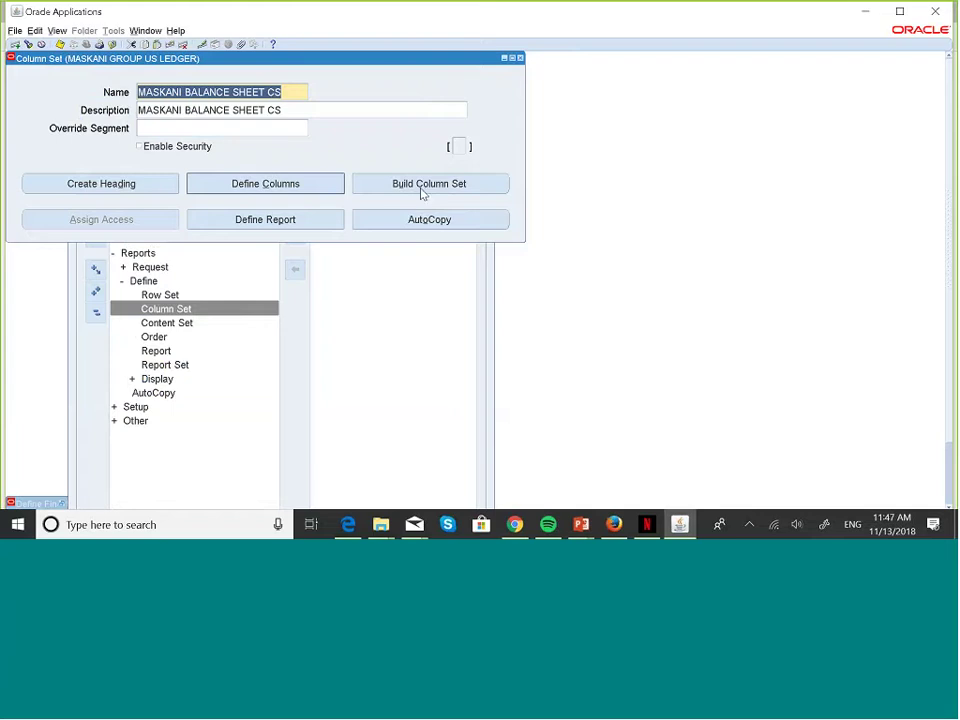
{"action": "key", "text": "Down"}
{"action": "key", "text": "Down"}
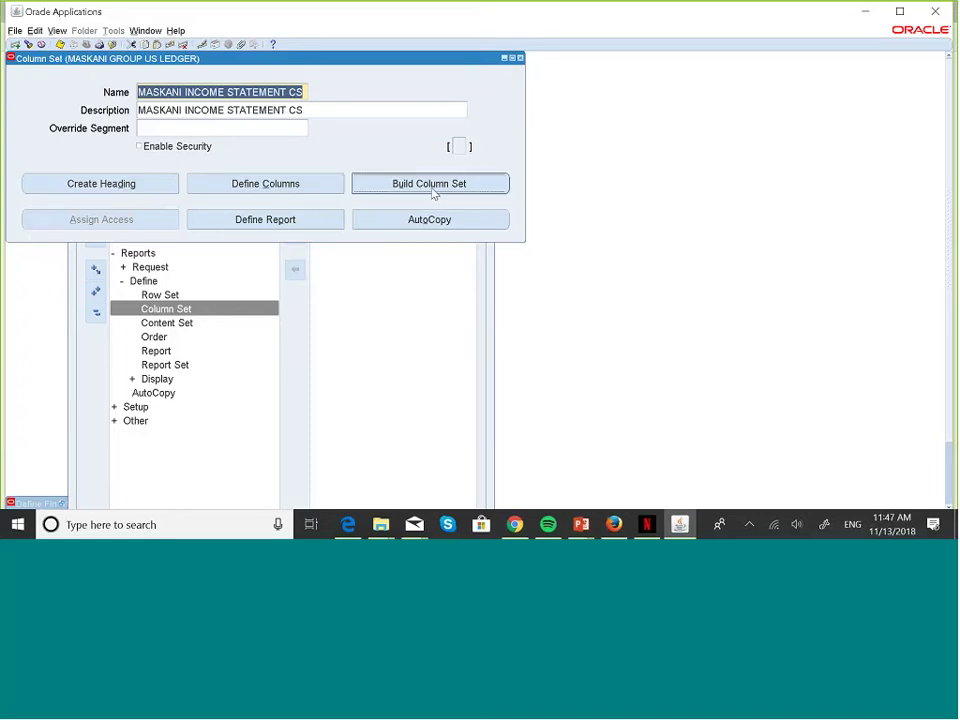
{"action": "left_click", "coordinate": [432, 185]}
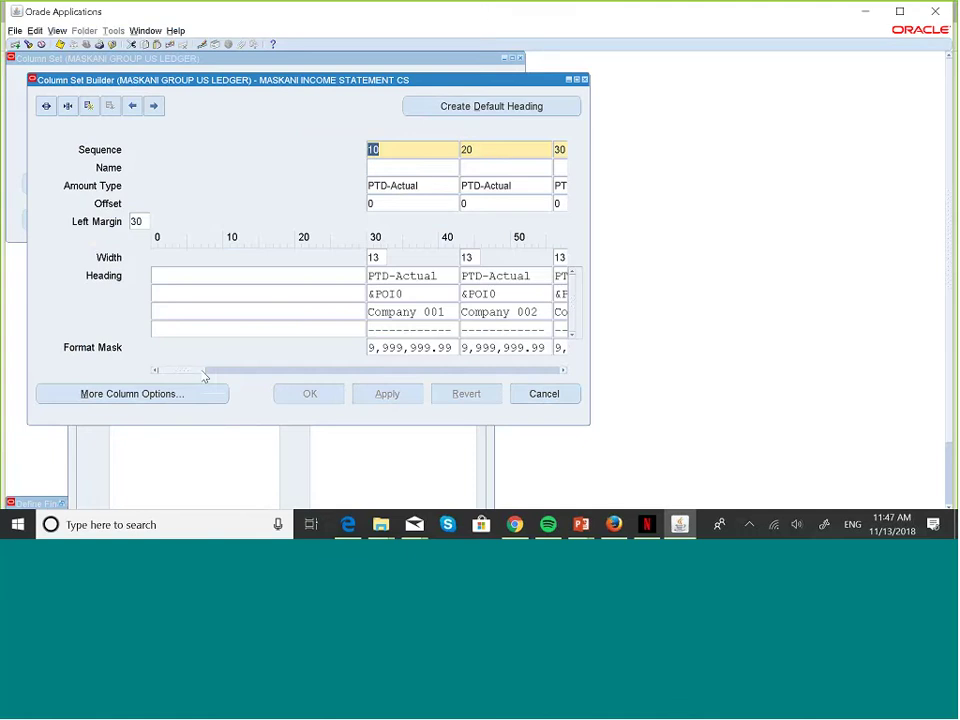
- Delete the Company 001, Company 002 and Consolidated heading cells in the builder and save
{"action": "left_click", "coordinate": [252, 371]}
{"action": "left_click_drag", "start_coordinate": [253, 374], "coordinate": [213, 378]}
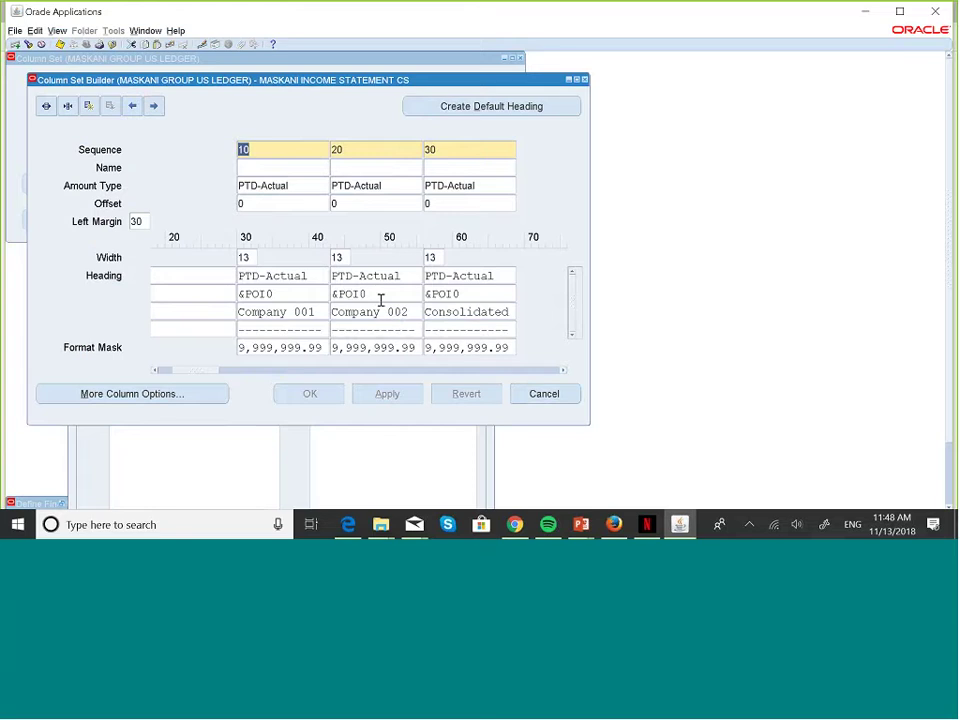
{"action": "left_click", "coordinate": [325, 312]}
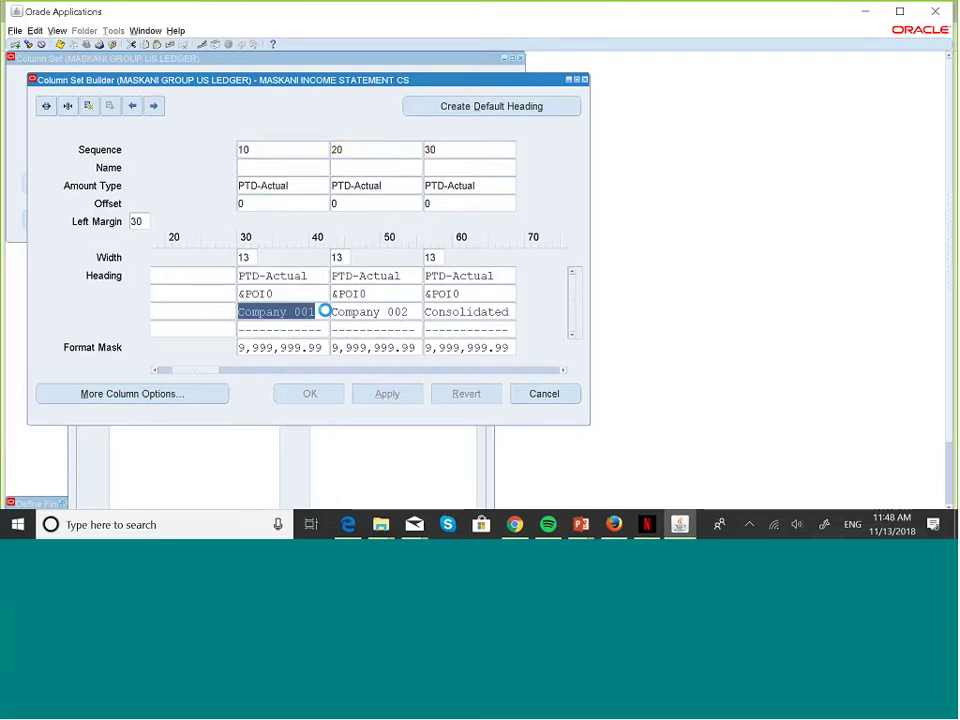
{"action": "key", "text": "Delete"}
{"action": "left_click", "coordinate": [407, 312]}
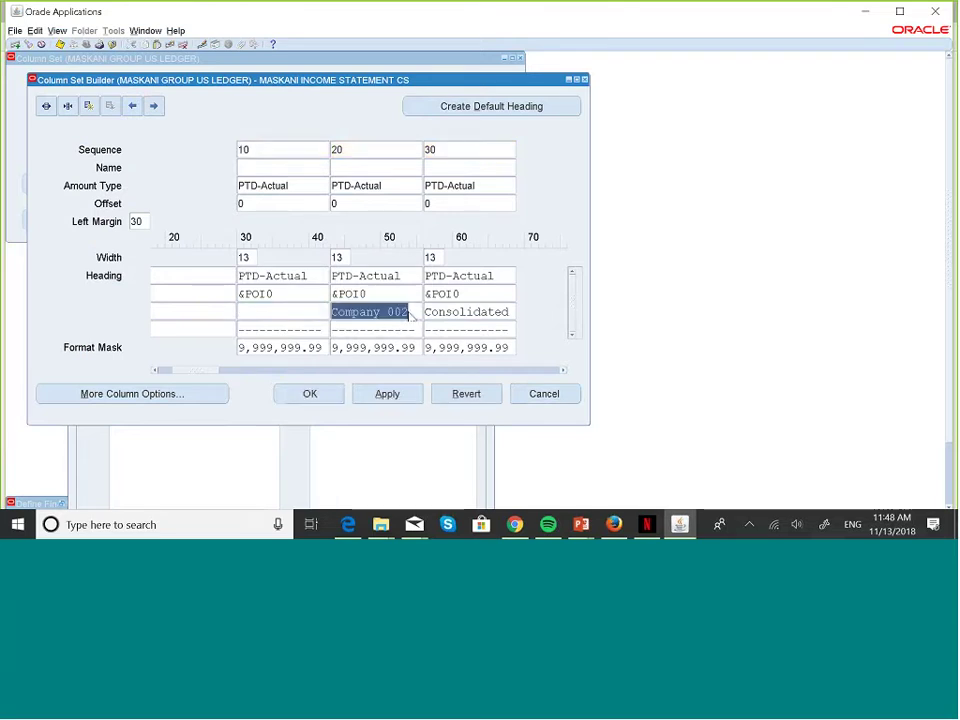
{"action": "key", "text": "Delete"}
{"action": "left_click", "coordinate": [506, 311]}
{"action": "key", "text": "Delete"}
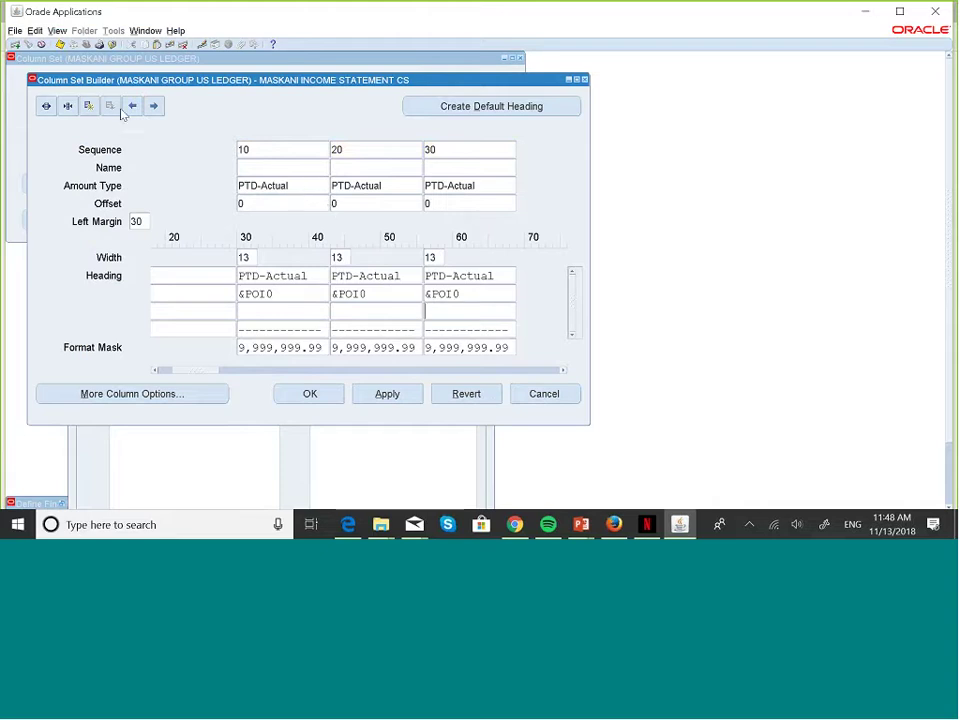
{"action": "left_click", "coordinate": [61, 46]}
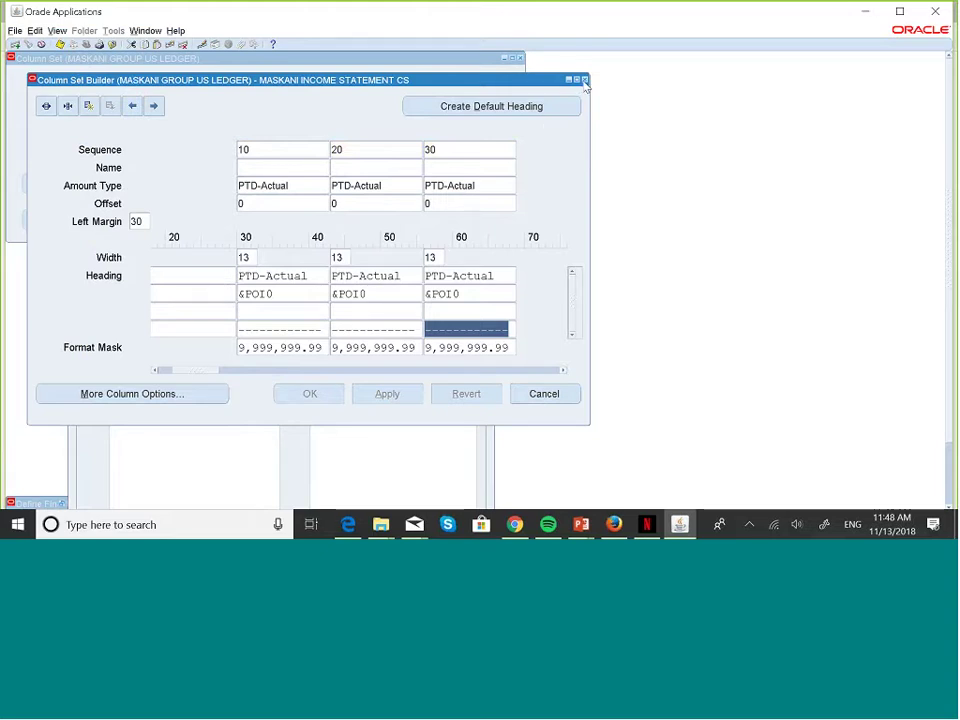
{"action": "left_click", "coordinate": [585, 80]}
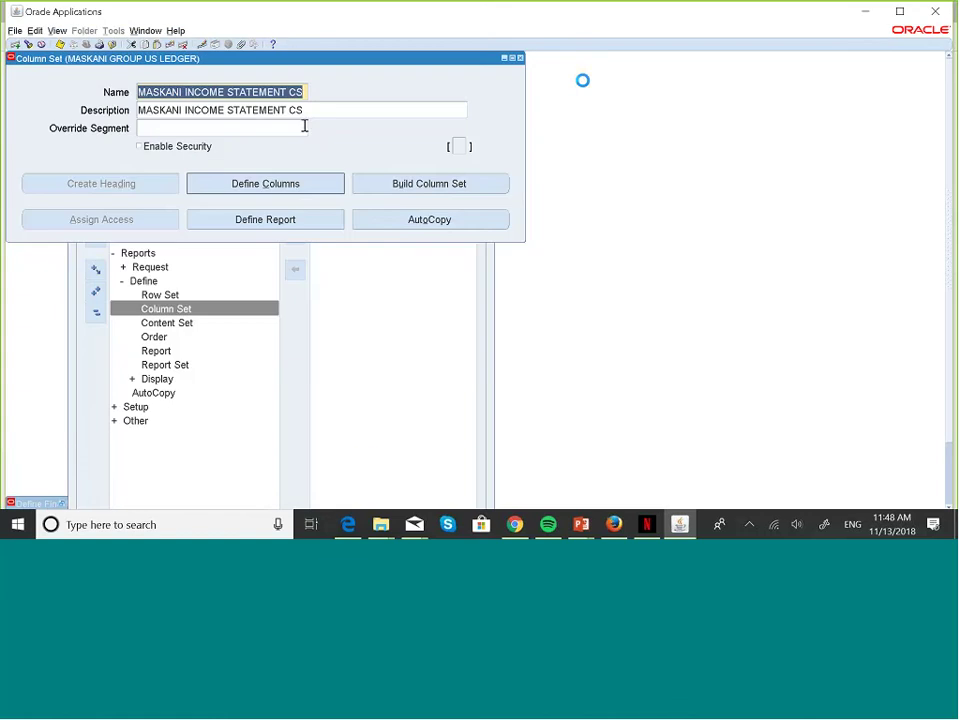
- Clear the COMPANY 001–001 range from column 10's account assignment and save
{"action": "left_click", "coordinate": [301, 181]}
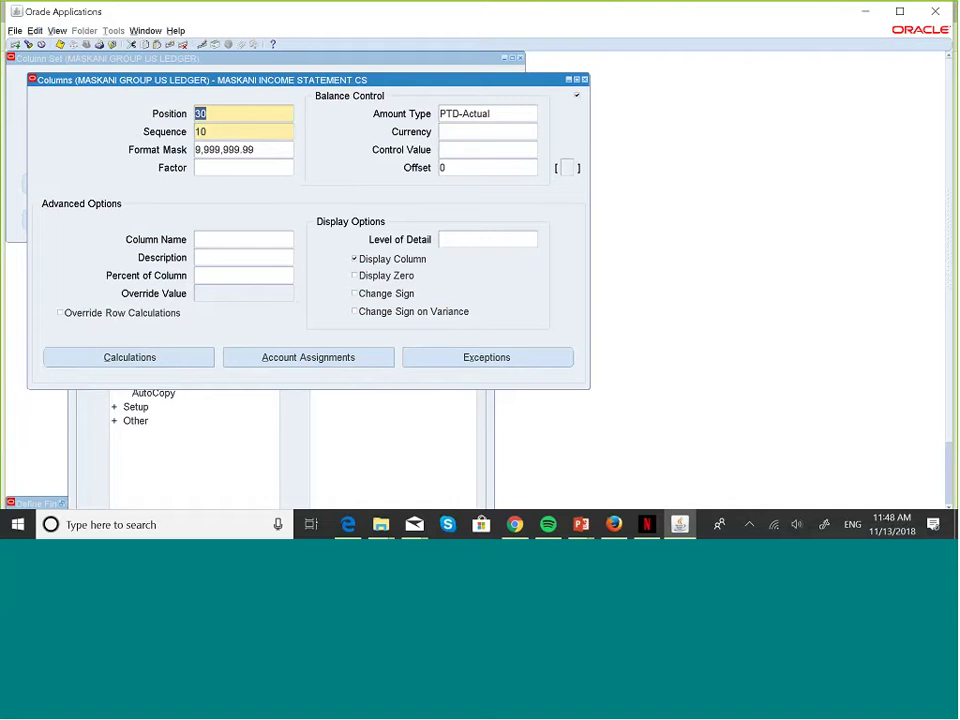
{"action": "key", "text": "Tab"}
{"action": "left_click", "coordinate": [320, 357]}
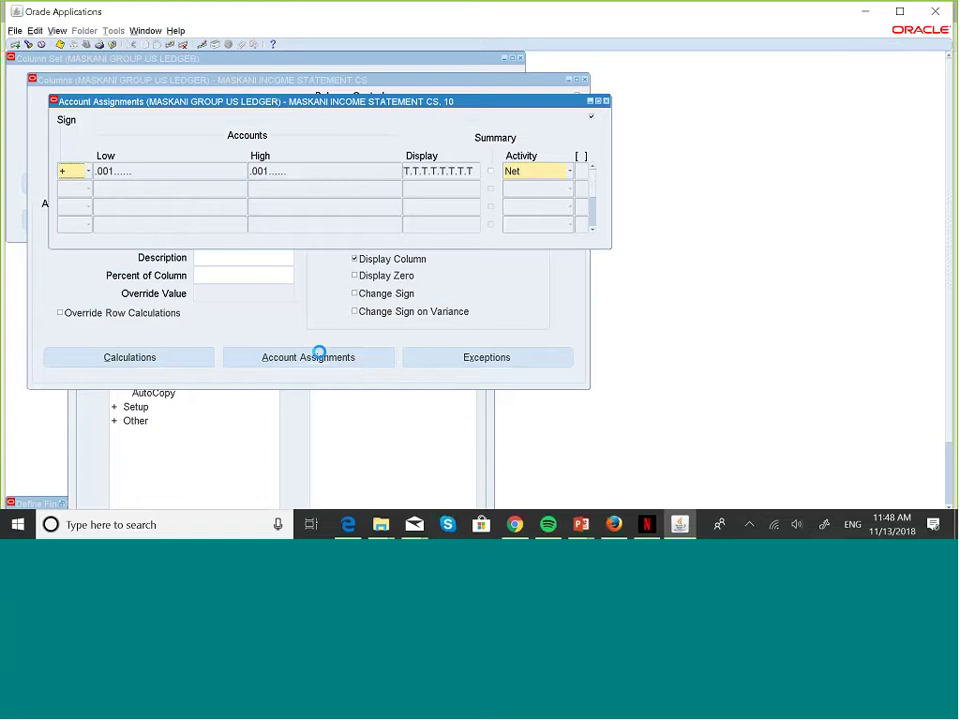
{"action": "left_click", "coordinate": [228, 175]}
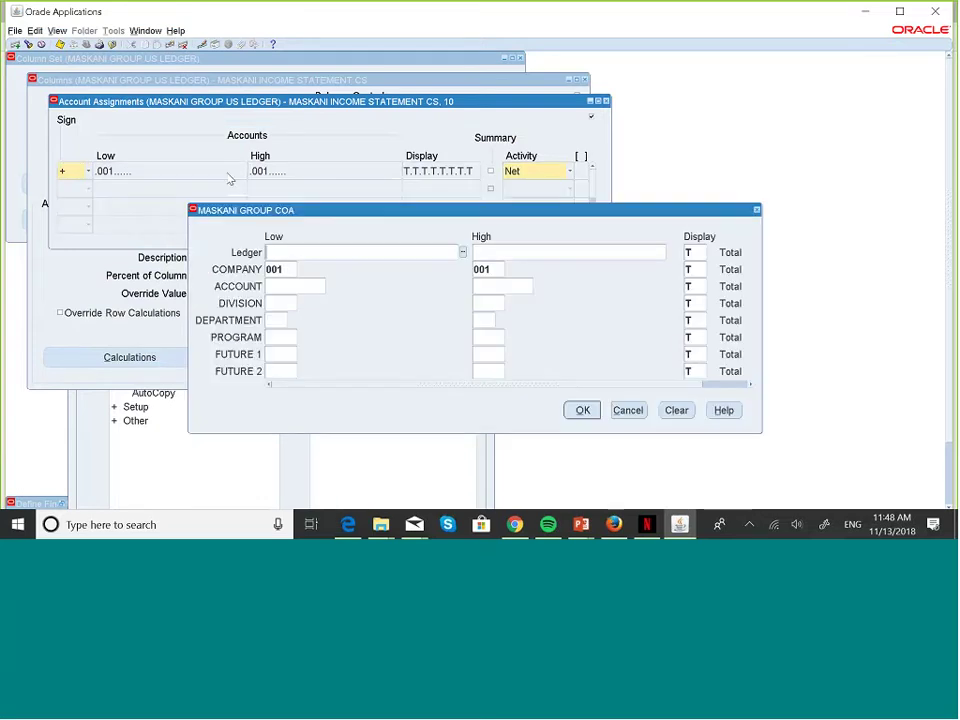
{"action": "left_click", "coordinate": [290, 269]}
{"action": "key", "text": "BackSpace"}
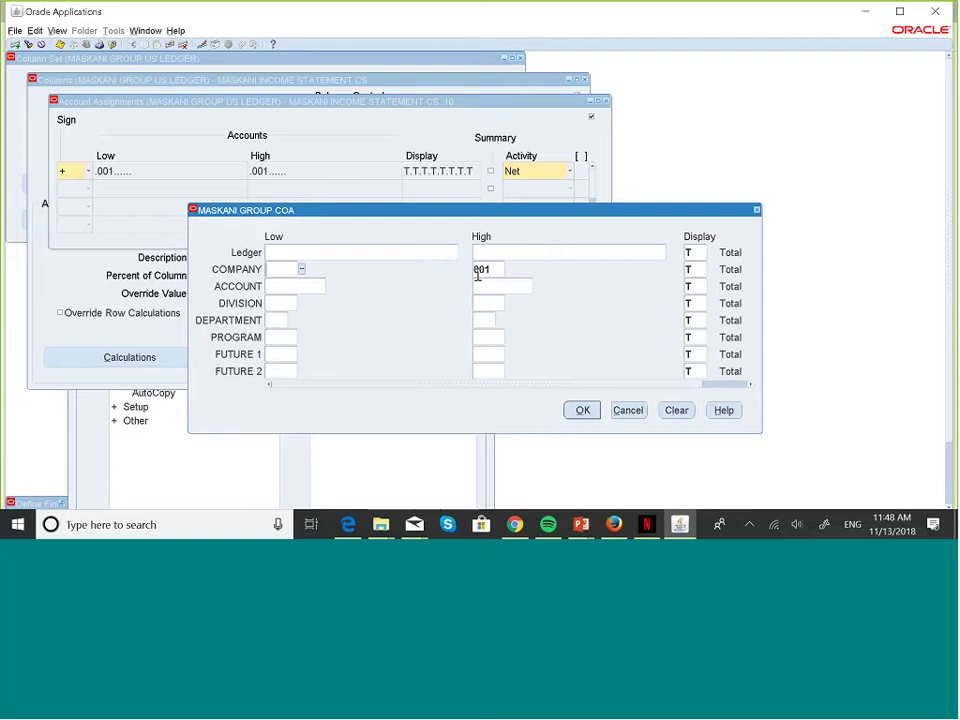
{"action": "left_click", "coordinate": [501, 268]}
{"action": "key", "text": "BackSpace"}
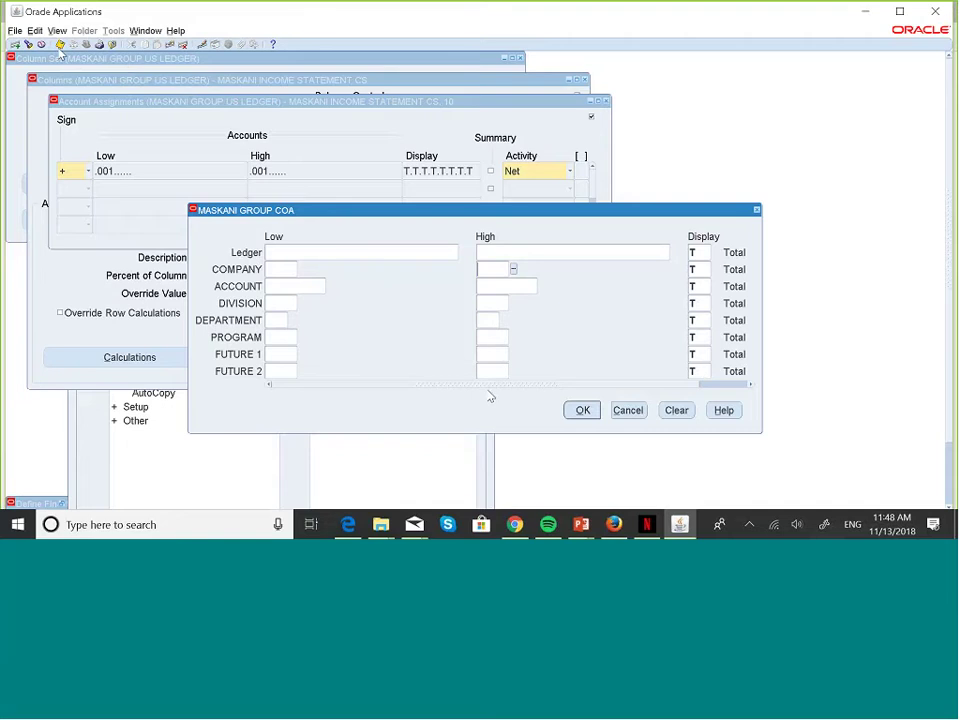
{"action": "left_click", "coordinate": [582, 410]}
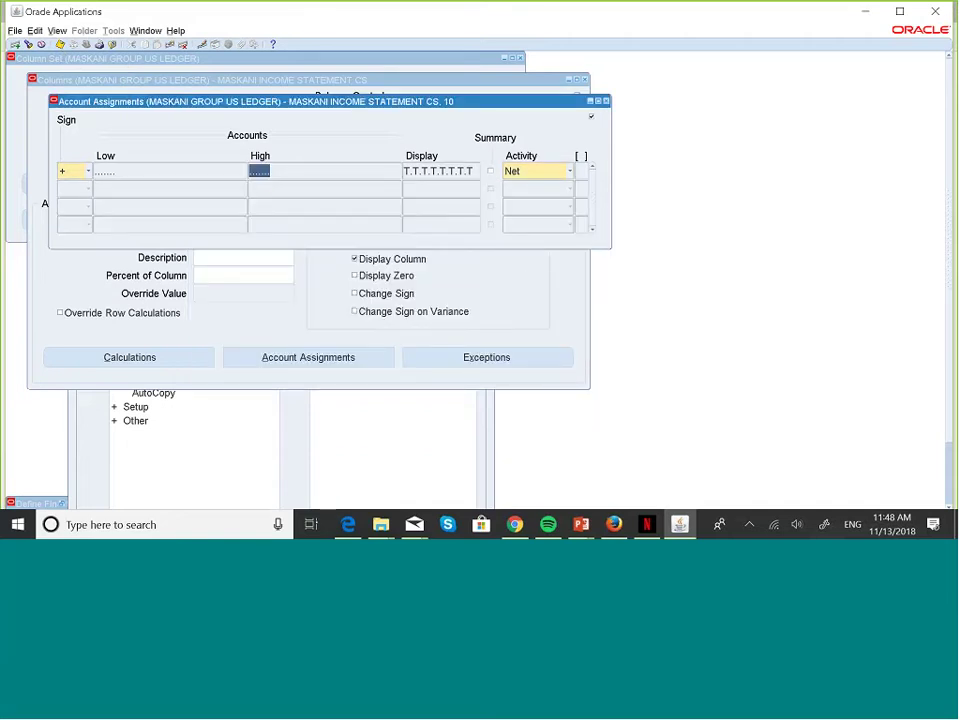
{"action": "left_click", "coordinate": [605, 101]}
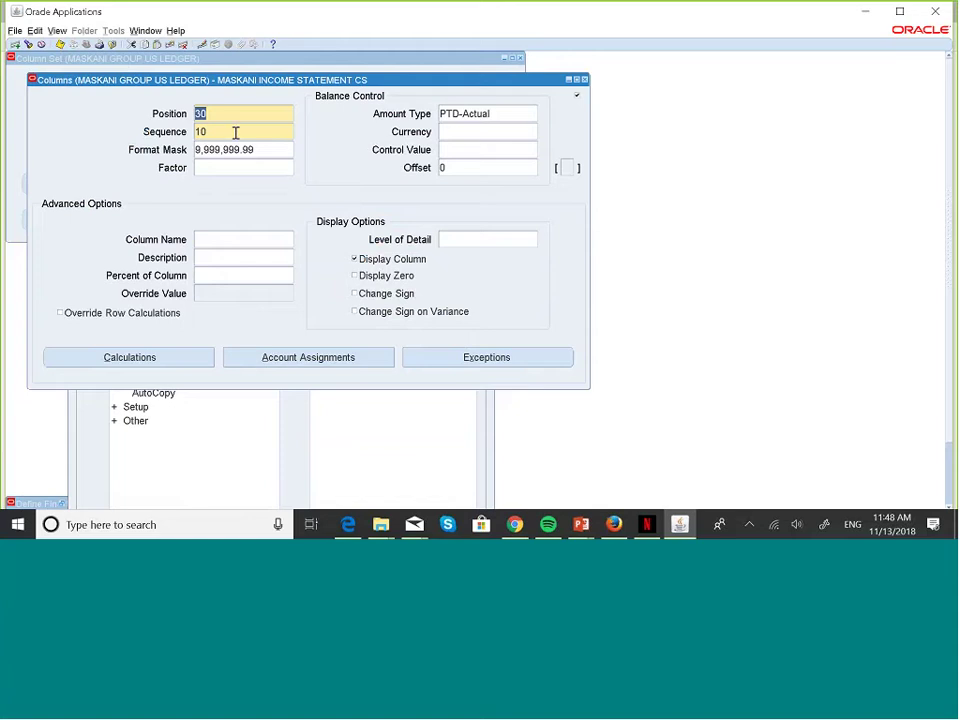
{"action": "left_click", "coordinate": [234, 132]}
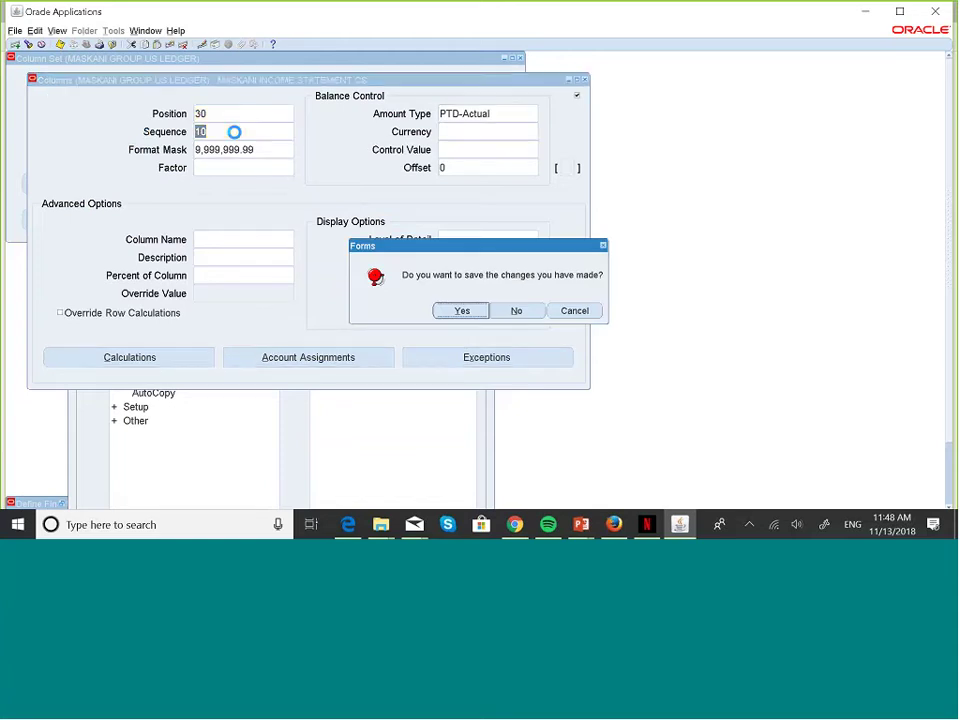
{"action": "left_click", "coordinate": [461, 311]}
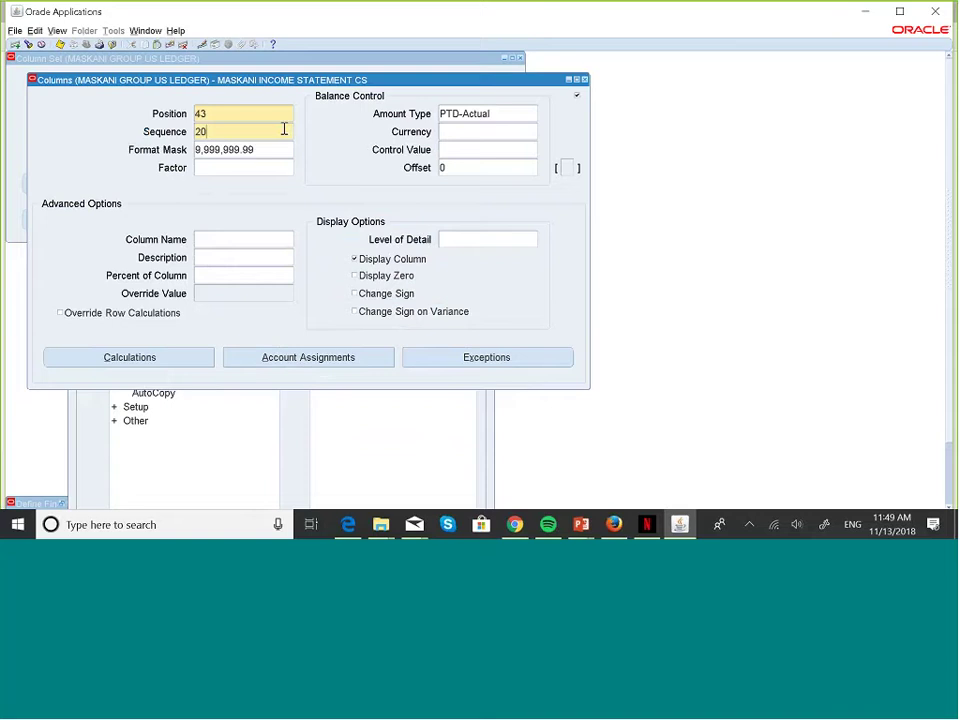
- Clear the COMPANY 002–002 range from column 20's account assignment
{"action": "left_click", "coordinate": [345, 357]}
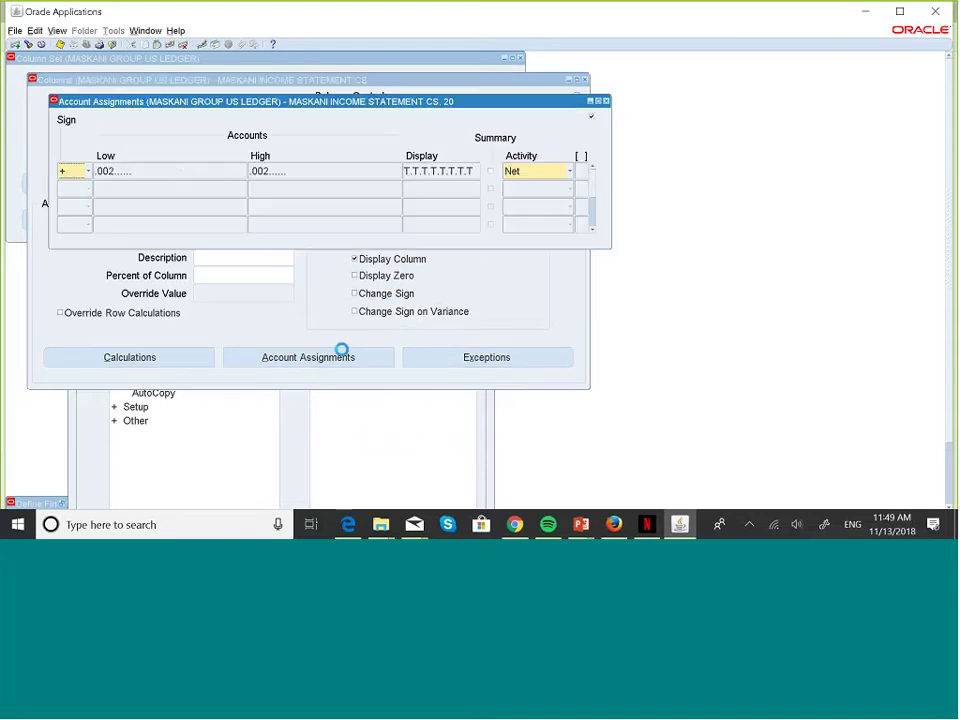
{"action": "left_click", "coordinate": [178, 174]}
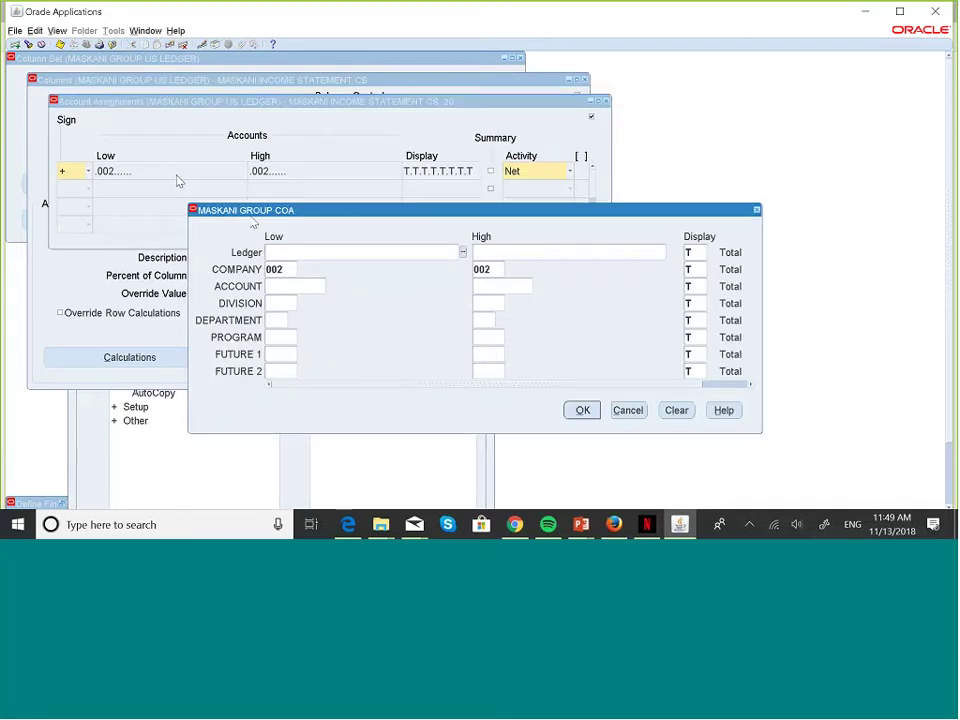
{"action": "double_click", "coordinate": [287, 268]}
{"action": "key", "text": "Delete"}
{"action": "double_click", "coordinate": [493, 269]}
{"action": "key", "text": "Delete"}
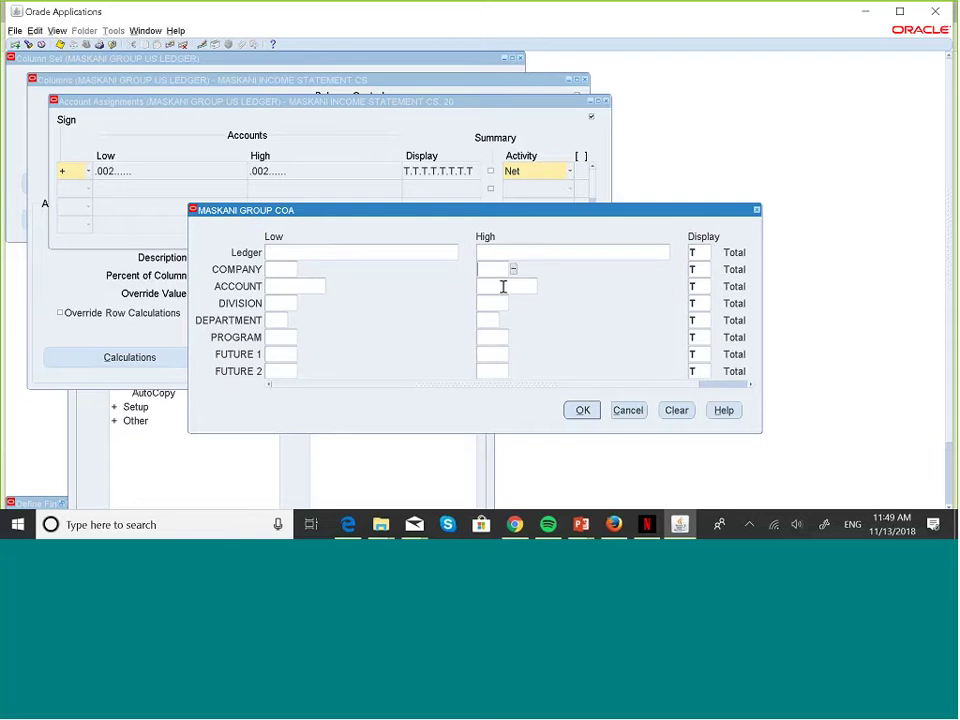
{"action": "left_click", "coordinate": [586, 410]}
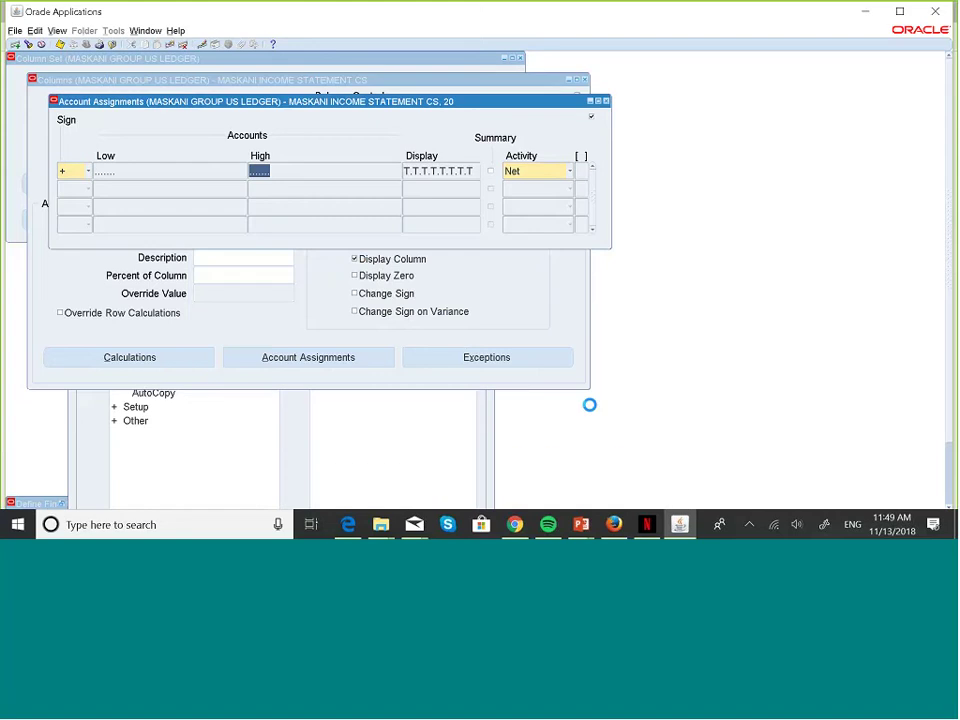
{"action": "left_click", "coordinate": [605, 101]}
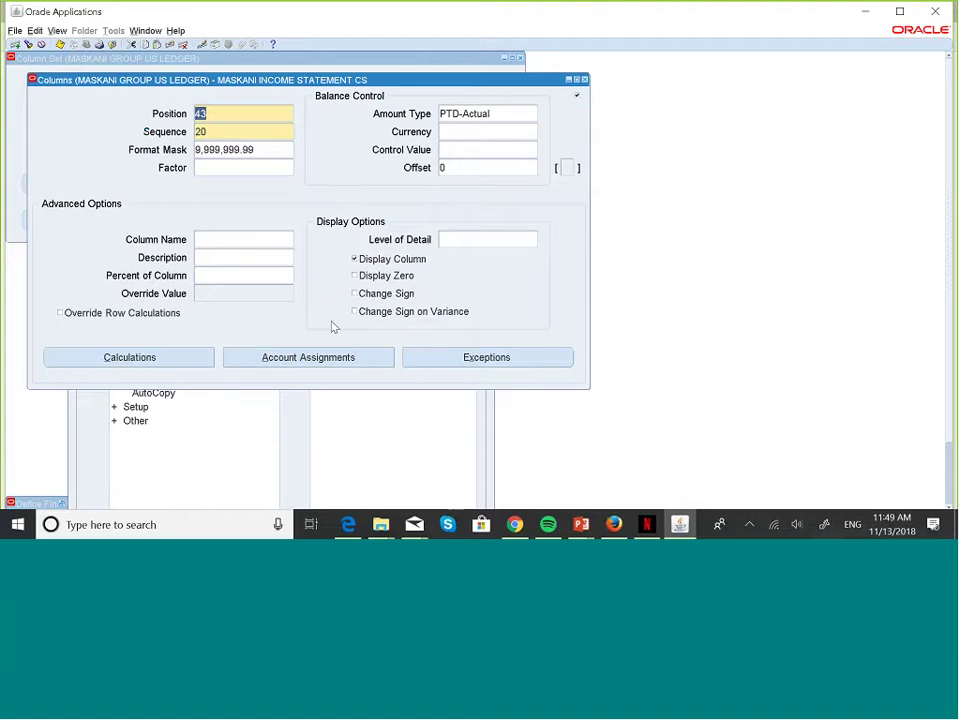
- Clear the COMPANY 001–002 range from column 30's account assignment and close the column definitions
{"action": "left_click", "coordinate": [255, 134]}
{"action": "key", "text": "Down"}
{"action": "left_click", "coordinate": [334, 358]}
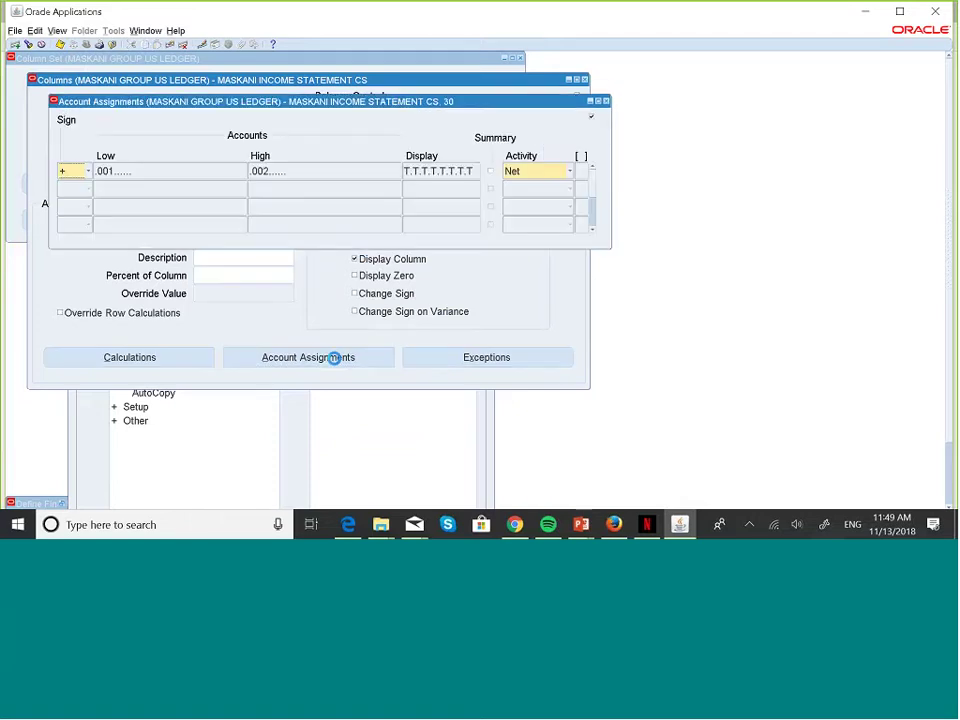
{"action": "left_click", "coordinate": [217, 171]}
{"action": "left_click", "coordinate": [289, 267]}
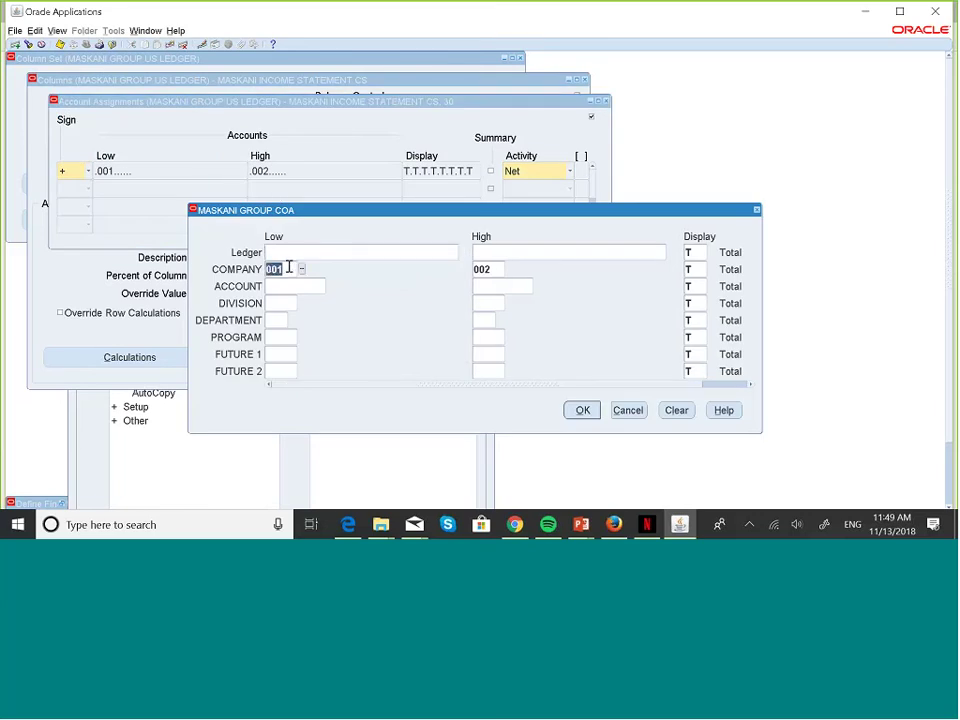
{"action": "key", "text": "Delete"}
{"action": "left_click", "coordinate": [496, 268]}
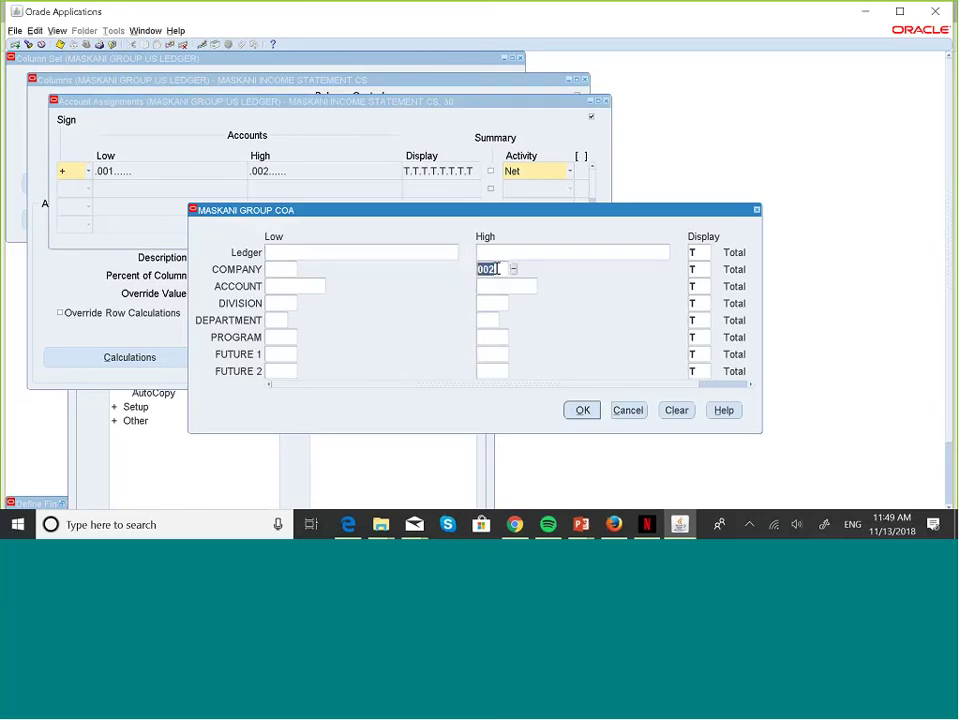
{"action": "key", "text": "Delete"}
{"action": "left_click", "coordinate": [576, 412]}
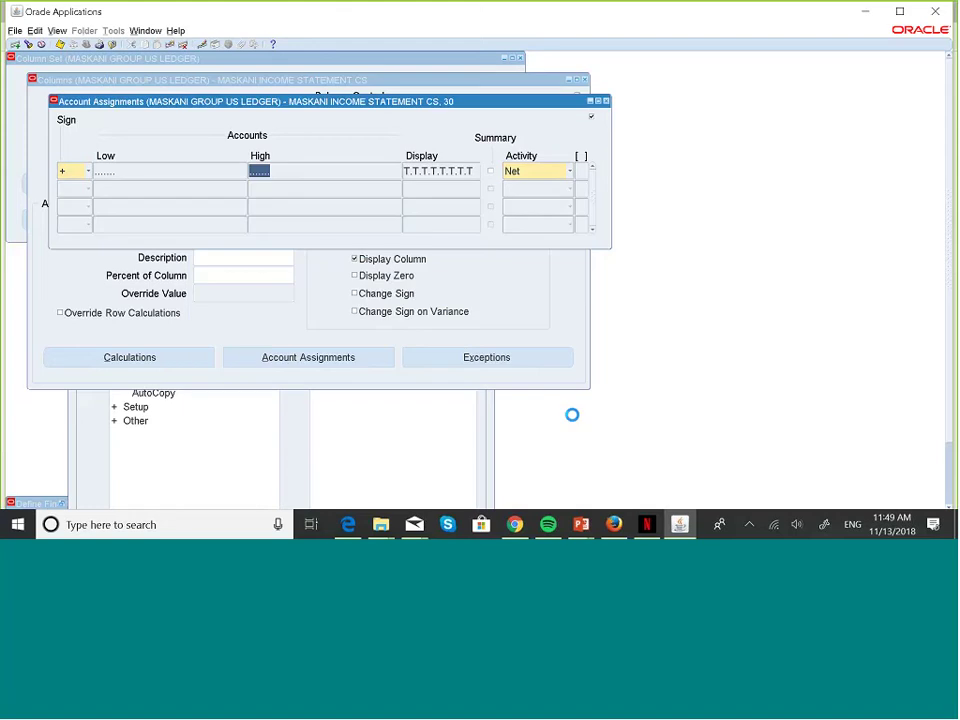
{"action": "left_click", "coordinate": [606, 101]}
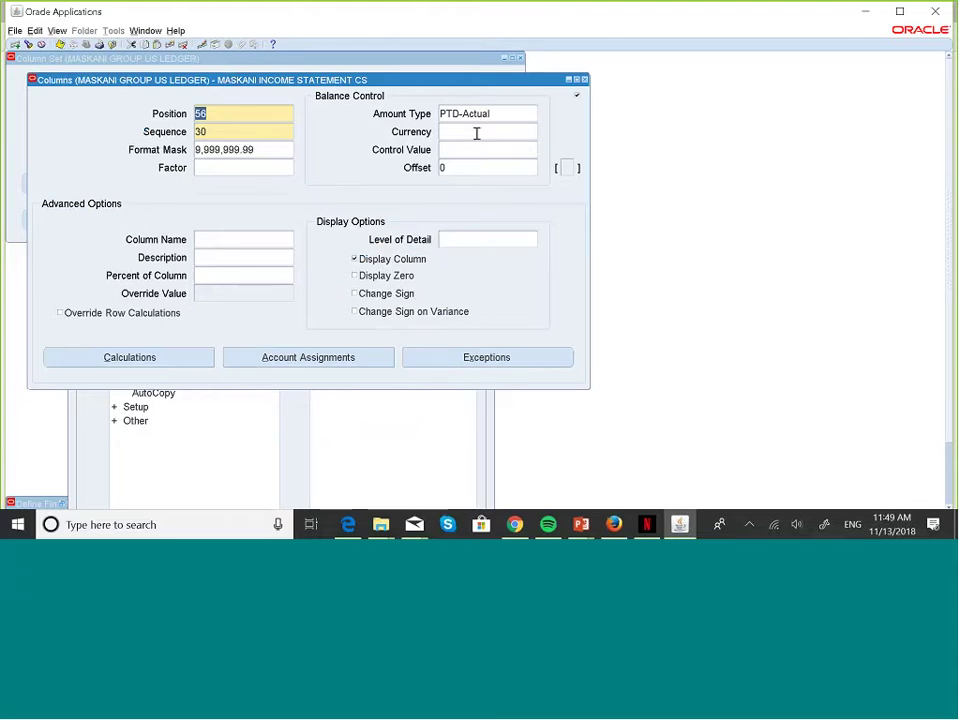
{"action": "left_click", "coordinate": [585, 79]}
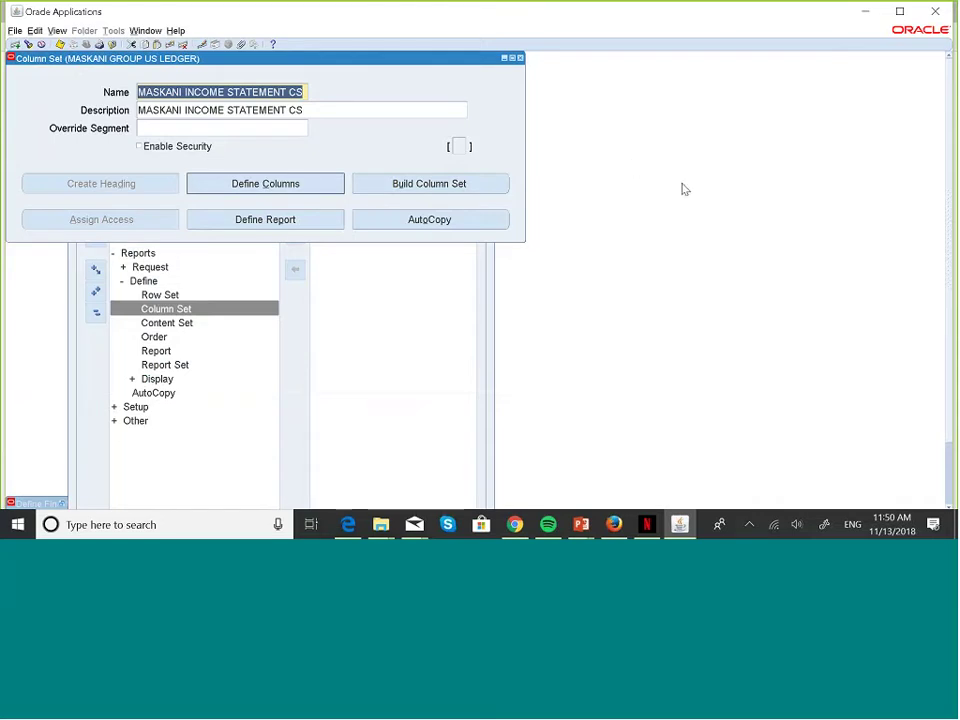
- Set the first column's offset to -2 and the second column's offset to -1
{"action": "left_click", "coordinate": [440, 184]}
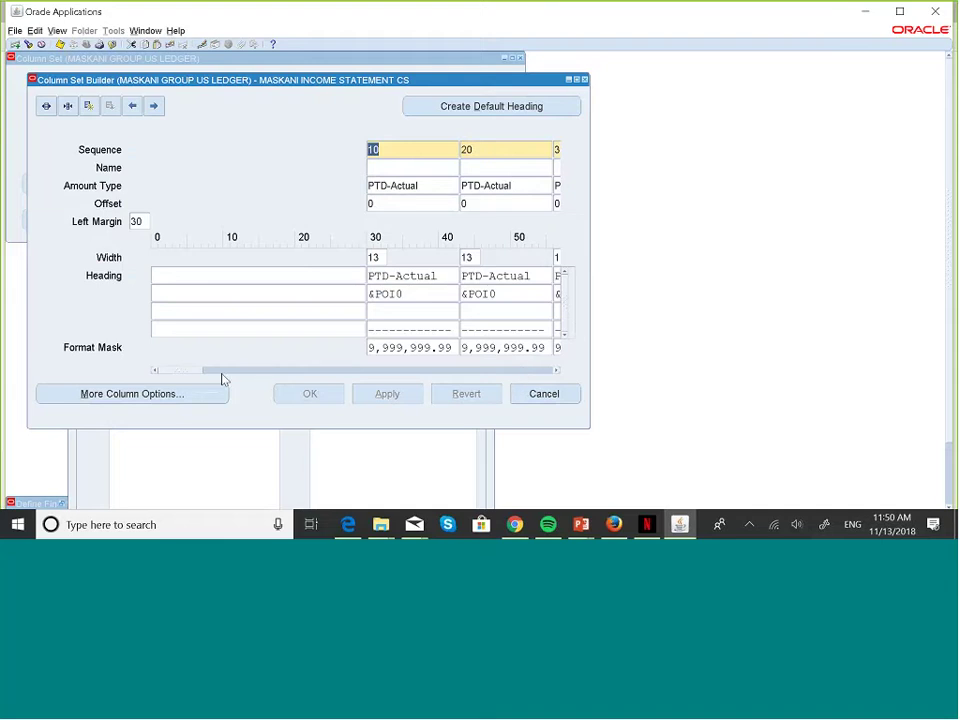
{"action": "left_click_drag", "start_coordinate": [197, 377], "coordinate": [218, 386]}
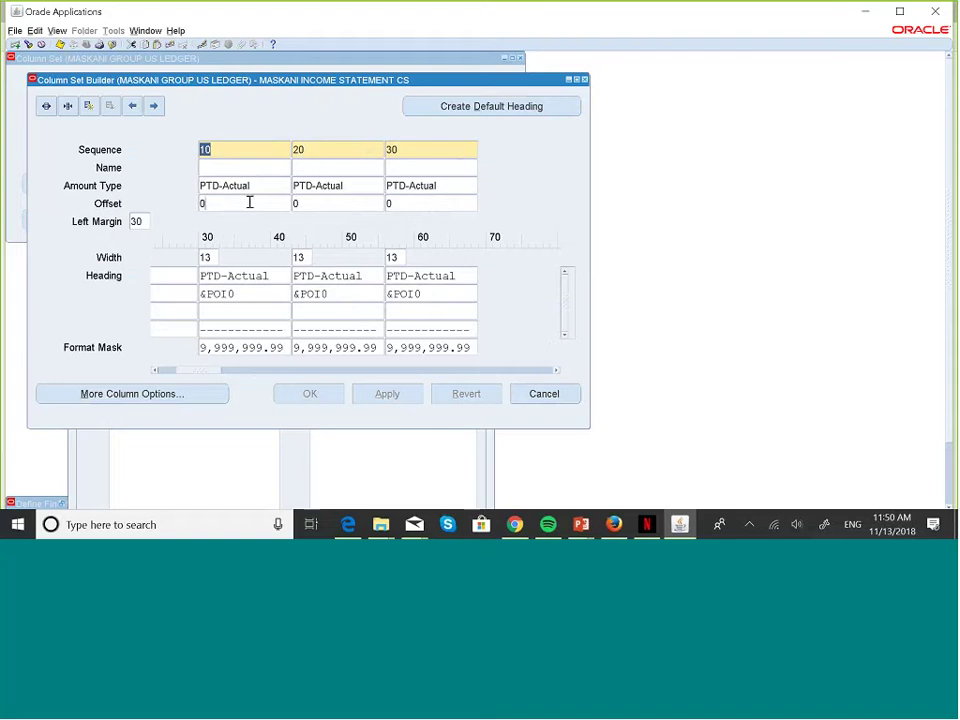
{"action": "left_click", "coordinate": [249, 203]}
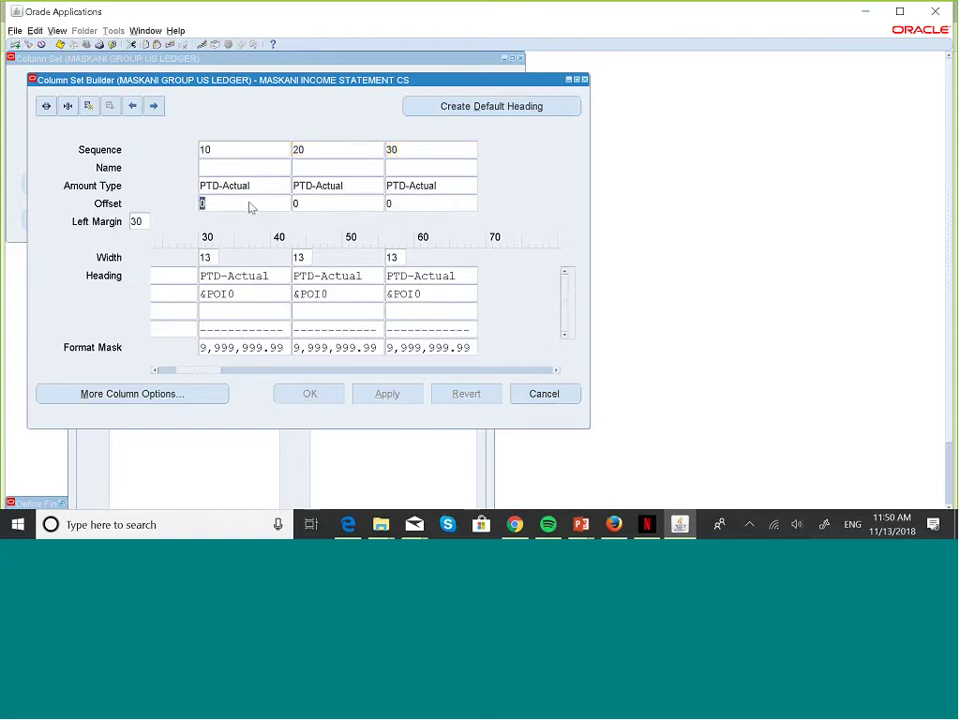
{"action": "type", "text": "-2"}
{"action": "left_click", "coordinate": [320, 201]}
{"action": "key", "text": "BackSpace"}
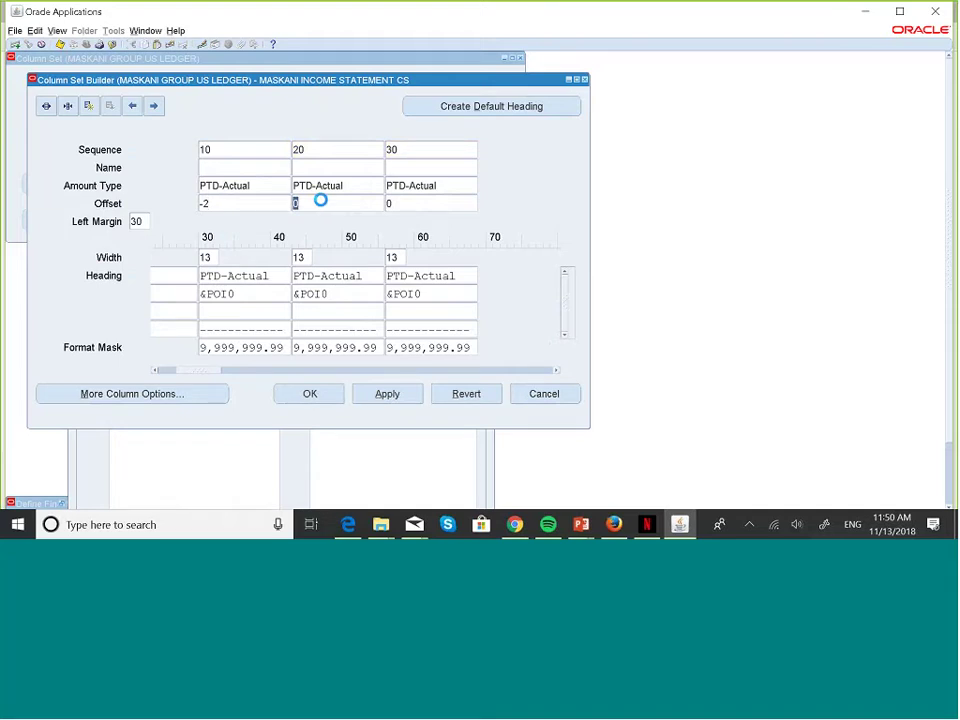
{"action": "type", "text": "-1"}
- Regenerate the default column headings from the offsets, save, and close the builder
{"action": "left_click", "coordinate": [513, 113]}
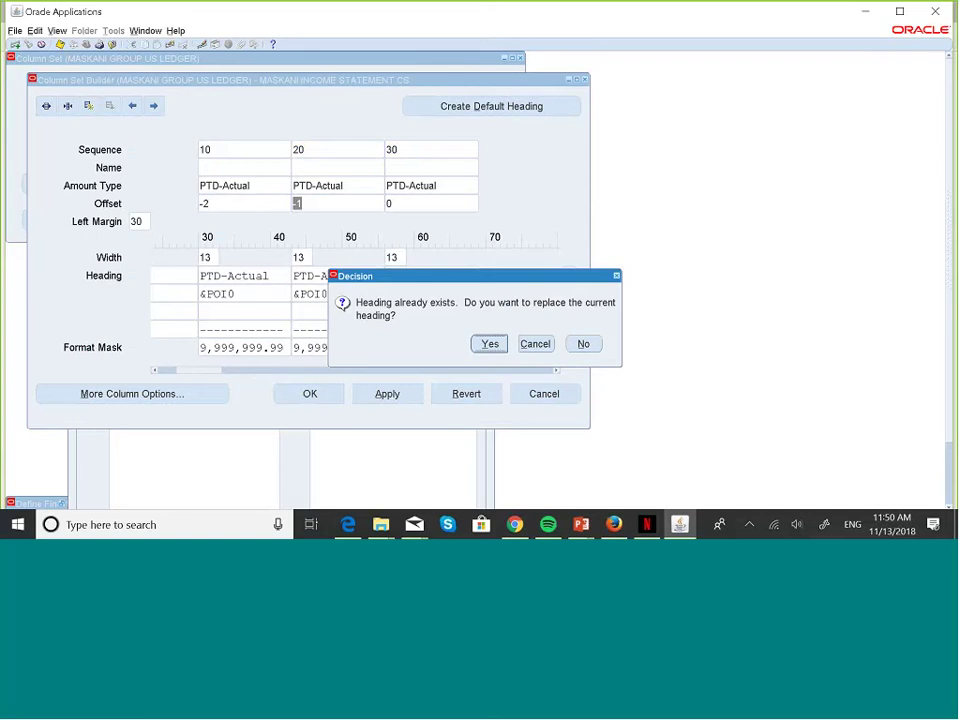
{"action": "left_click", "coordinate": [490, 343]}
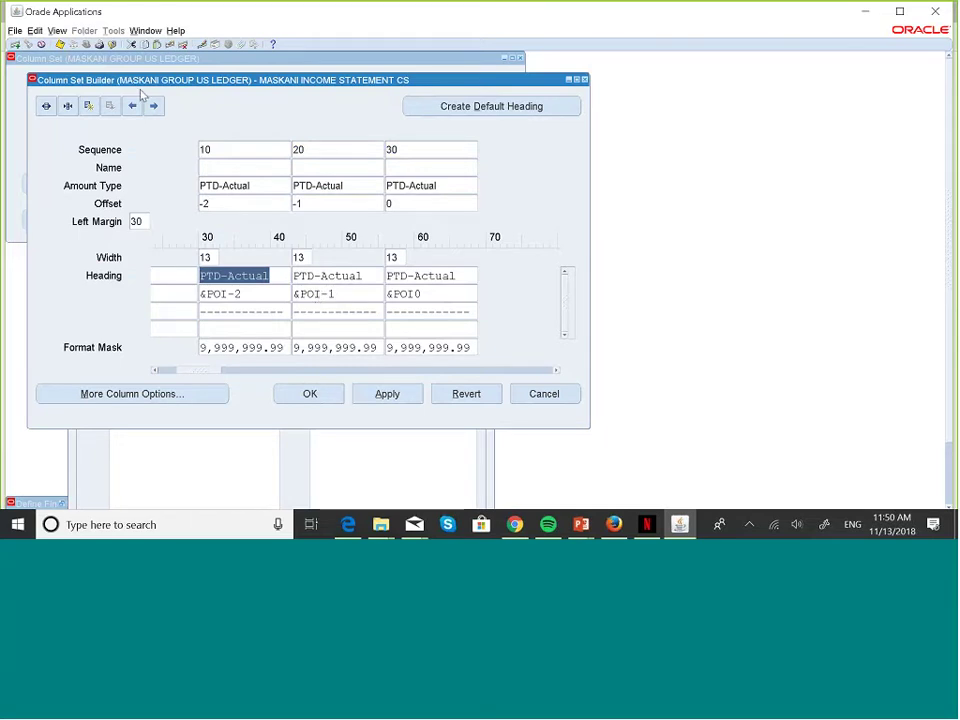
{"action": "left_click", "coordinate": [61, 45]}
{"action": "left_click", "coordinate": [585, 79]}
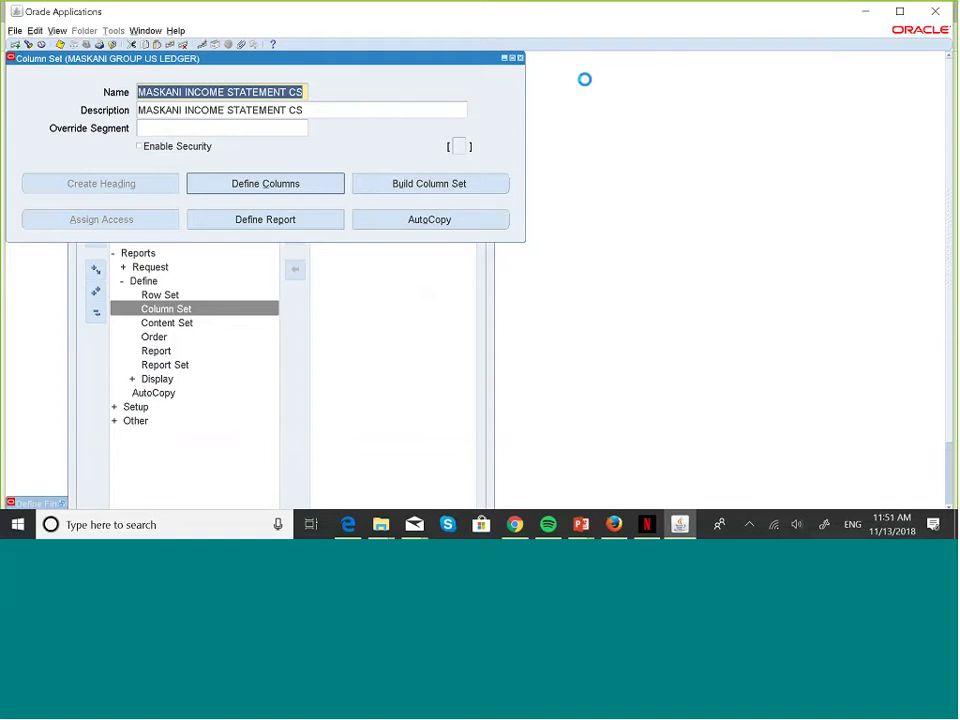
- Query reports matching MASKA% and select the MASKANI CONSOLIDATED REPORT record
{"action": "left_click", "coordinate": [293, 220]}
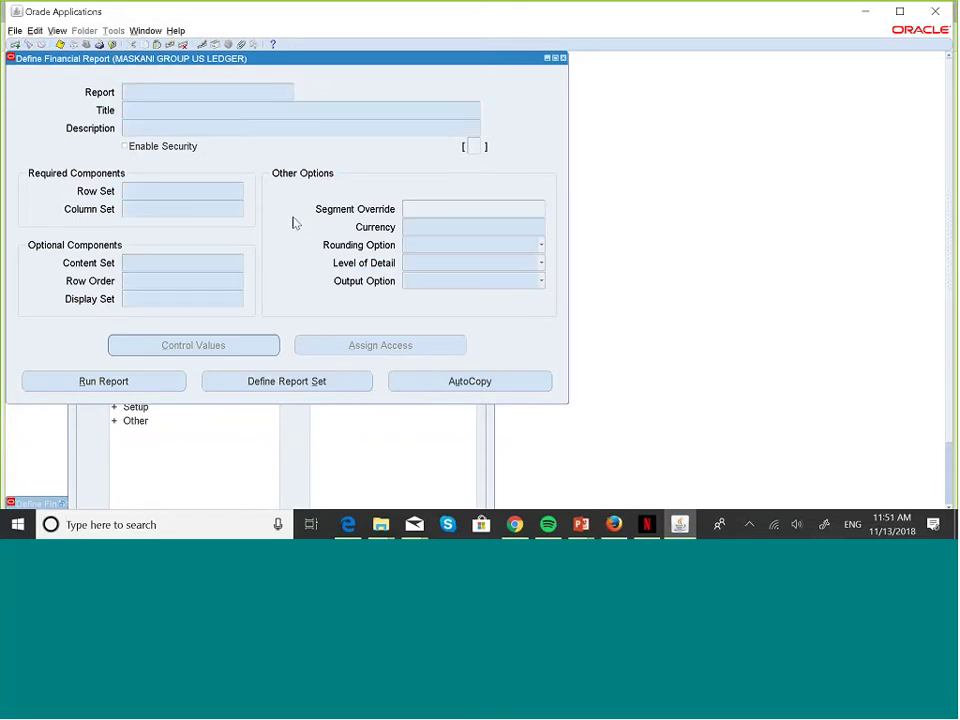
{"action": "type", "text": "MASKA%"}
{"action": "key", "text": "ctrl+F11"}
{"action": "key", "text": "Down"}
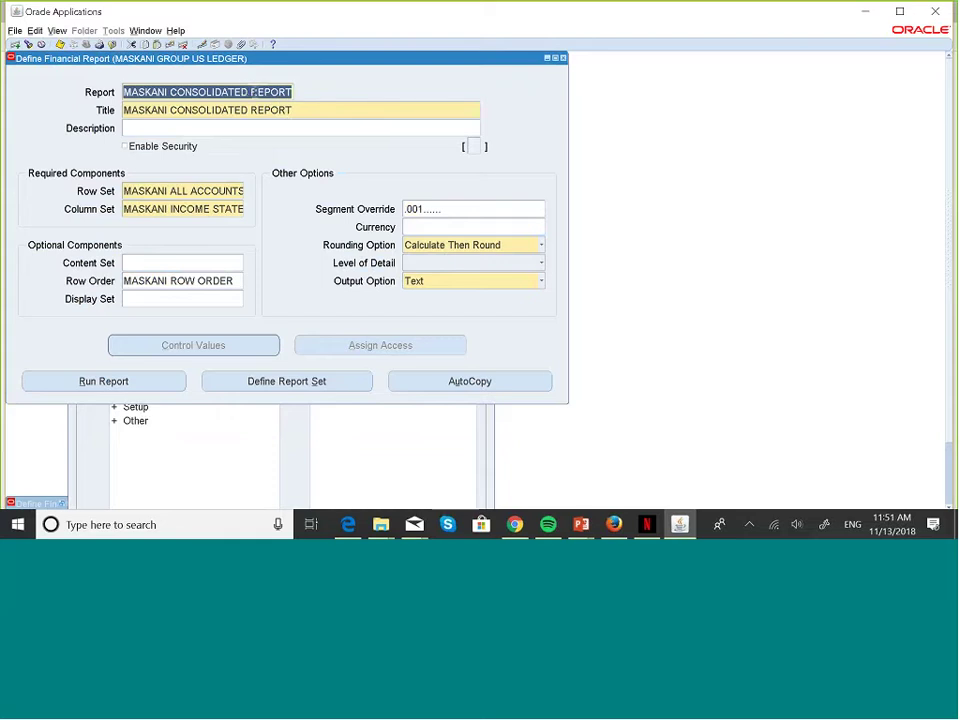
- Change the report name and title from MASKANI CONSOLIDATED REPORT to MASKANI REPORT 001
{"action": "left_click", "coordinate": [250, 92]}
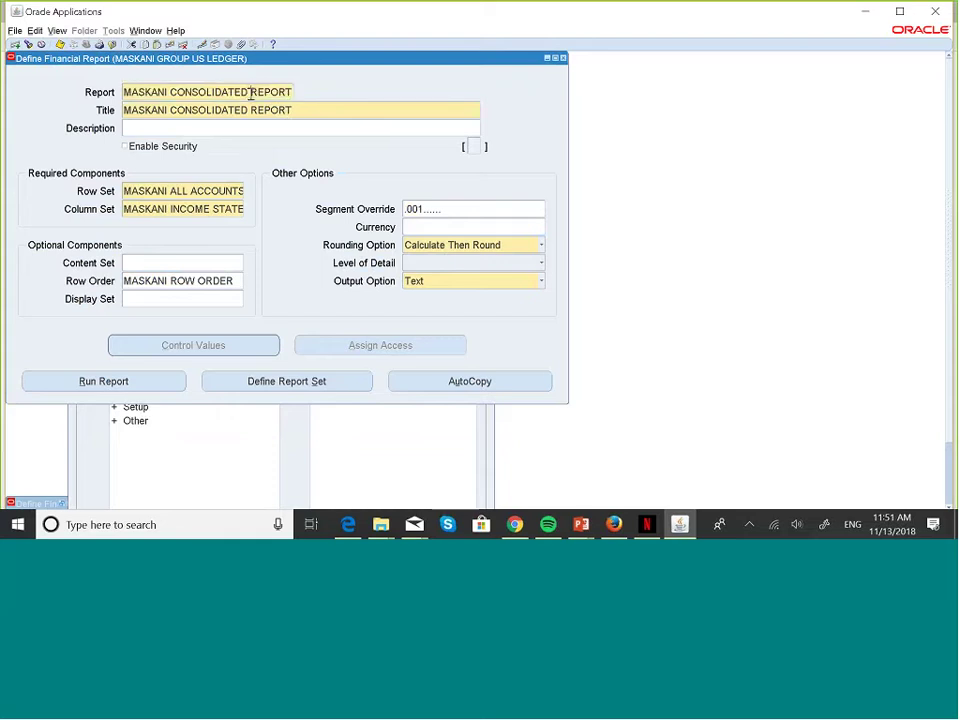
{"action": "key", "text": "BackSpace"}
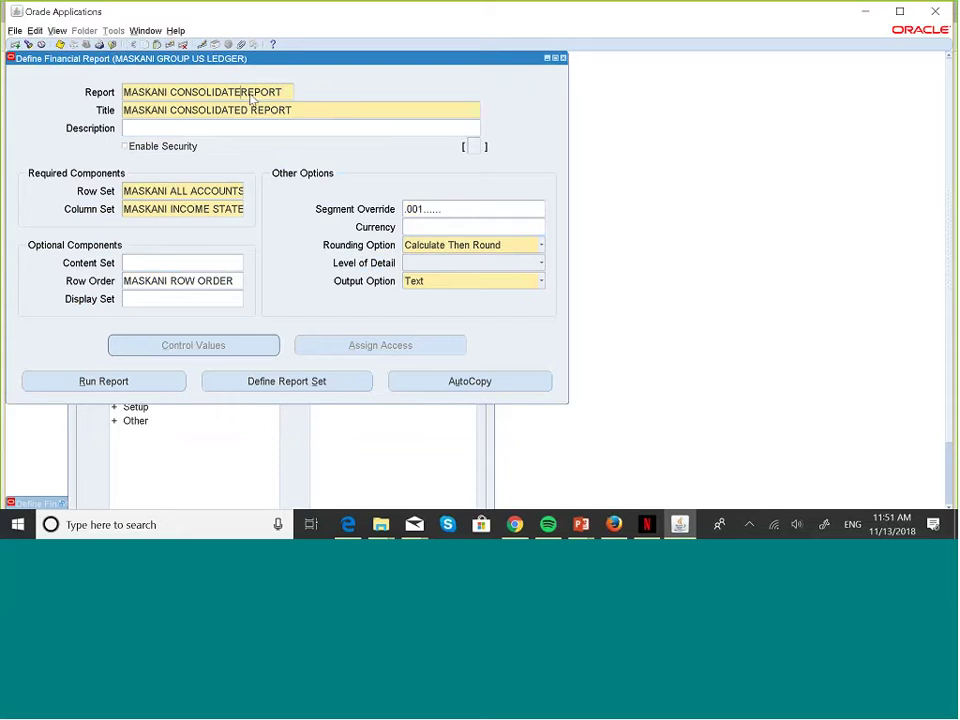
{"action": "key", "text": "BackSpace"}
{"action": "key", "text": "BackSpace"}
{"action": "key", "text": "BackSpace"}
{"action": "key", "text": "BackSpace"}
{"action": "key", "text": "BackSpace"}
{"action": "key", "text": "BackSpace"}
{"action": "key", "text": "BackSpace"}
{"action": "key", "text": "BackSpace"}
{"action": "key", "text": "BackSpace"}
{"action": "key", "text": "BackSpace"}
{"action": "key", "text": "BackSpace"}
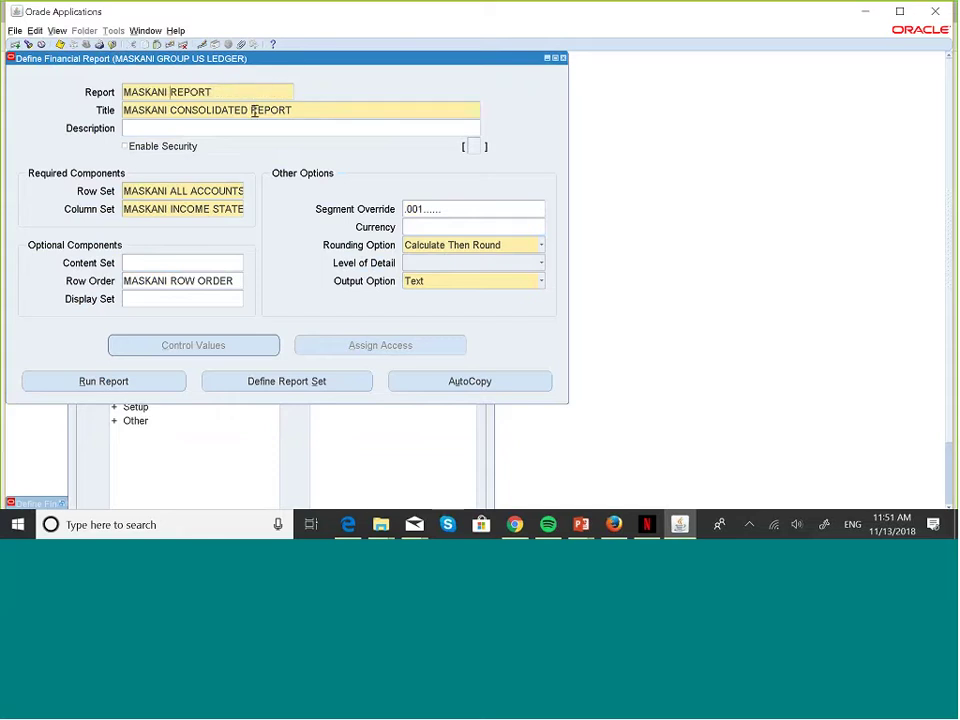
{"action": "left_click", "coordinate": [254, 111]}
{"action": "left_click", "coordinate": [254, 111]}
{"action": "key", "text": "BackSpace"}
{"action": "key", "text": "BackSpace"}
{"action": "key", "text": "BackSpace"}
{"action": "key", "text": "BackSpace"}
{"action": "key", "text": "BackSpace"}
{"action": "key", "text": "BackSpace"}
{"action": "key", "text": "BackSpace"}
{"action": "key", "text": "BackSpace"}
{"action": "key", "text": "BackSpace"}
{"action": "key", "text": "BackSpace"}
{"action": "key", "text": "BackSpace"}
{"action": "key", "text": "BackSpace"}
{"action": "key", "text": "BackSpace"}
{"action": "left_click", "coordinate": [256, 92]}
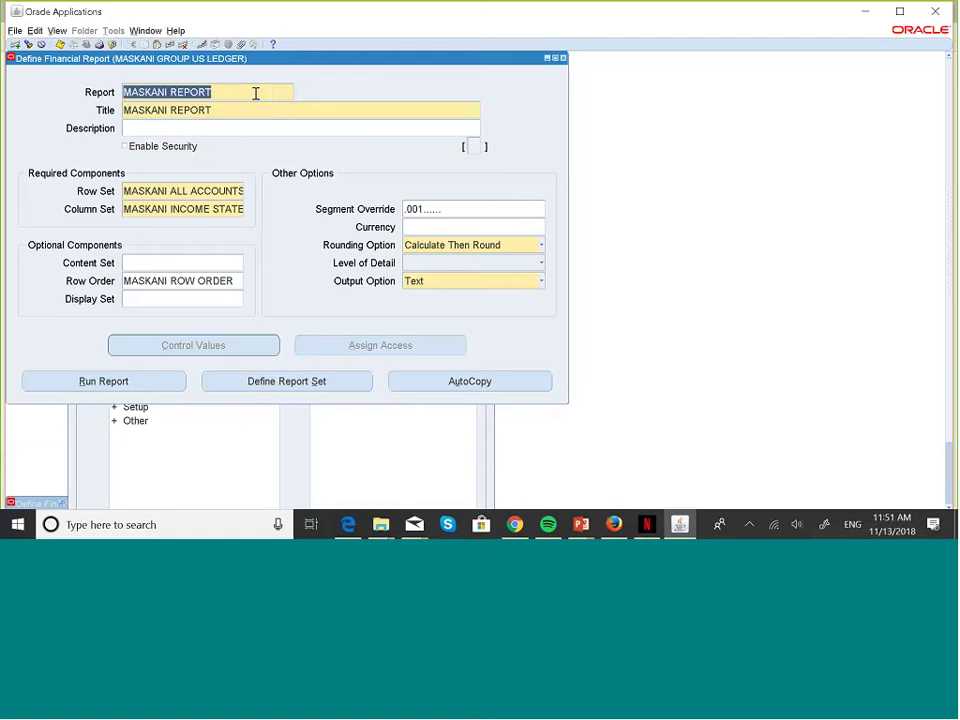
{"action": "left_click", "coordinate": [256, 92]}
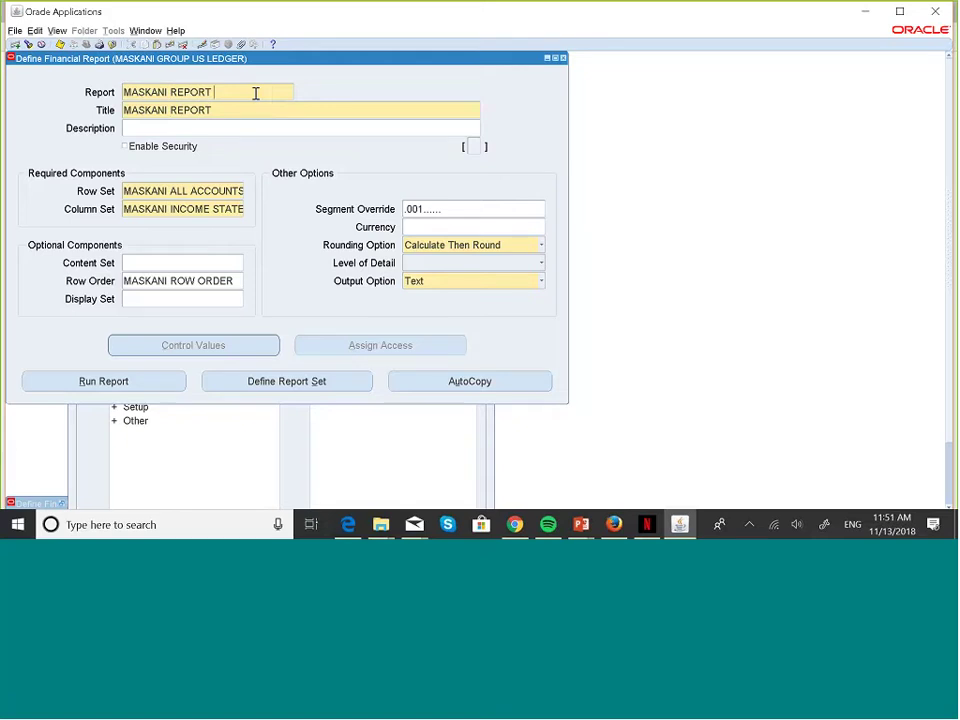
{"action": "type", "text": "001"}
{"action": "left_click", "coordinate": [244, 114]}
{"action": "left_click", "coordinate": [245, 116]}
{"action": "type", "text": "001"}
- Run MASKANI REPORT 001, accepting the auto-save, and submit the OCT-18 USD request
{"action": "left_click", "coordinate": [137, 379]}
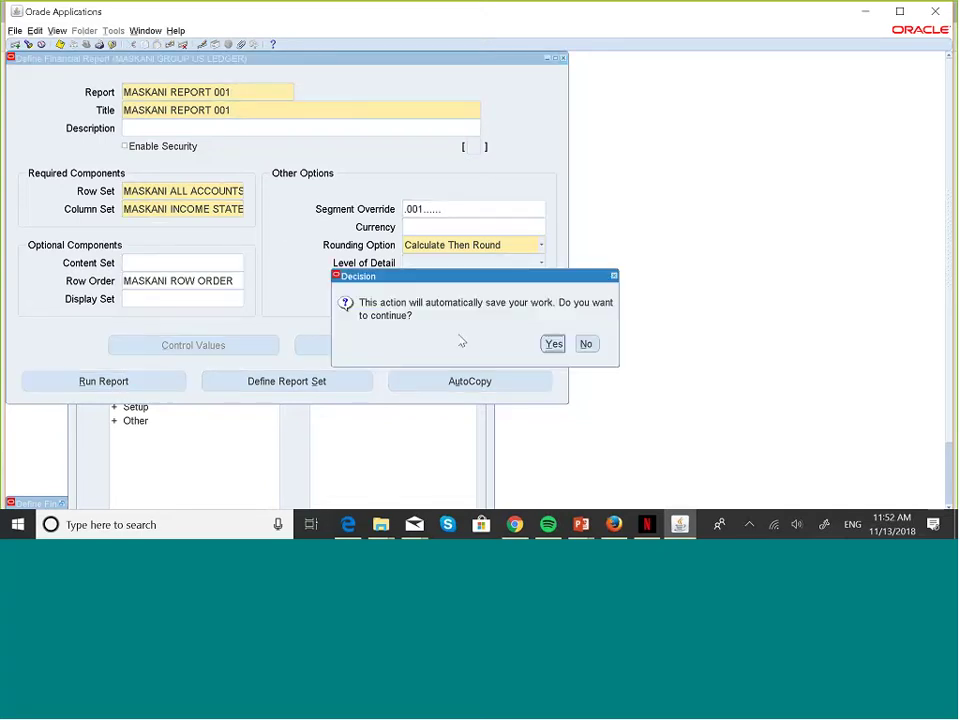
{"action": "left_click", "coordinate": [550, 345]}
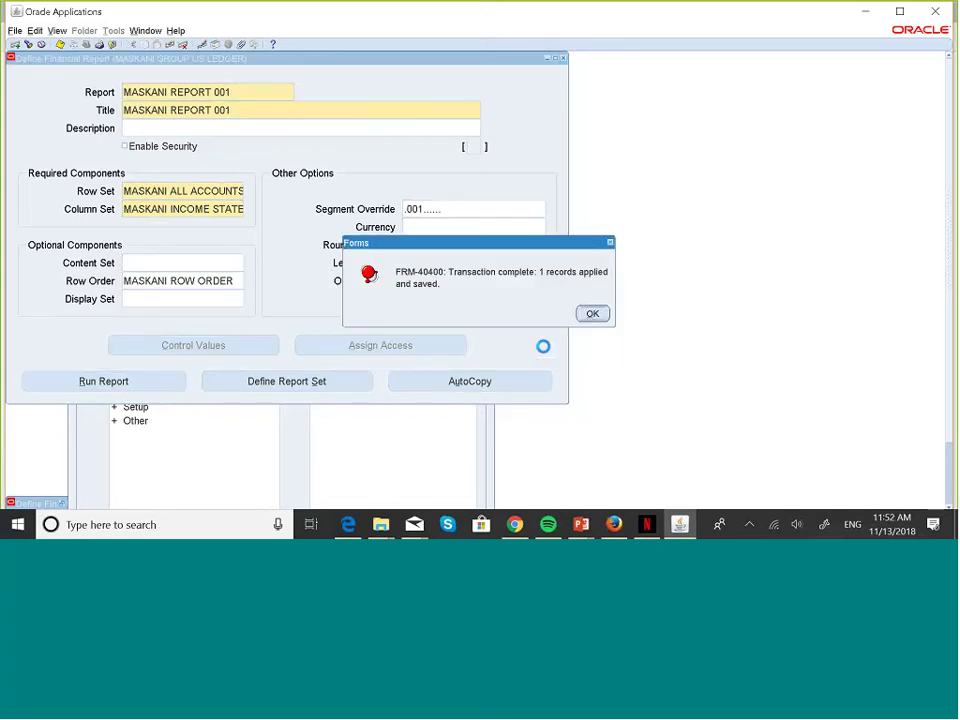
{"action": "left_click", "coordinate": [592, 314]}
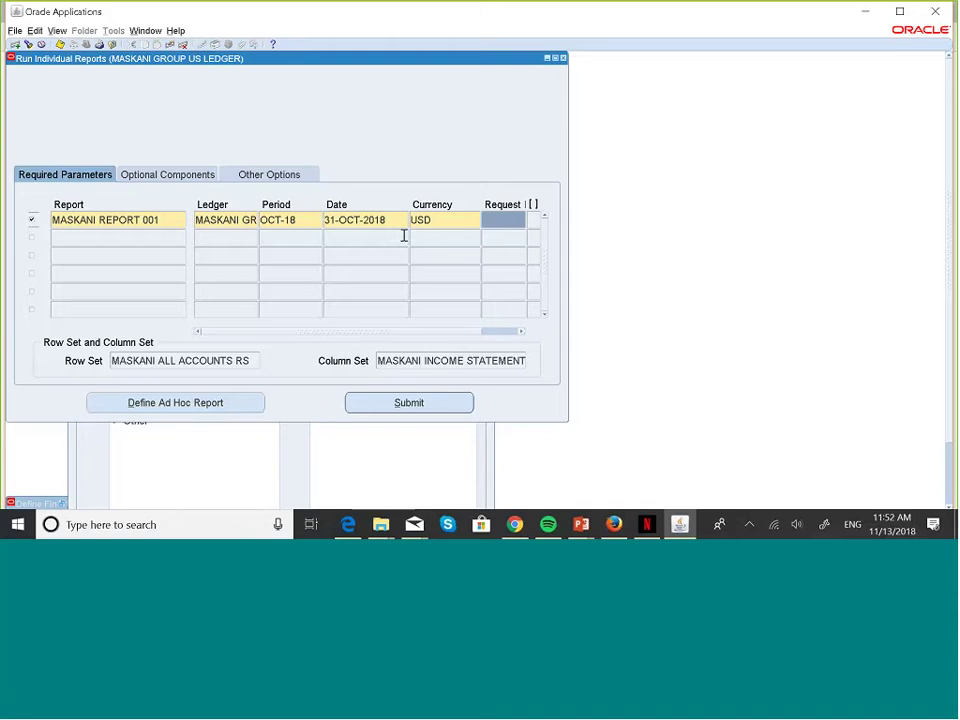
{"action": "left_click", "coordinate": [438, 401]}
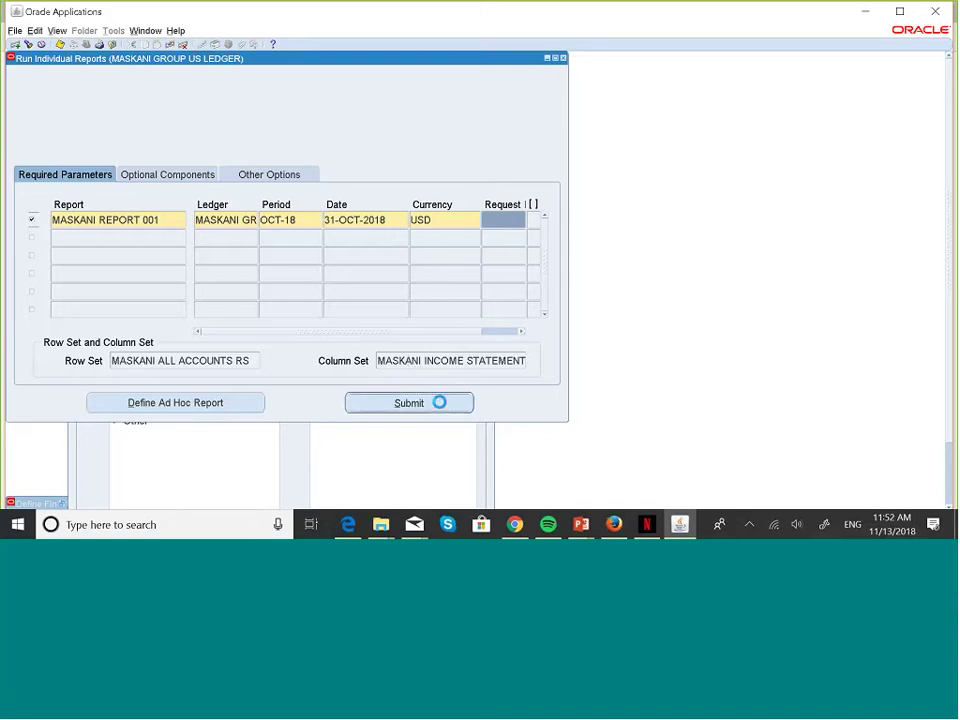
{"action": "left_click", "coordinate": [485, 219]}
{"action": "key", "text": "ctrl+c"}
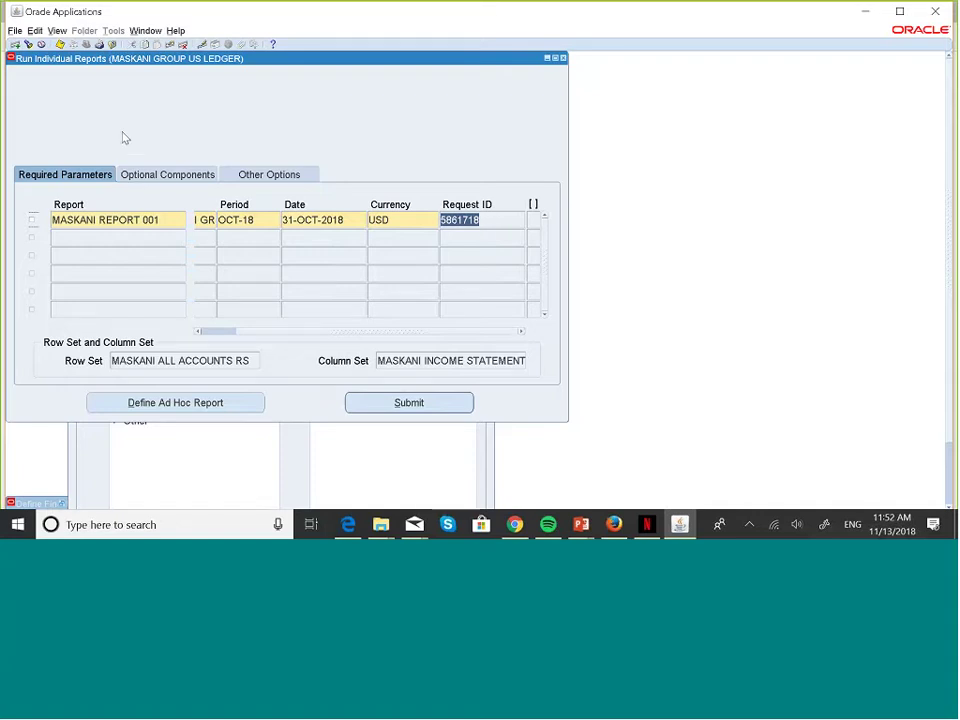
- Find request 5861718 through View > Requests using Specific Requests
{"action": "key", "text": "alt+v"}
{"action": "key", "text": "q"}
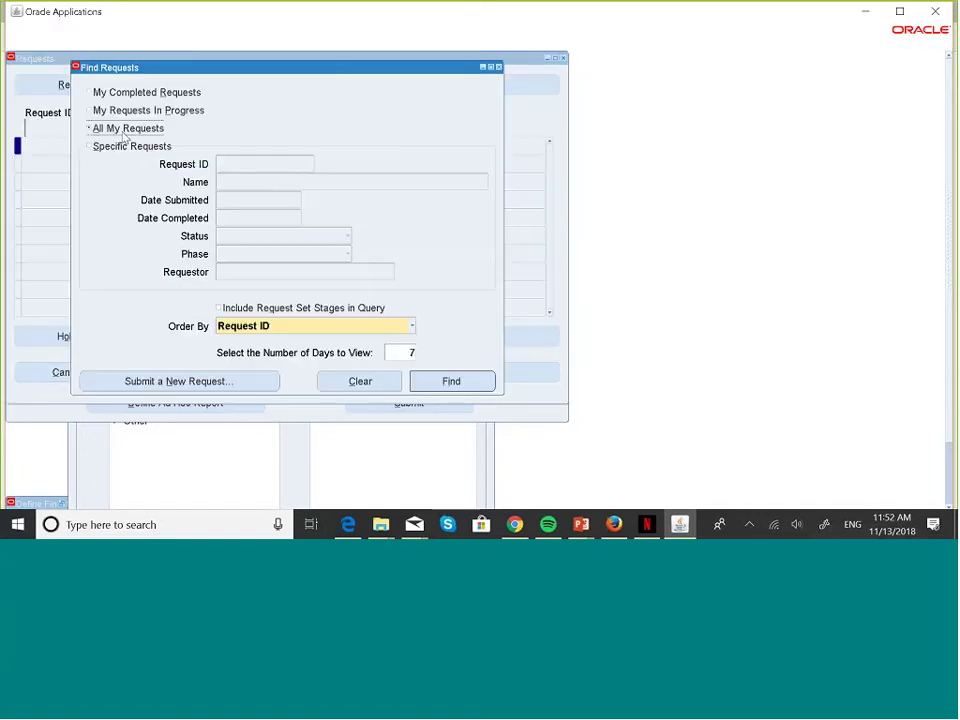
{"action": "left_click", "coordinate": [90, 146]}
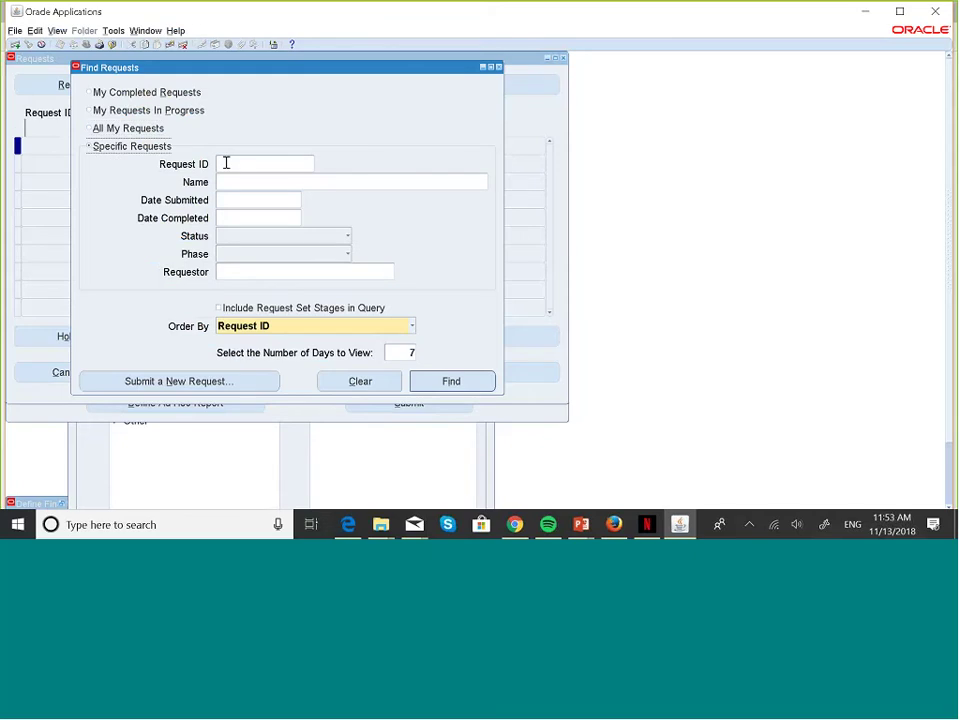
{"action": "left_click", "coordinate": [226, 163]}
{"action": "key", "text": "ctrl+v"}
{"action": "left_click", "coordinate": [470, 378]}
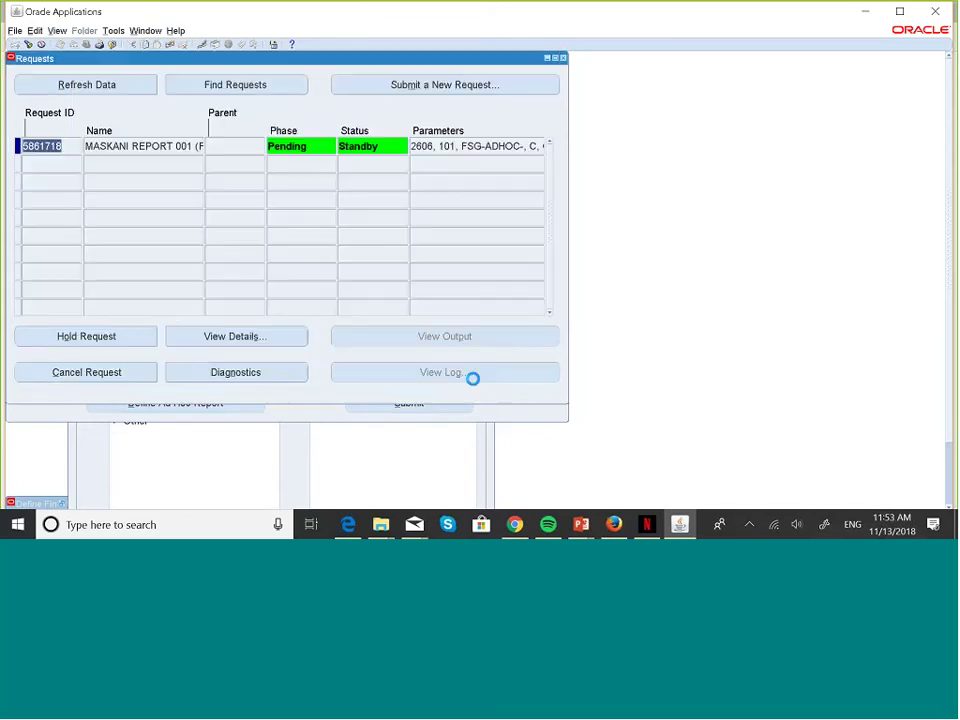
- Refresh the request until it shows Completed with Normal status, then view its output
{"action": "left_click", "coordinate": [124, 85]}
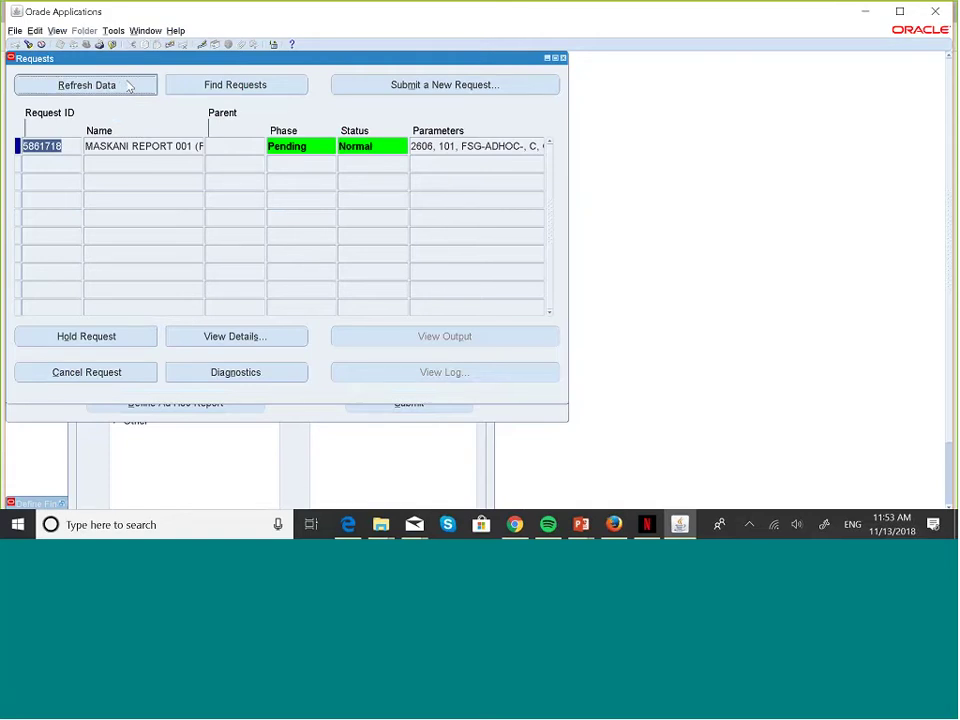
{"action": "left_click", "coordinate": [128, 86]}
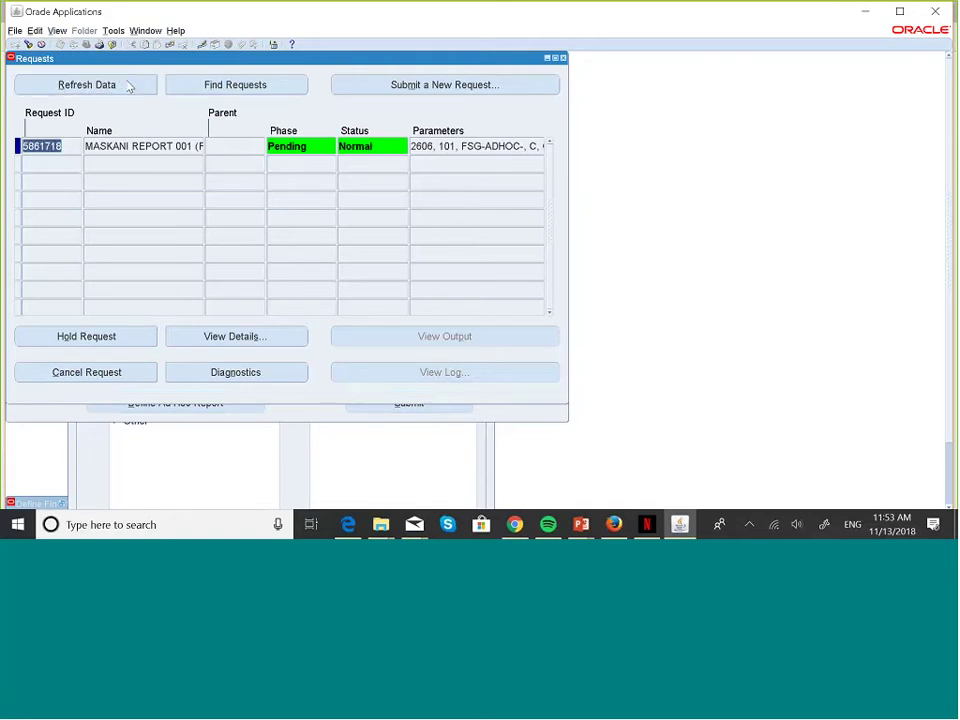
{"action": "left_click", "coordinate": [128, 86]}
{"action": "left_click", "coordinate": [126, 84]}
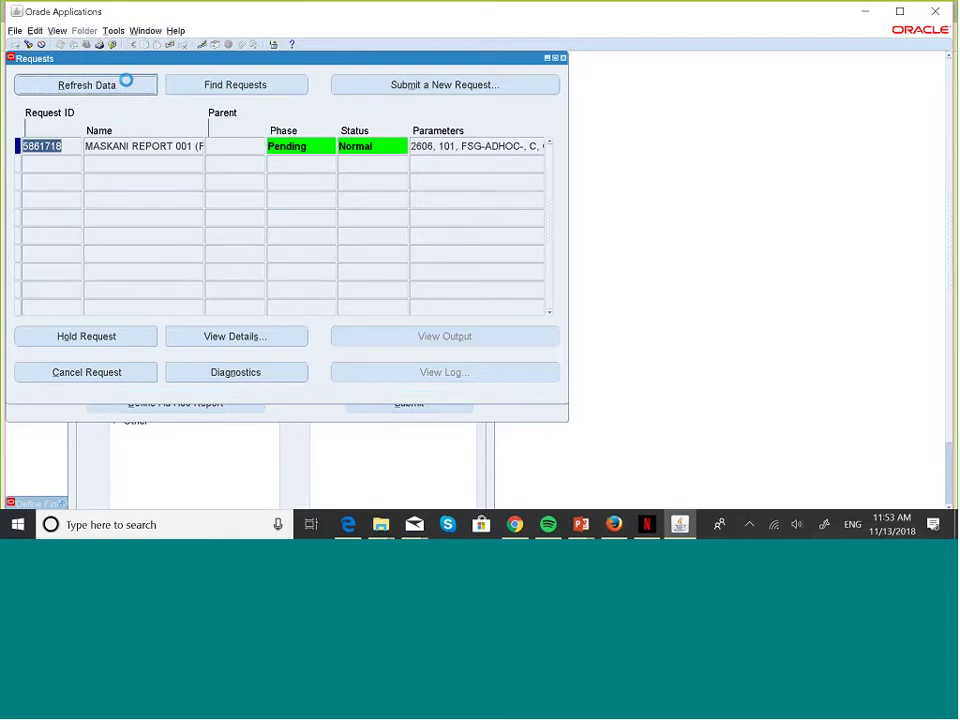
{"action": "left_click", "coordinate": [128, 86]}
{"action": "left_click", "coordinate": [128, 86]}
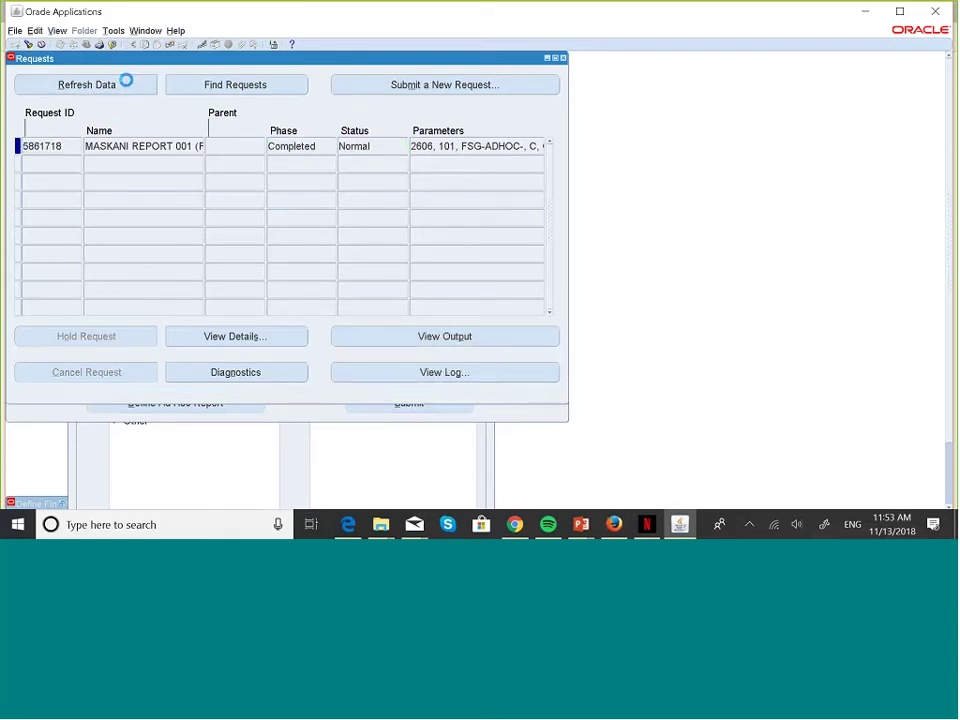
{"action": "left_click", "coordinate": [128, 86]}
{"action": "left_click", "coordinate": [126, 85]}
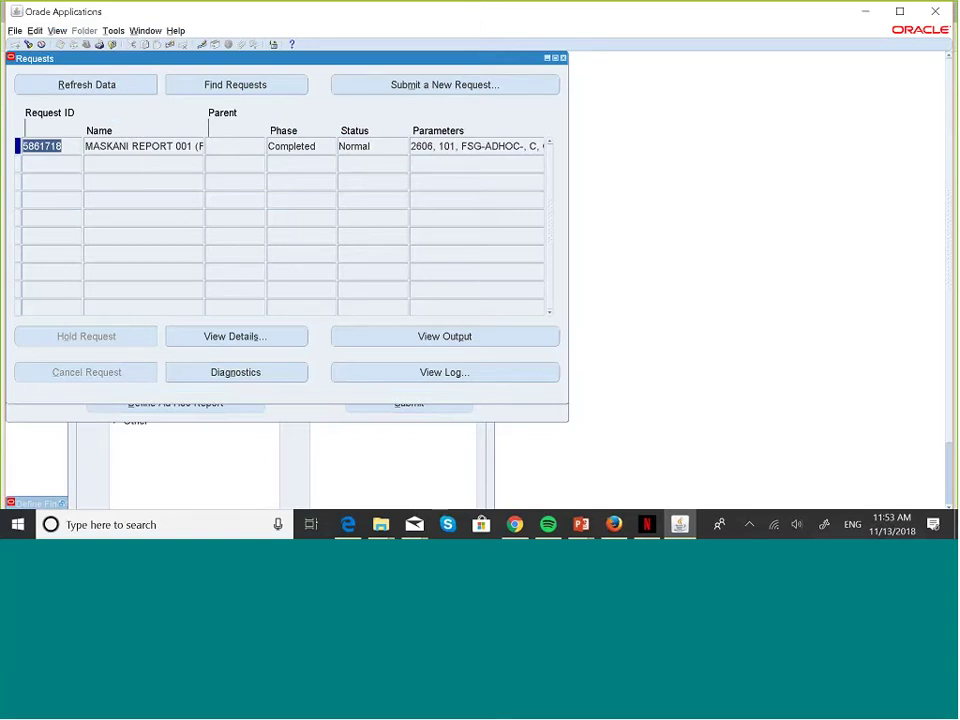
{"action": "left_click", "coordinate": [470, 340]}
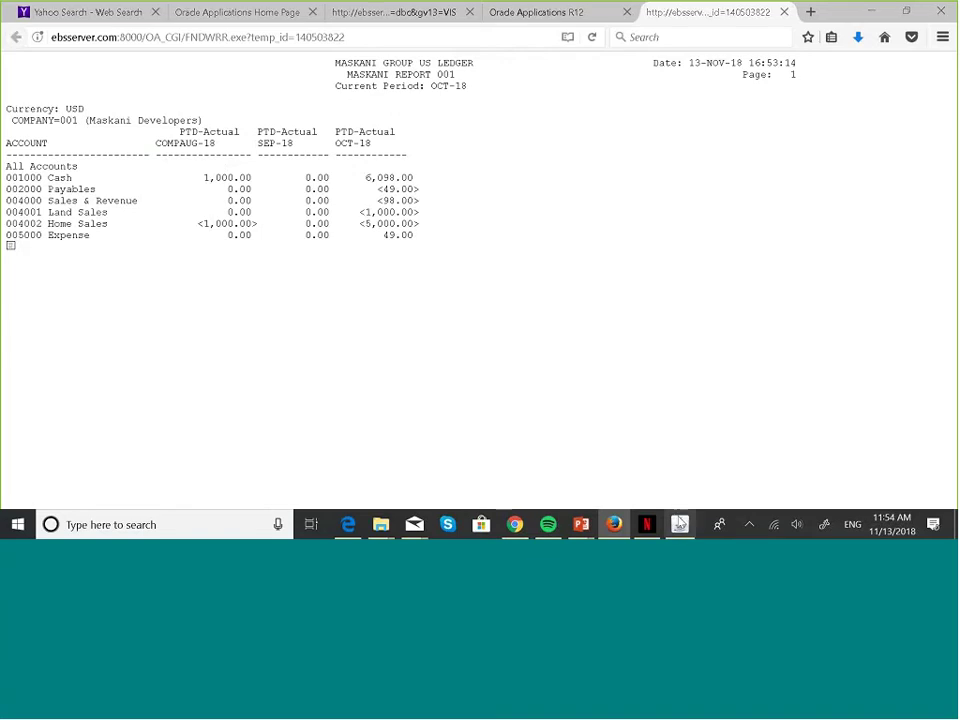
- Switch from the Firefox report output back to the Oracle Requests window
{"action": "key", "text": "alt+Tab"}
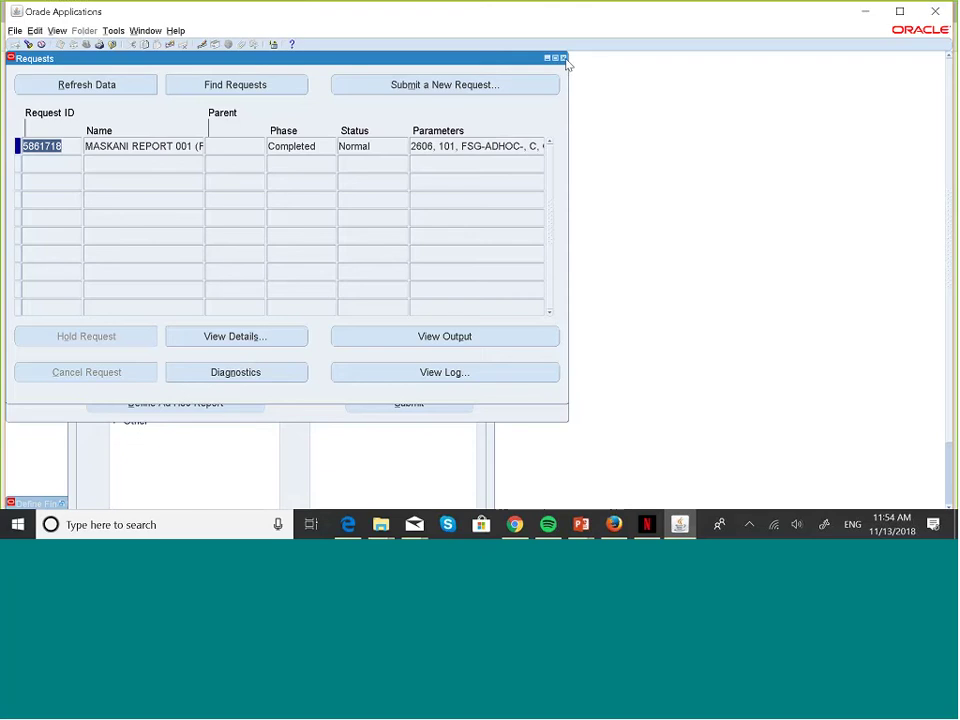
- Close the Requests and Run windows and change the segment override's COMPANY from 001 to 002
{"action": "left_click", "coordinate": [564, 59]}
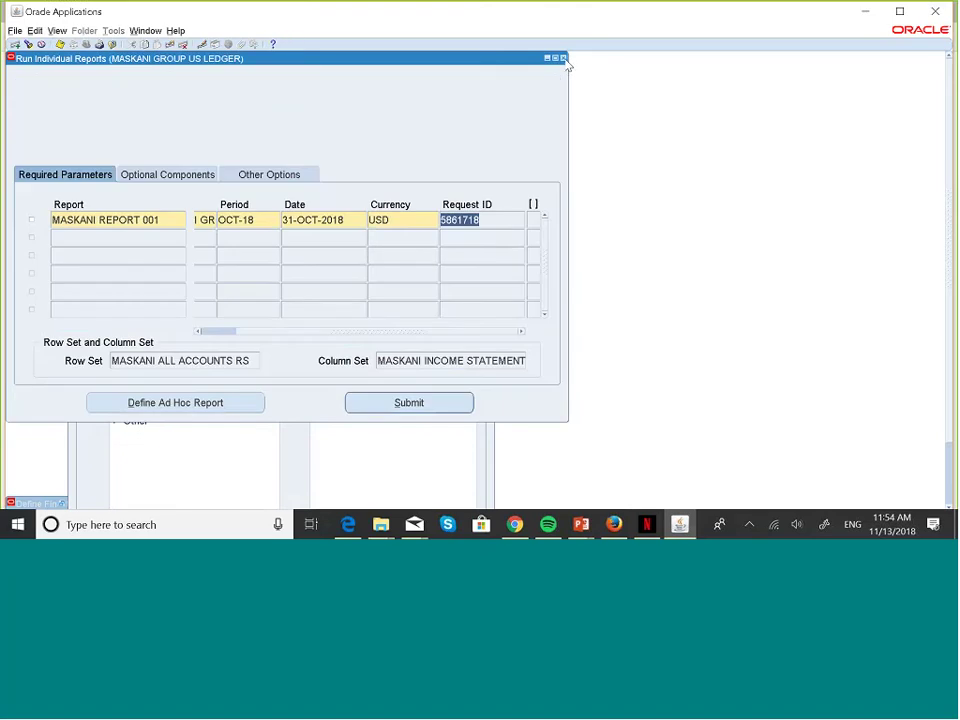
{"action": "left_click", "coordinate": [564, 59]}
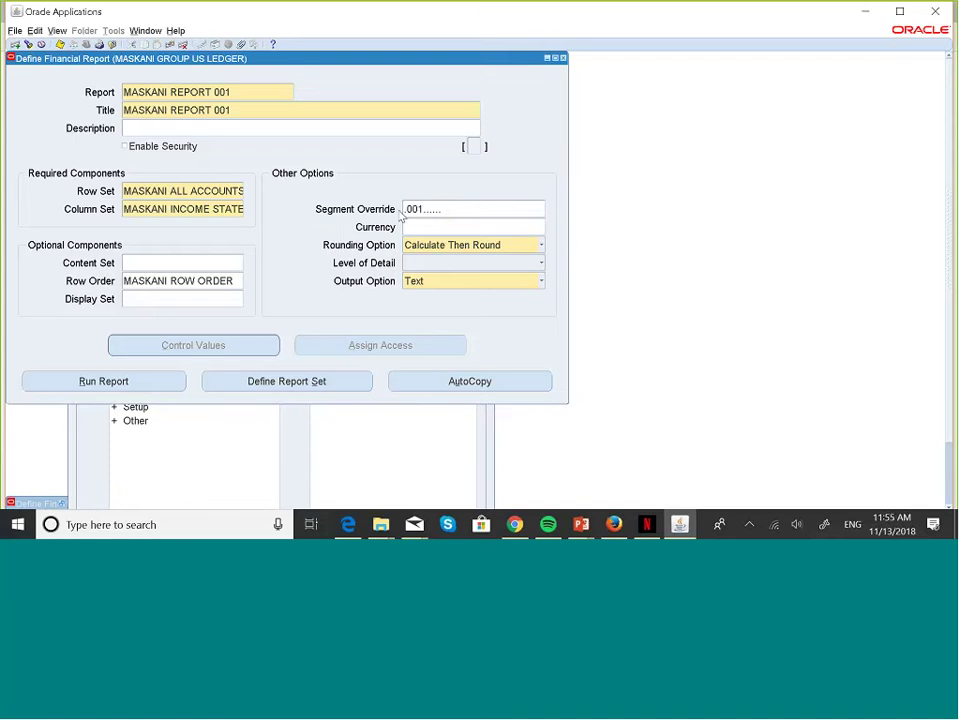
{"action": "left_click", "coordinate": [448, 213]}
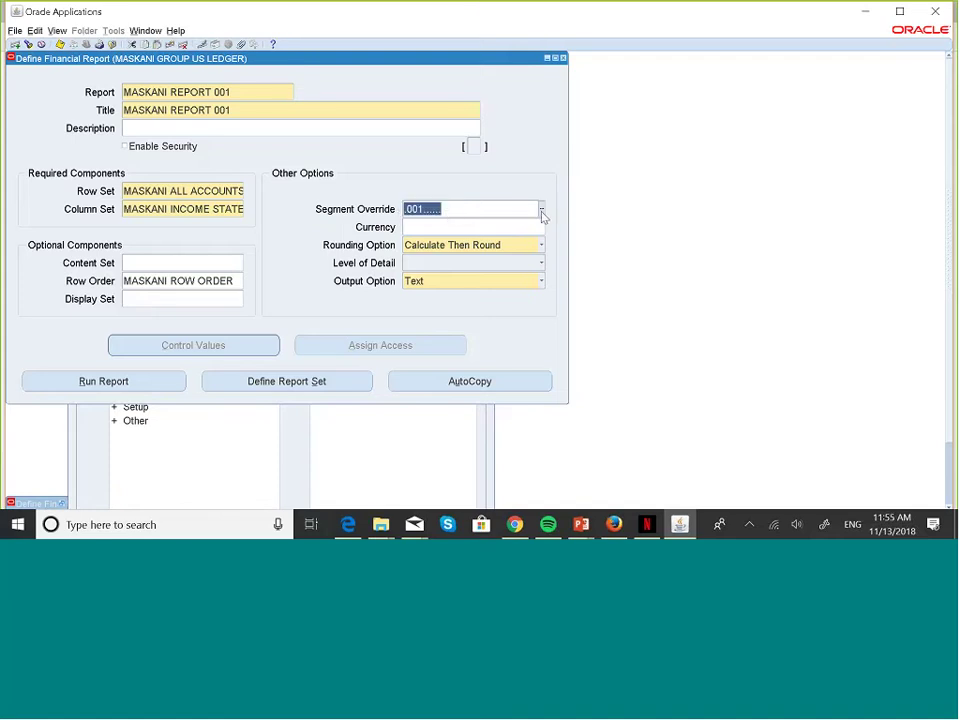
{"action": "left_click", "coordinate": [541, 213]}
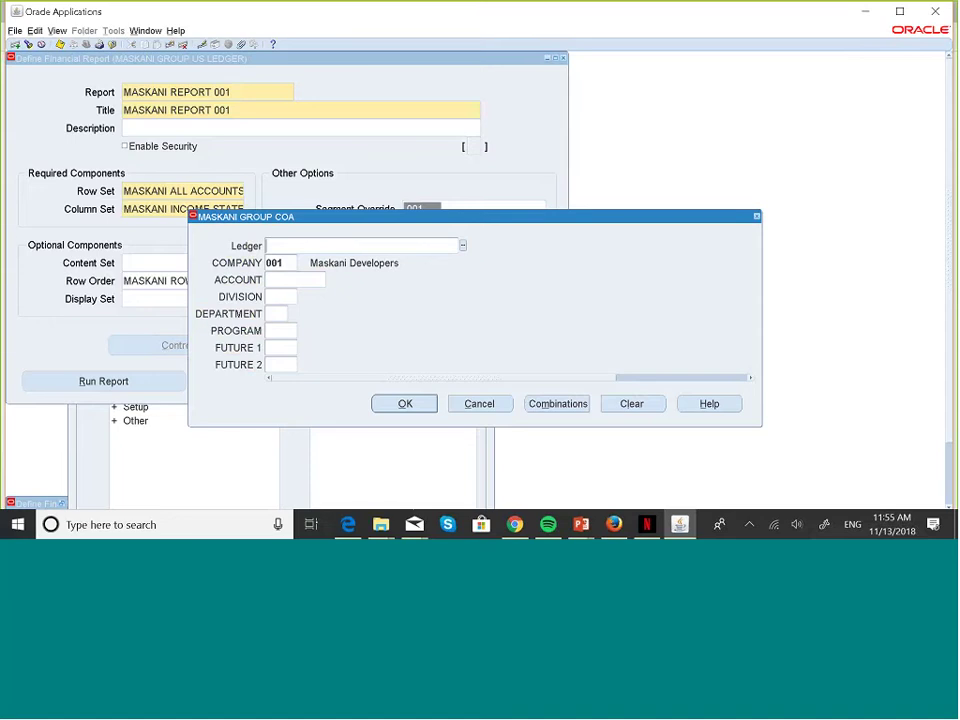
{"action": "double_click", "coordinate": [280, 263]}
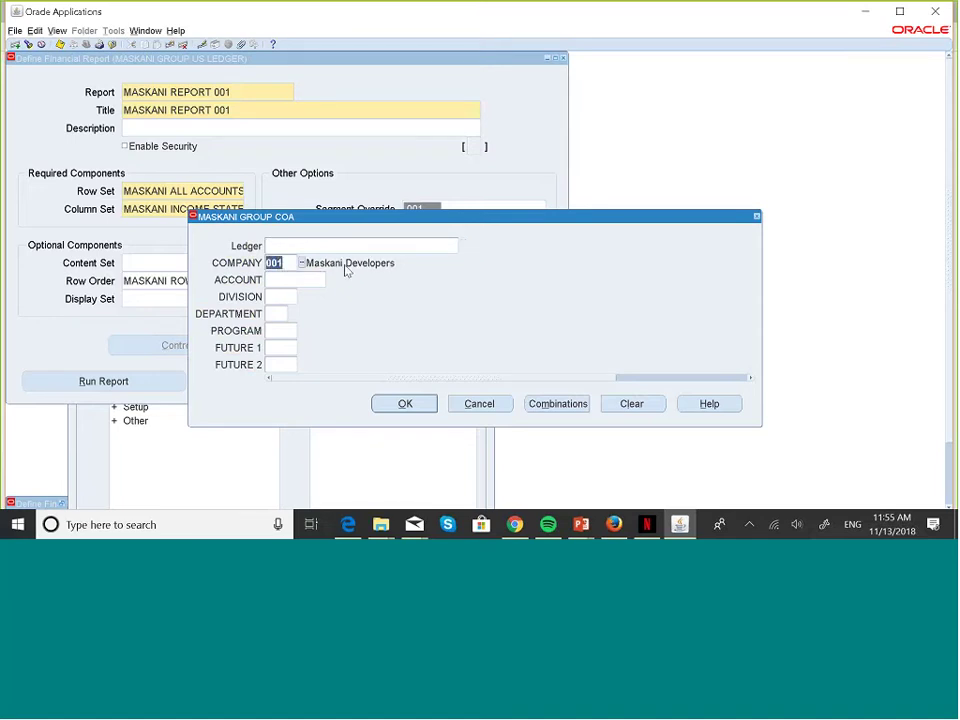
{"action": "key", "text": "BackSpace"}
{"action": "type", "text": "002"}
{"action": "left_click", "coordinate": [409, 405]}
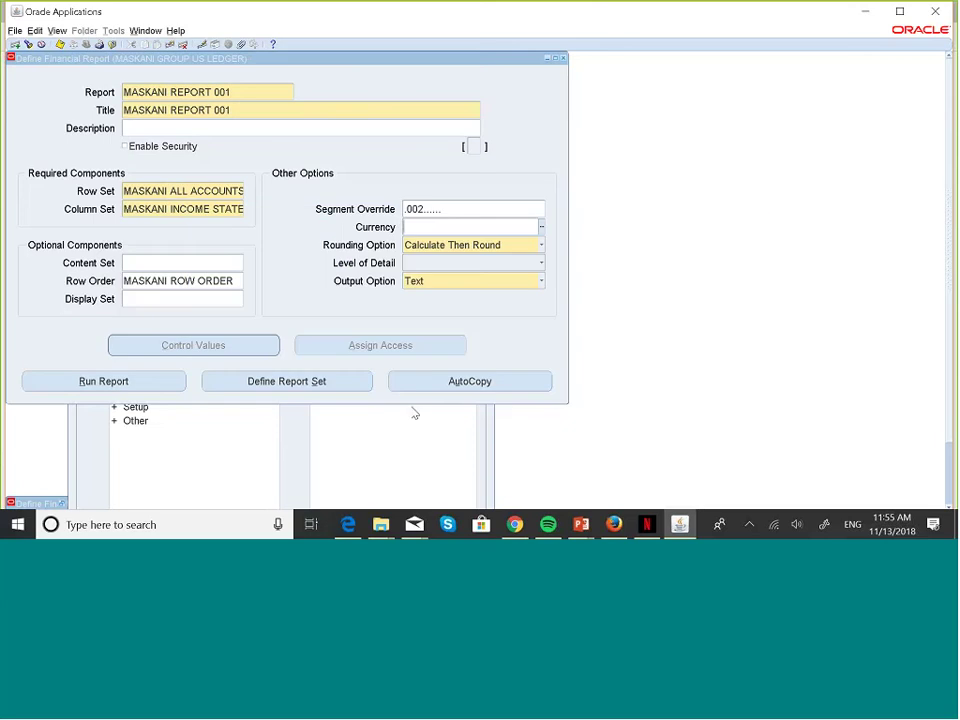
- Trim 001 from the report name and title to MASKANI REPORT and clear the segment override
{"action": "double_click", "coordinate": [252, 92]}
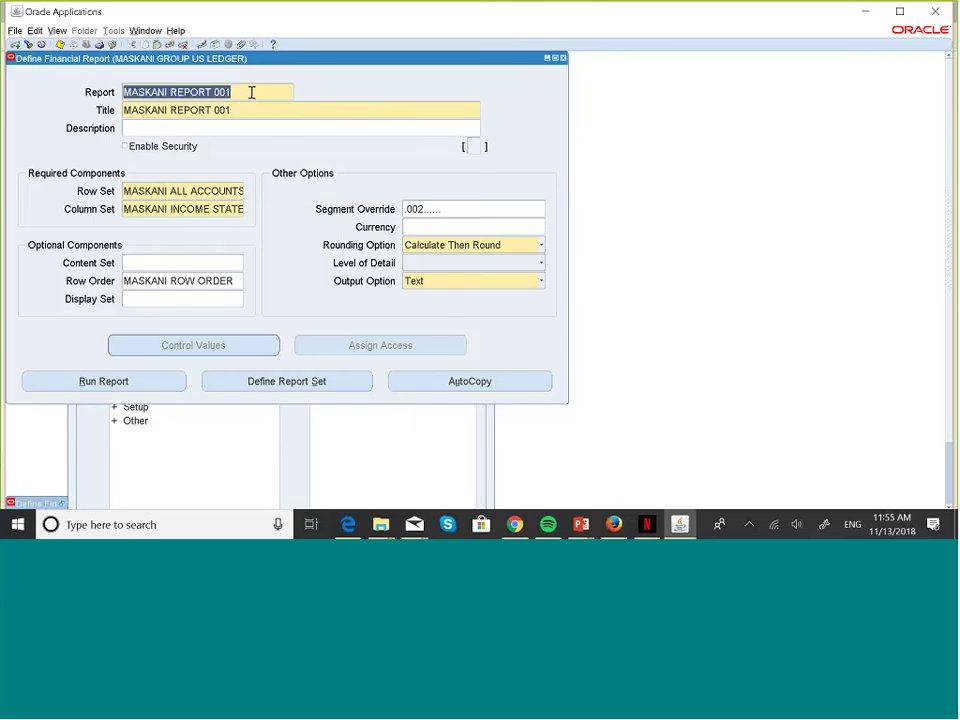
{"action": "left_click", "coordinate": [252, 92]}
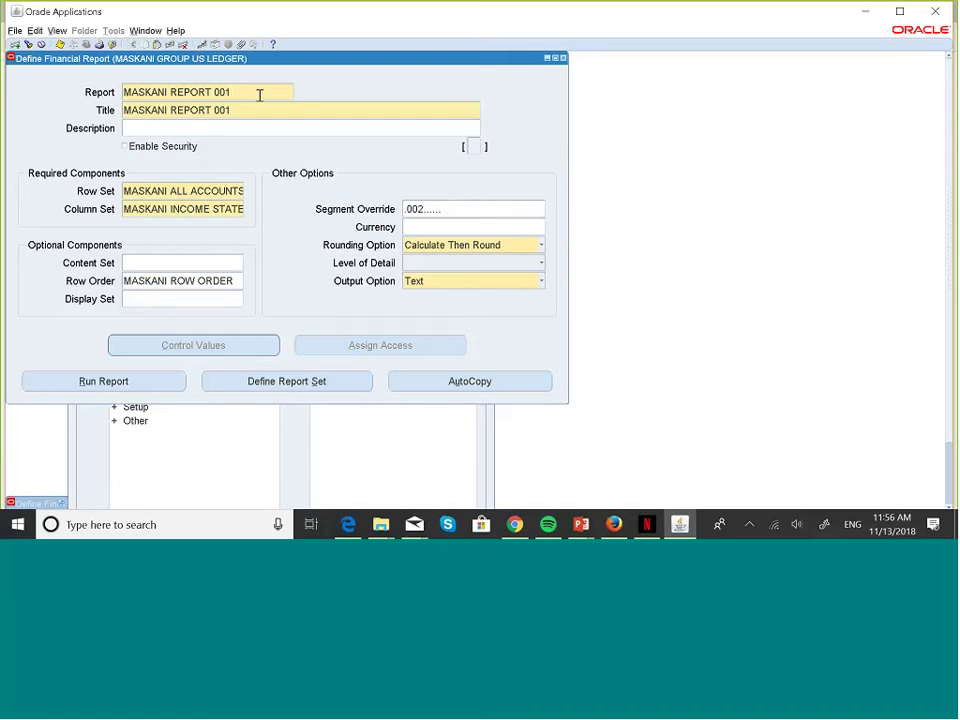
{"action": "key", "text": "BackSpace"}
{"action": "key", "text": "BackSpace"}
{"action": "key", "text": "BackSpace"}
{"action": "double_click", "coordinate": [260, 116]}
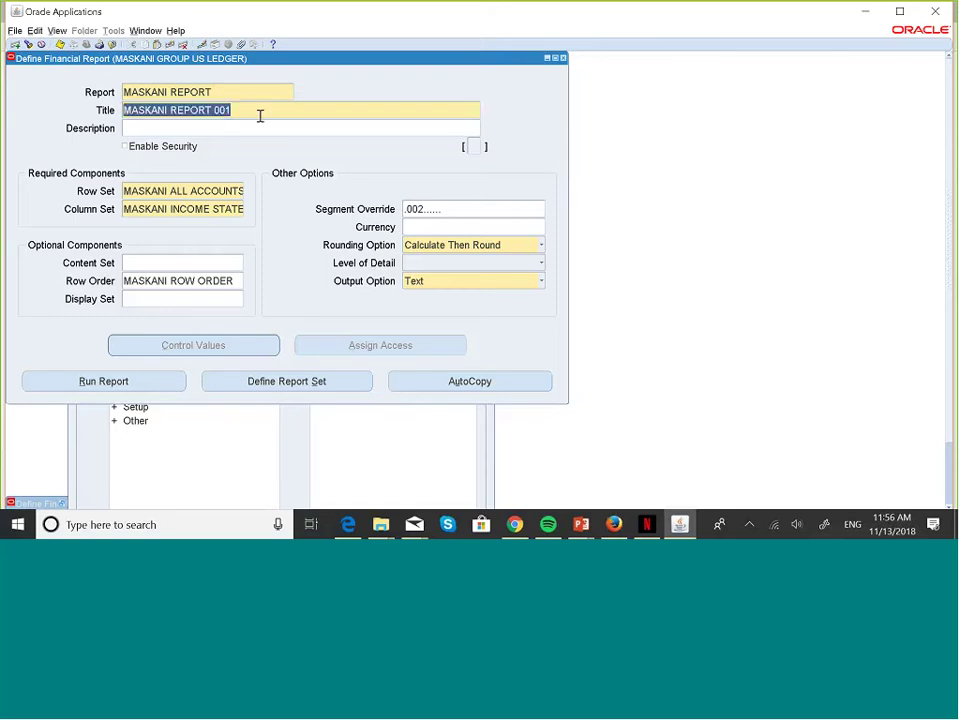
{"action": "left_click", "coordinate": [260, 116]}
{"action": "key", "text": "BackSpace"}
{"action": "key", "text": "BackSpace"}
{"action": "key", "text": "BackSpace"}
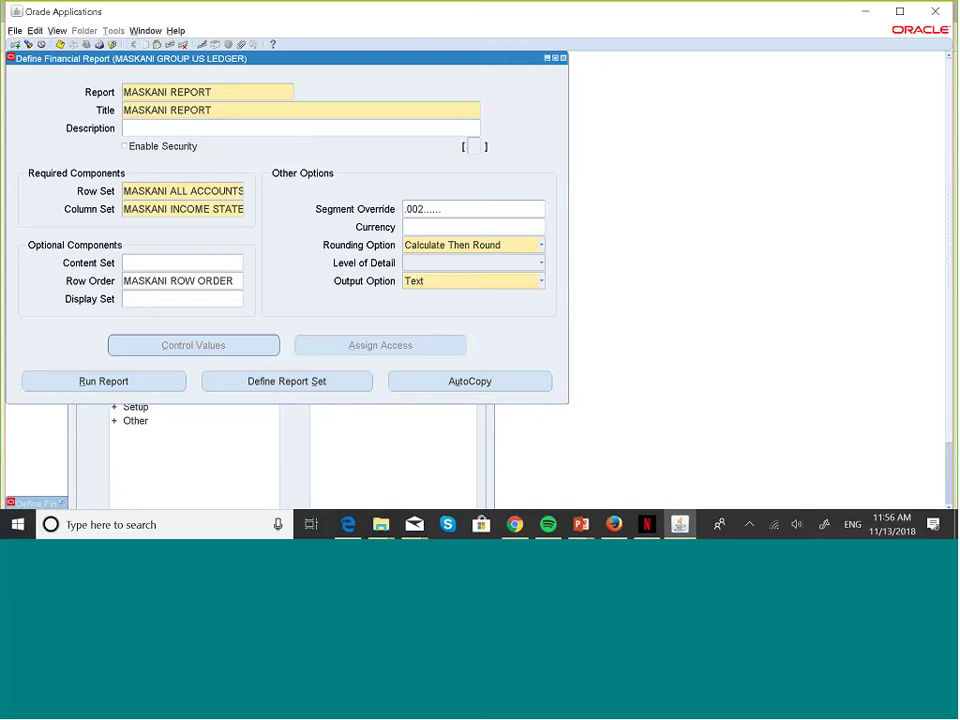
{"action": "left_click", "coordinate": [494, 209]}
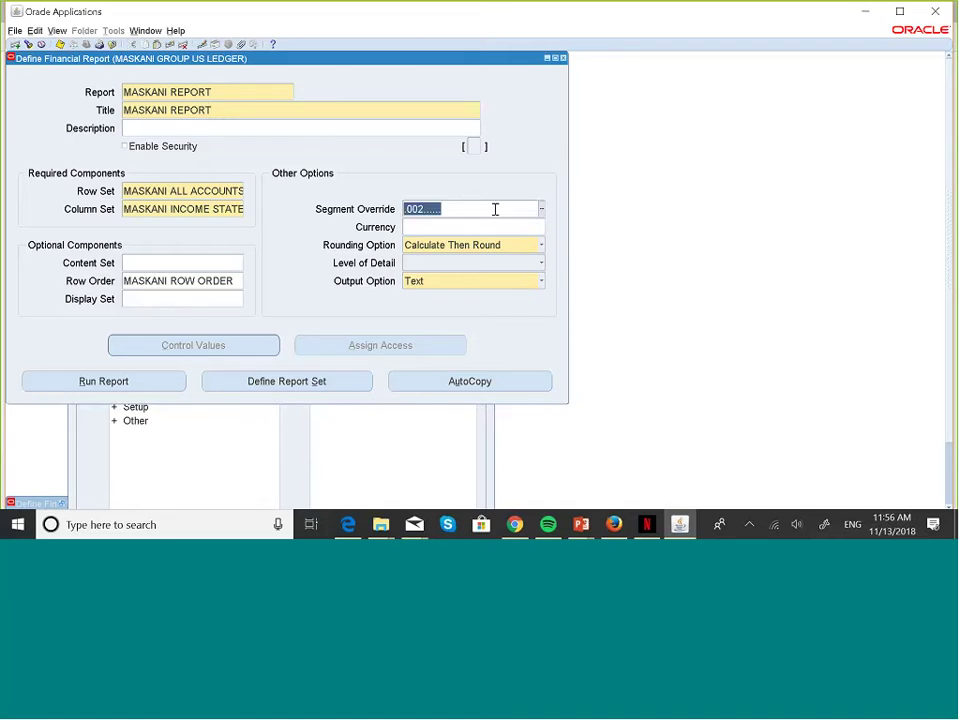
{"action": "key", "text": "Delete"}
- Open the MASKANI REPORT run form, browse its Optional Components and Other Options tabs, and scroll the grid
{"action": "left_click", "coordinate": [145, 387]}
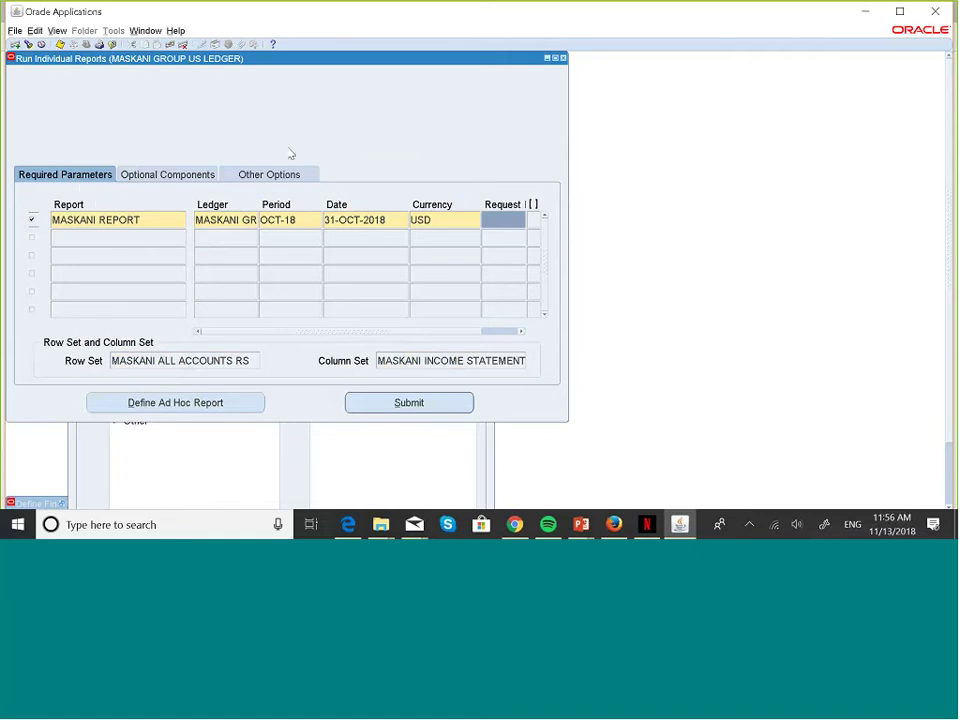
{"action": "left_click", "coordinate": [165, 175]}
{"action": "left_click", "coordinate": [256, 174]}
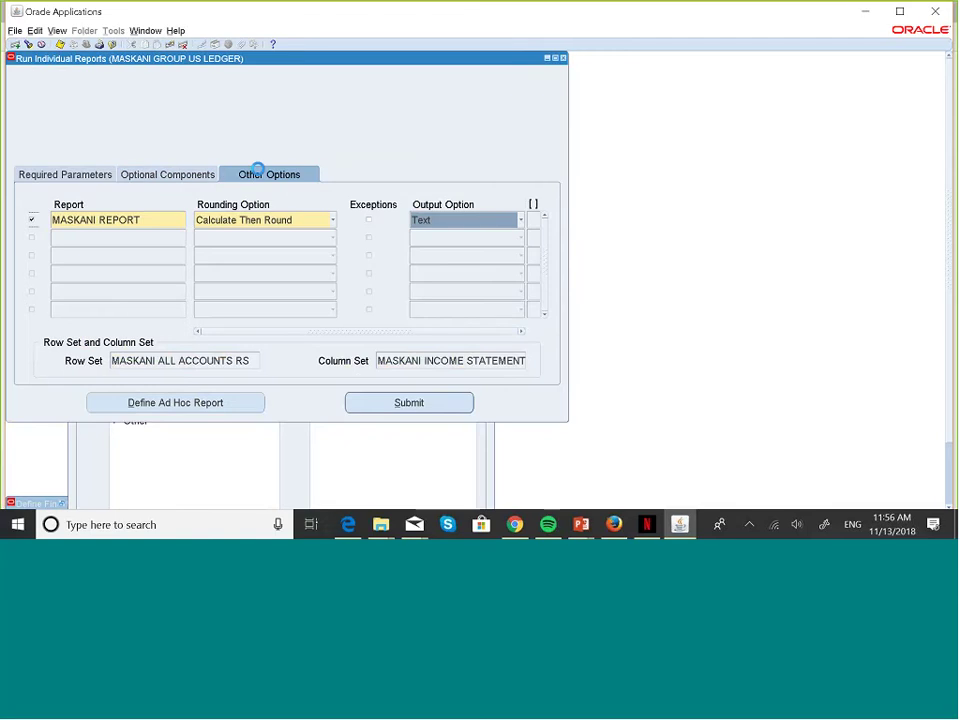
{"action": "left_click", "coordinate": [180, 178]}
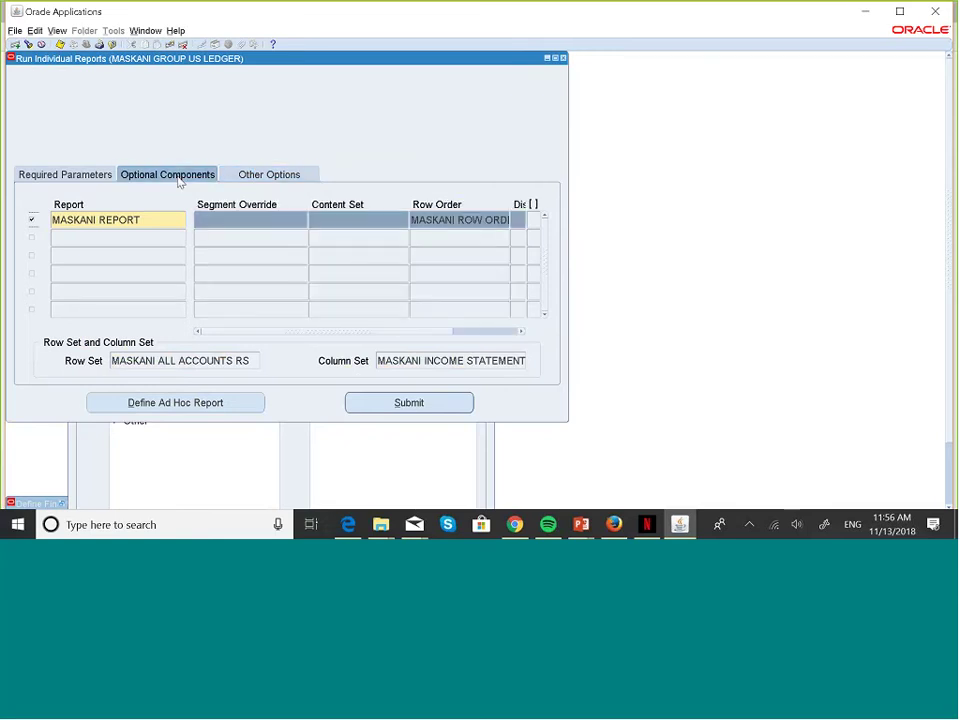
{"action": "left_click", "coordinate": [521, 332]}
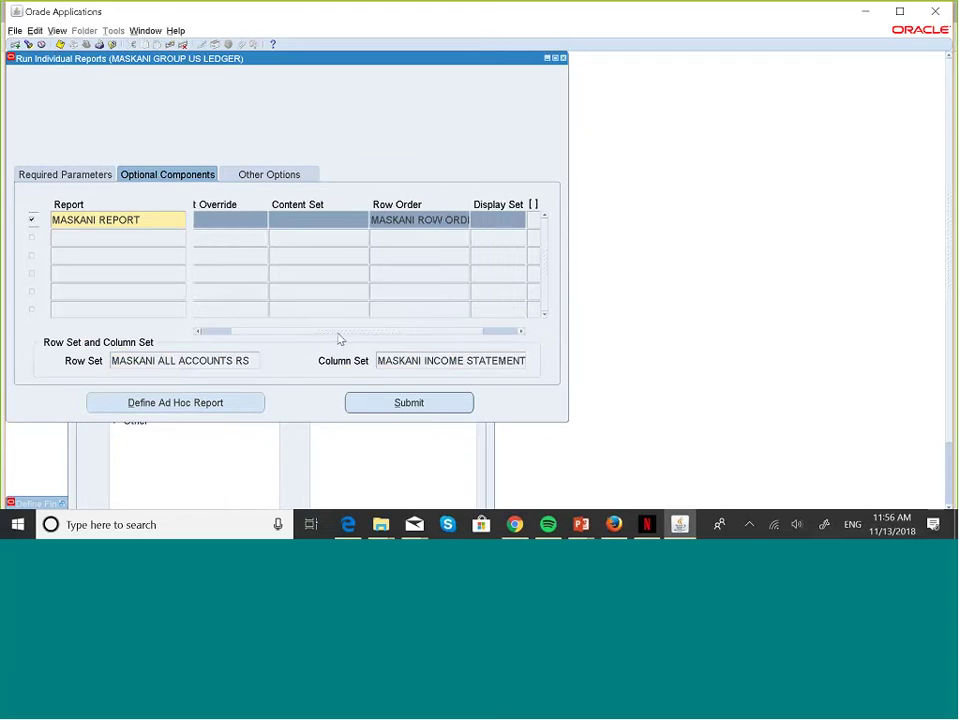
{"action": "left_click_drag", "start_coordinate": [338, 332], "coordinate": [261, 331]}
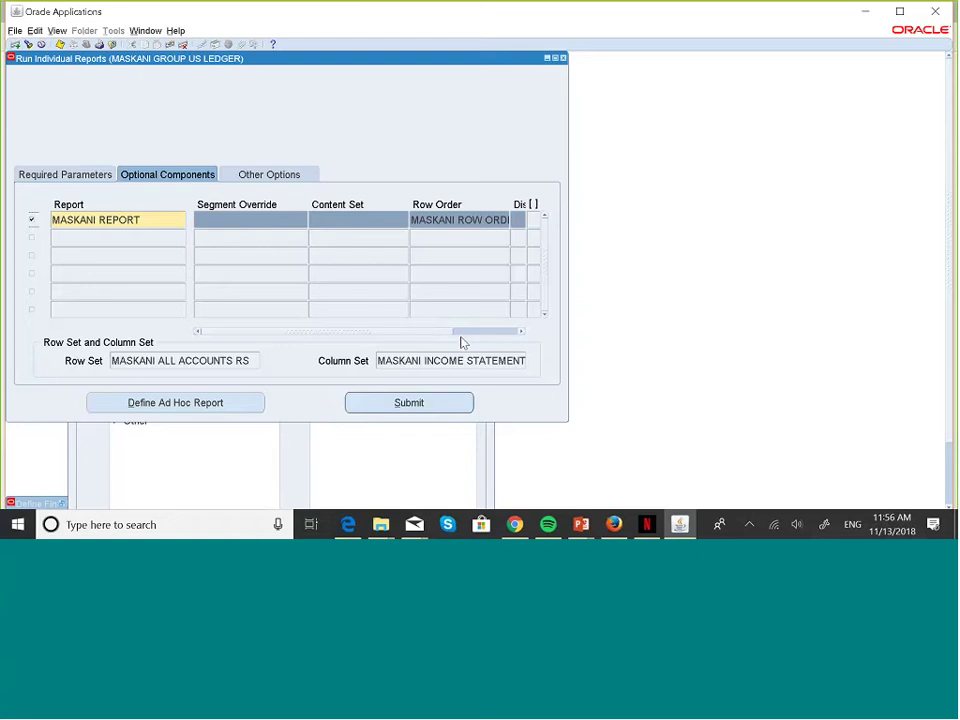
{"action": "left_click_drag", "start_coordinate": [448, 336], "coordinate": [381, 344]}
- Set the segment override's COMPANY to 002 Maskani Property Managers
{"action": "left_click", "coordinate": [306, 223]}
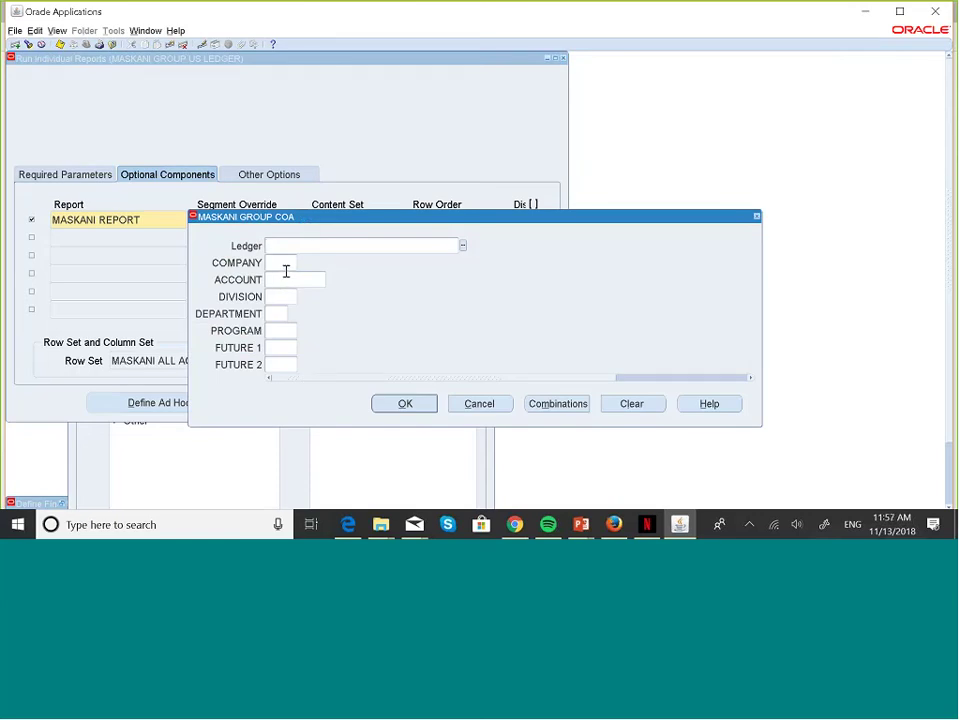
{"action": "left_click", "coordinate": [295, 262]}
{"action": "left_click", "coordinate": [301, 262]}
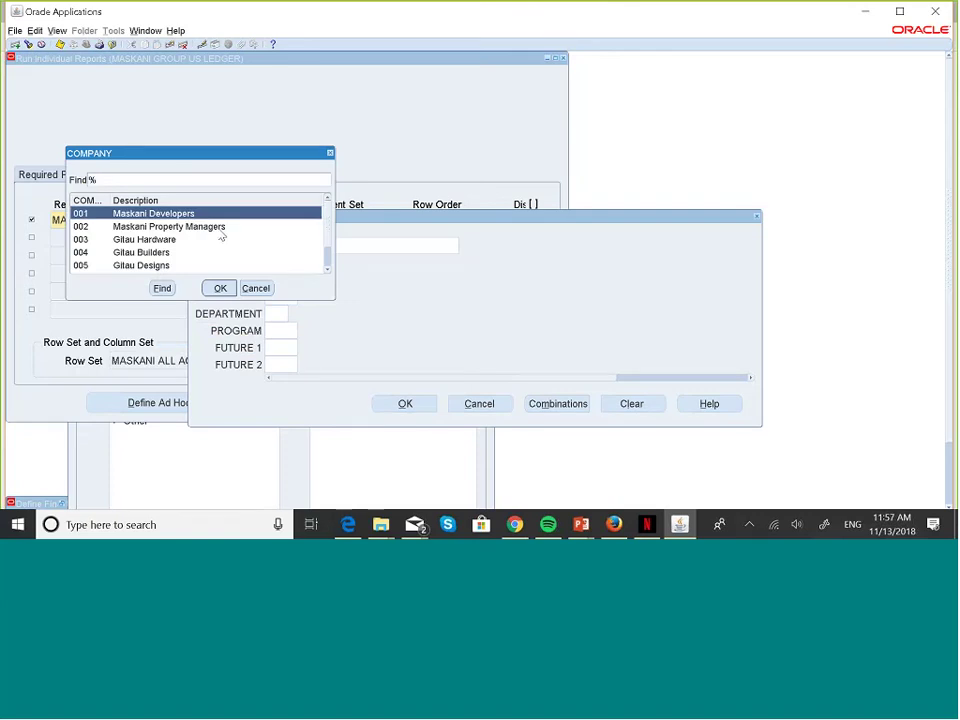
{"action": "left_click", "coordinate": [221, 228]}
{"action": "left_click", "coordinate": [221, 289]}
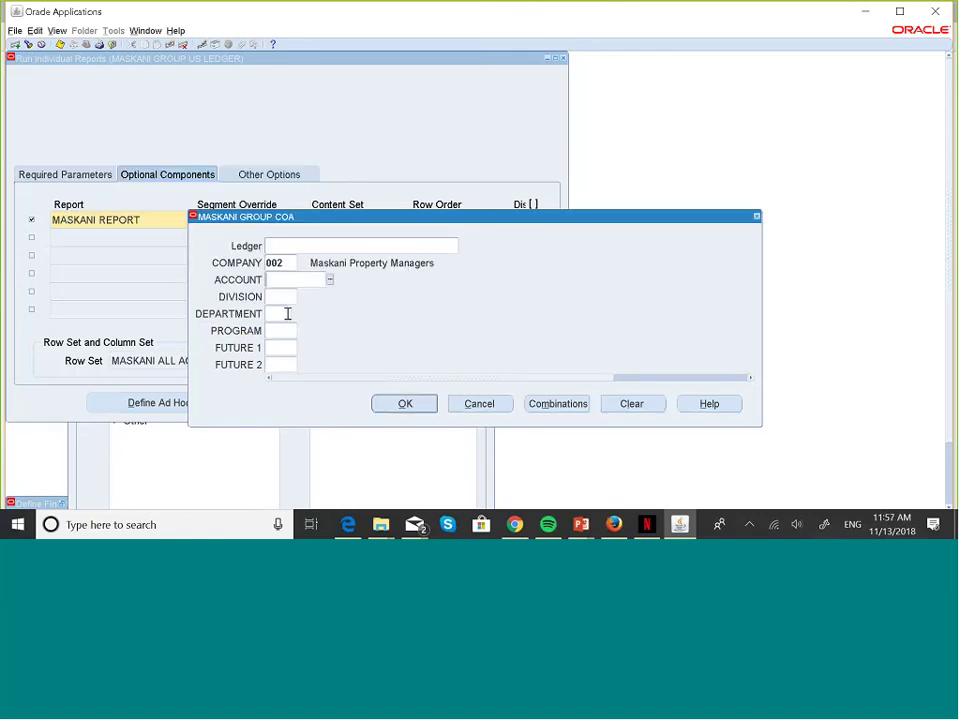
{"action": "left_click", "coordinate": [405, 404]}
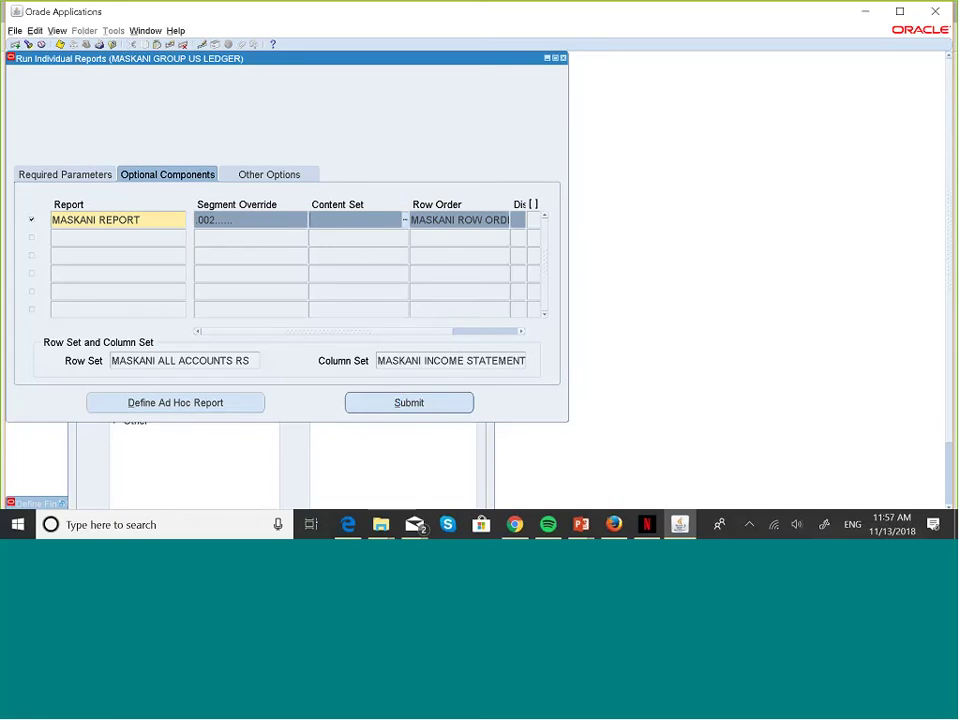
- Submit the run and check the new request ID 5861719 on Required Parameters
{"action": "left_click", "coordinate": [435, 401]}
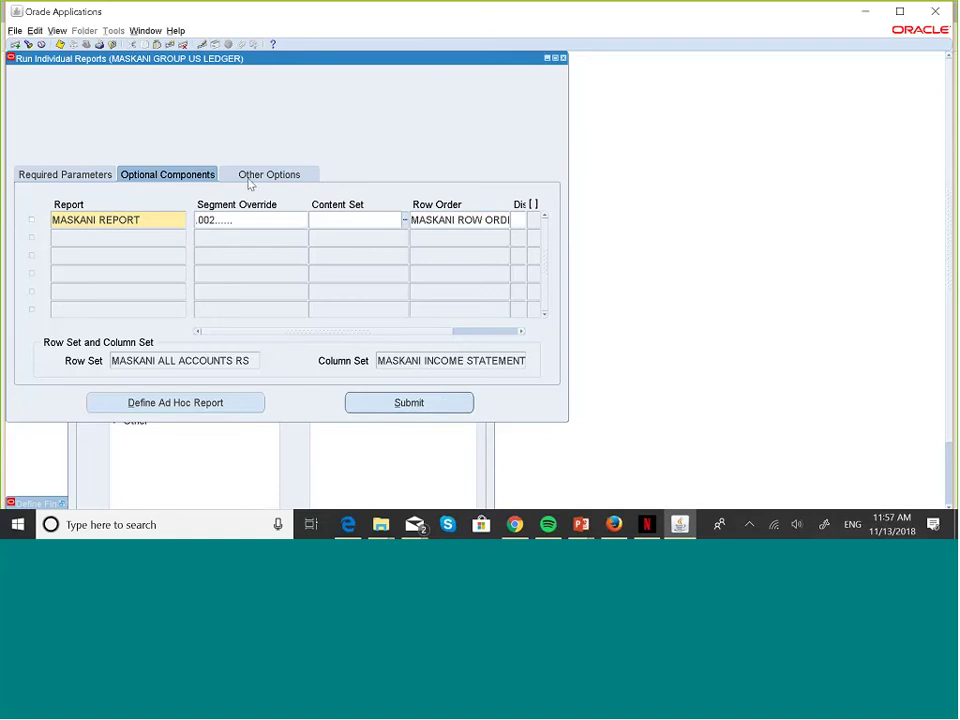
{"action": "left_click", "coordinate": [92, 174]}
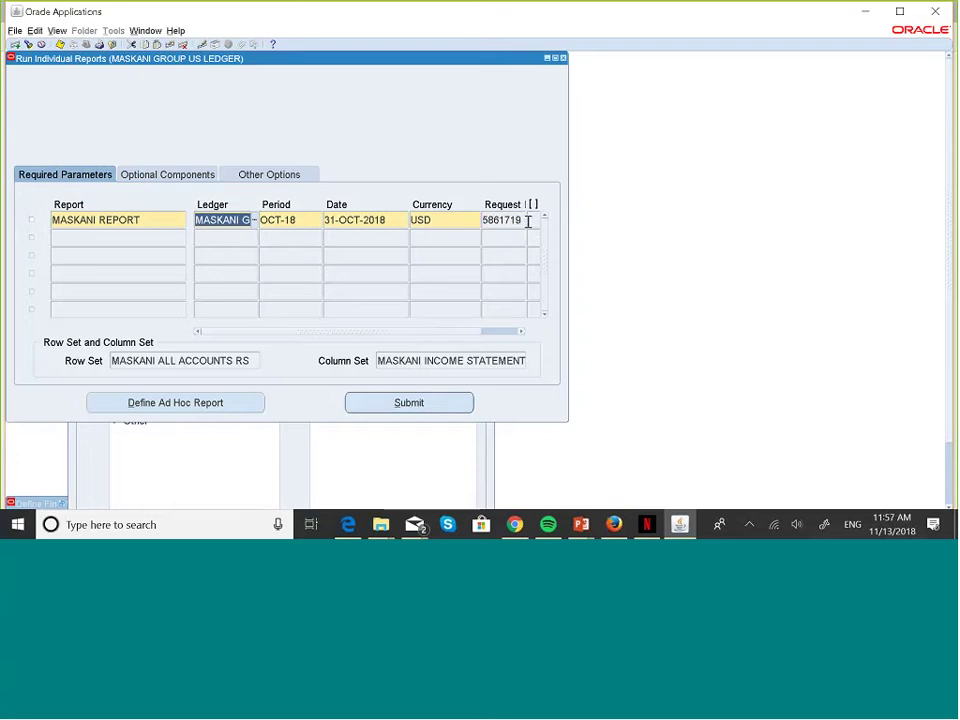
{"action": "left_click", "coordinate": [516, 221]}
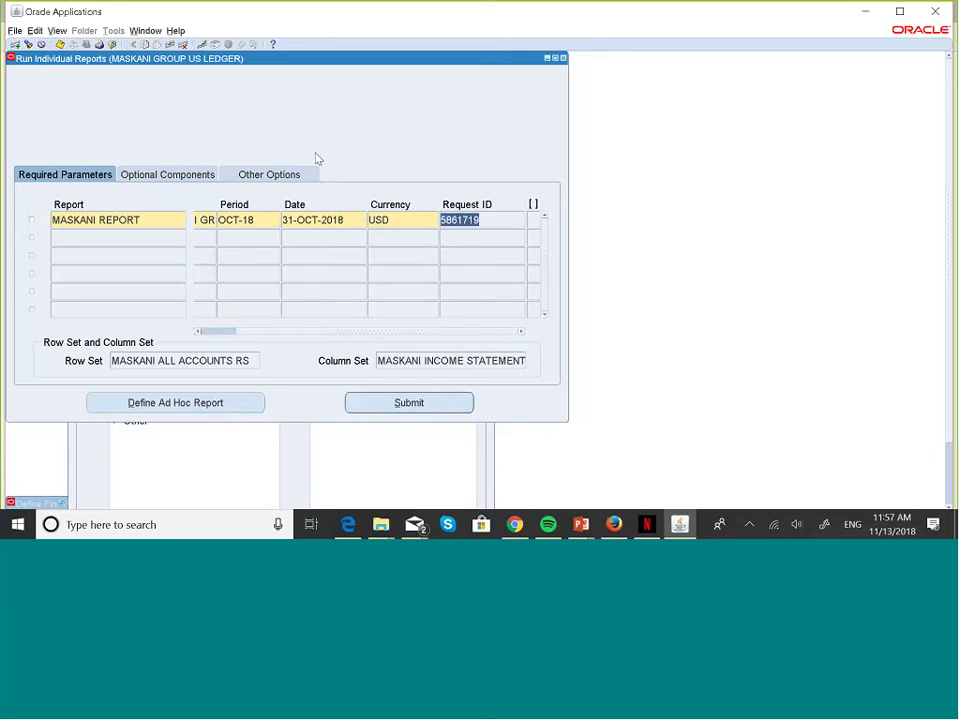
- Find request 5861719 in the Requests window and refresh its status
{"action": "key", "text": "alt+v"}
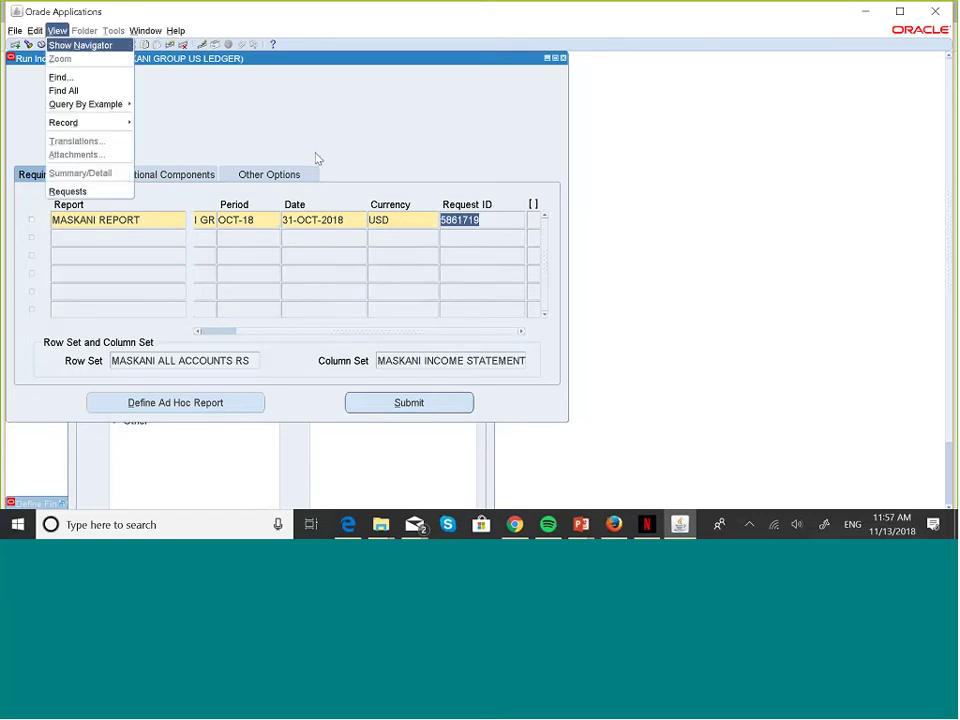
{"action": "key", "text": "r"}
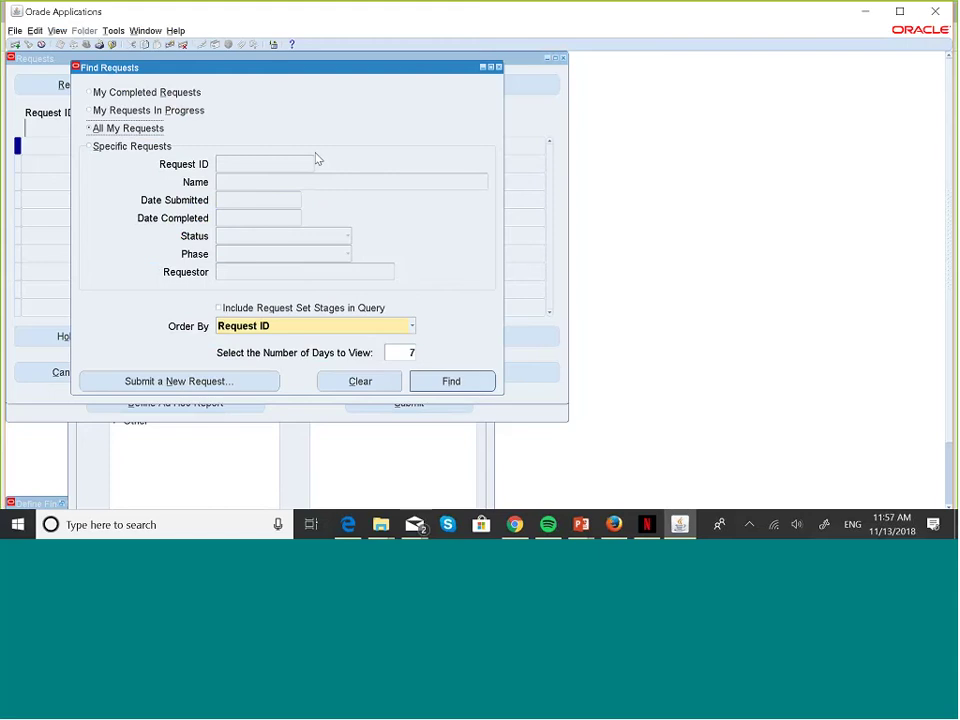
{"action": "left_click", "coordinate": [88, 146]}
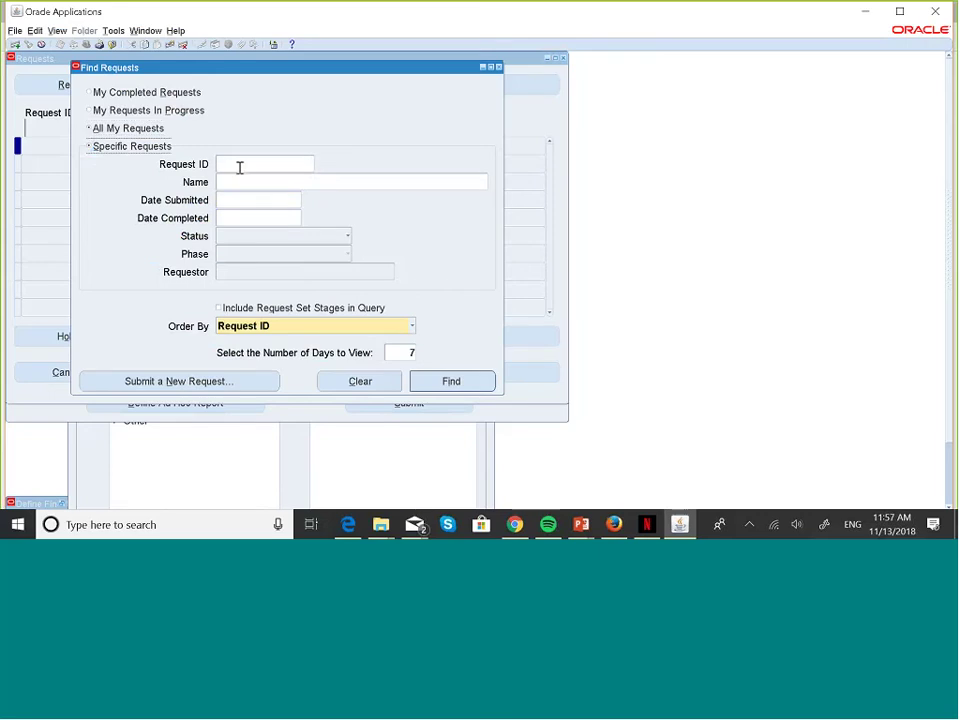
{"action": "type", "text": "5861719"}
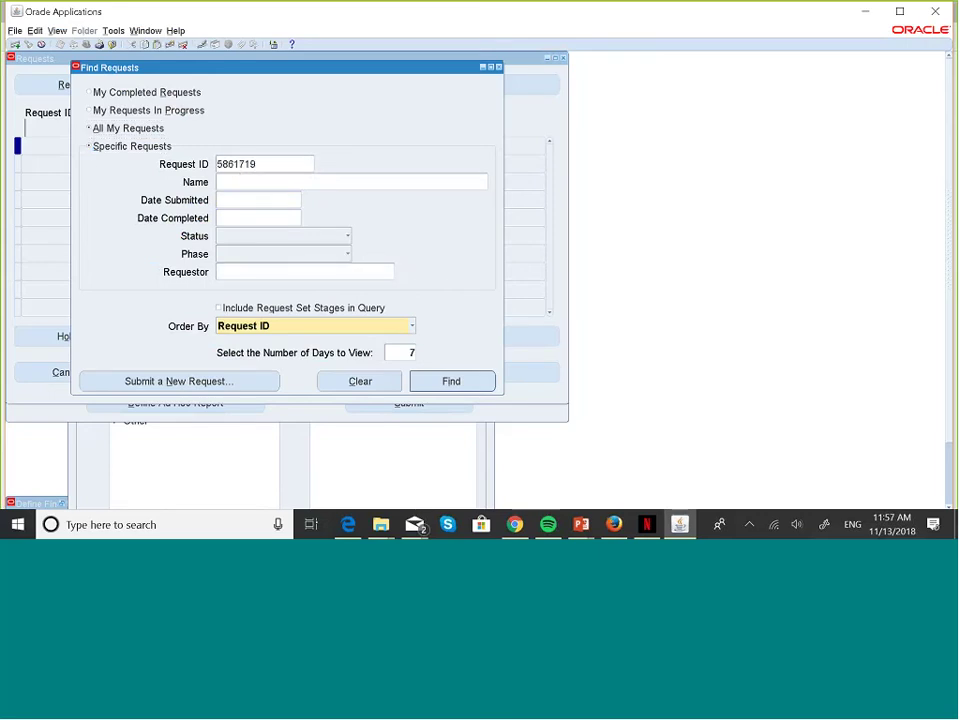
{"action": "left_click", "coordinate": [468, 381]}
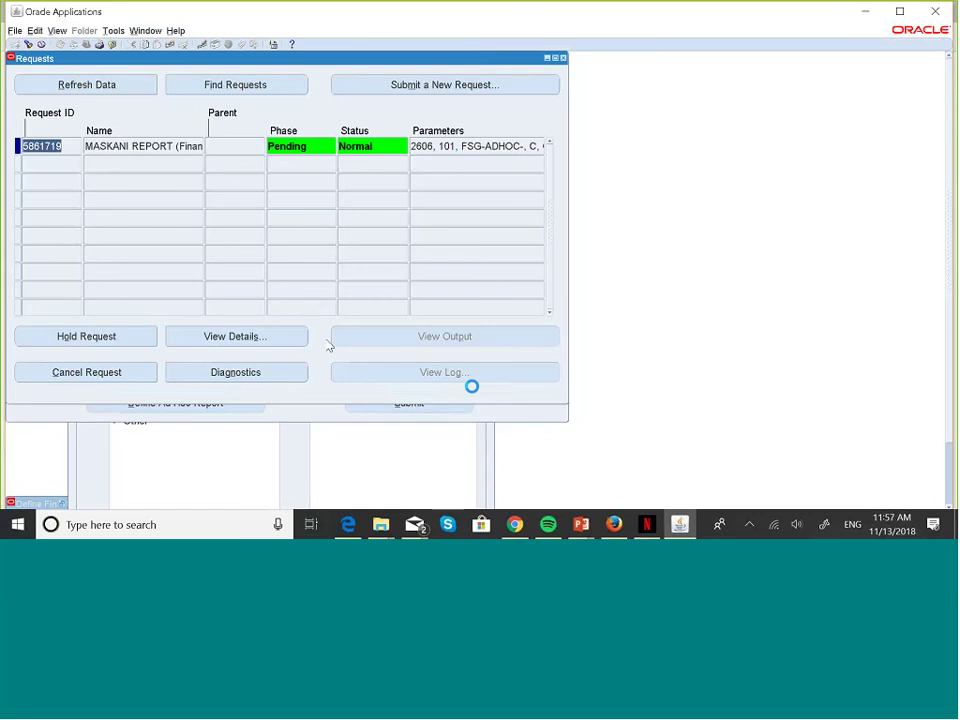
{"action": "left_click", "coordinate": [109, 82]}
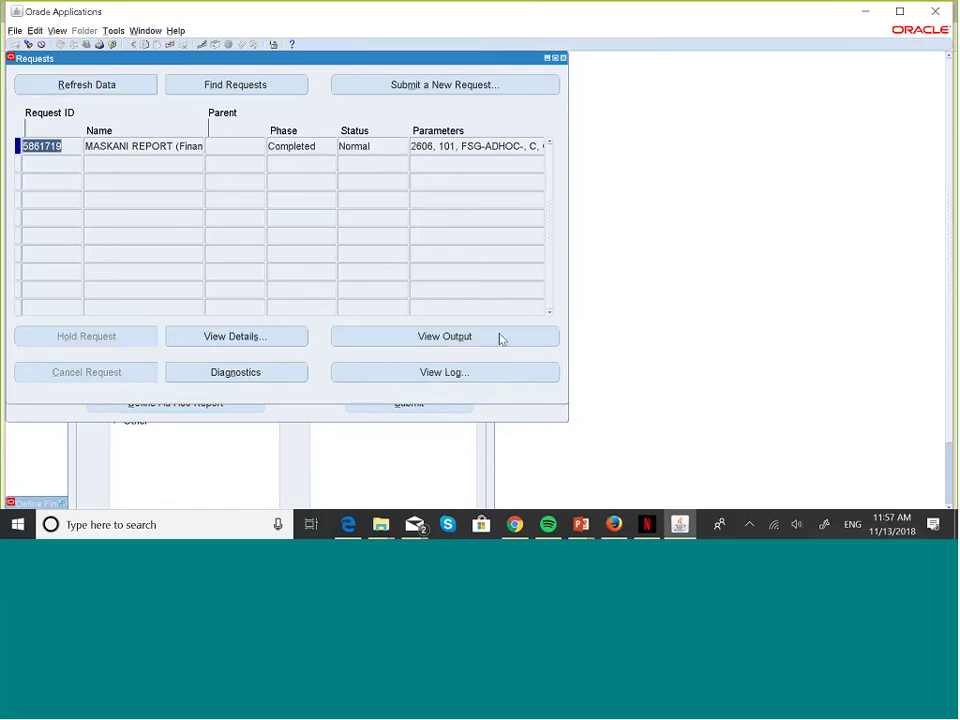
- View its output, dismiss the empty-output note, and close the Requests window
{"action": "left_click", "coordinate": [500, 337]}
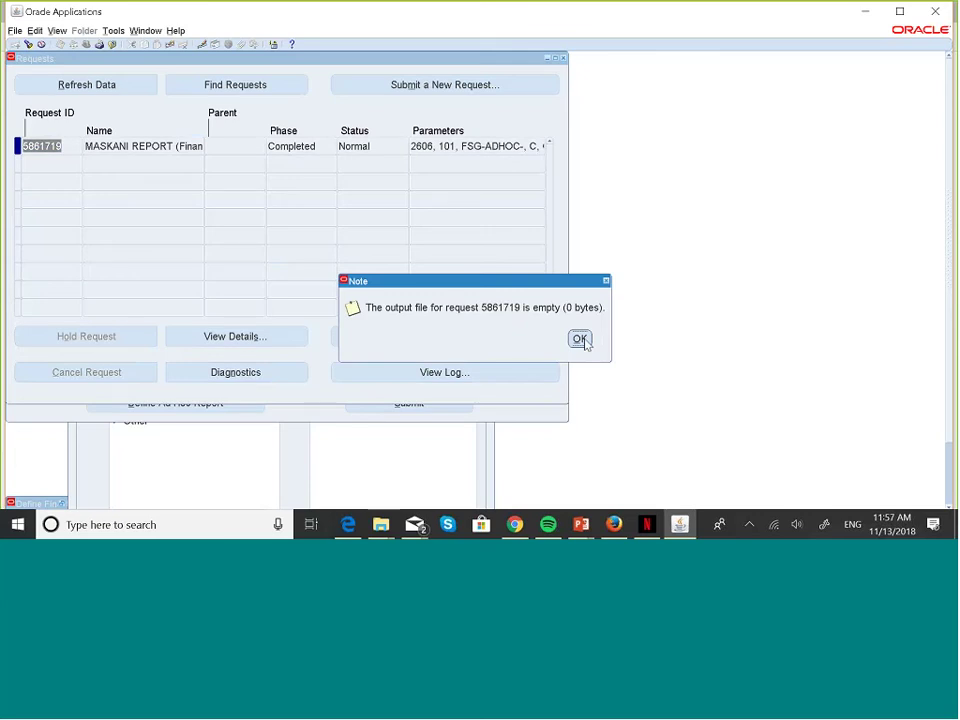
{"action": "left_click", "coordinate": [580, 339]}
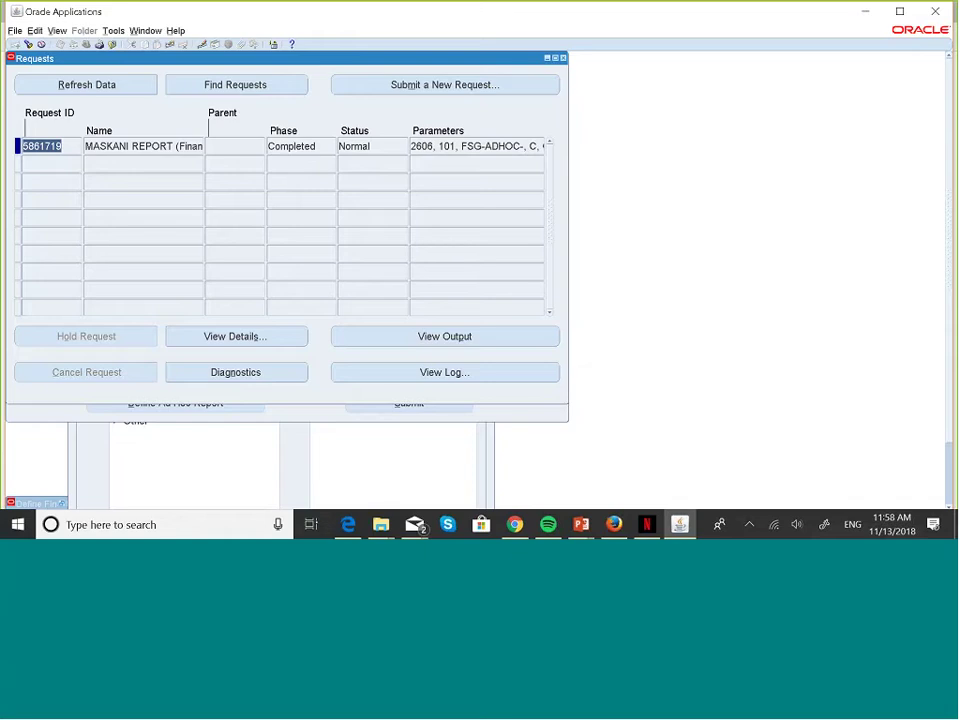
{"action": "left_click", "coordinate": [563, 59]}
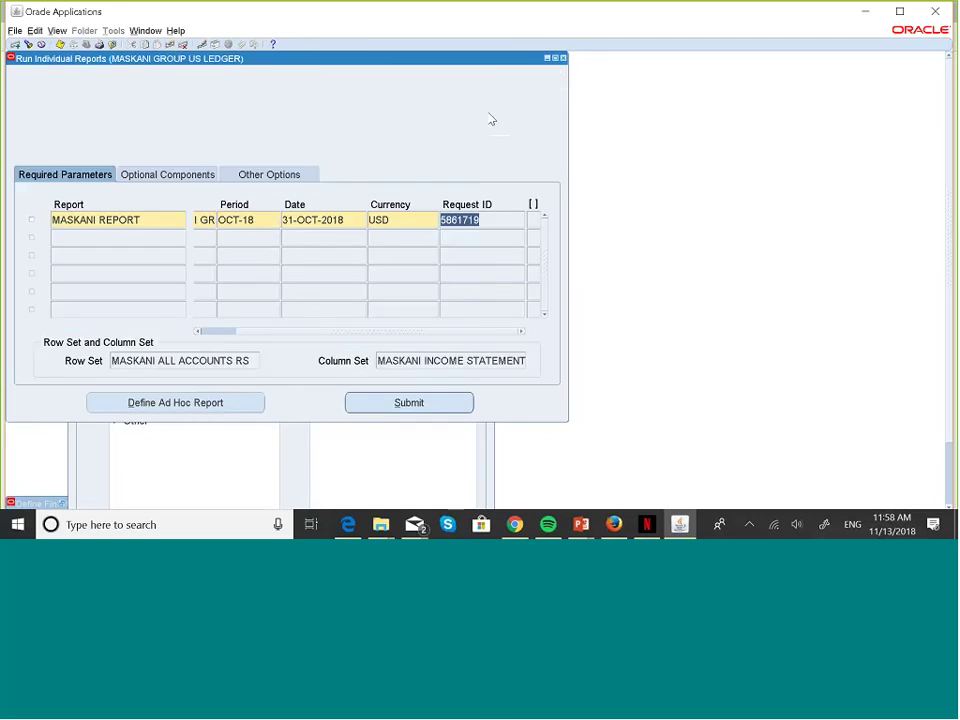
- Mark the MASKANI REPORT row and close Run Individual Reports, declining to save changes
{"action": "left_click", "coordinate": [32, 224]}
{"action": "left_click", "coordinate": [563, 58]}
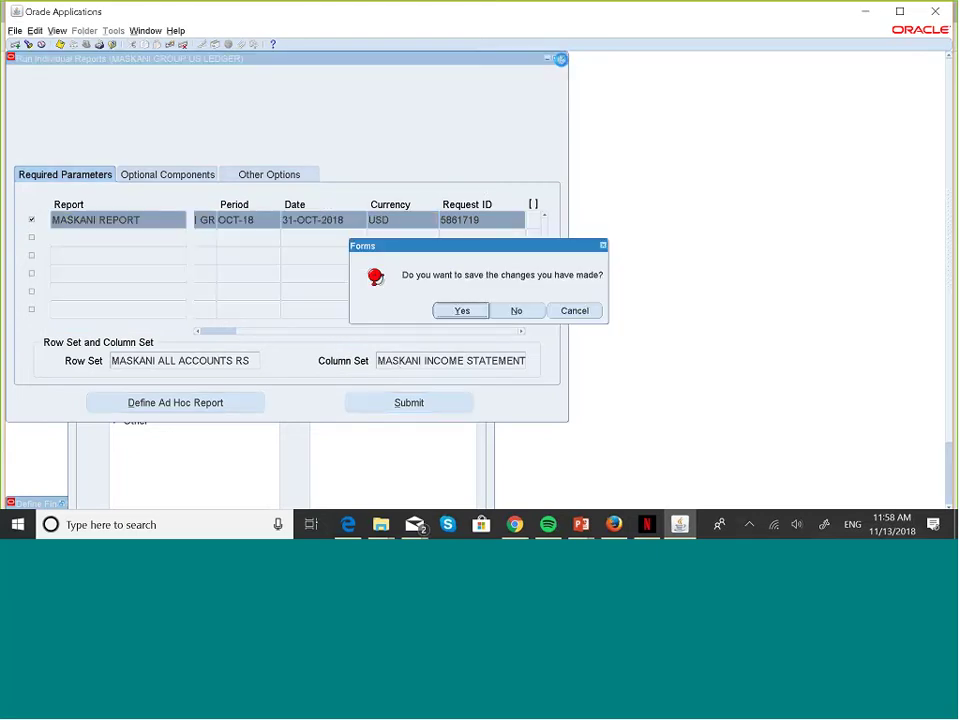
{"action": "left_click", "coordinate": [515, 312]}
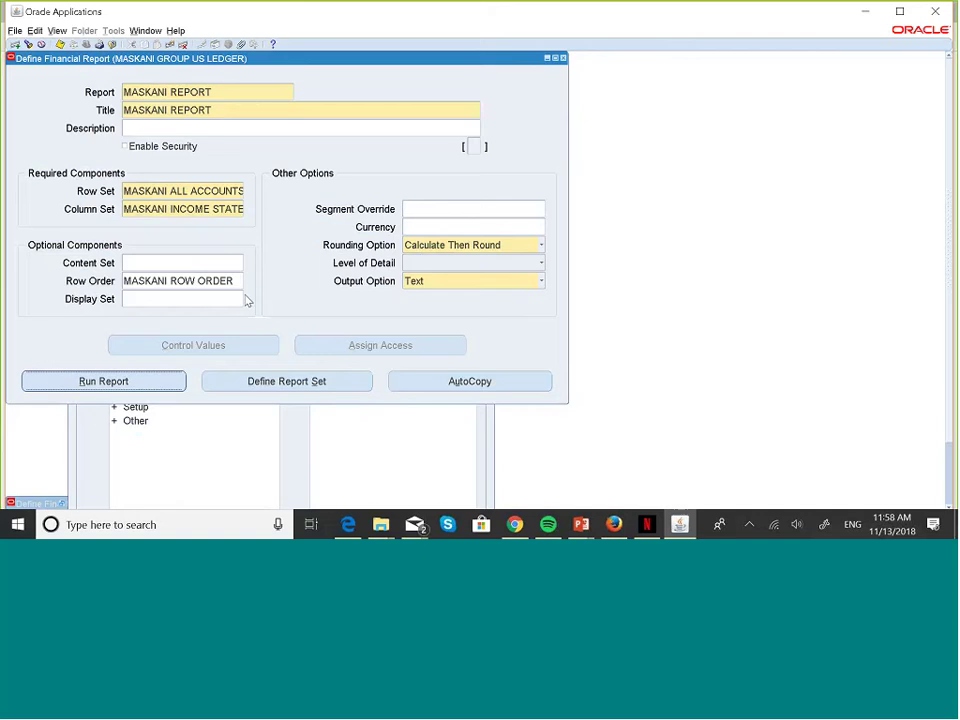
- Reopen the run form and set the segment override COMPANY to 002
{"action": "left_click", "coordinate": [141, 384]}
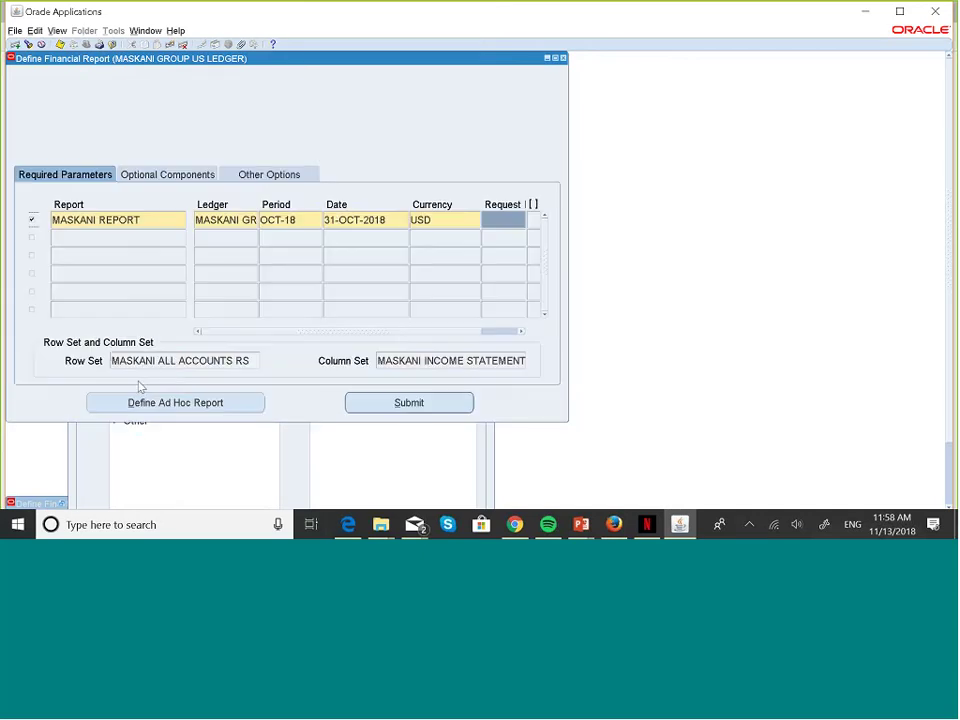
{"action": "left_click", "coordinate": [200, 175]}
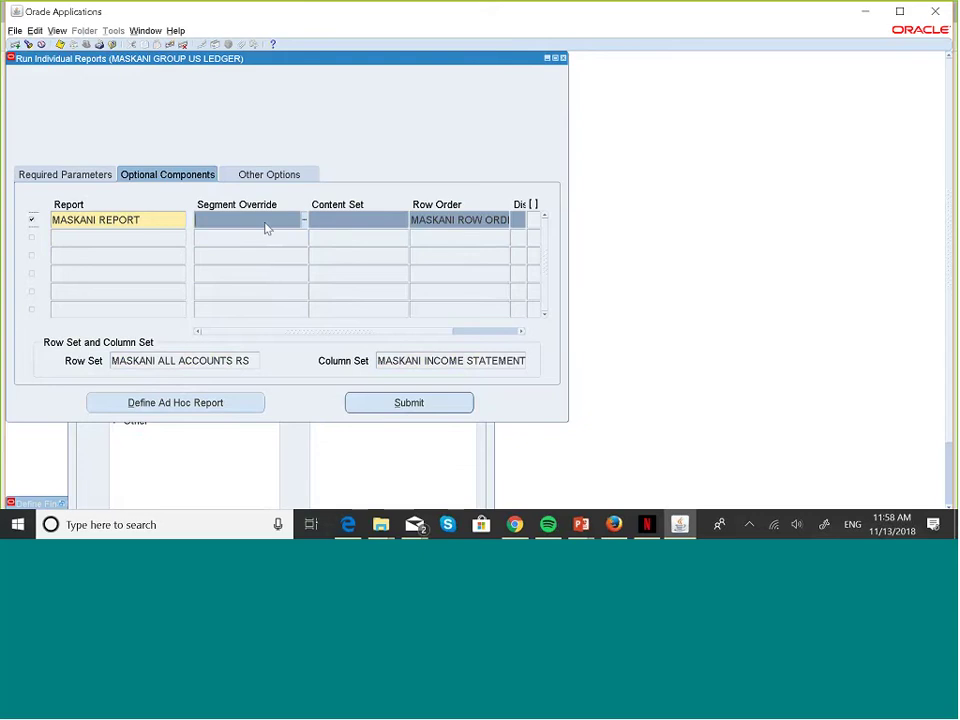
{"action": "left_click", "coordinate": [304, 221]}
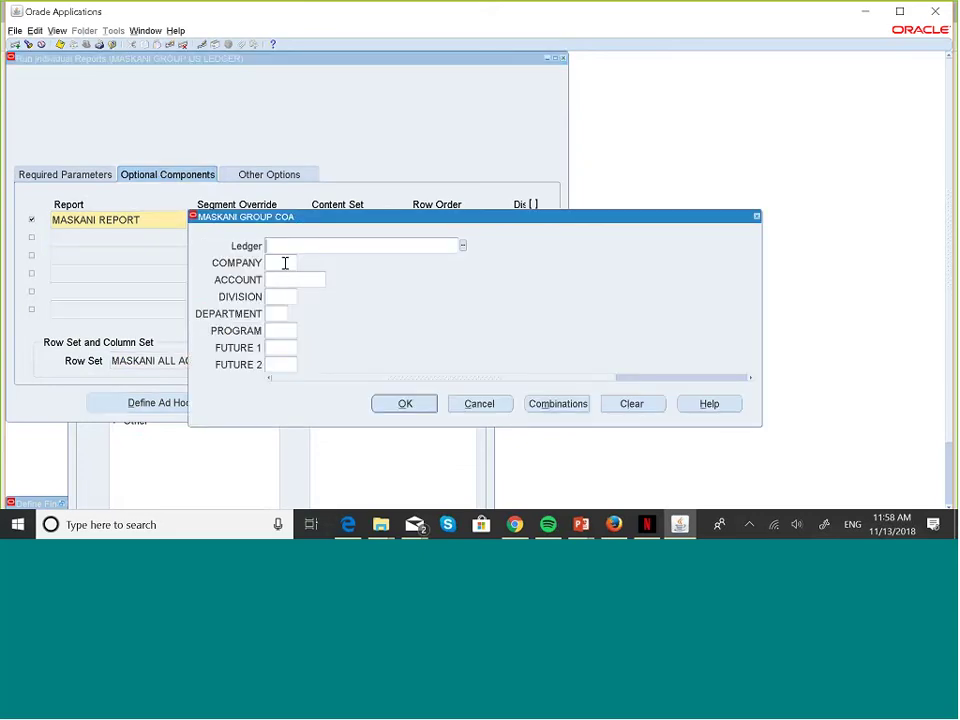
{"action": "left_click", "coordinate": [285, 263]}
{"action": "type", "text": "002"}
{"action": "key", "text": "Tab"}
{"action": "left_click", "coordinate": [428, 404]}
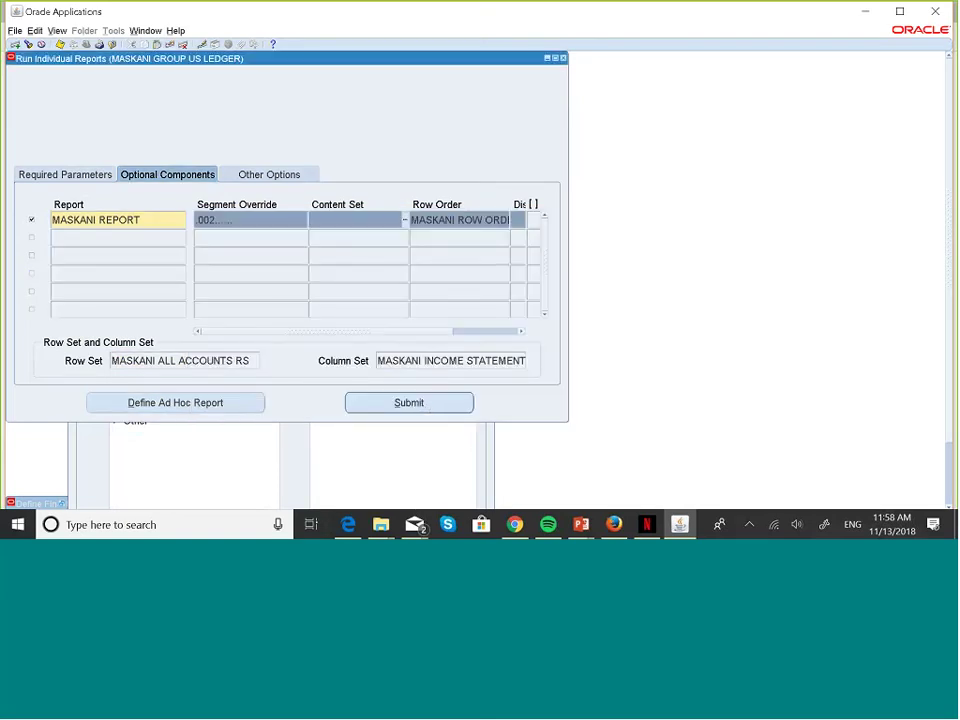
- Submit the run, note request ID 5861721, and bring up Find Requests
{"action": "left_click", "coordinate": [81, 178]}
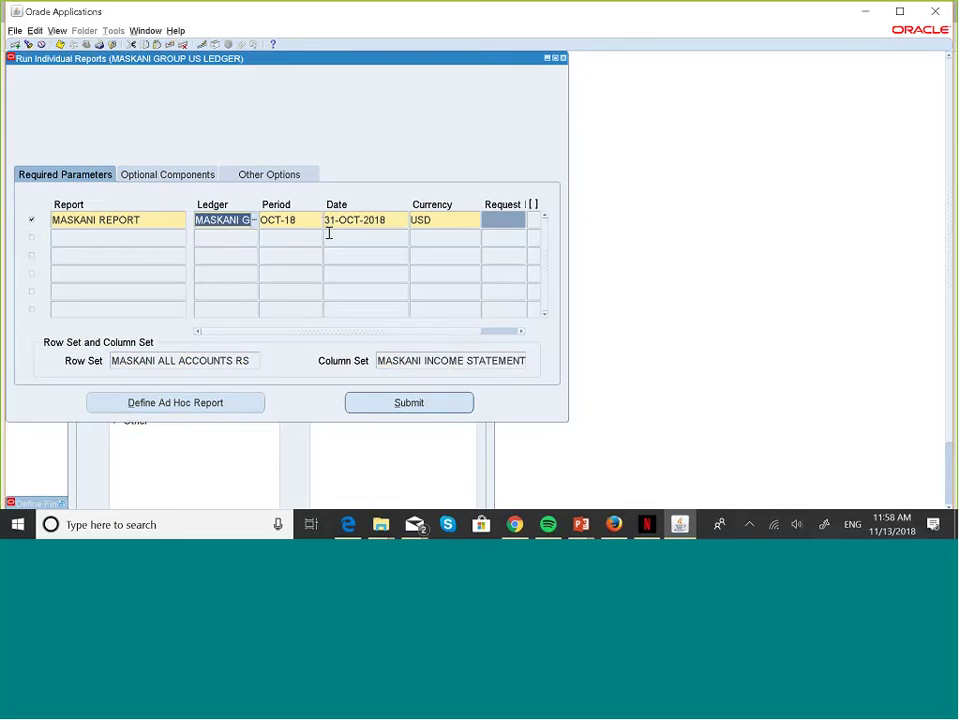
{"action": "left_click", "coordinate": [448, 401]}
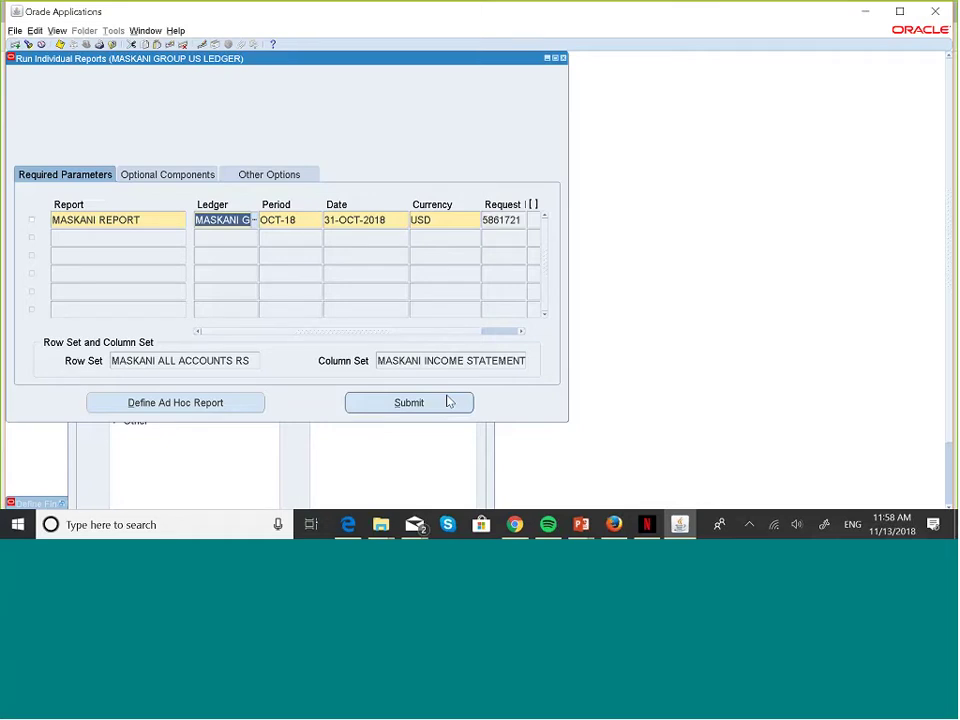
{"action": "left_click", "coordinate": [525, 224]}
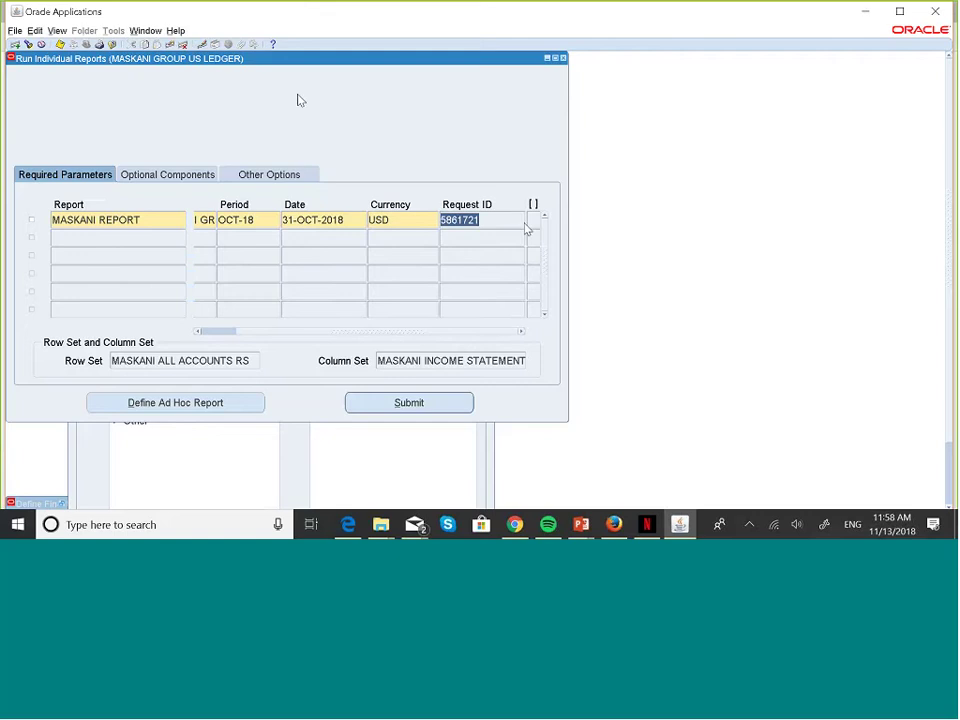
{"action": "key", "text": "alt+v"}
{"action": "key", "text": "Escape"}
{"action": "key", "text": "alt+v"}
- Search for the specific request 5861721
{"action": "key", "text": "r"}
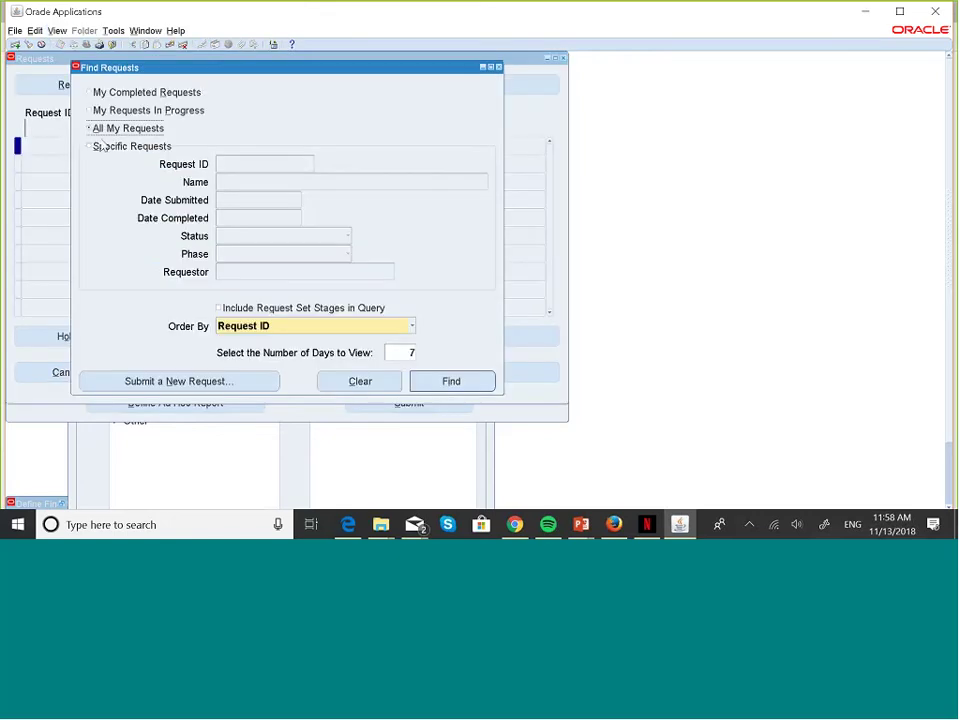
{"action": "left_click", "coordinate": [93, 148]}
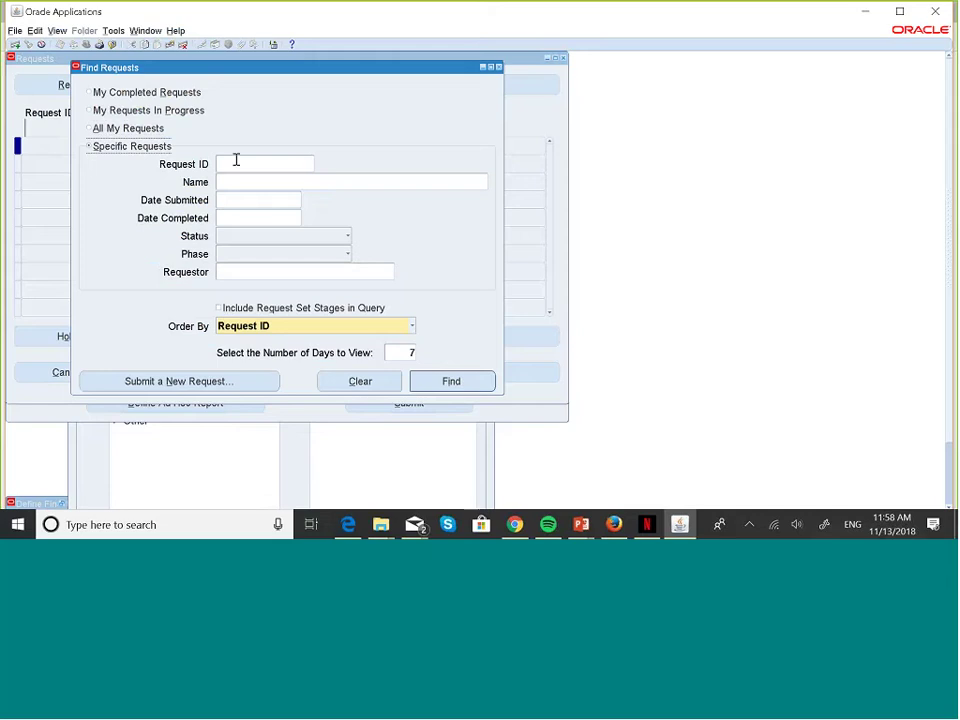
{"action": "type", "text": "5861721"}
{"action": "left_click", "coordinate": [467, 384]}
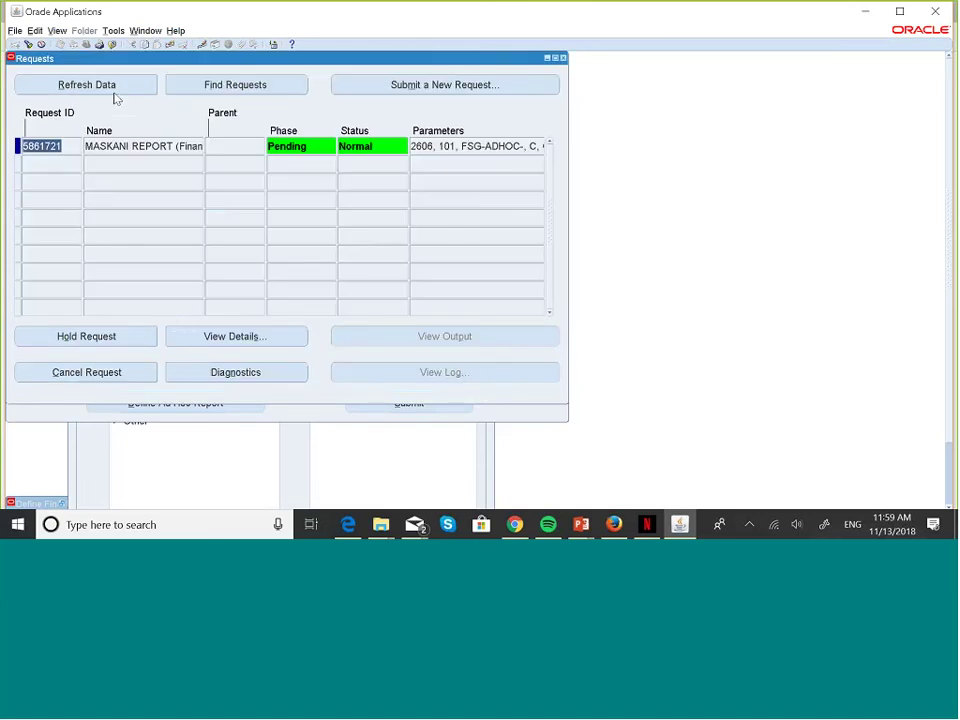
- Refresh until it completes, then view its output and dismiss the empty-output note
{"action": "left_click", "coordinate": [89, 85]}
{"action": "left_click", "coordinate": [89, 85]}
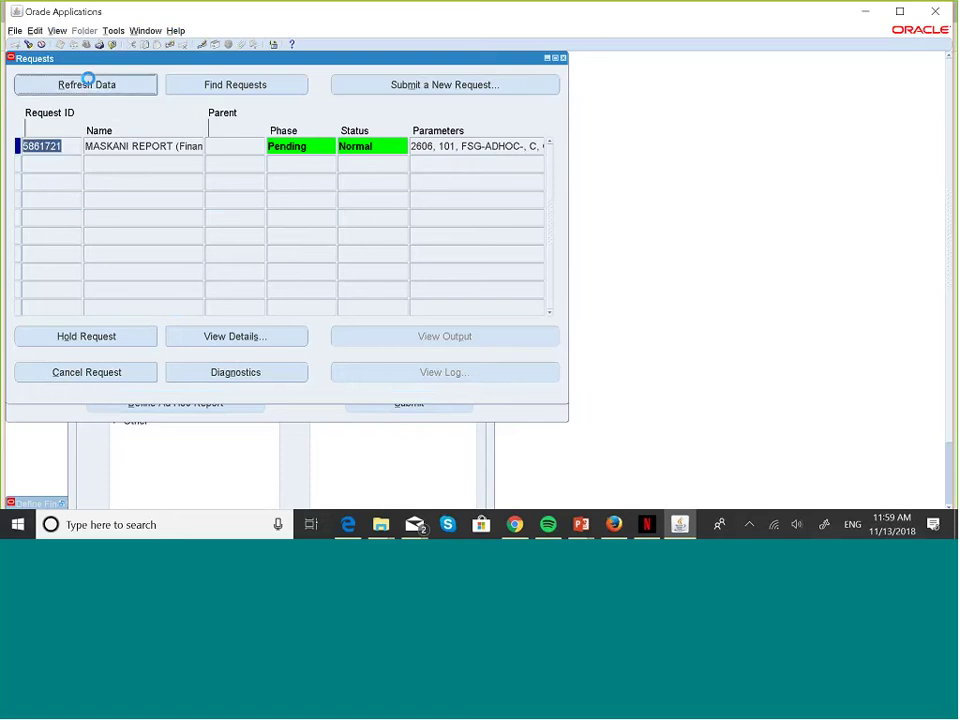
{"action": "left_click", "coordinate": [89, 85]}
{"action": "left_click", "coordinate": [89, 85]}
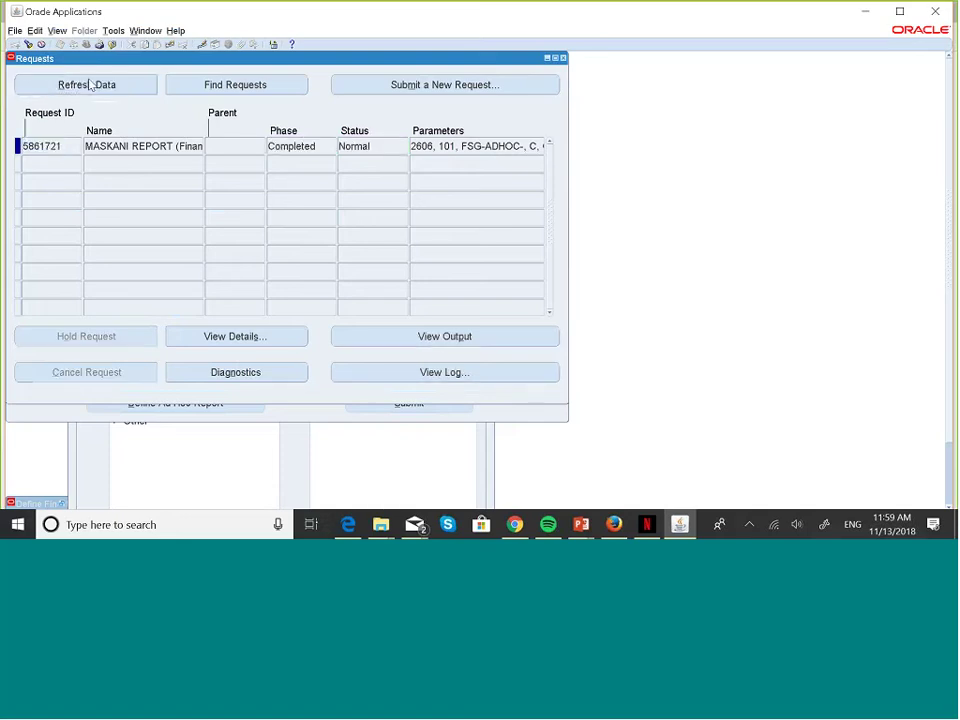
{"action": "left_click", "coordinate": [450, 337]}
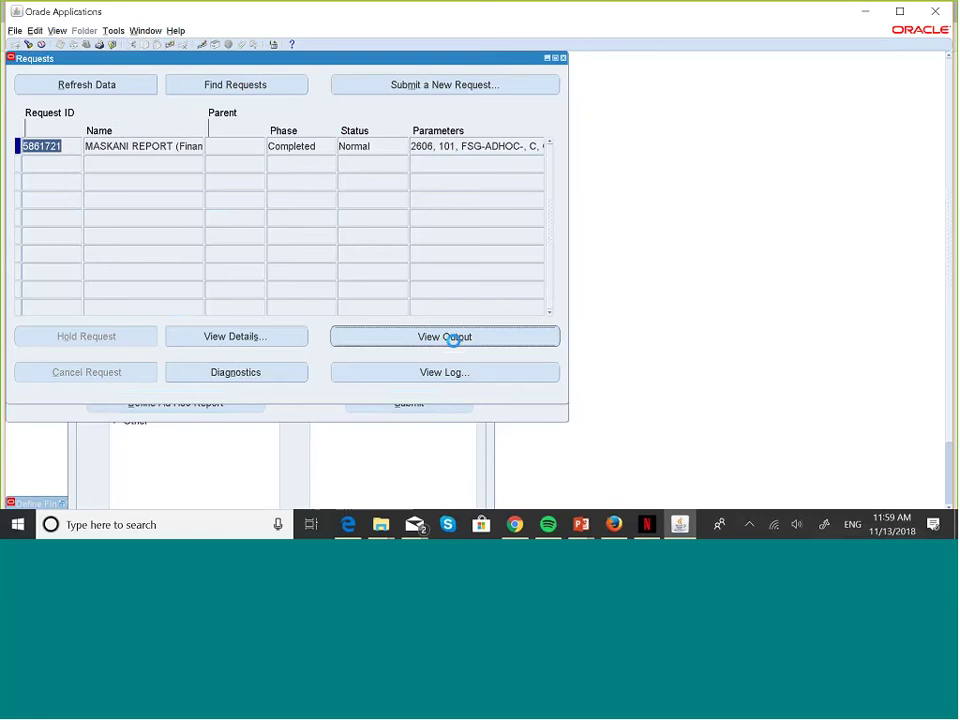
{"action": "left_click", "coordinate": [582, 340]}
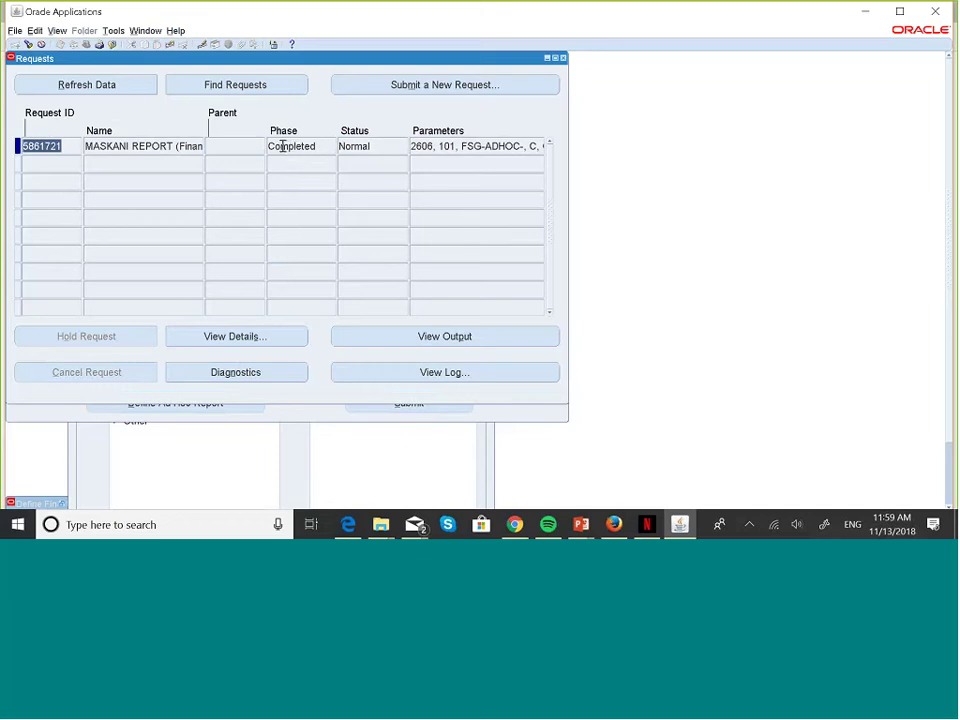
- Close the Requests window and mark the MASKANI REPORT row on the run form
{"action": "left_click", "coordinate": [563, 58]}
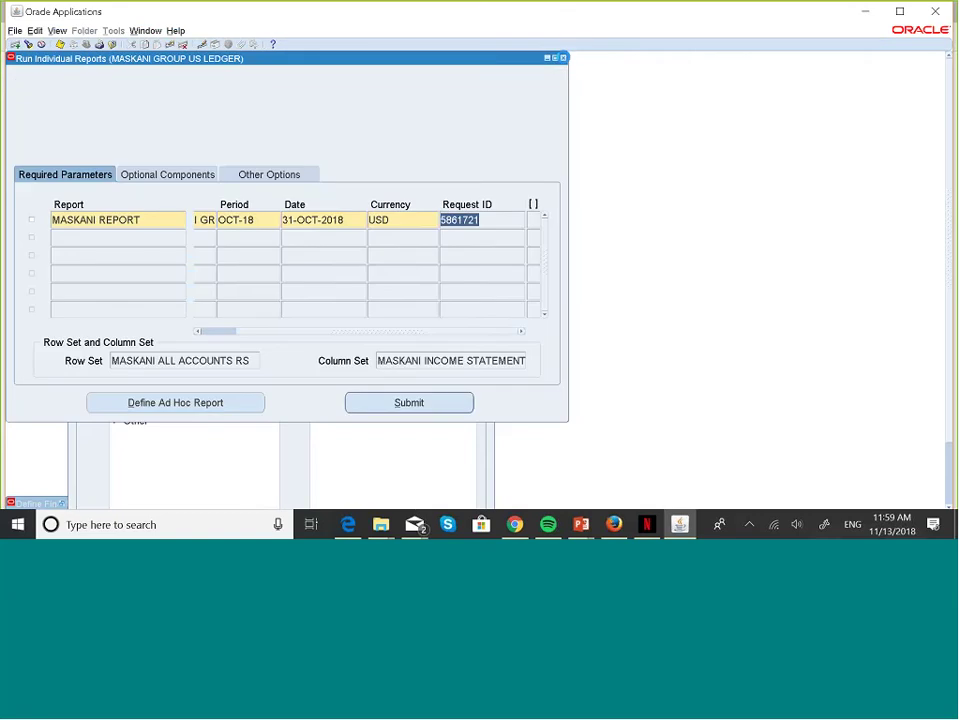
{"action": "left_click", "coordinate": [171, 184]}
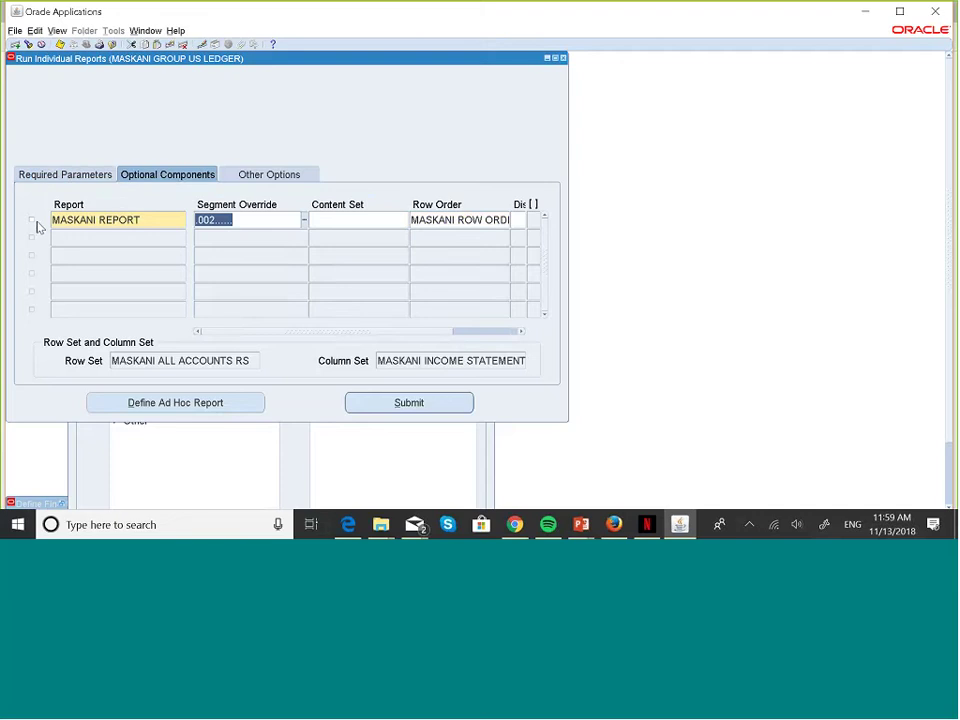
{"action": "left_click", "coordinate": [33, 224]}
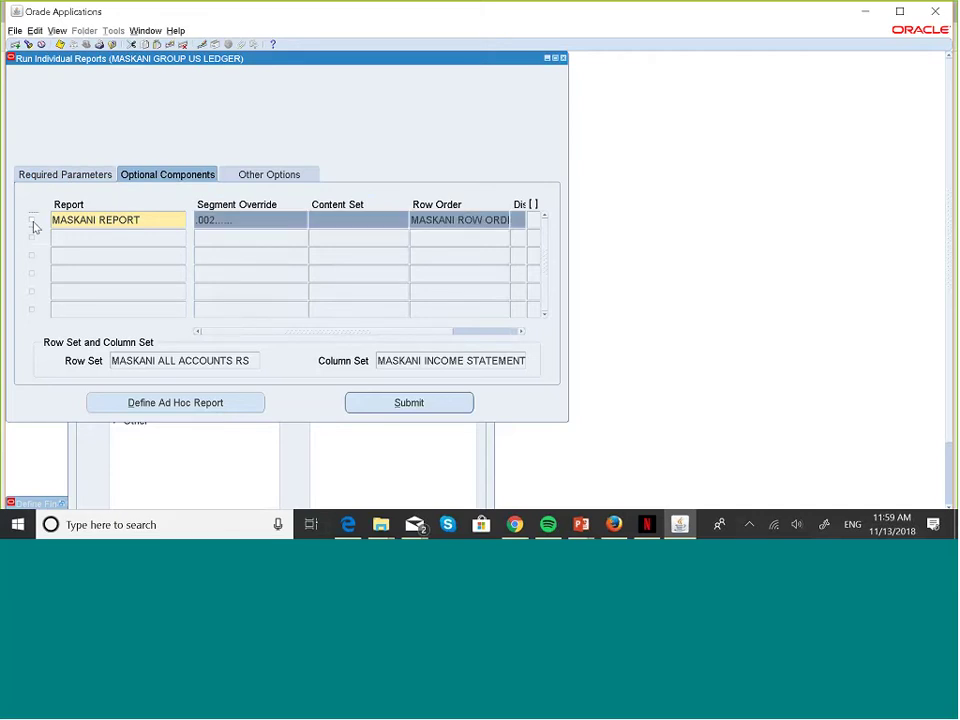
- Replace company 002 with 003 Gitau Hardware in the segment override
{"action": "left_click", "coordinate": [245, 222]}
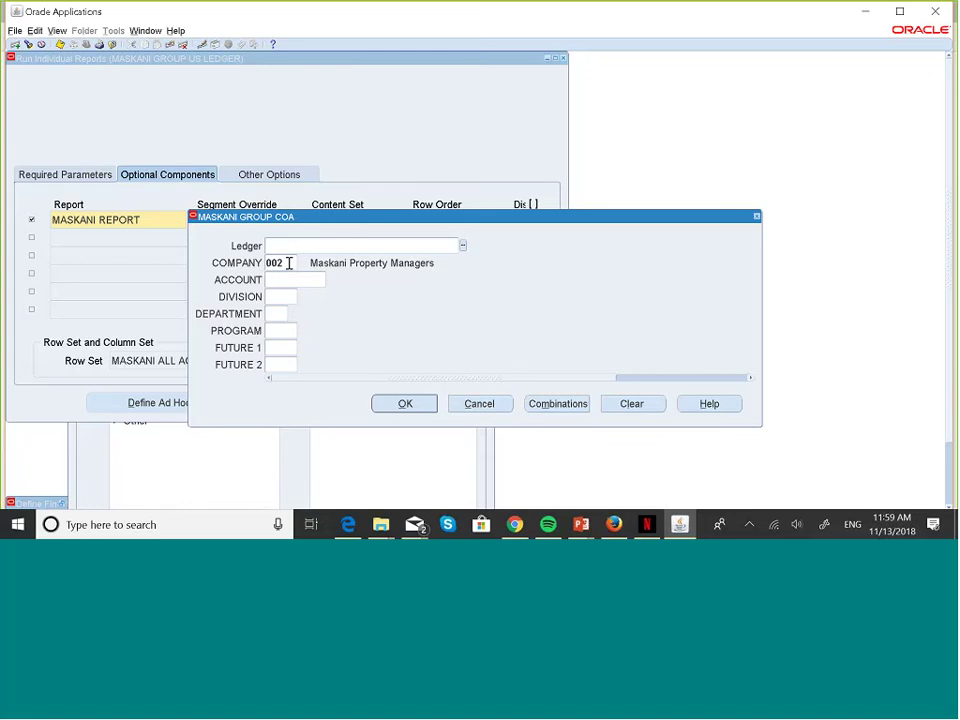
{"action": "double_click", "coordinate": [289, 262]}
{"action": "key", "text": "BackSpace"}
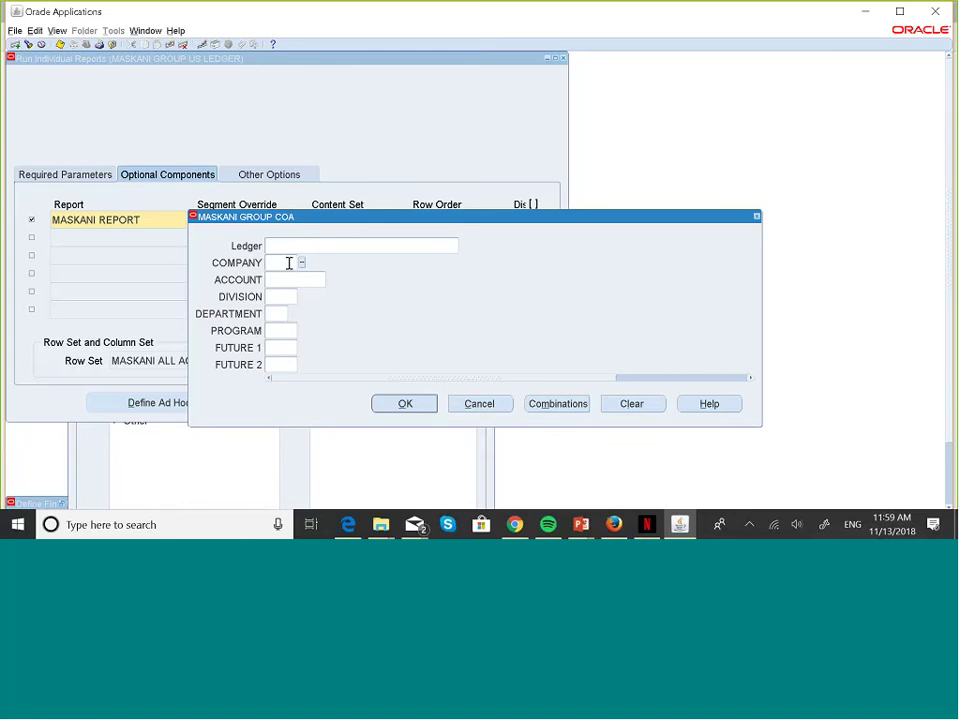
{"action": "left_click", "coordinate": [300, 262]}
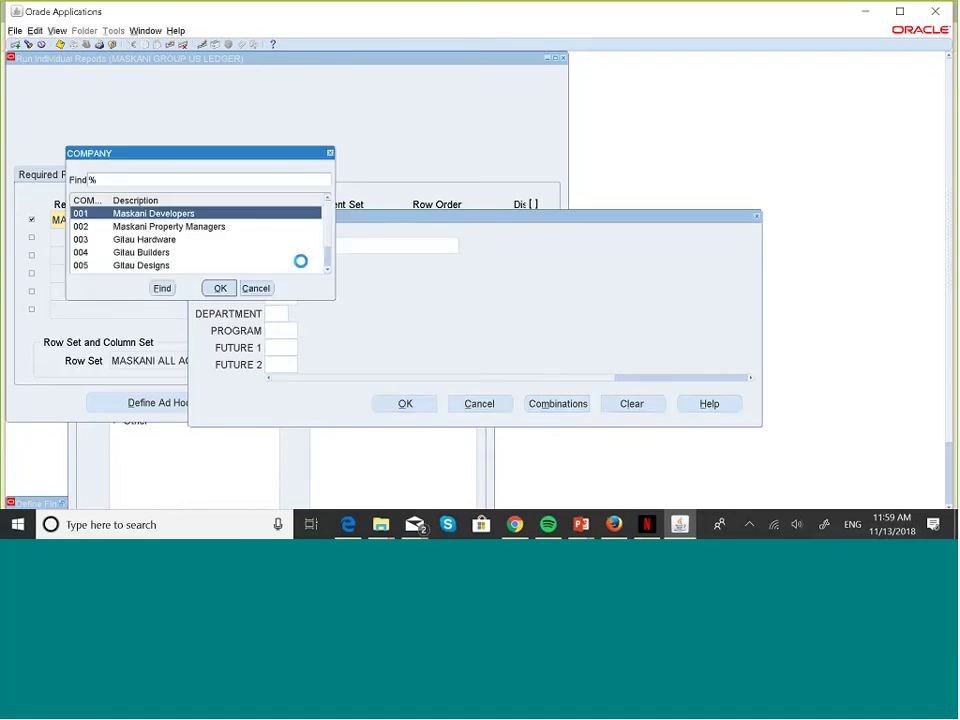
{"action": "left_click", "coordinate": [168, 243]}
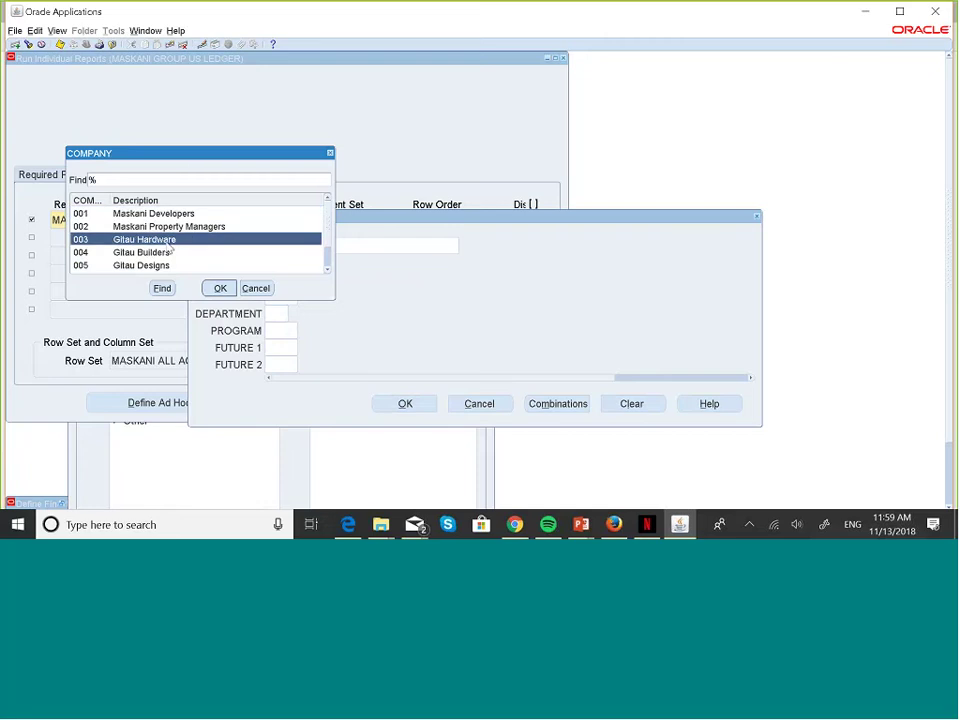
{"action": "left_click", "coordinate": [219, 288]}
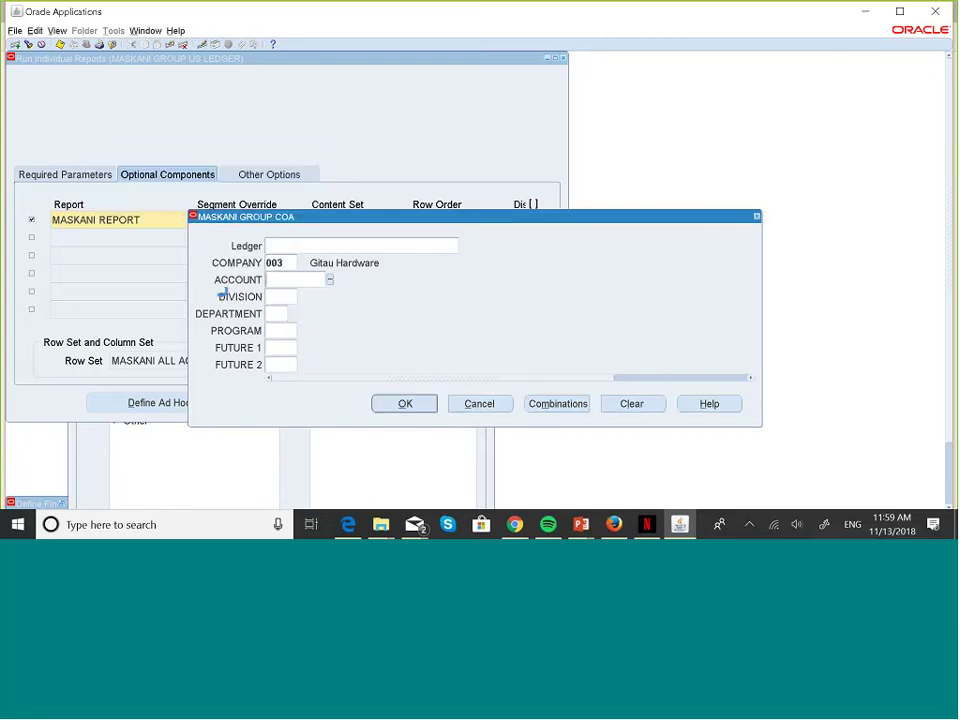
{"action": "left_click", "coordinate": [405, 404]}
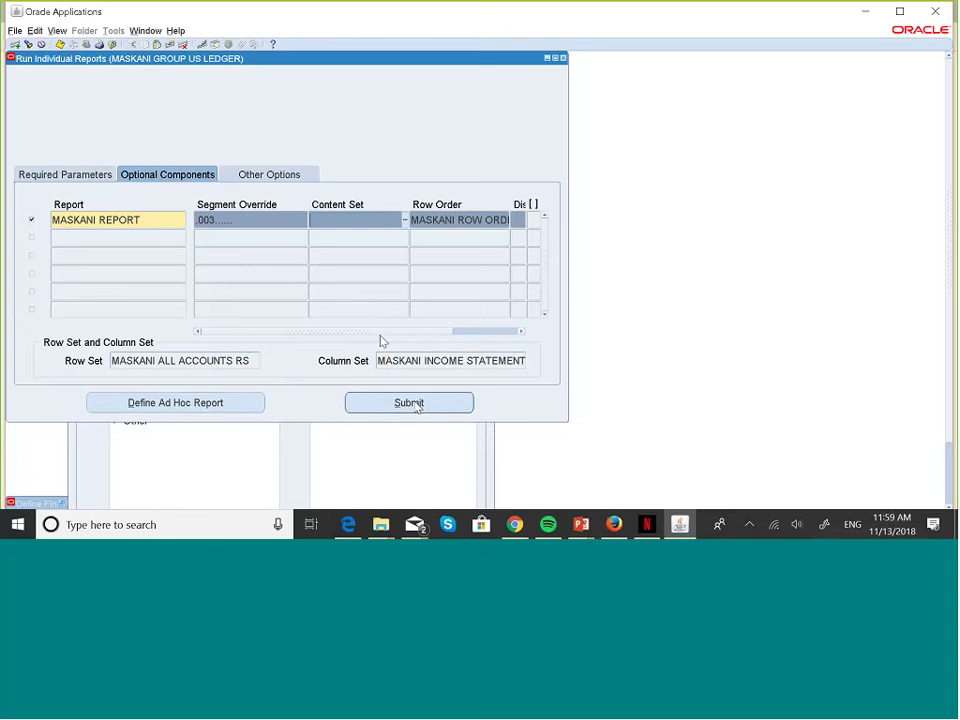
- Submit the company 003 run, note request ID 5861722, and confirm the override is still 003
{"action": "left_click", "coordinate": [92, 175]}
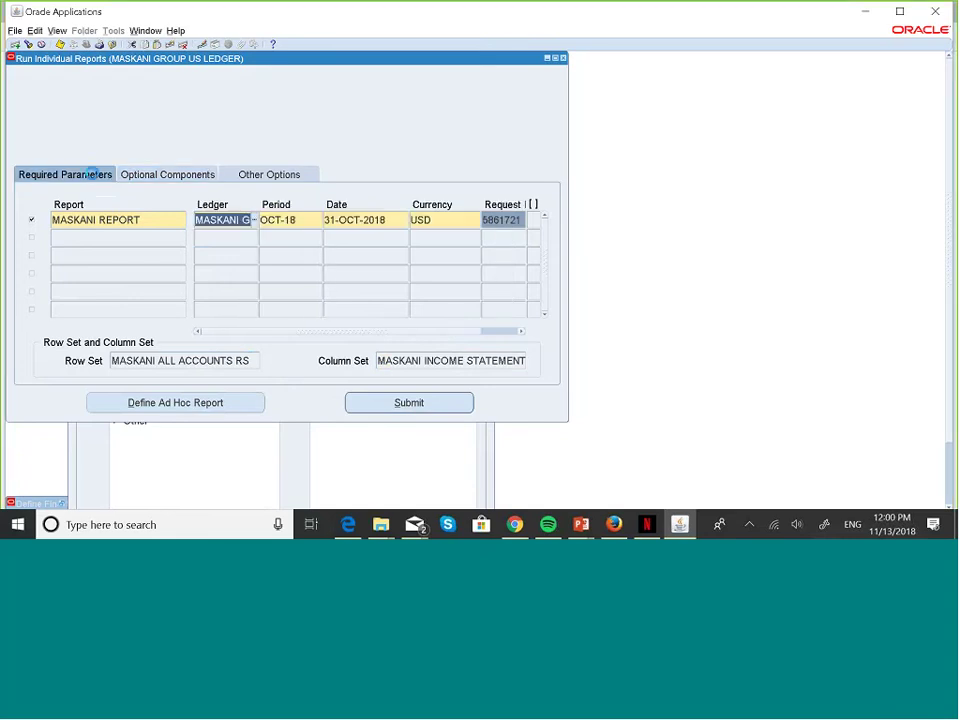
{"action": "left_click", "coordinate": [422, 408]}
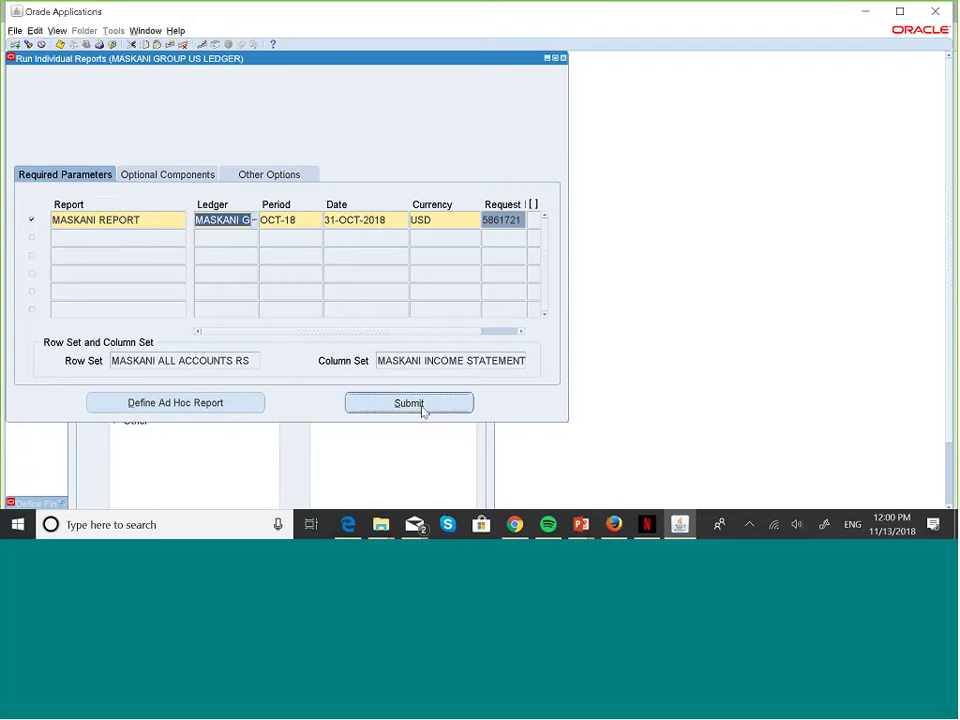
{"action": "left_click", "coordinate": [519, 220]}
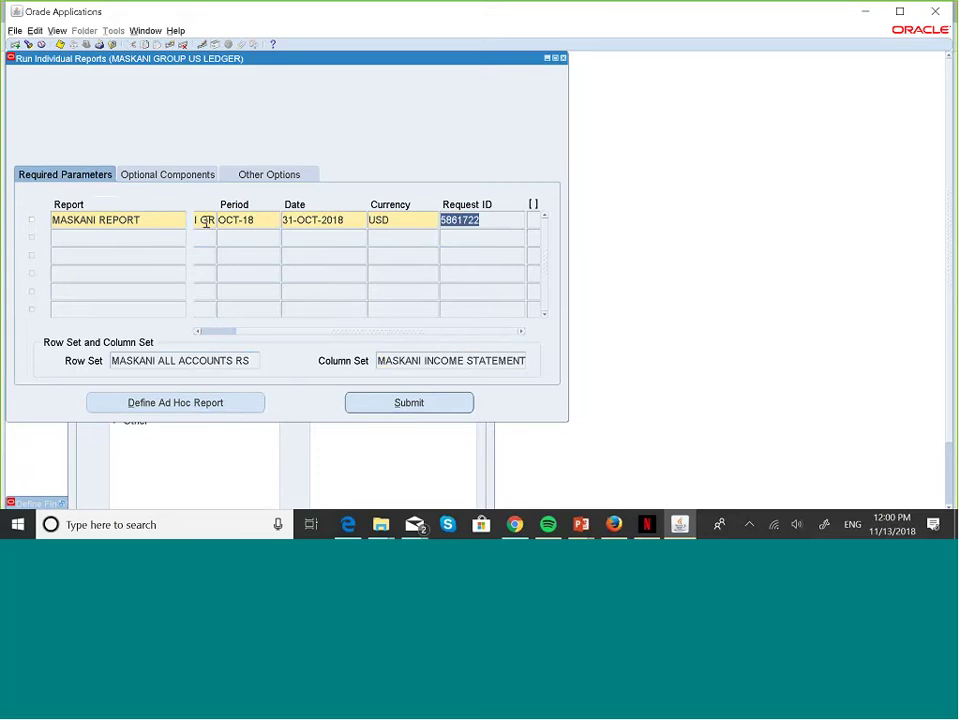
{"action": "left_click", "coordinate": [205, 174]}
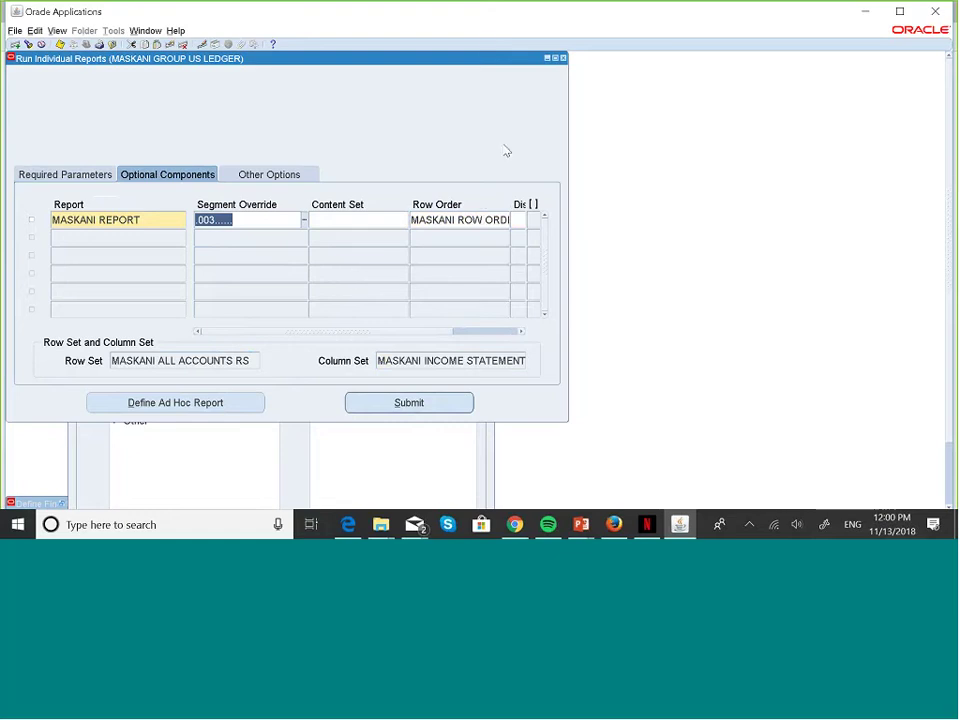
- List all submitted requests and refresh until 5861722 shows Completed Normal
{"action": "key", "text": "alt+v"}
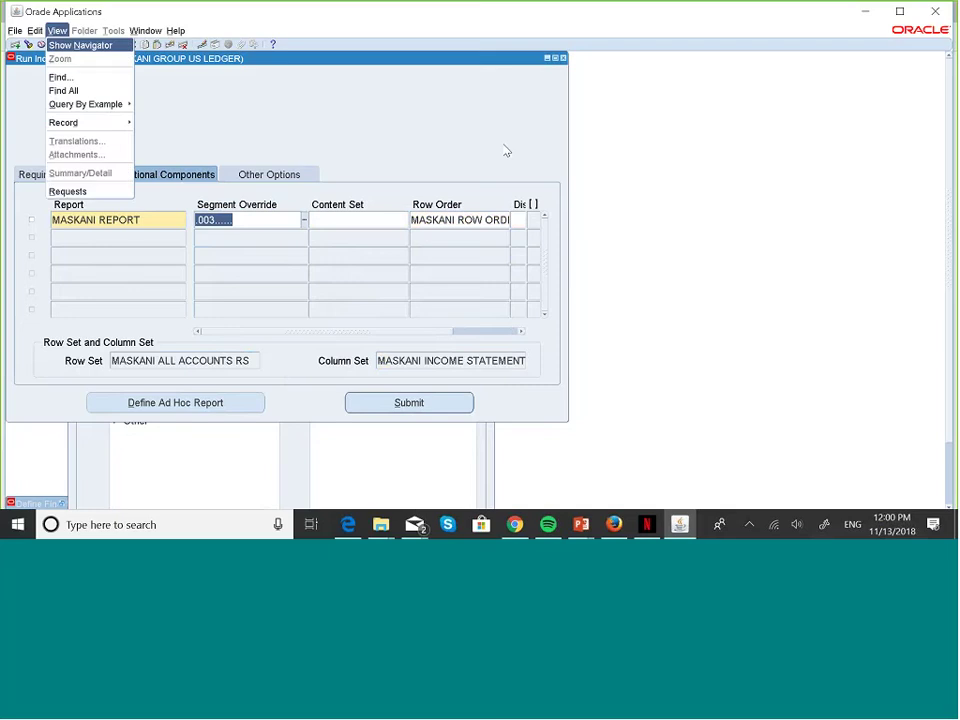
{"action": "key", "text": "q"}
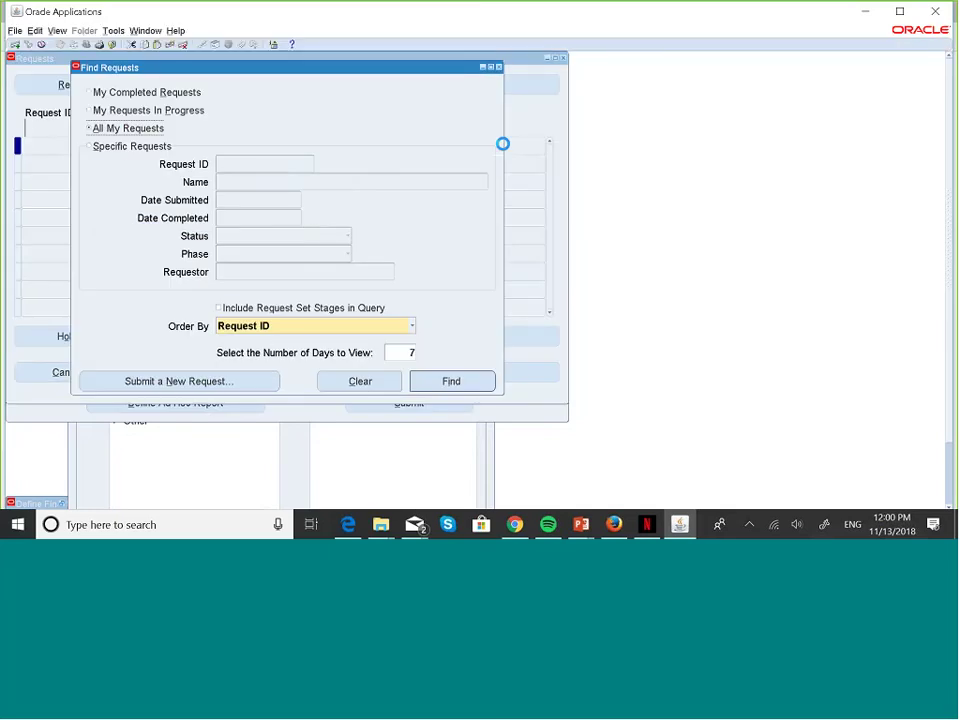
{"action": "left_click", "coordinate": [451, 381]}
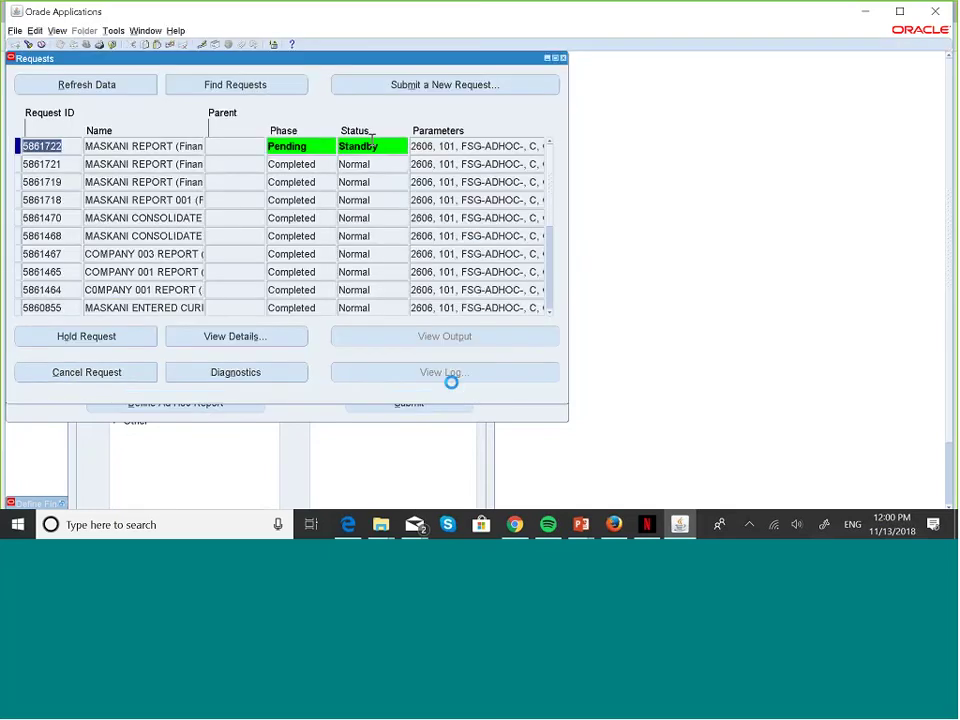
{"action": "left_click", "coordinate": [138, 86]}
{"action": "left_click", "coordinate": [138, 86]}
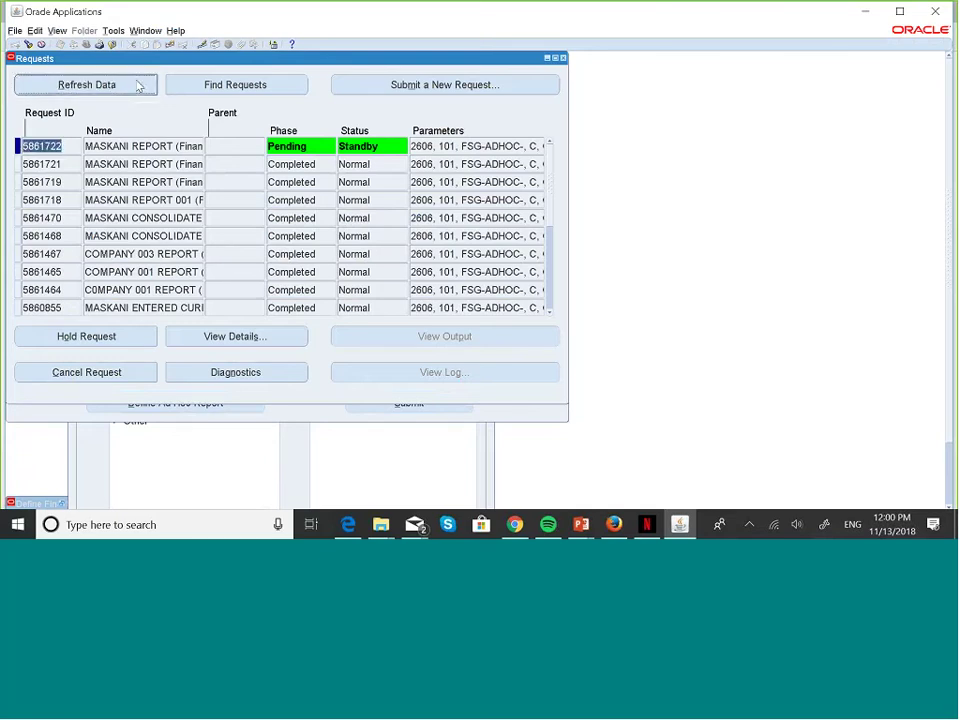
{"action": "left_click", "coordinate": [138, 86]}
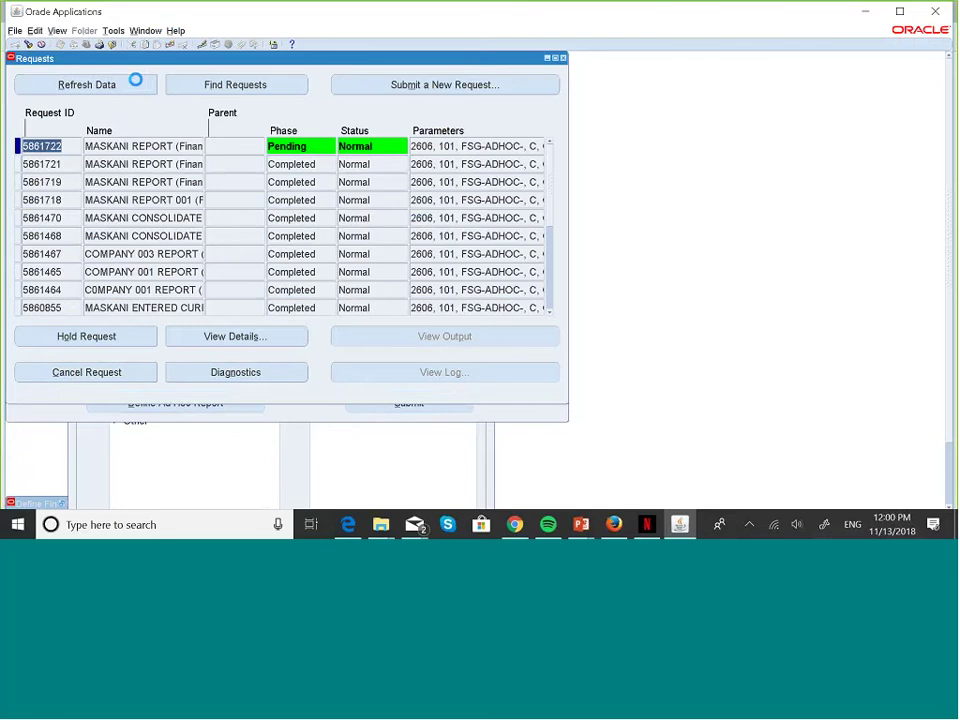
{"action": "left_click", "coordinate": [139, 86]}
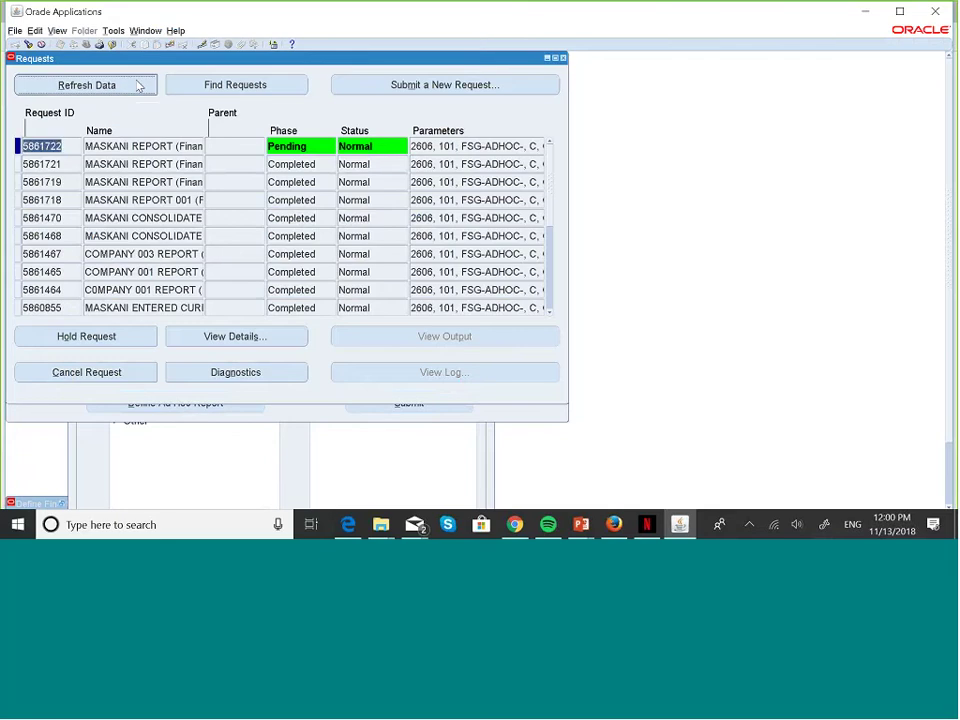
{"action": "left_click", "coordinate": [138, 86]}
{"action": "left_click", "coordinate": [138, 86]}
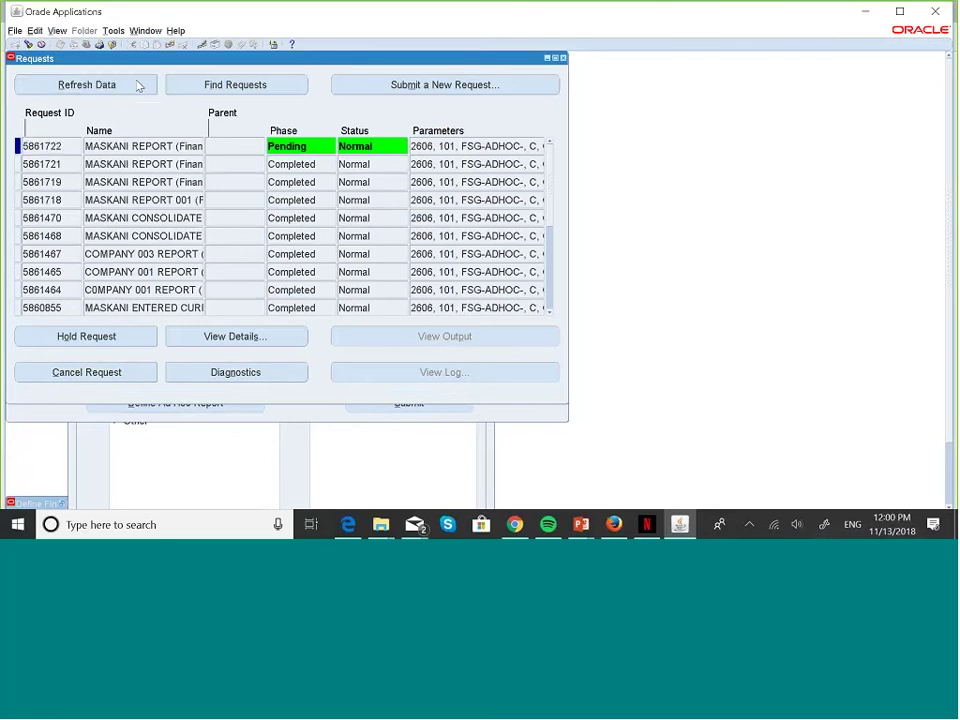
{"action": "left_click", "coordinate": [138, 86]}
{"action": "left_click", "coordinate": [138, 86]}
{"action": "left_click", "coordinate": [137, 84]}
{"action": "left_click", "coordinate": [137, 84]}
{"action": "left_click", "coordinate": [137, 84]}
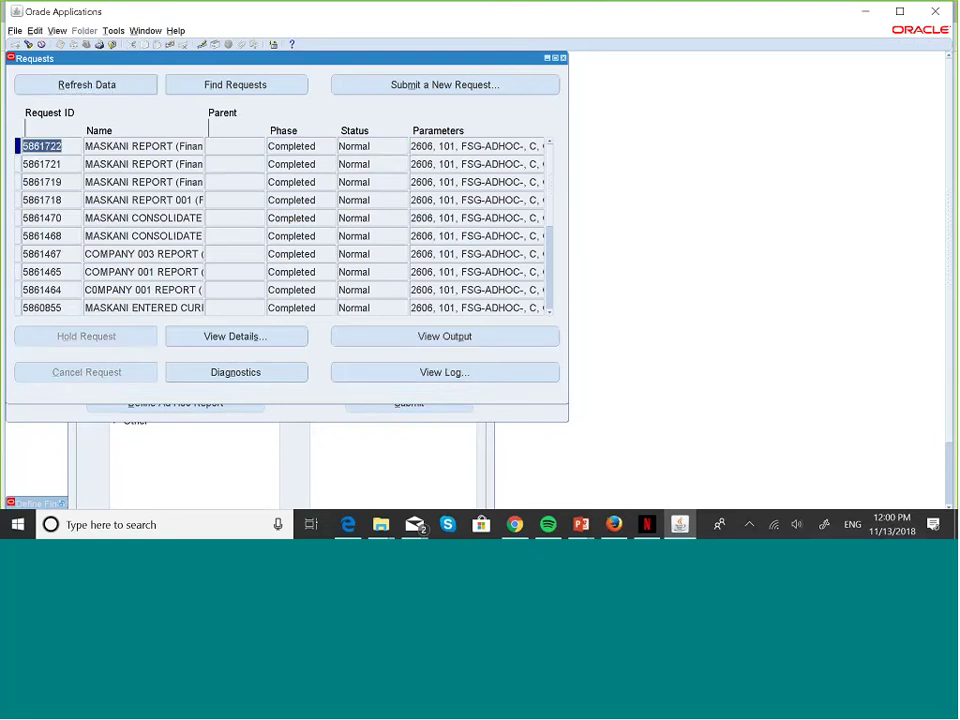
- Open the company 003 report output in Firefox, review it, then close the output tabs
{"action": "left_click", "coordinate": [488, 337]}
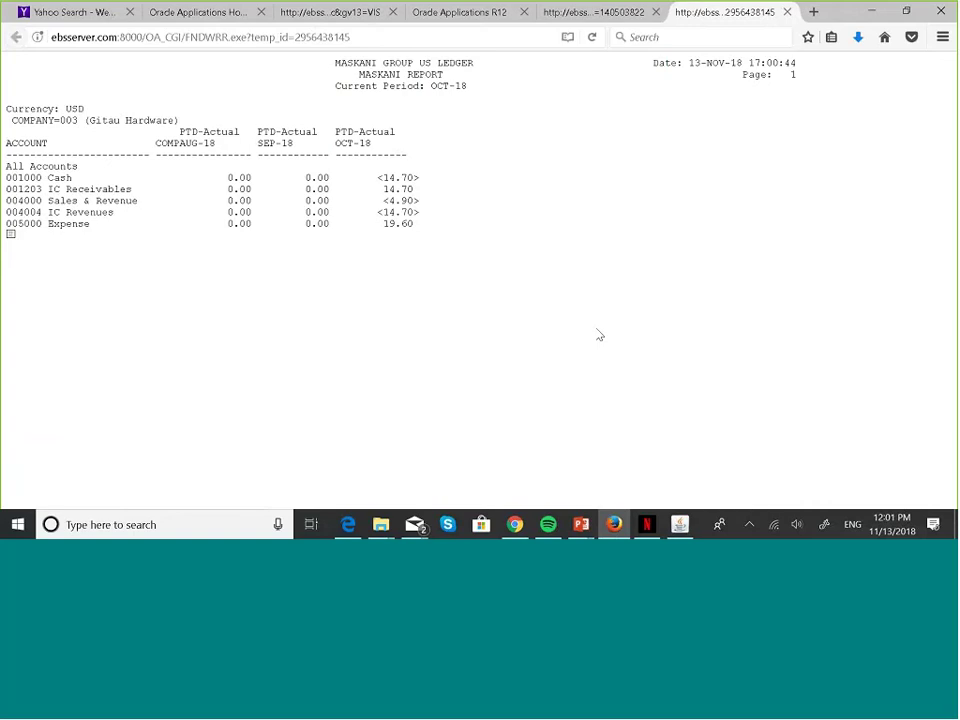
{"action": "left_click", "coordinate": [787, 12]}
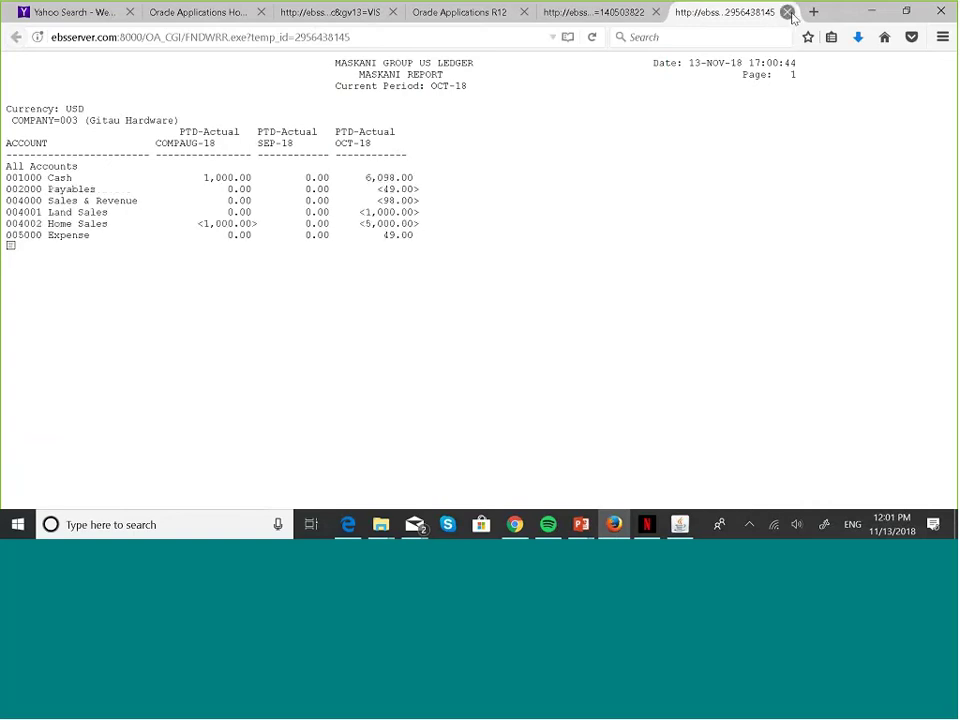
{"action": "left_click", "coordinate": [787, 12]}
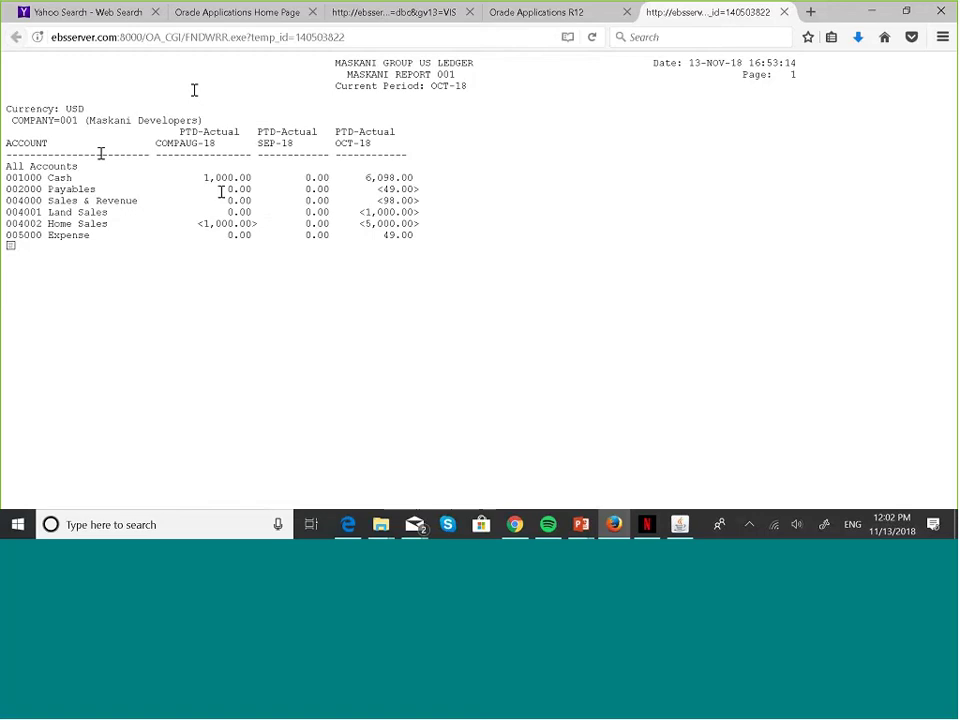
{"action": "left_click", "coordinate": [785, 12]}
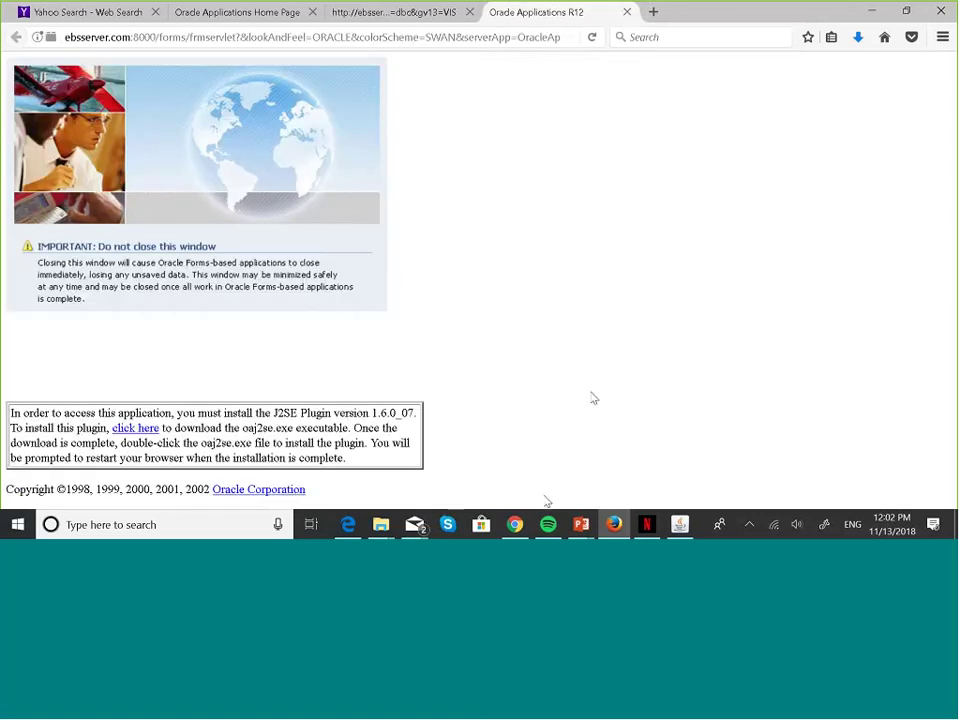
- Bring the PowerPoint slide show back and advance to the FSG Display Set slide
{"action": "mouse_move", "coordinate": [583, 529]}
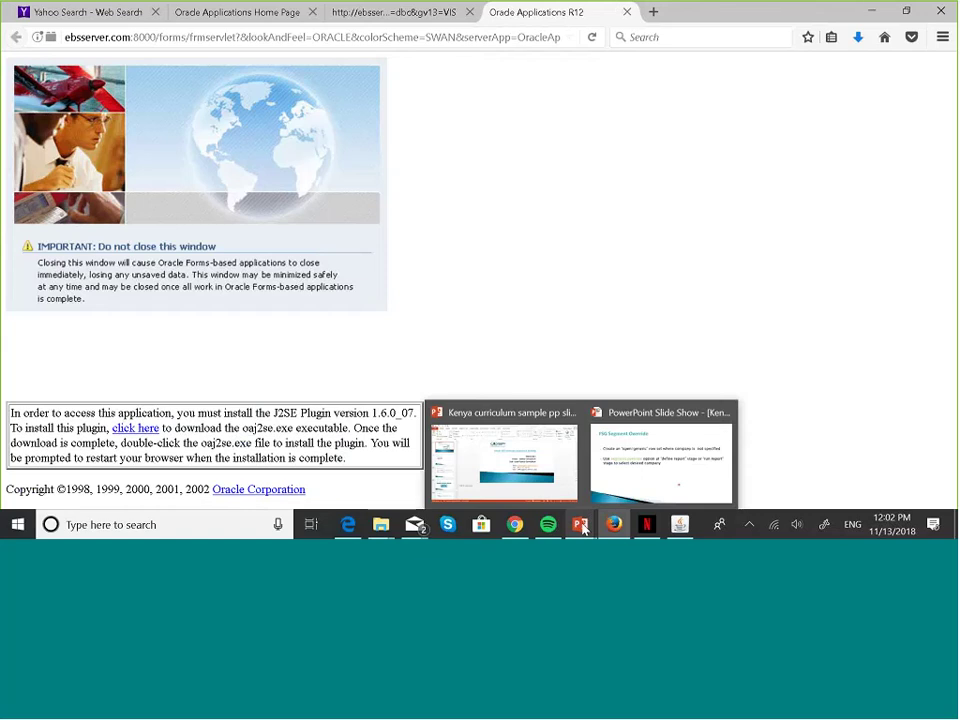
{"action": "left_click", "coordinate": [662, 472]}
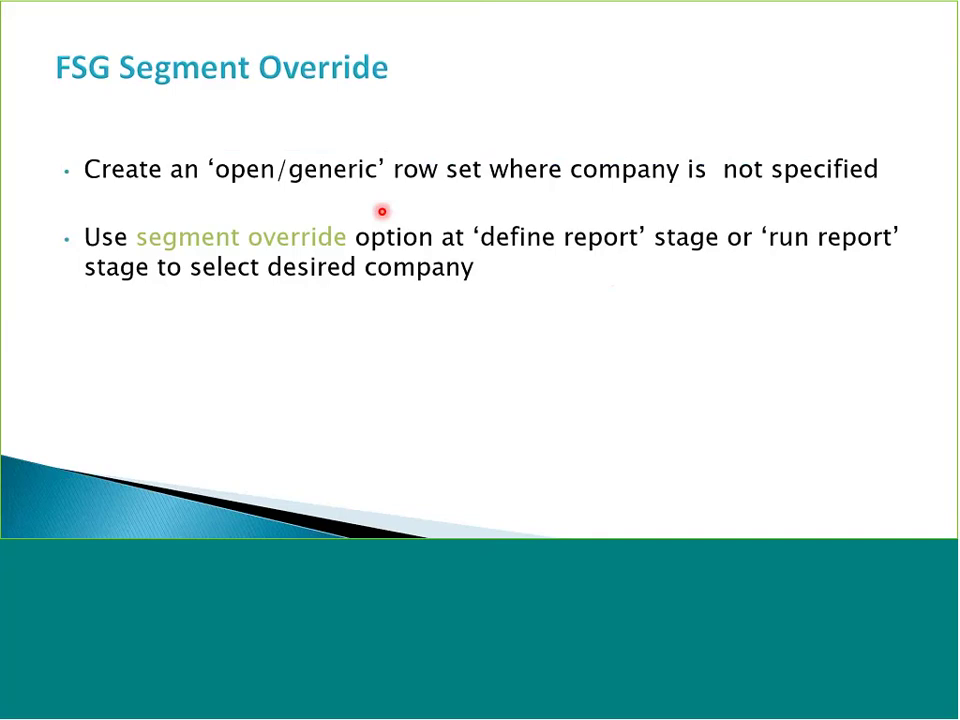
{"action": "key", "text": "Right"}
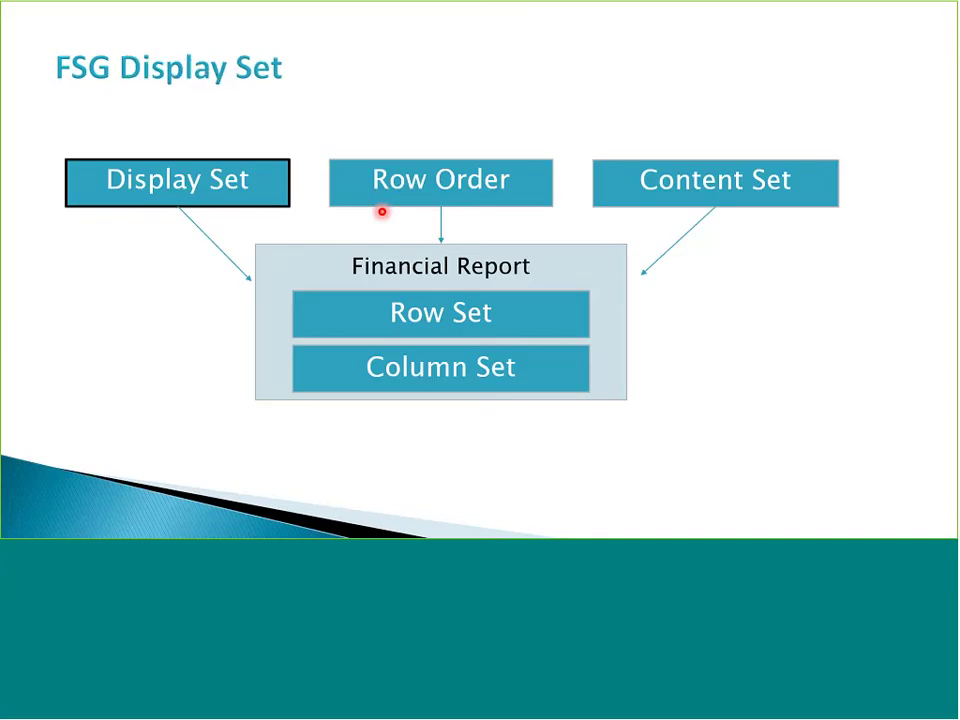
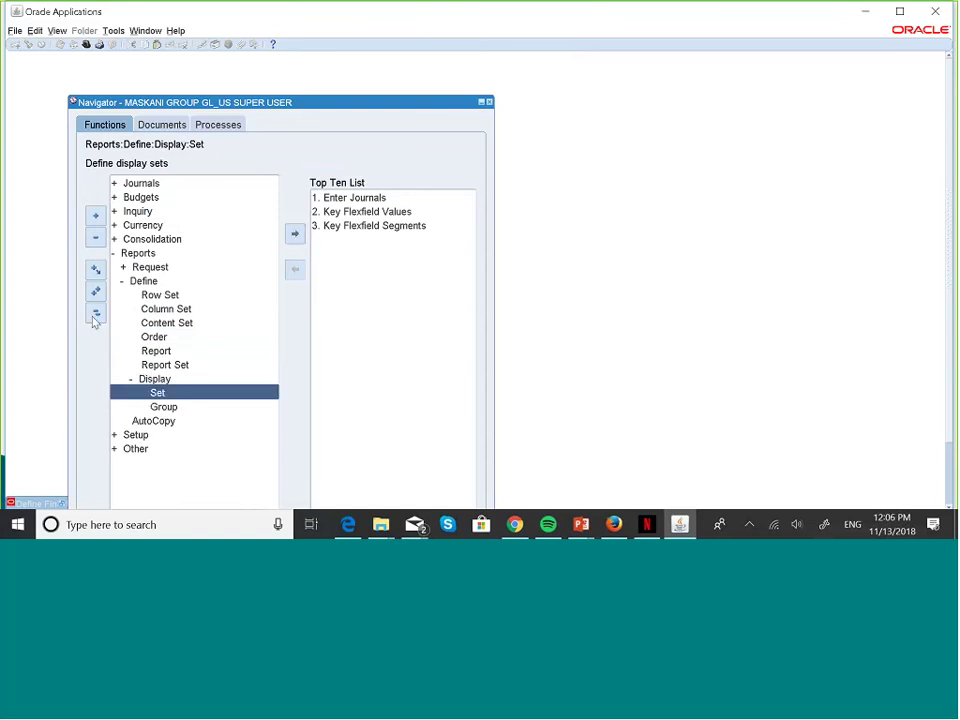
- Launch the Display Group form from Reports > Define > Display > Group
{"action": "key", "text": "Down"}
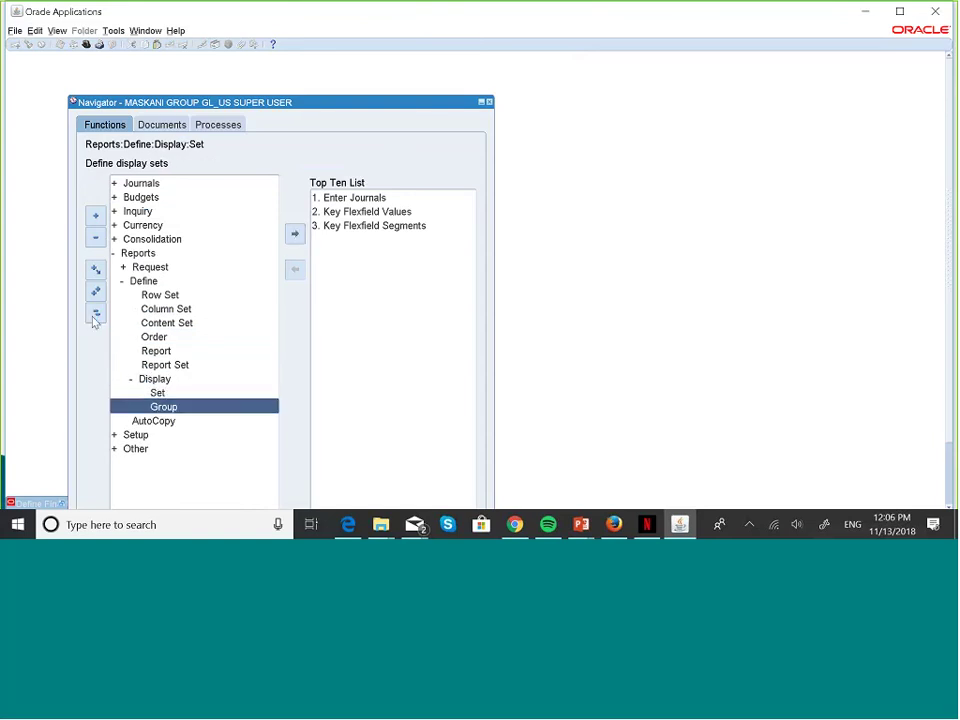
{"action": "key", "text": "Return"}
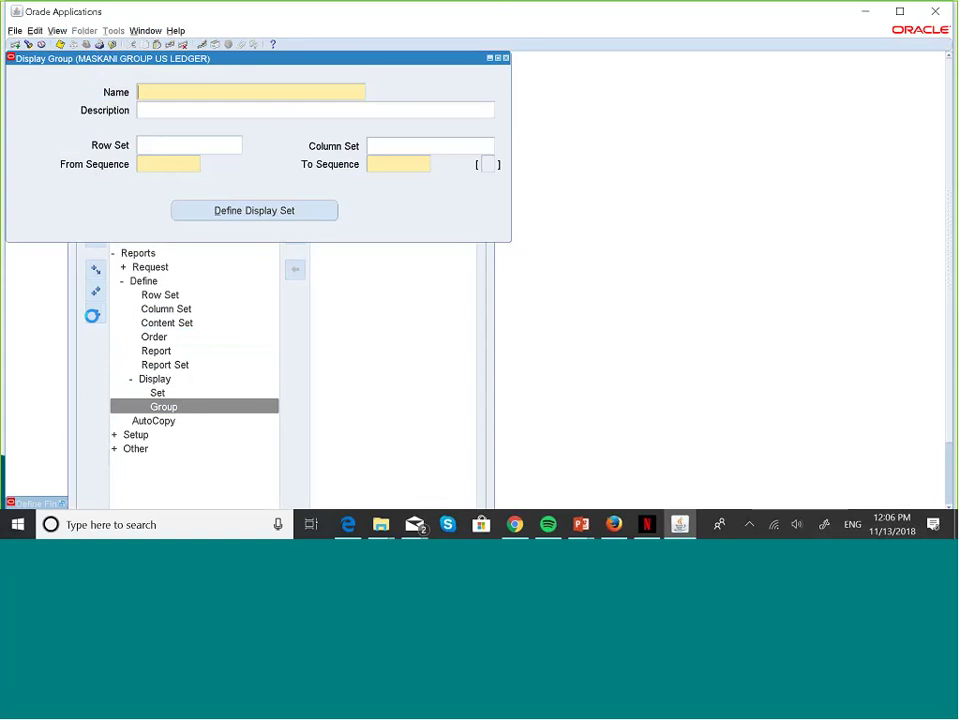
- Enter MASKANI DISPLAY GROUP as the name, fixing the typo, and paste it into Description
{"action": "type", "text": "MASKANI DISPLA"}
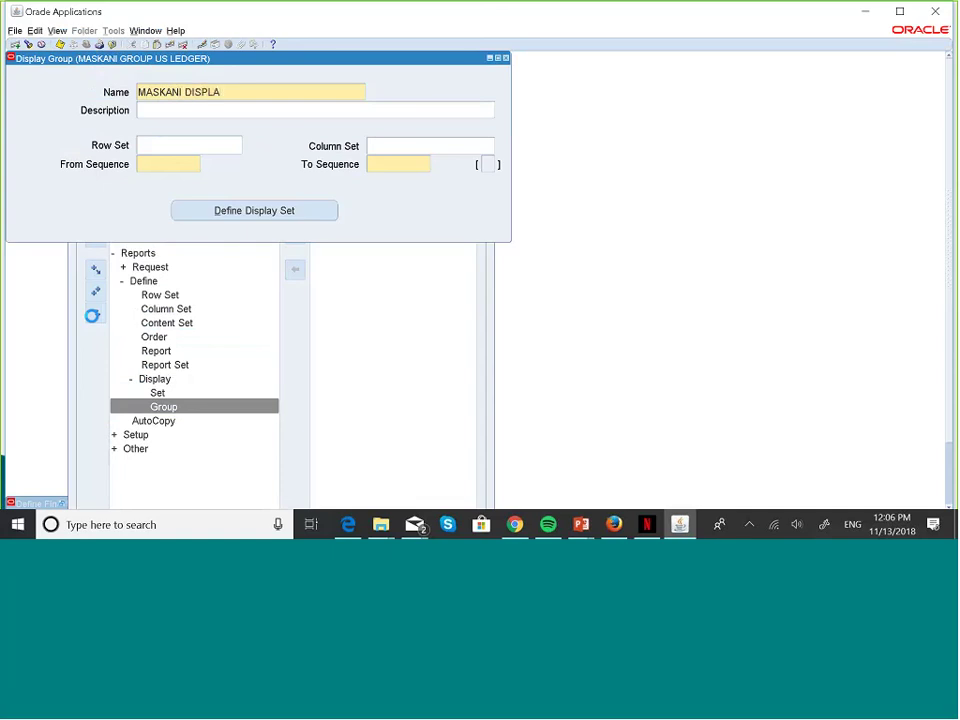
{"action": "type", "text": "Y GROUO"}
{"action": "key", "text": "BackSpace"}
{"action": "type", "text": "P"}
{"action": "triple_click", "coordinate": [270, 92]}
{"action": "key", "text": "ctrl+c"}
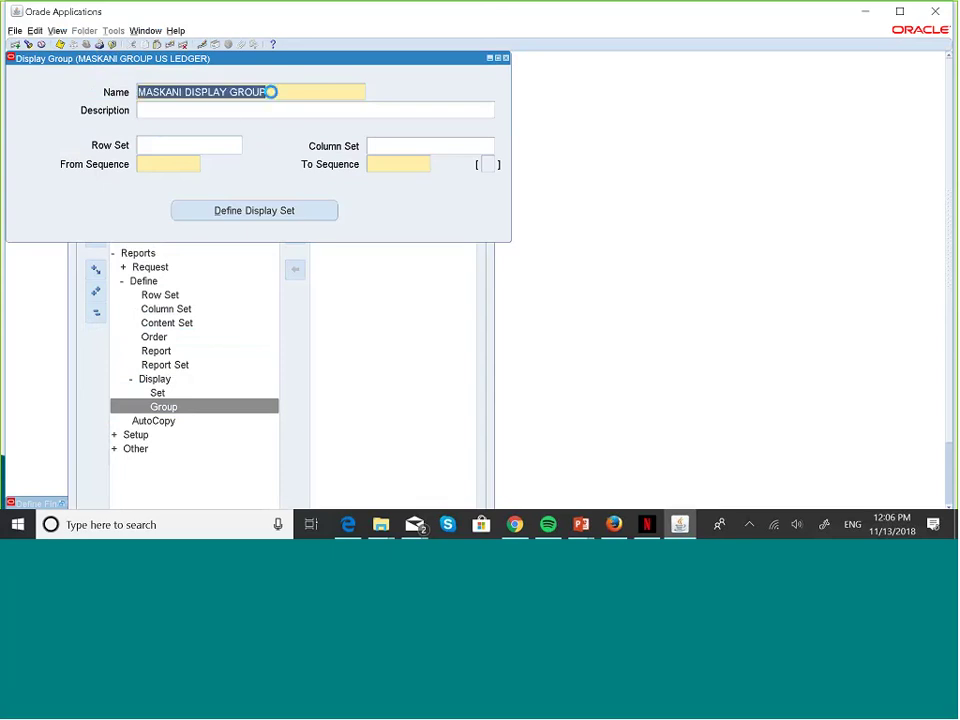
{"action": "left_click", "coordinate": [263, 110]}
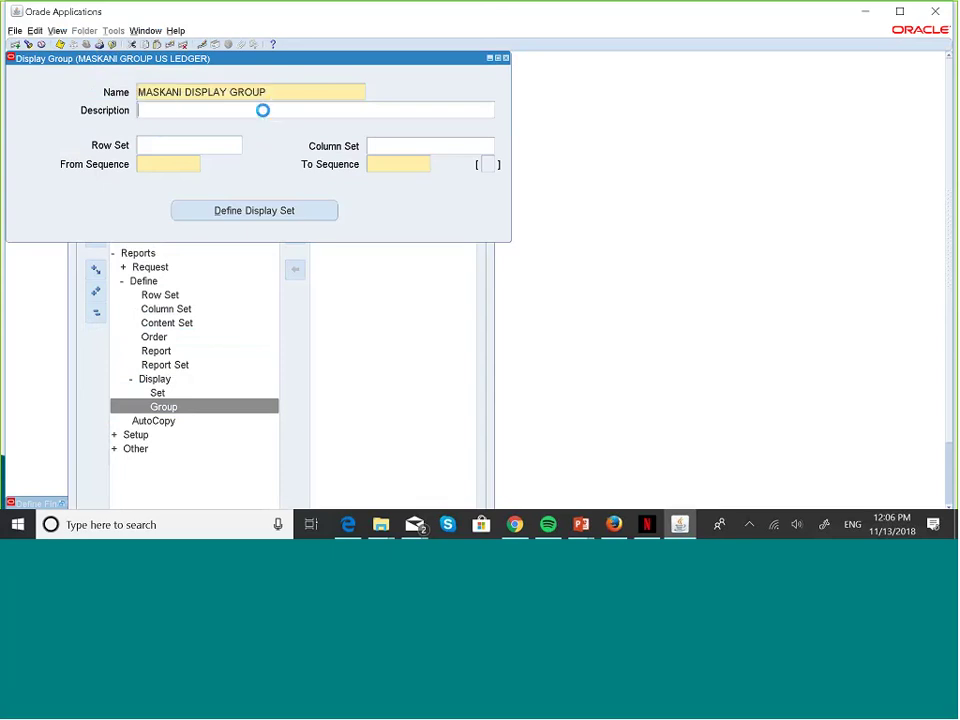
{"action": "key", "text": "ctrl+v"}
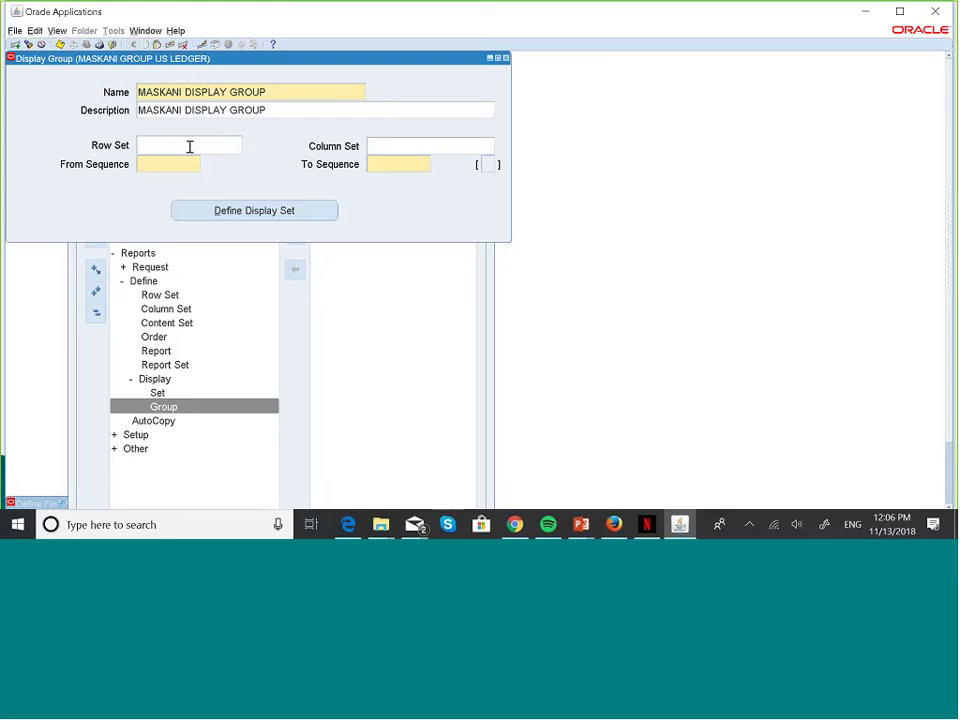
{"action": "left_click", "coordinate": [189, 146]}
{"action": "left_click", "coordinate": [387, 146]}
{"action": "left_click", "coordinate": [191, 144]}
- Search row sets matching MASKANI % and assign MASKANI ALL ACCOUNTS RS as the row set
{"action": "left_click", "coordinate": [239, 146]}
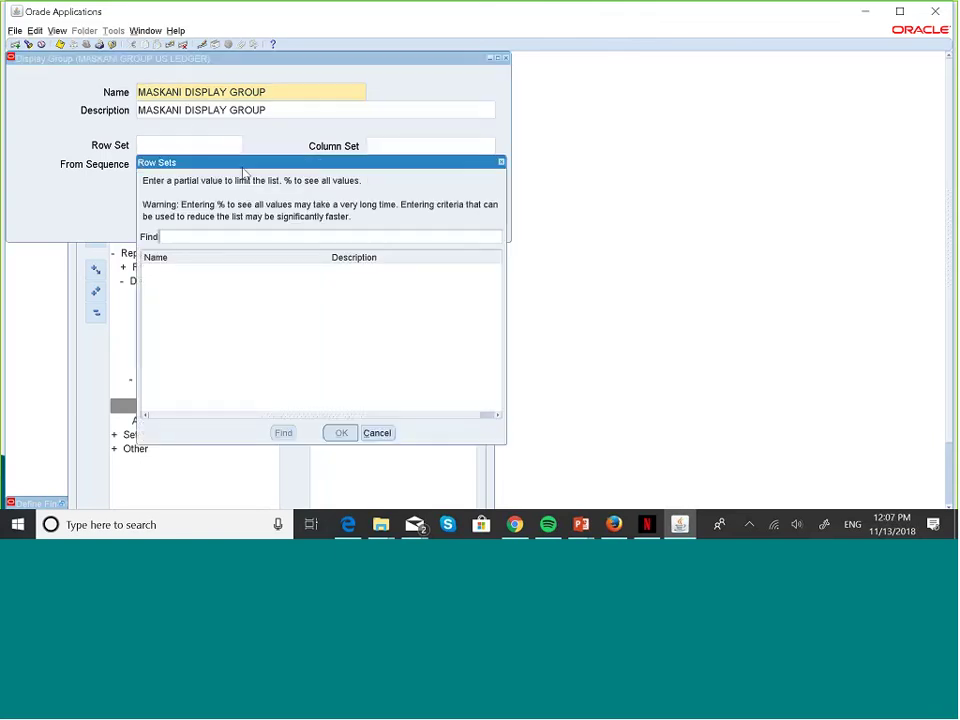
{"action": "type", "text": "MASKANI %"}
{"action": "left_click", "coordinate": [283, 432]}
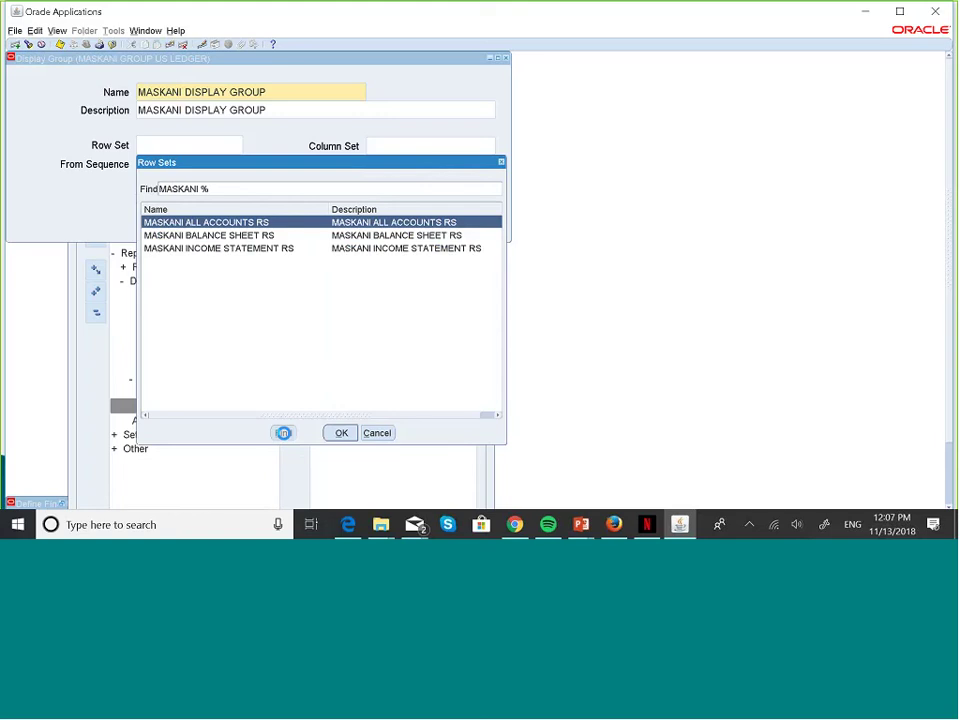
{"action": "left_click", "coordinate": [340, 433]}
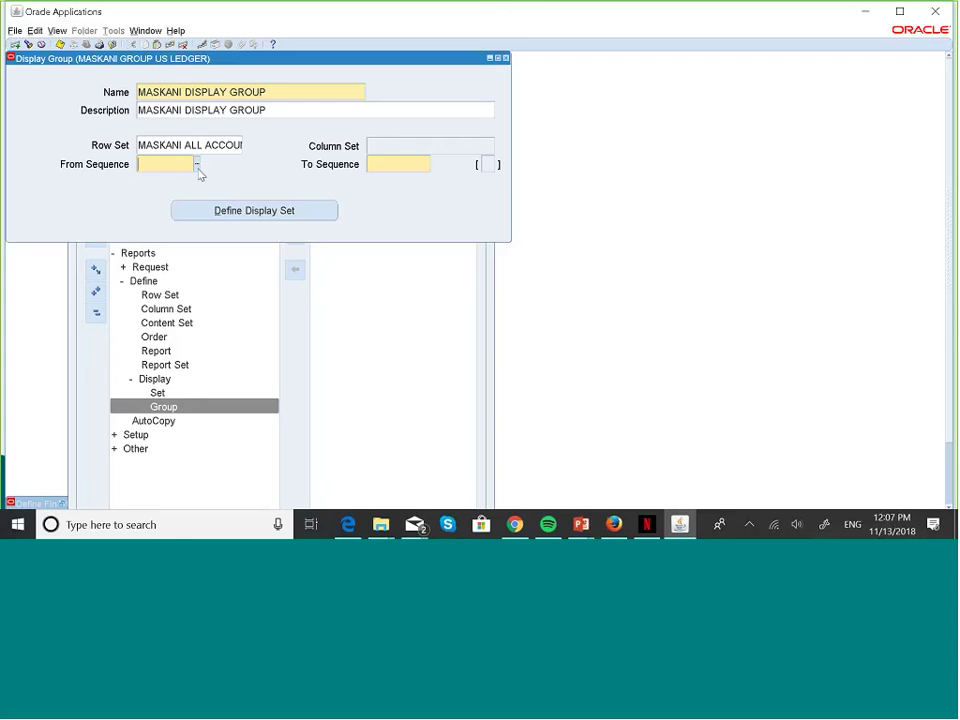
- Enter 10 as both the From and To sequence of the display group
{"action": "left_click", "coordinate": [198, 166]}
{"action": "left_click", "coordinate": [427, 166]}
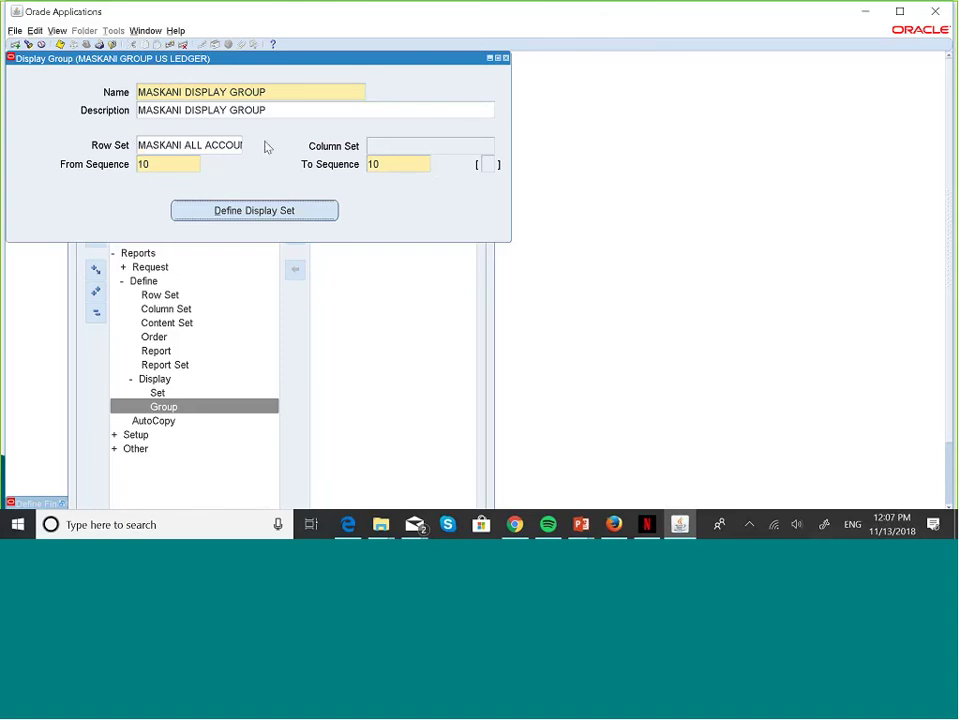
{"action": "left_click", "coordinate": [390, 147]}
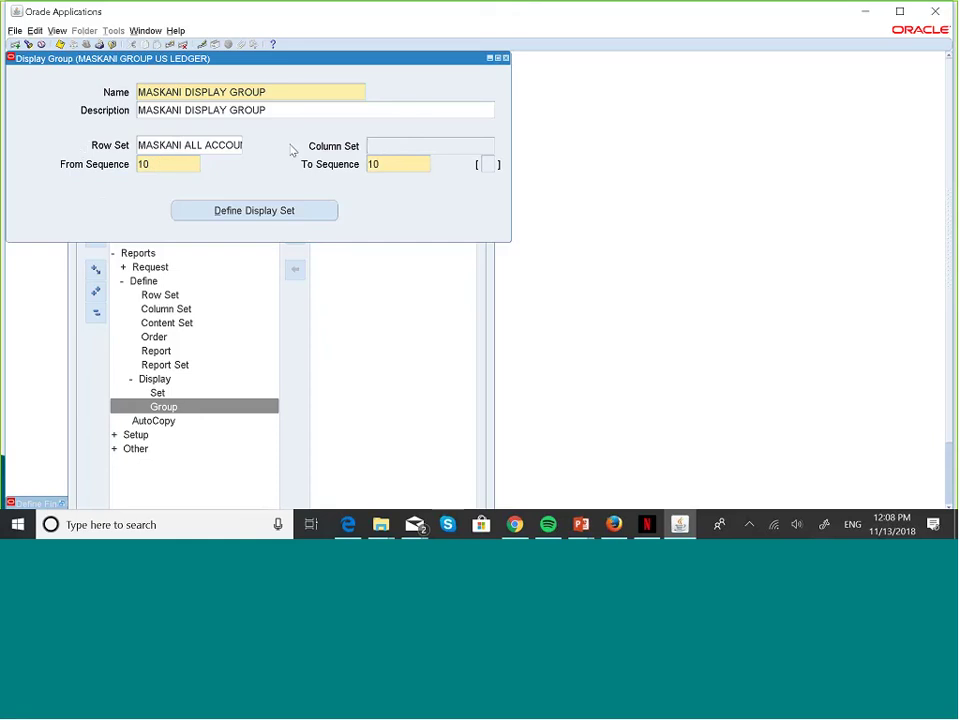
{"action": "left_click", "coordinate": [188, 163]}
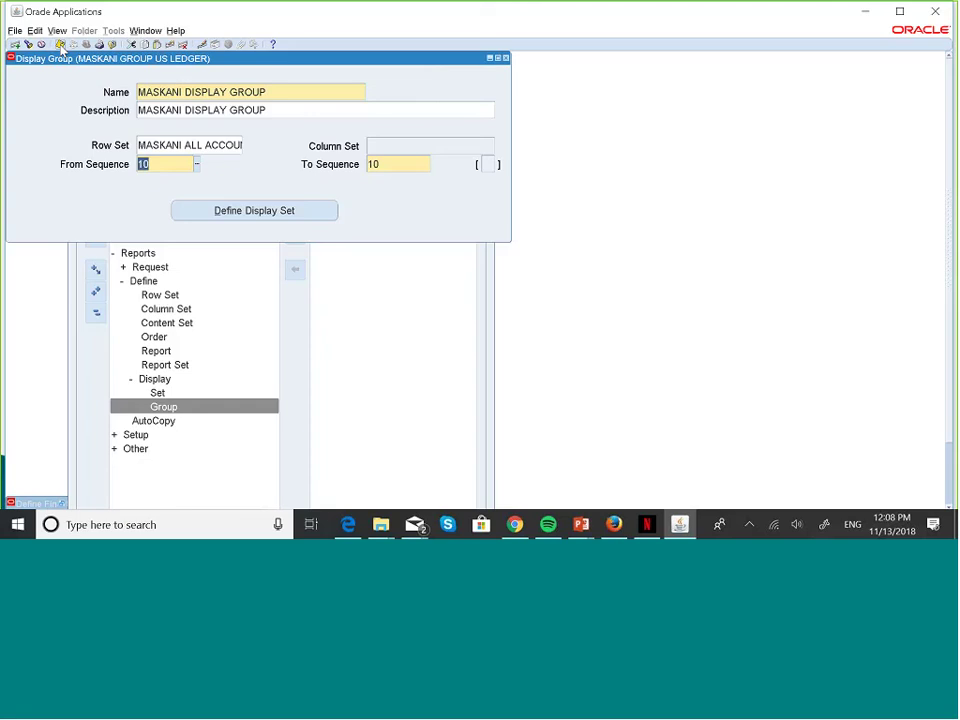
- Delete the From Sequence, Row Set and To Sequence values again
{"action": "left_click", "coordinate": [177, 164]}
{"action": "key", "text": "BackSpace"}
{"action": "key", "text": "BackSpace"}
{"action": "triple_click", "coordinate": [237, 146]}
{"action": "key", "text": "BackSpace"}
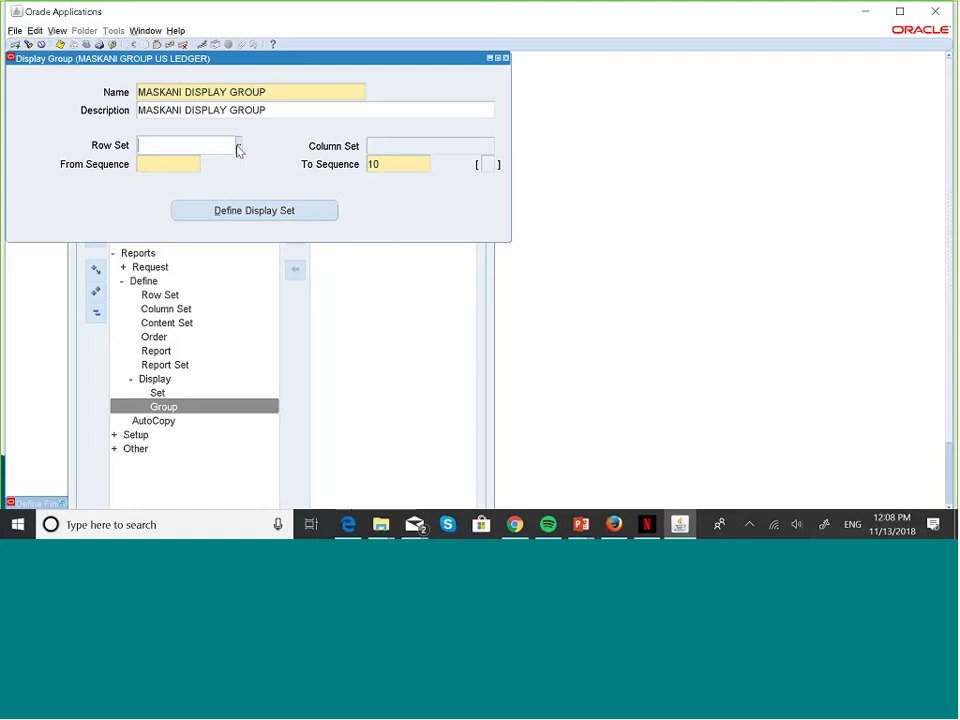
{"action": "triple_click", "coordinate": [399, 165]}
{"action": "key", "text": "BackSpace"}
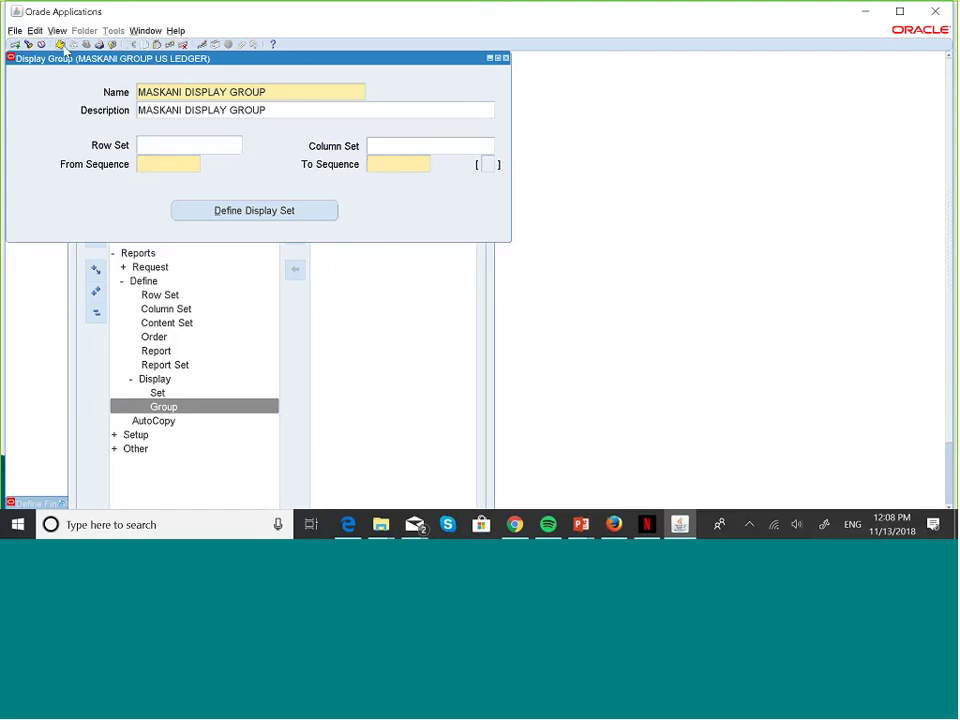
- Discard the unsaved Display Group form and open the Row Set definition form
{"action": "left_click", "coordinate": [506, 58]}
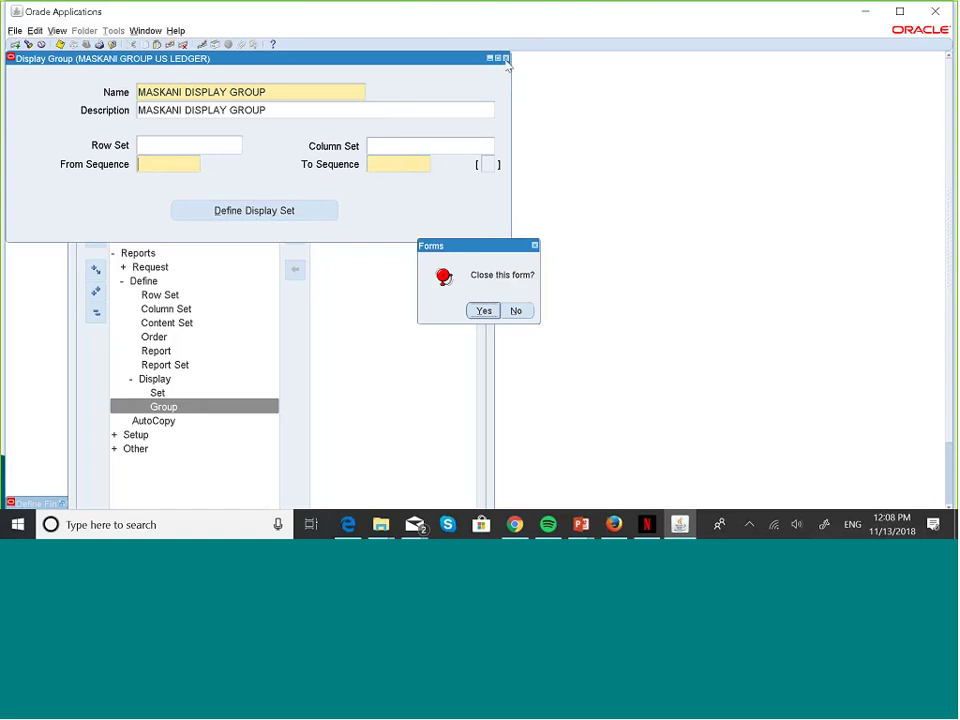
{"action": "left_click", "coordinate": [484, 311]}
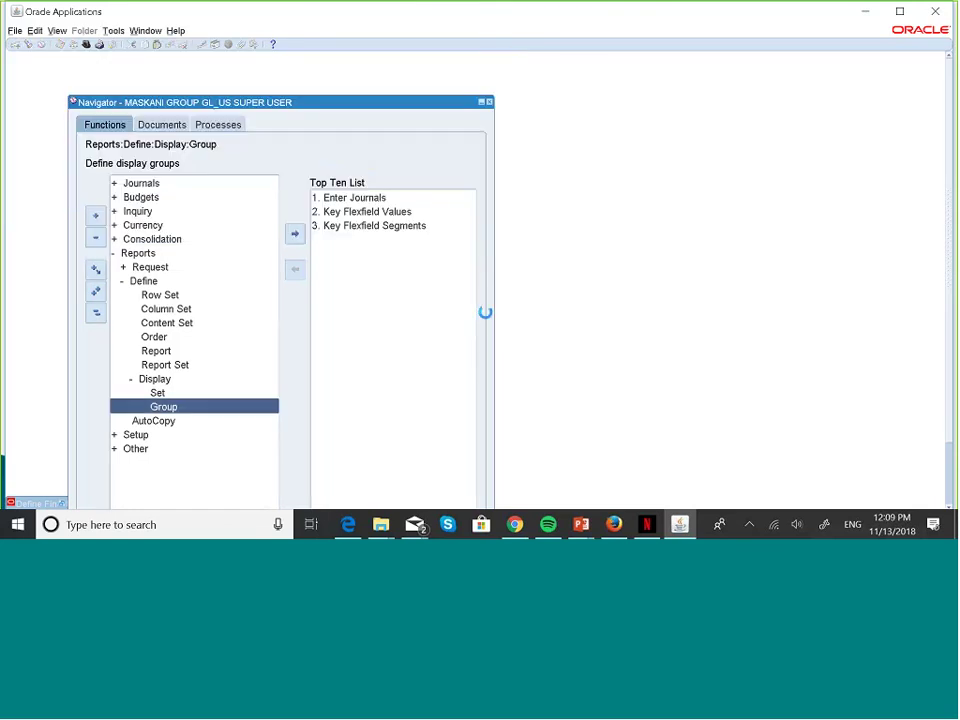
{"action": "key", "text": "Up"}
{"action": "key", "text": "Up"}
{"action": "key", "text": "Up"}
{"action": "key", "text": "Up"}
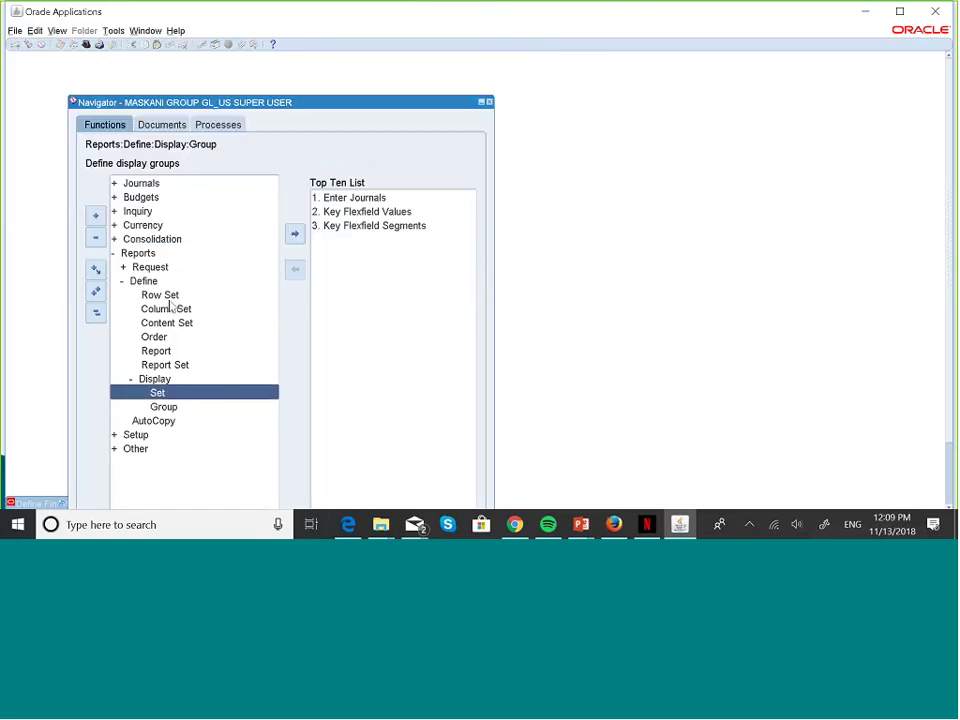
{"action": "key", "text": "Up"}
{"action": "key", "text": "Up"}
{"action": "key", "text": "Up"}
{"action": "key", "text": "Up"}
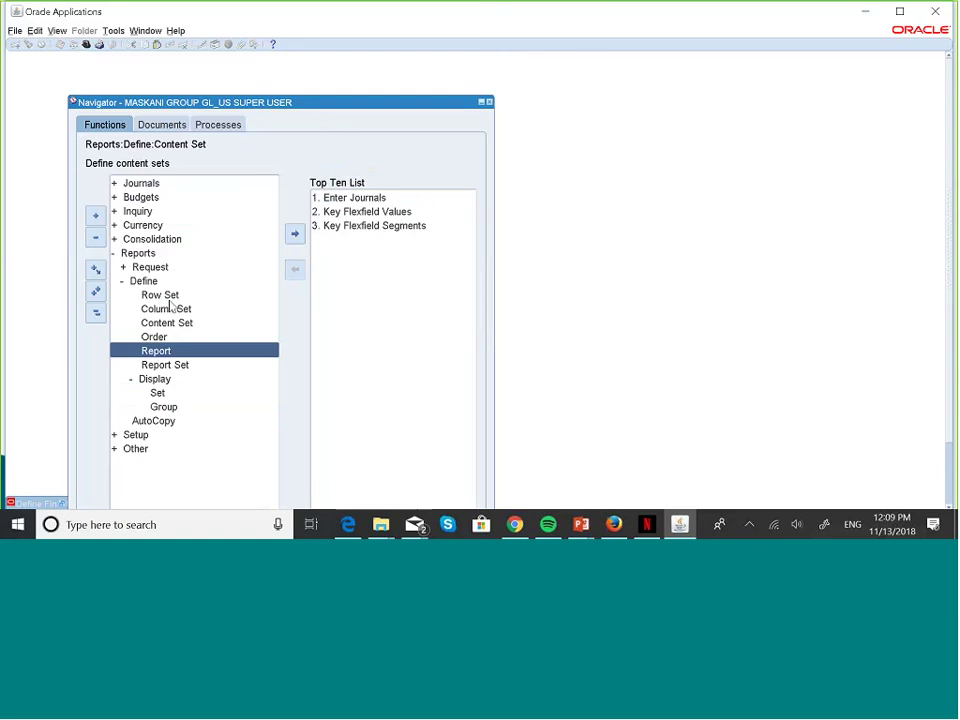
{"action": "double_click", "coordinate": [169, 296]}
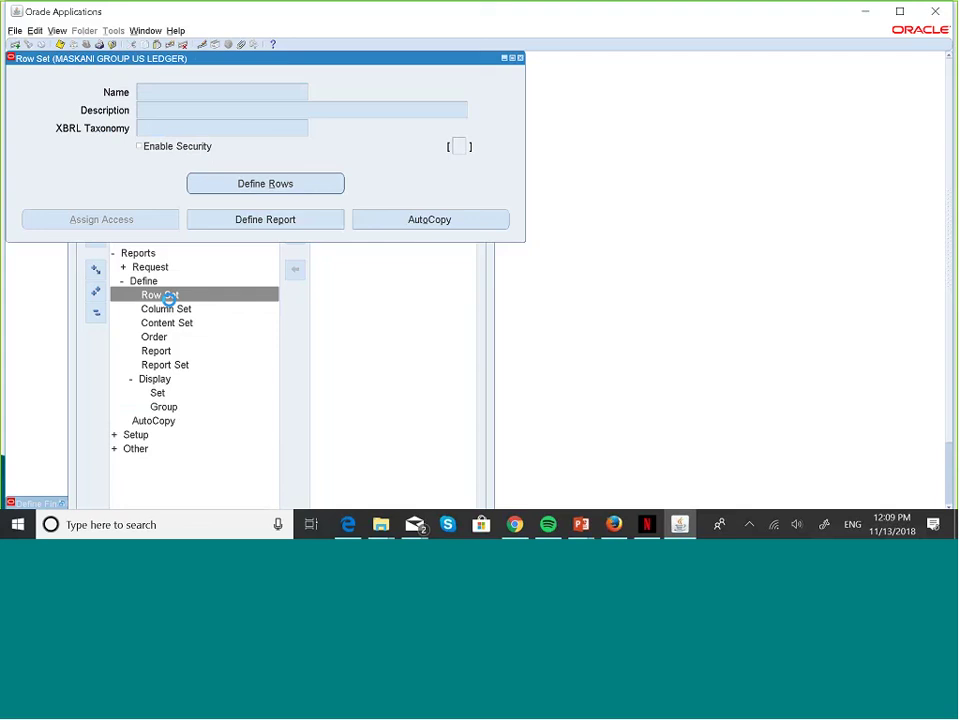
- Query row sets matching MASKA% and move to MASKANI BALANCE SHEET RS
{"action": "type", "text": "MASKA%"}
{"action": "key", "text": "ctrl+F11"}
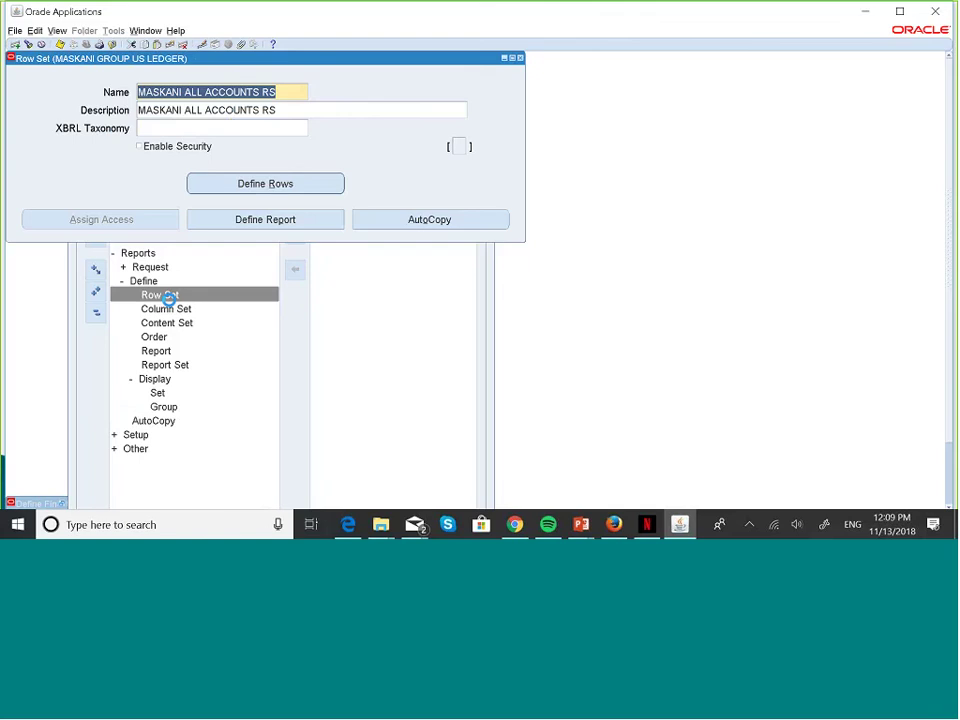
{"action": "key", "text": "Down"}
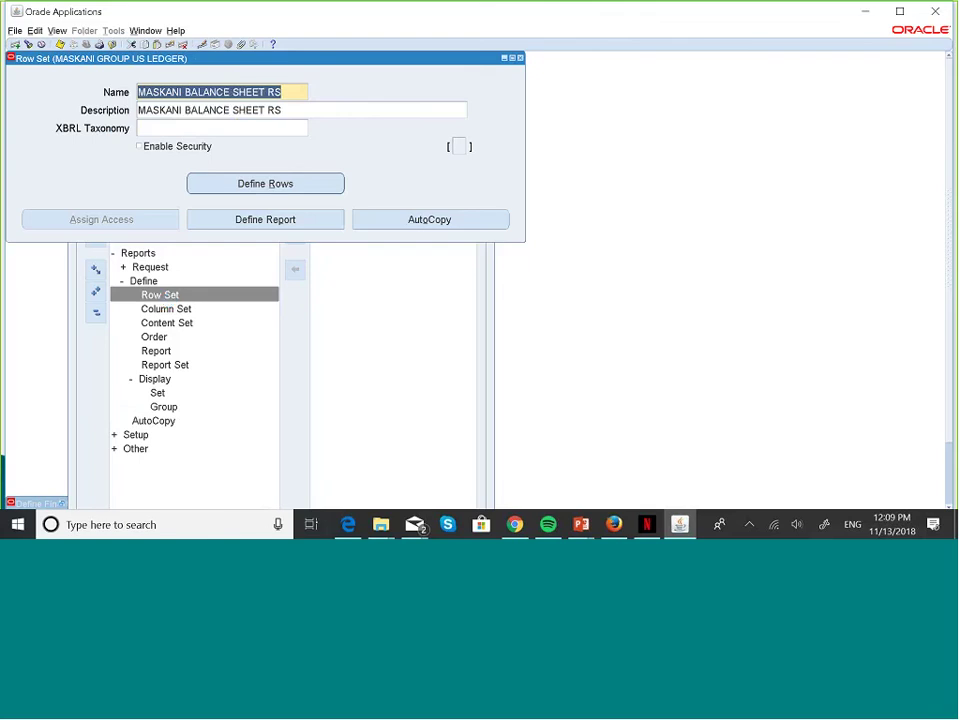
- Open the row definitions and browse the Liability Accounts and Owner's Equity rows
{"action": "left_click", "coordinate": [268, 186]}
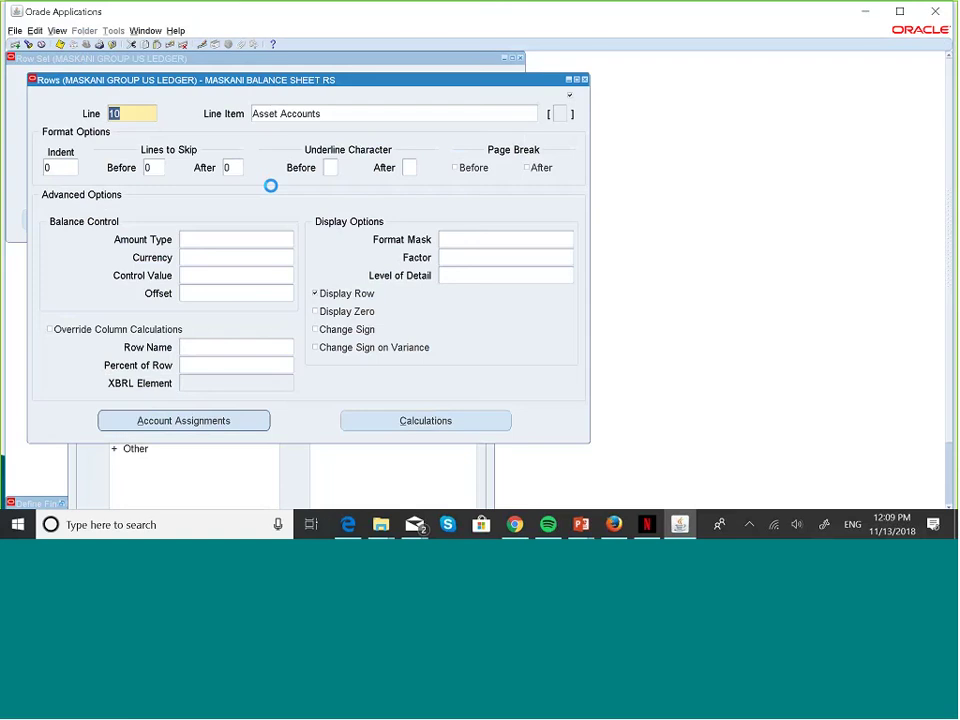
{"action": "key", "text": "Down"}
{"action": "key", "text": "Down"}
{"action": "key", "text": "Down"}
{"action": "key", "text": "Up"}
{"action": "key", "text": "Up"}
{"action": "key", "text": "Down"}
{"action": "key", "text": "Up"}
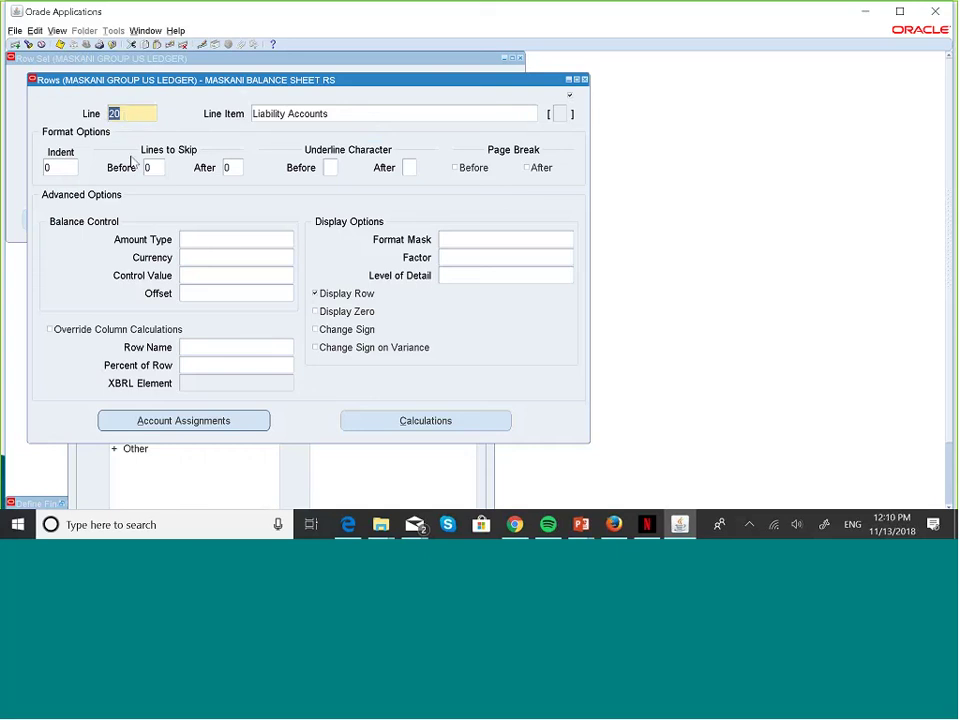
- Review the Liability Accounts (line 20) account range, then close its assignment and row windows
{"action": "left_click", "coordinate": [240, 421]}
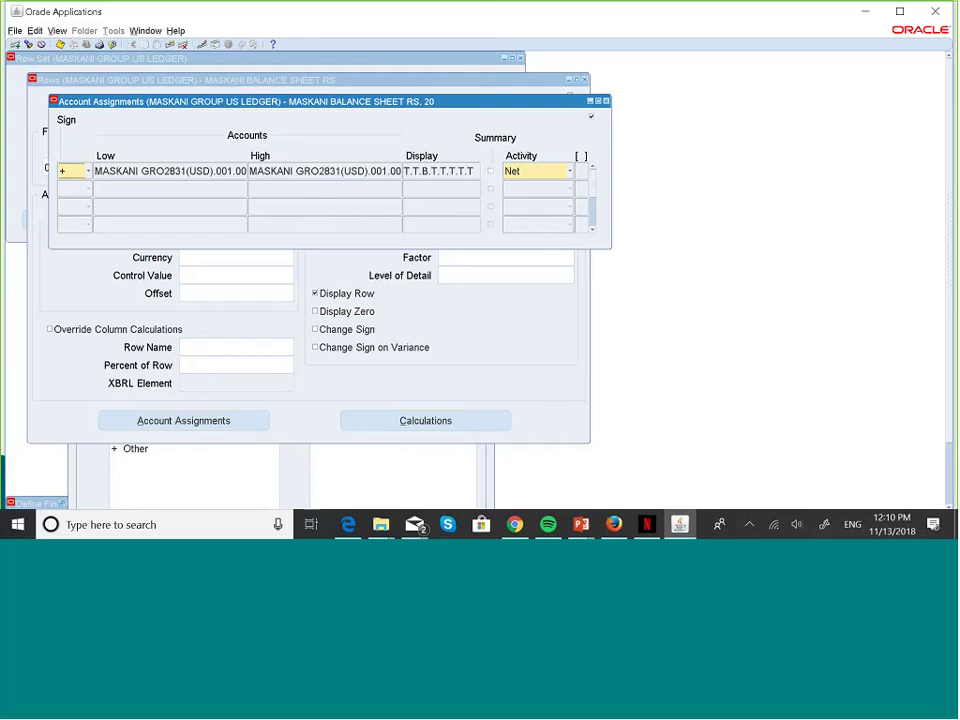
{"action": "left_click", "coordinate": [210, 169]}
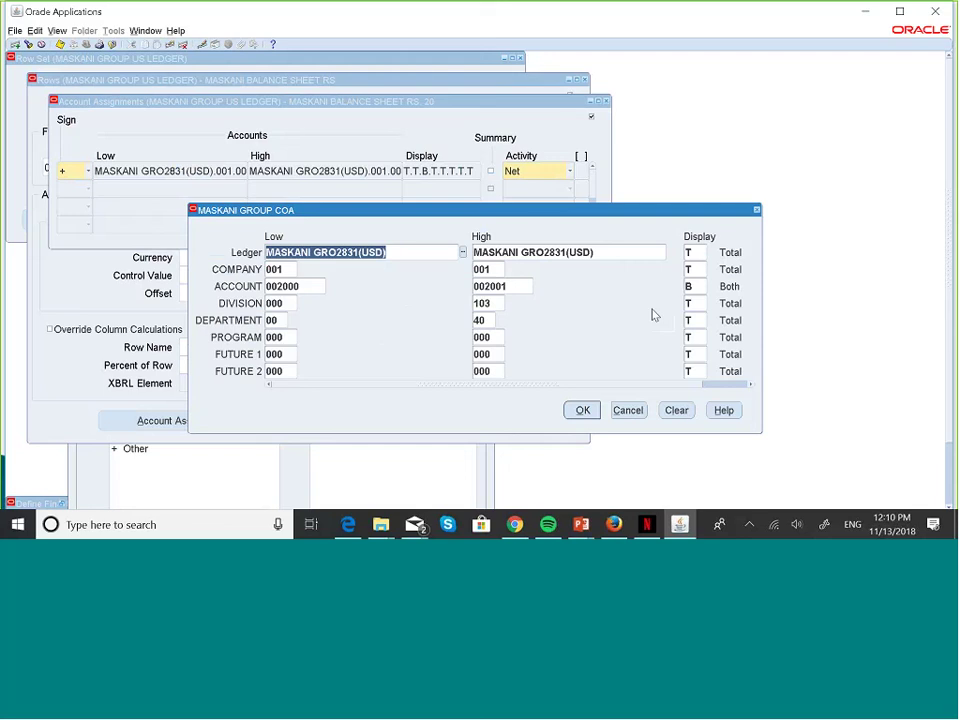
{"action": "left_click", "coordinate": [583, 410]}
{"action": "left_click", "coordinate": [605, 102]}
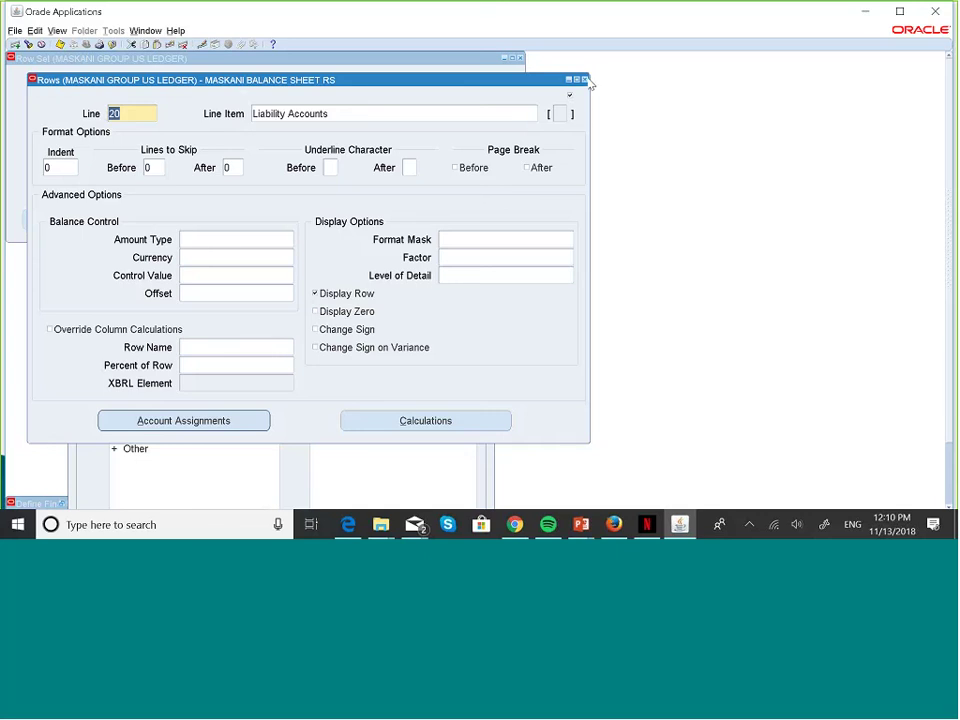
{"action": "left_click", "coordinate": [586, 80]}
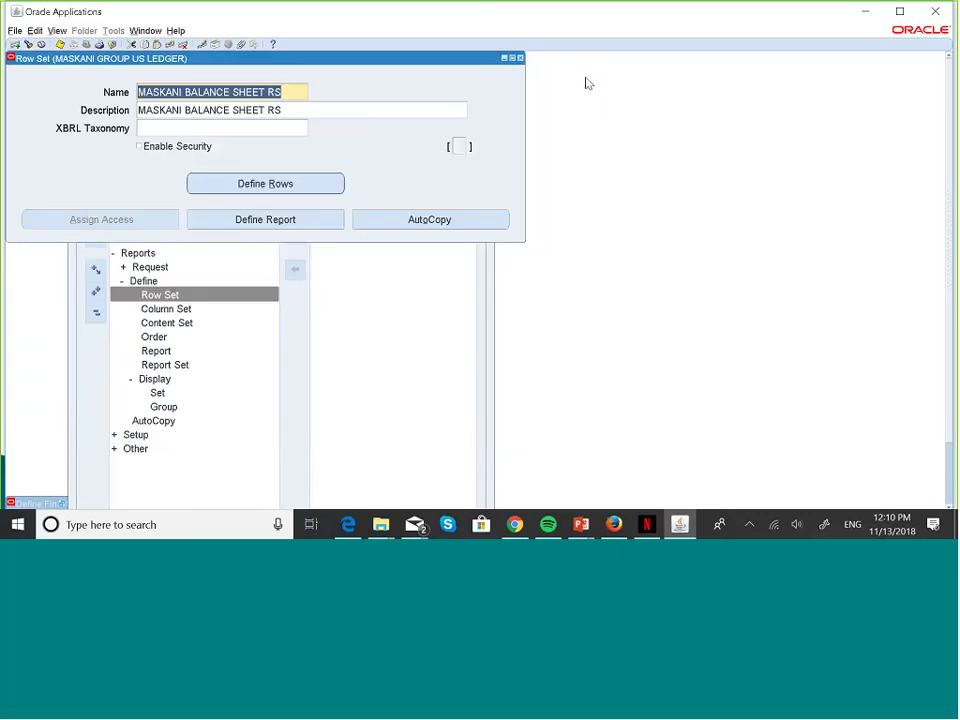
- Close the Row Set form, open Display Group, and query for existing MASKA% display groups
{"action": "left_click", "coordinate": [520, 58]}
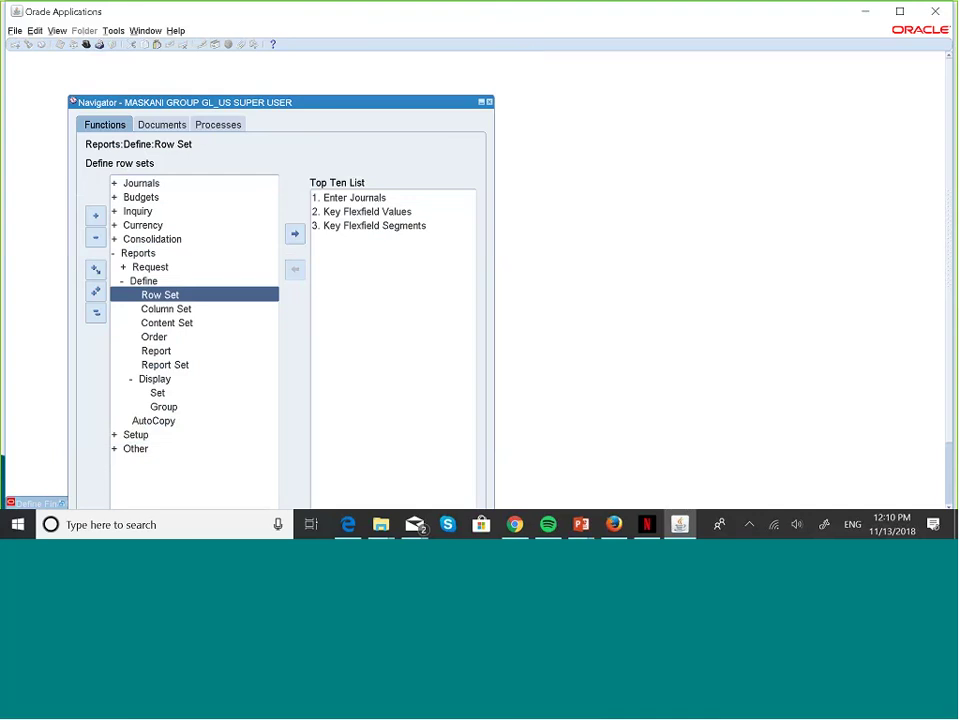
{"action": "left_click", "coordinate": [166, 408]}
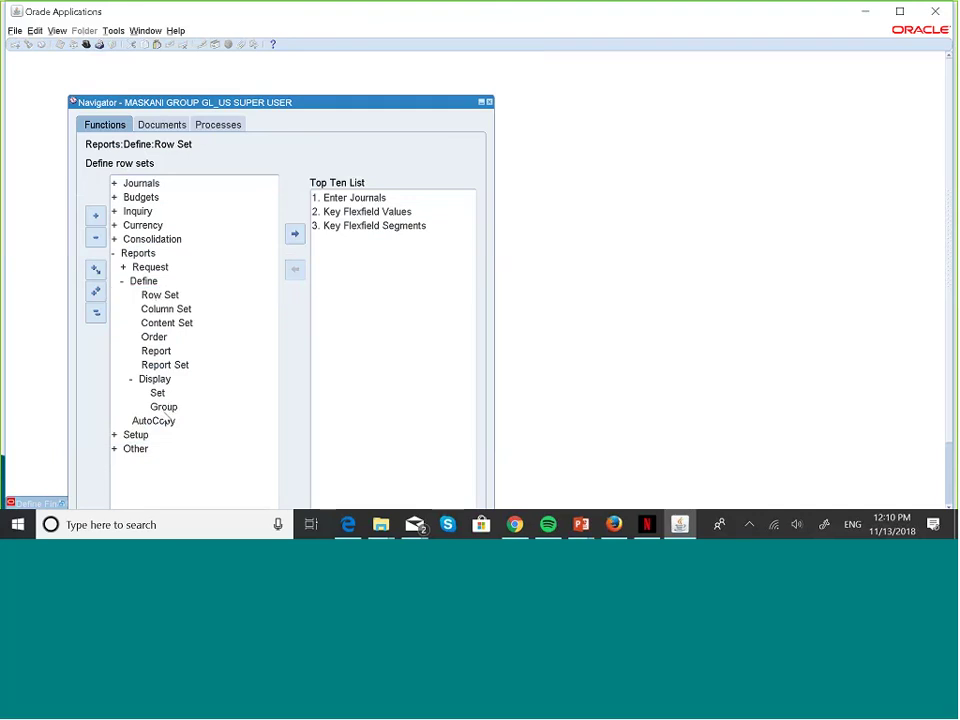
{"action": "double_click", "coordinate": [164, 410]}
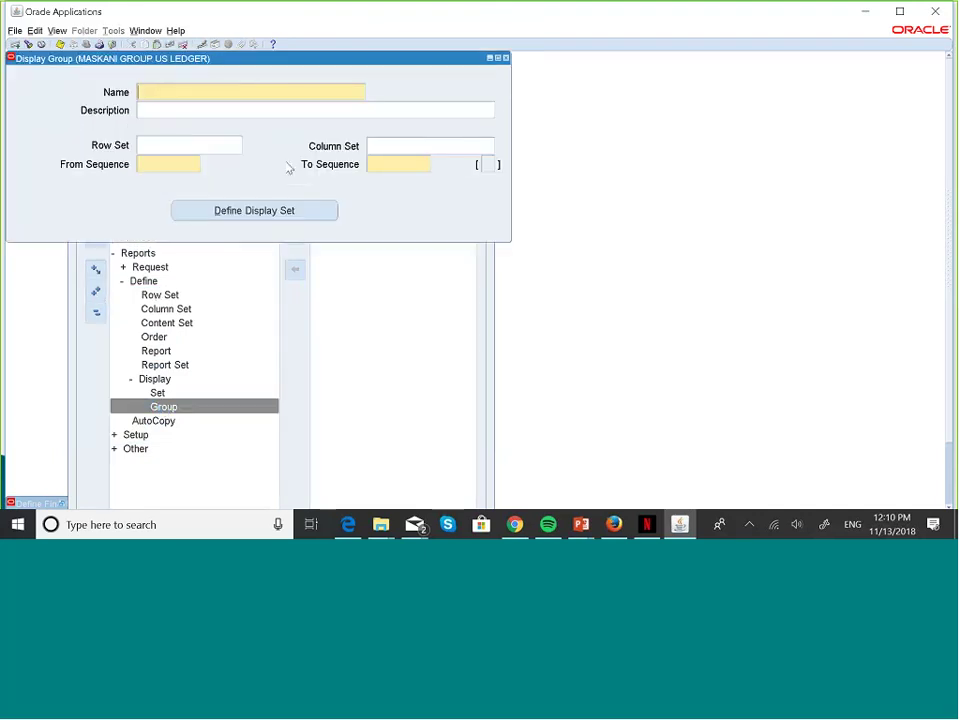
{"action": "key", "text": "F11"}
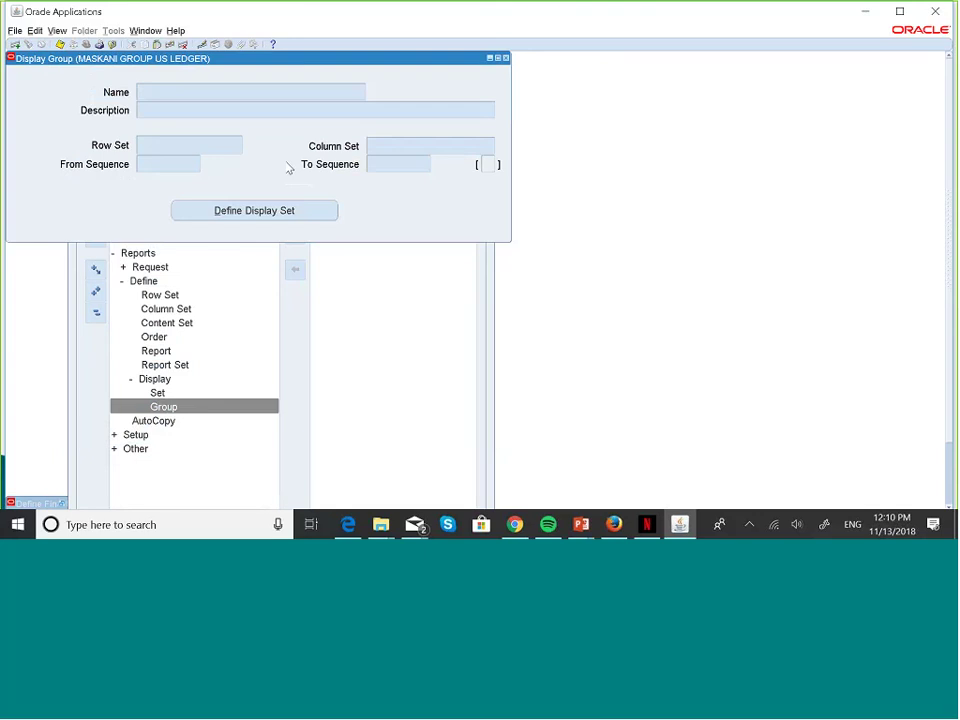
{"action": "type", "text": "MASKA%"}
{"action": "key", "text": "ctrl+F11"}
{"action": "type", "text": "MASKA%"}
{"action": "key", "text": "ctrl+F11"}
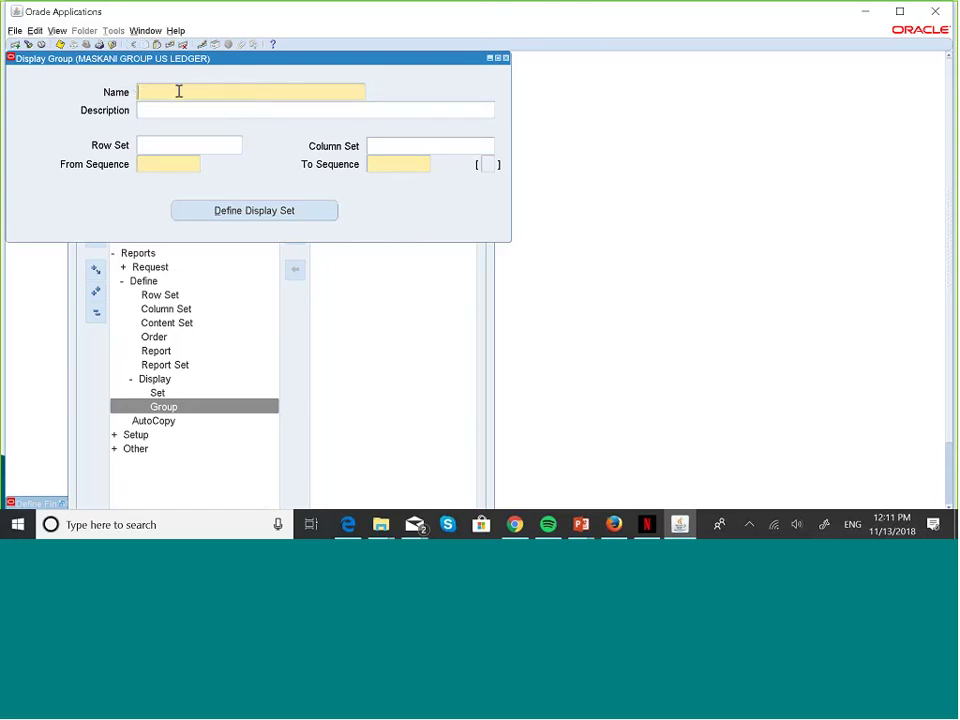
- Name the display group MASKANI DISPLAY GROUP and reuse the name as its description
{"action": "type", "text": "MASKANI DISPLAY GROUP"}
{"action": "key", "text": "Tab"}
{"action": "key", "text": "shift+Tab"}
{"action": "key", "text": "ctrl+c"}
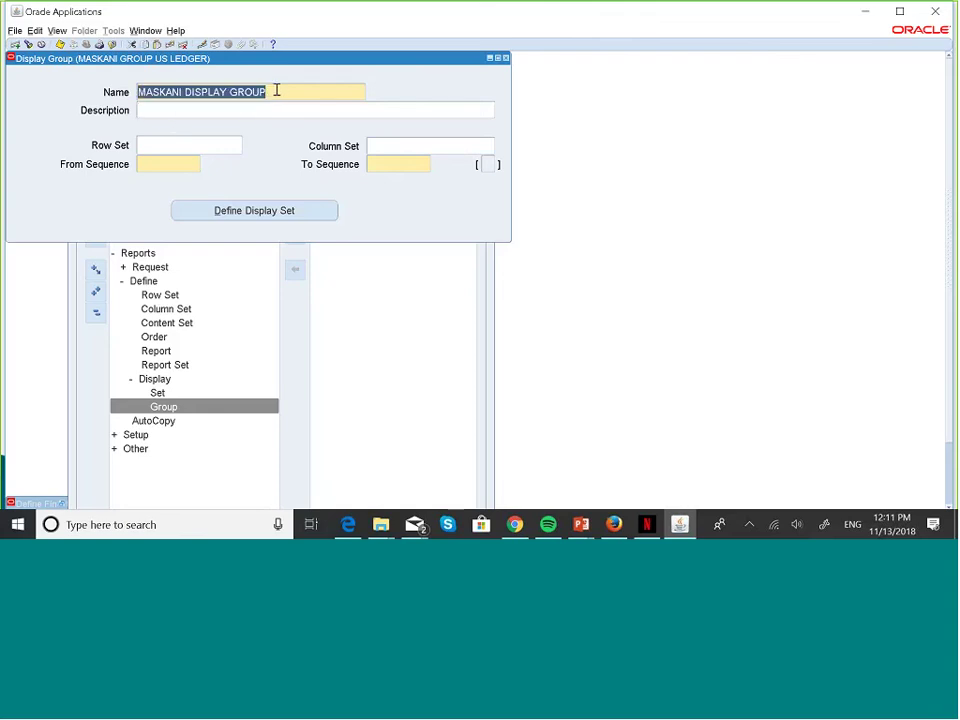
{"action": "left_click", "coordinate": [253, 106]}
{"action": "key", "text": "ctrl+v"}
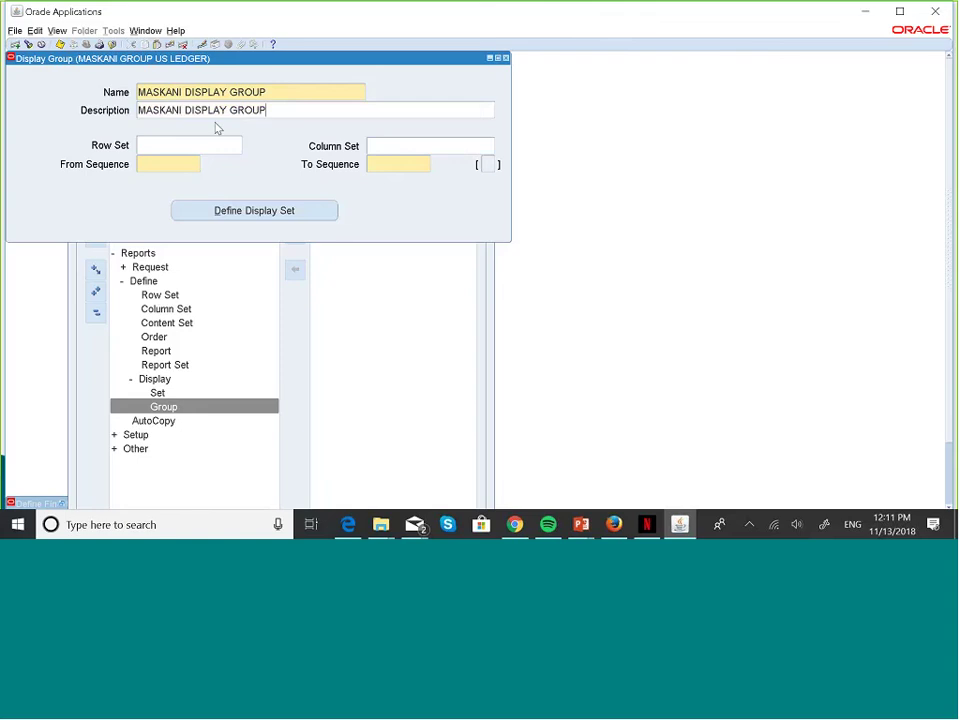
- Assign row set MASKANI BALANCE SHEET RS from the MASKANI % list
{"action": "left_click", "coordinate": [167, 146]}
{"action": "left_click", "coordinate": [240, 147]}
{"action": "type", "text": "MA"}
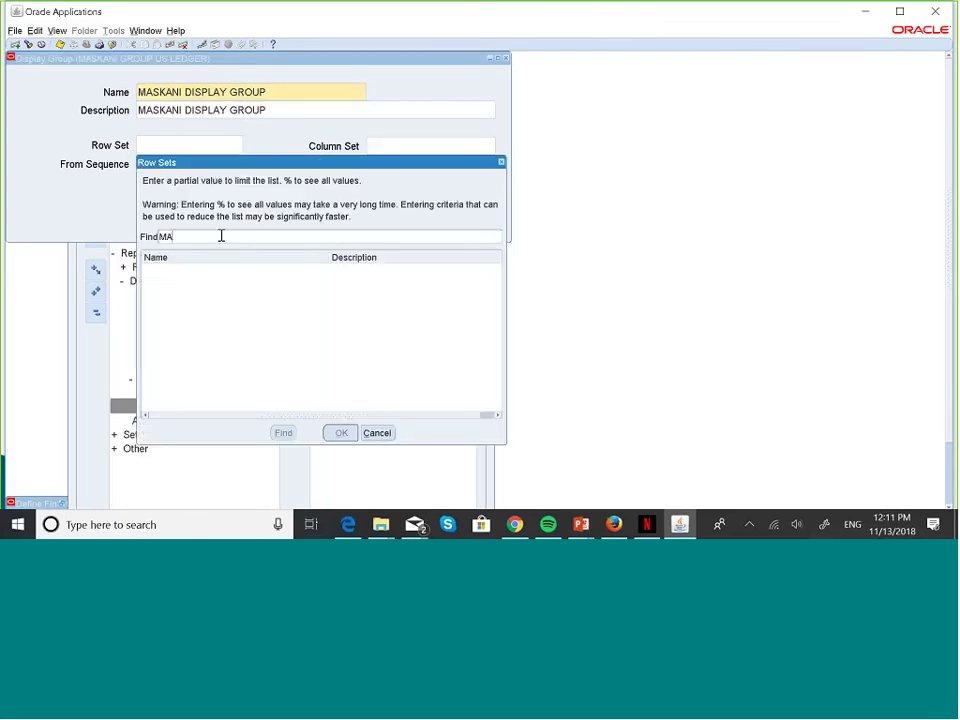
{"action": "type", "text": "SKANI %"}
{"action": "left_click", "coordinate": [283, 433]}
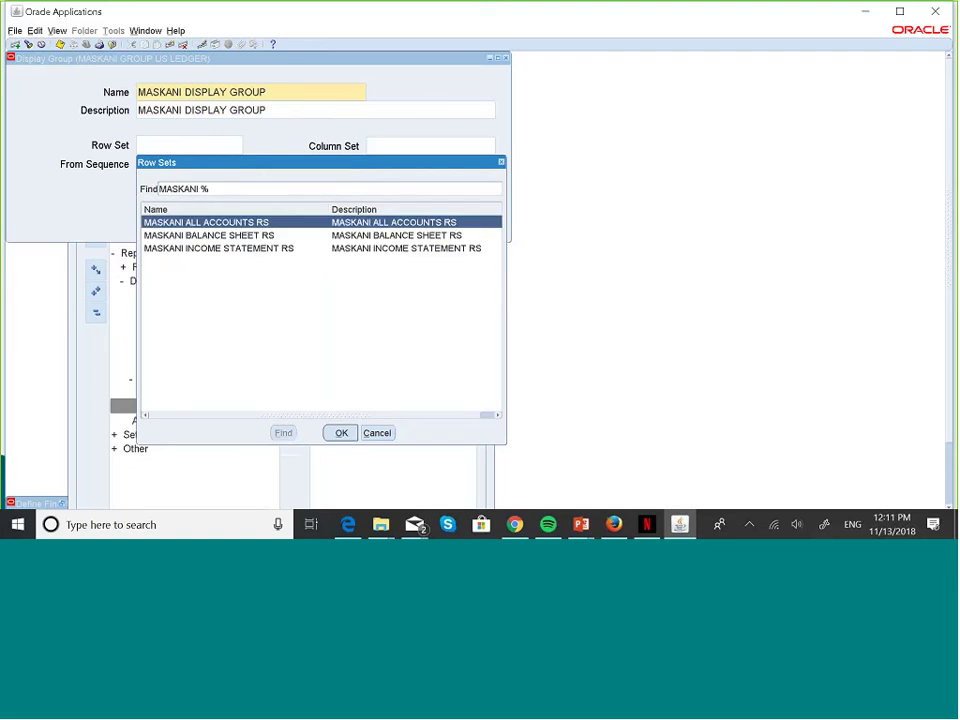
{"action": "left_click", "coordinate": [253, 237]}
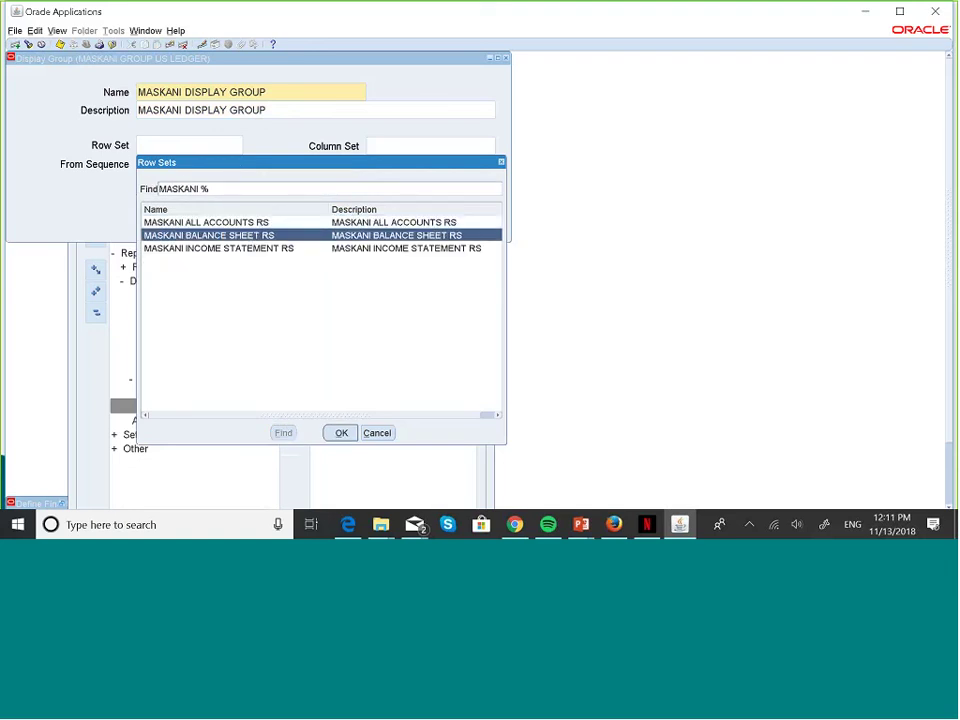
{"action": "left_click", "coordinate": [338, 433]}
- Set the From and To Sequence both to 20
{"action": "left_click", "coordinate": [175, 165]}
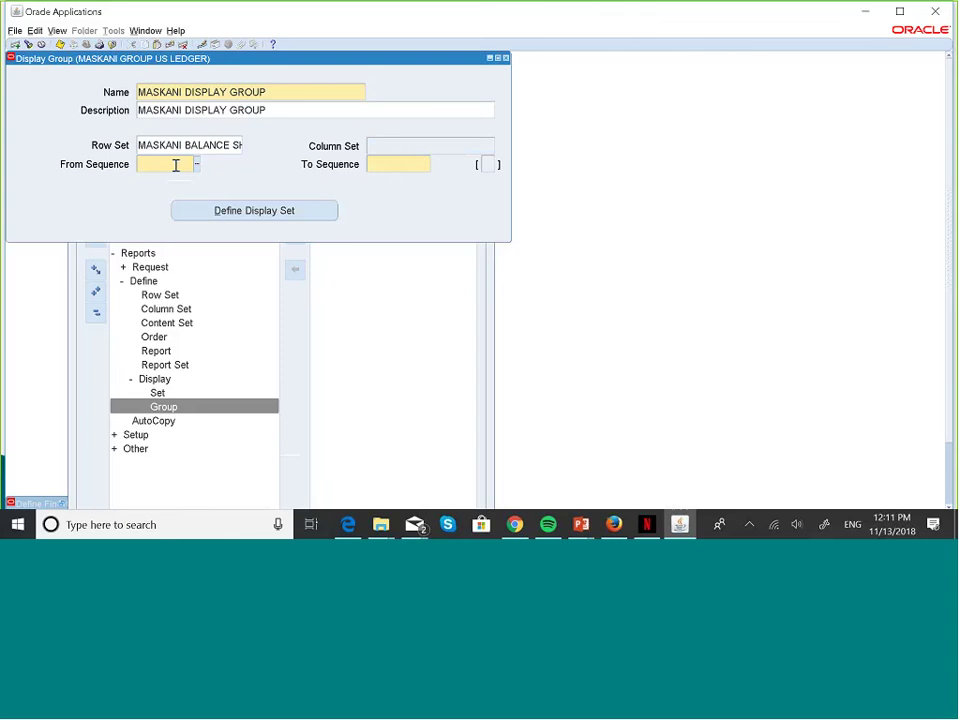
{"action": "type", "text": "20"}
{"action": "left_click", "coordinate": [383, 162]}
{"action": "type", "text": "20"}
{"action": "left_click_drag", "start_coordinate": [386, 164], "coordinate": [164, 147]}
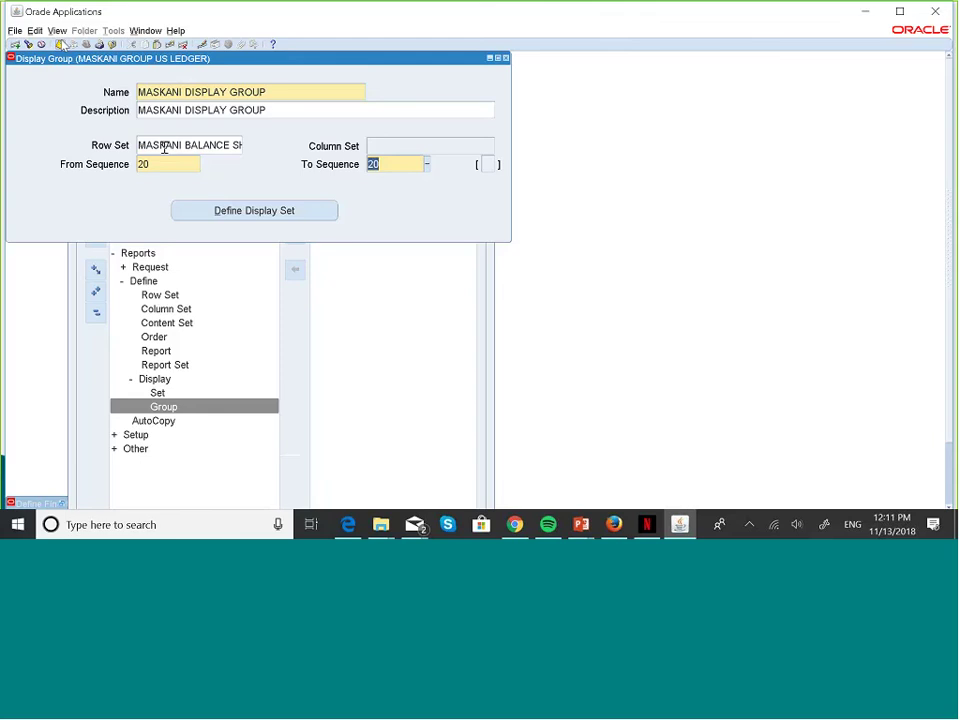
- Define display set MASKANI DISPLAY SET, pasting its name as the description
{"action": "left_click", "coordinate": [274, 212]}
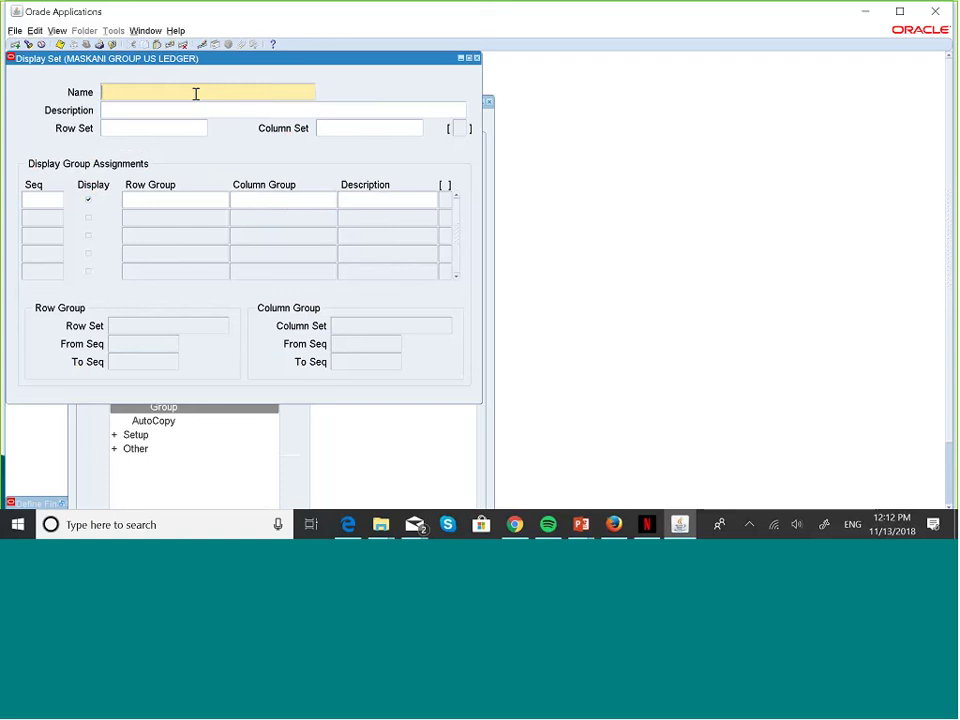
{"action": "type", "text": "MASKANI DIS"}
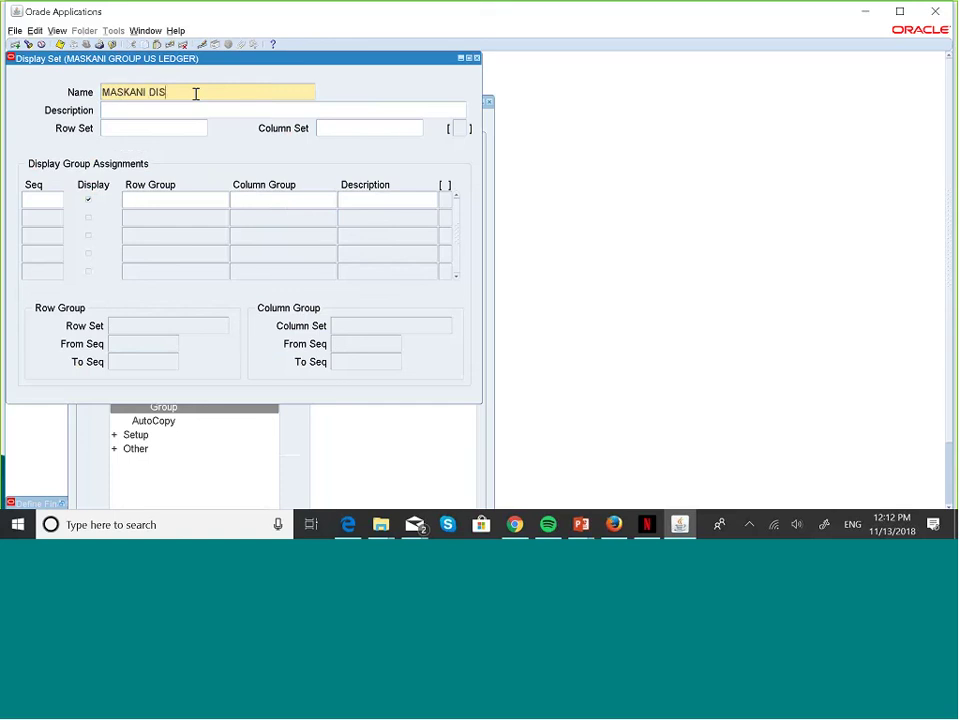
{"action": "type", "text": "PLAY SET"}
{"action": "left_click", "coordinate": [201, 113]}
{"action": "type", "text": "MASKANI DIS"}
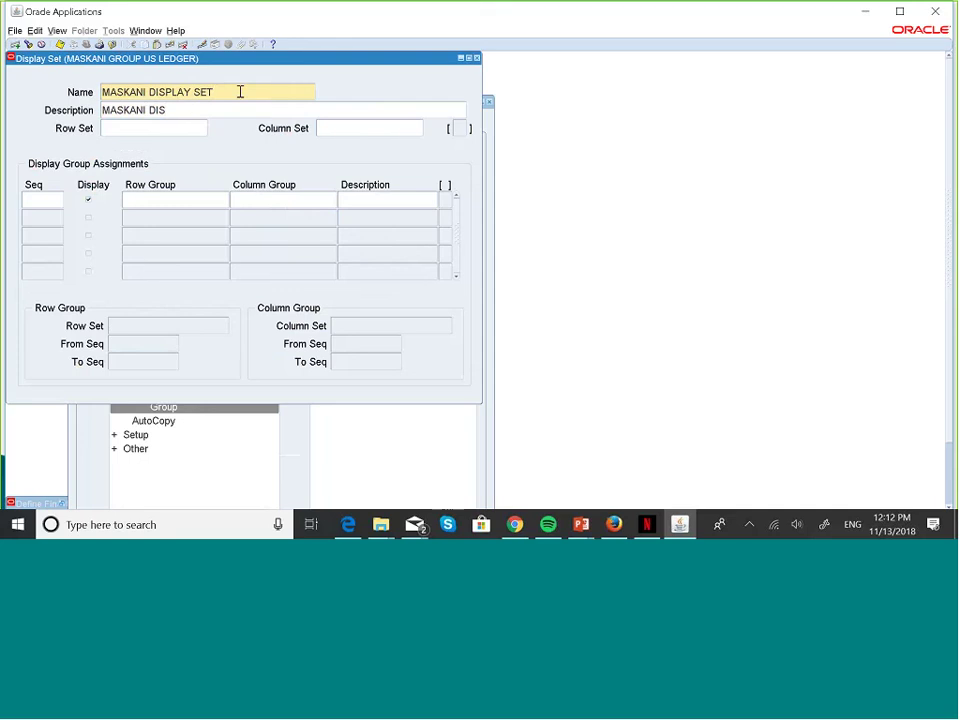
{"action": "left_click", "coordinate": [238, 91]}
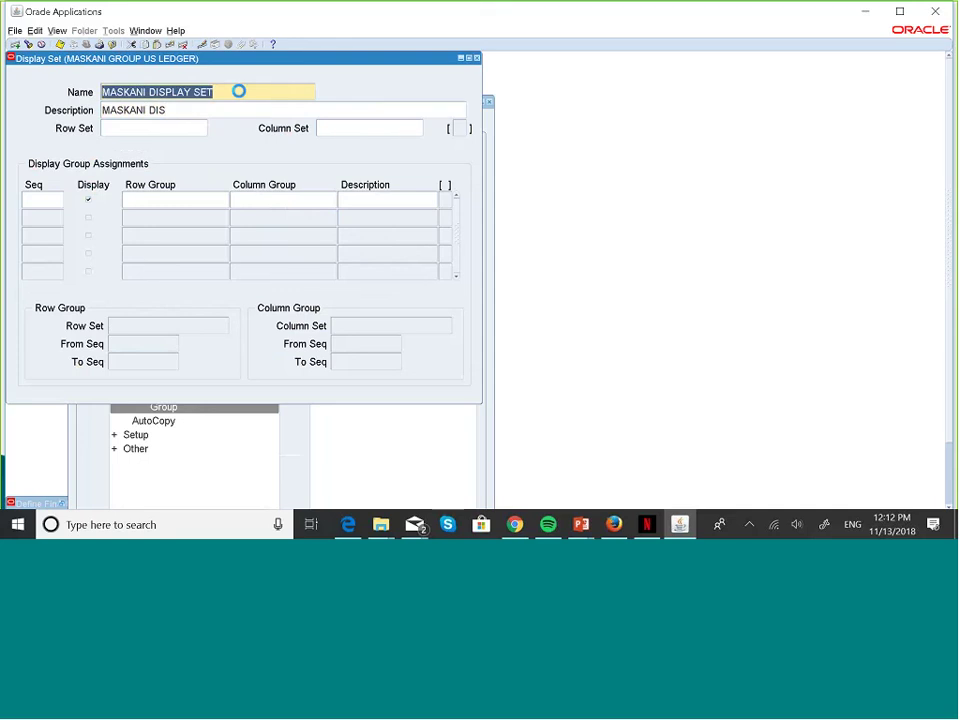
{"action": "key", "text": "ctrl+c"}
{"action": "left_click", "coordinate": [214, 109]}
{"action": "key", "text": "ctrl+v"}
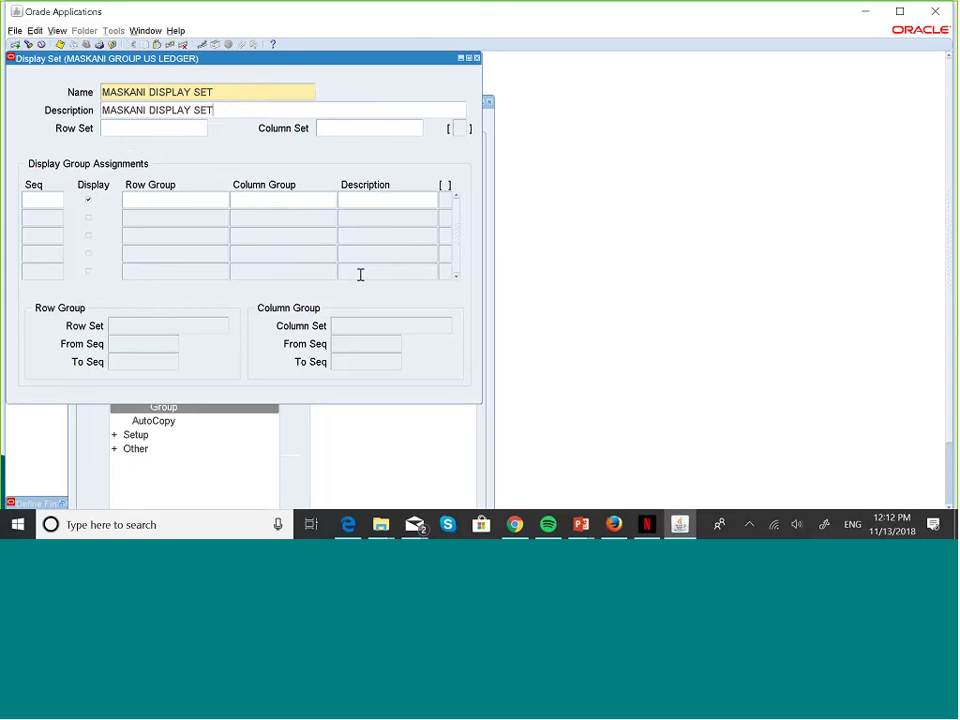
{"action": "key", "text": "super+Tab"}
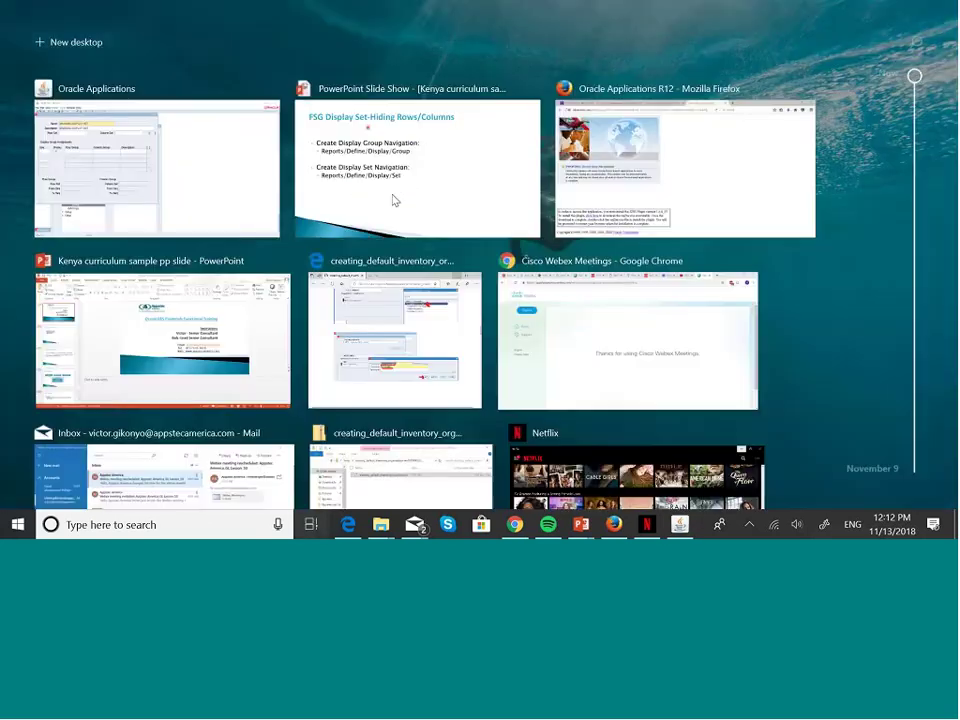
- Advance the PowerPoint slide show to the FSG Display Set diagram, then head back to Oracle
{"action": "left_click", "coordinate": [392, 198]}
{"action": "left_click", "coordinate": [391, 195]}
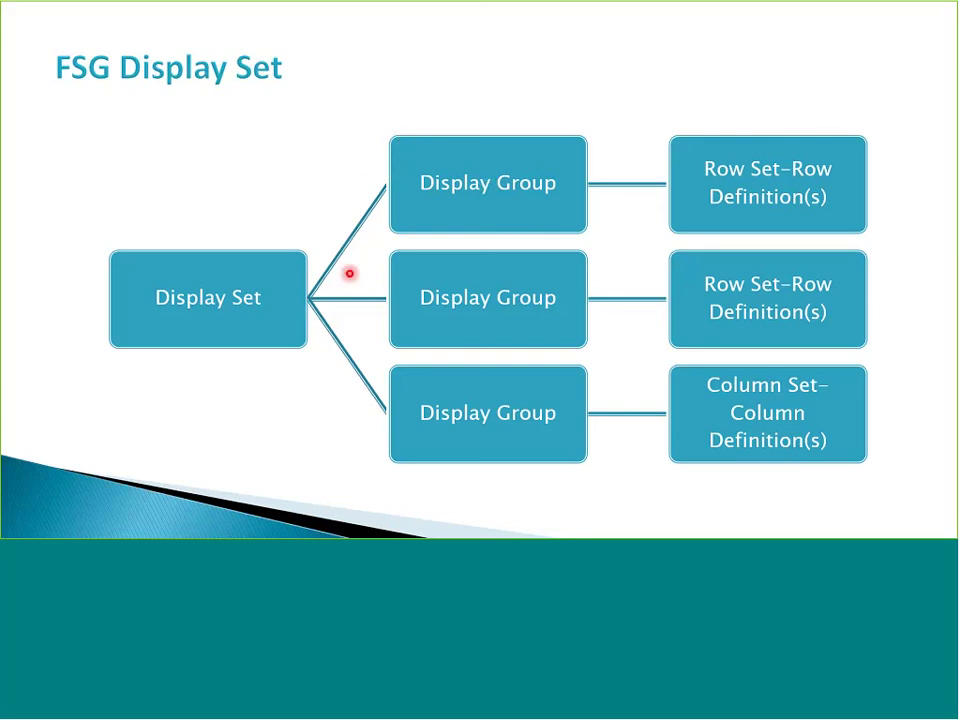
{"action": "key", "text": "super+Tab"}
- Back in Oracle, enter sequence 10 for the first display set assignment
{"action": "left_click", "coordinate": [388, 197]}
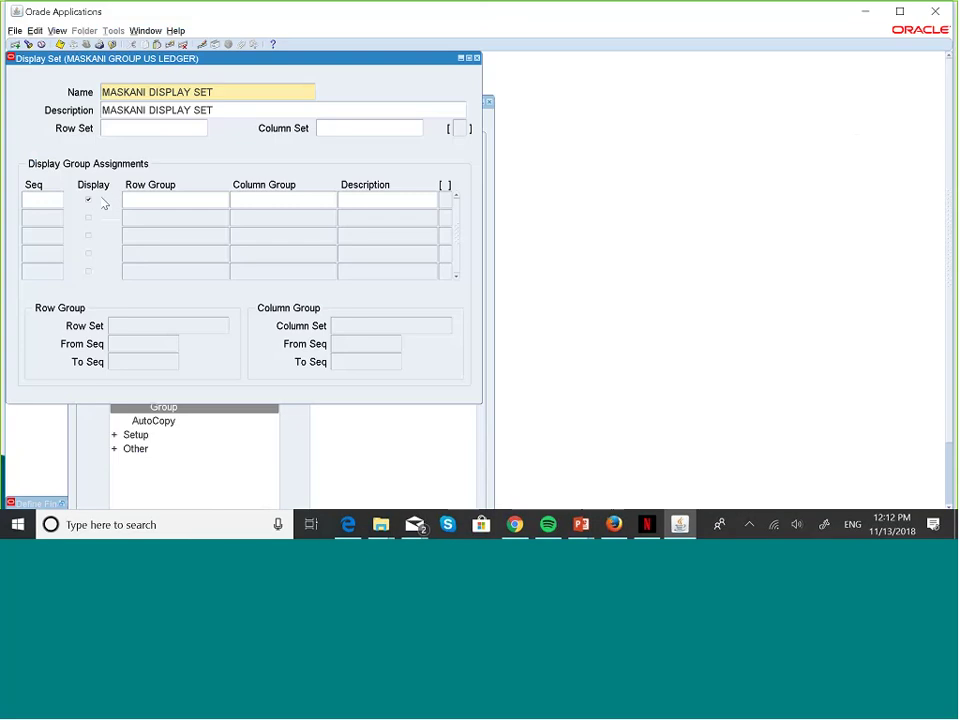
{"action": "left_click", "coordinate": [54, 200]}
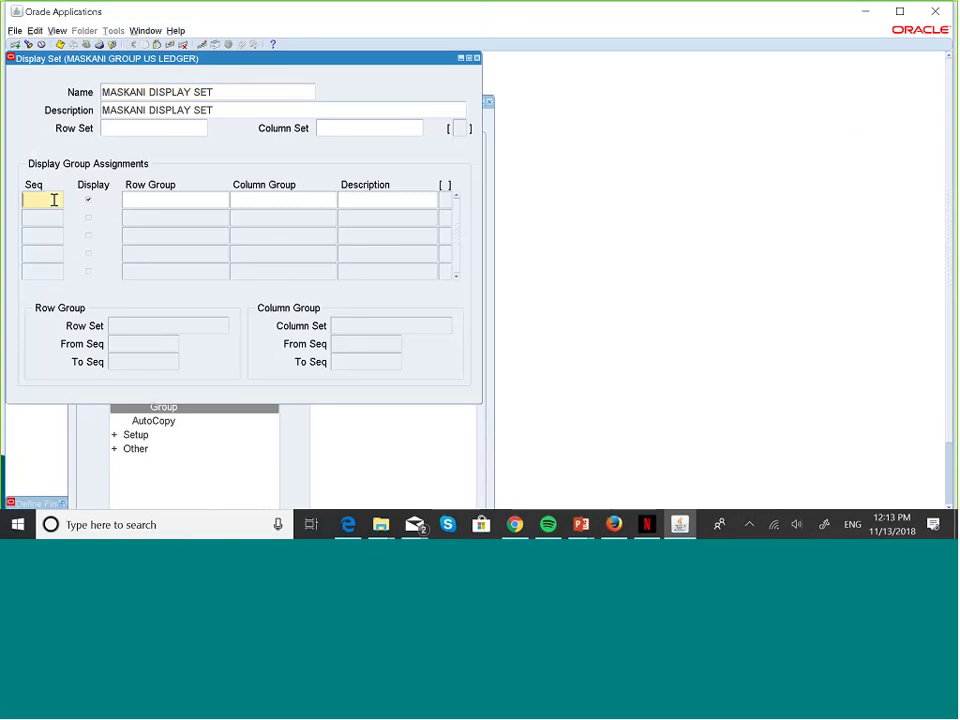
{"action": "type", "text": "10"}
{"action": "left_click", "coordinate": [180, 206]}
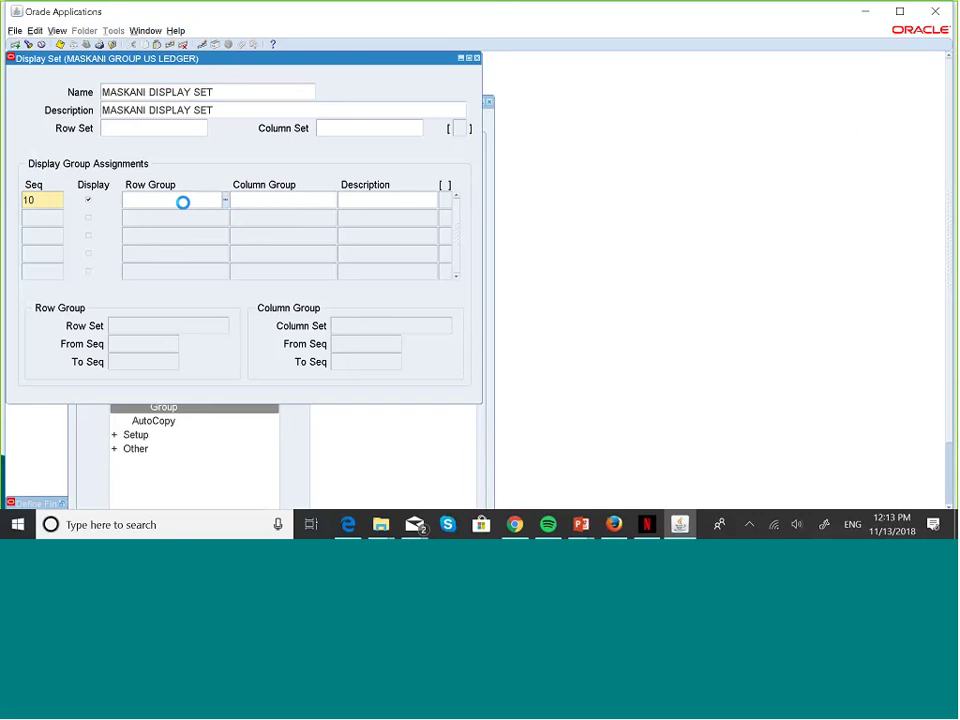
- Look up MASKANI and assign MASKANI DISPLAY GROUP as the row group for sequence 10
{"action": "left_click", "coordinate": [226, 202]}
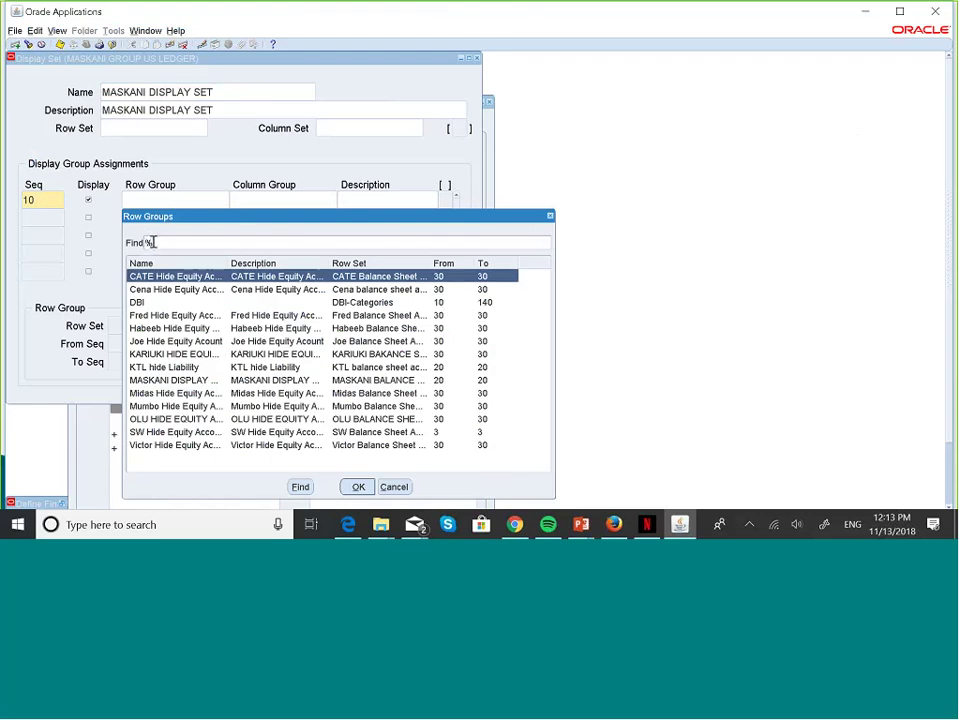
{"action": "type", "text": "MA"}
{"action": "type", "text": "SKANI"}
{"action": "left_click", "coordinate": [300, 486]}
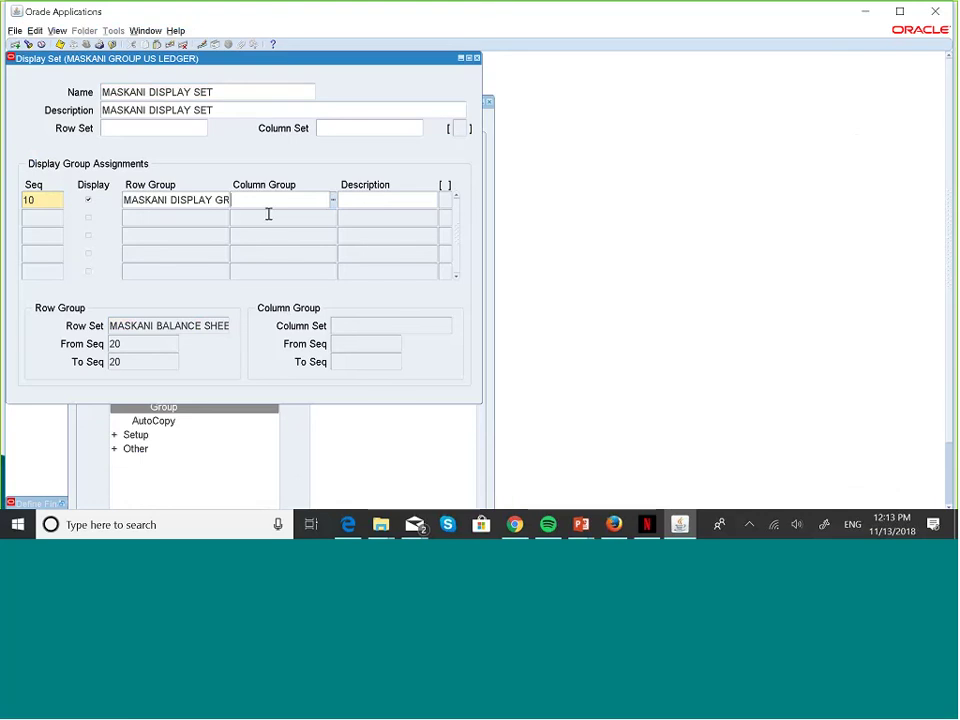
{"action": "triple_click", "coordinate": [194, 202]}
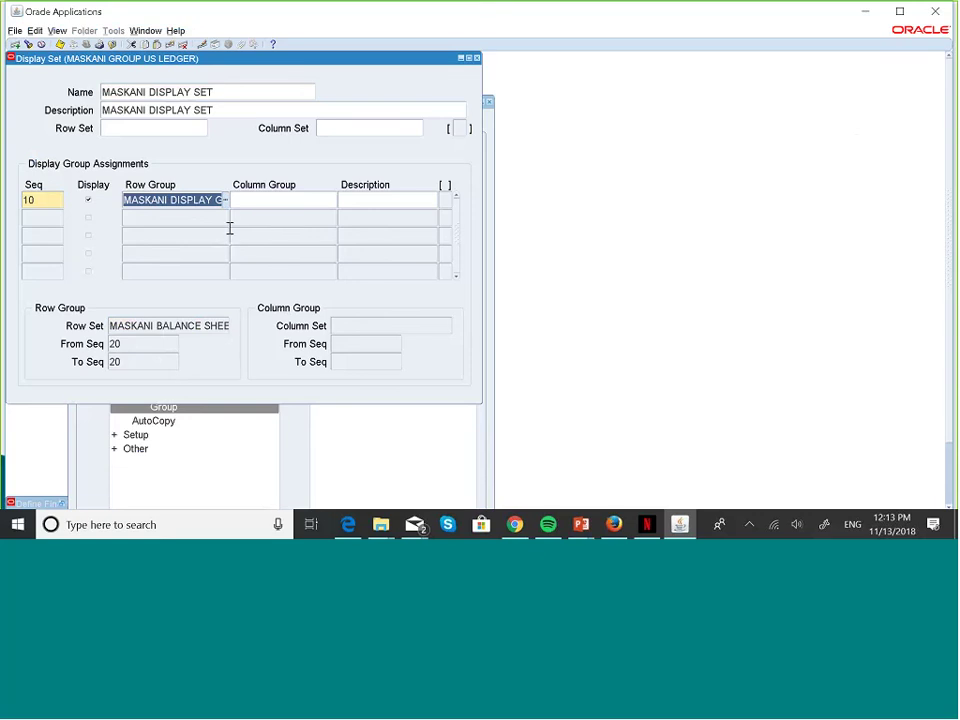
{"action": "left_click", "coordinate": [289, 196]}
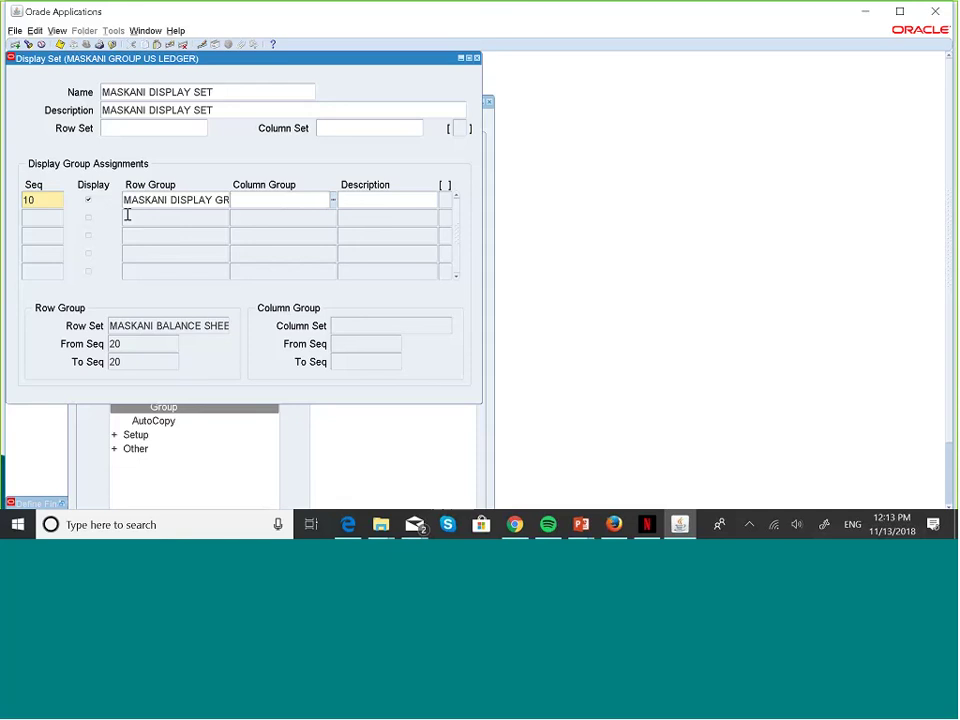
{"action": "left_click", "coordinate": [54, 216]}
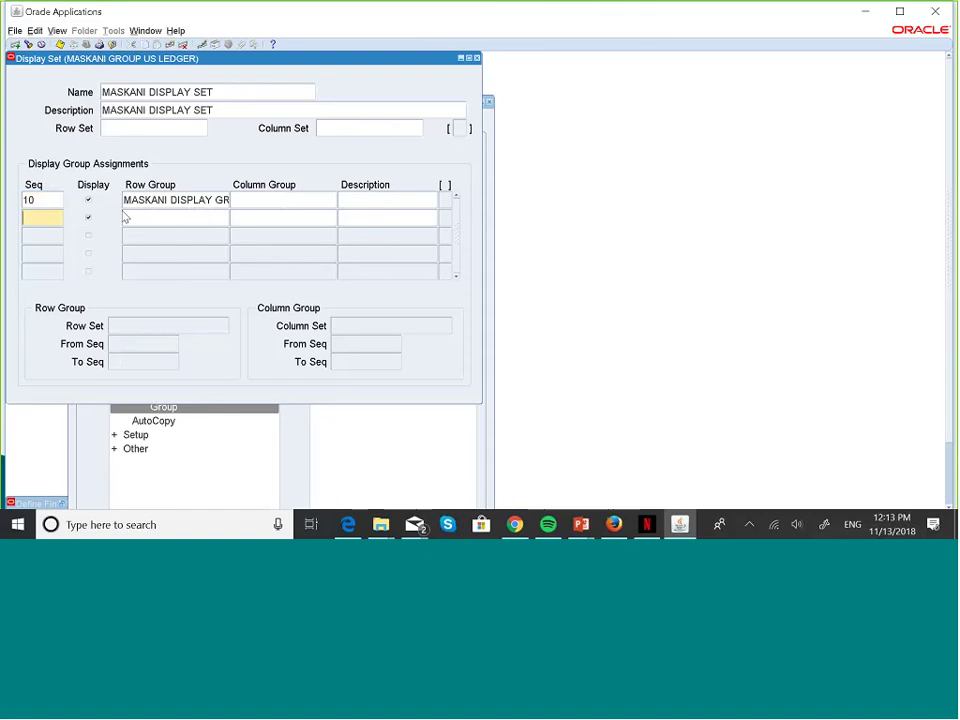
- Turn off Display for the MASKANI row group on sequence 10 and close the display set
{"action": "left_click", "coordinate": [47, 200]}
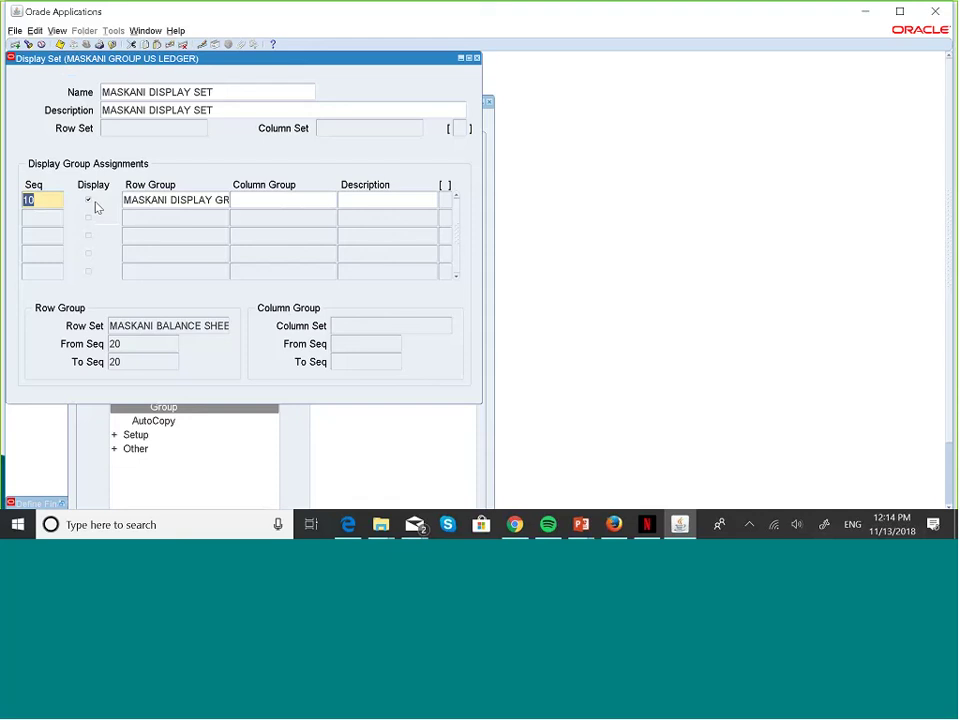
{"action": "left_click", "coordinate": [92, 205]}
{"action": "left_click", "coordinate": [476, 59]}
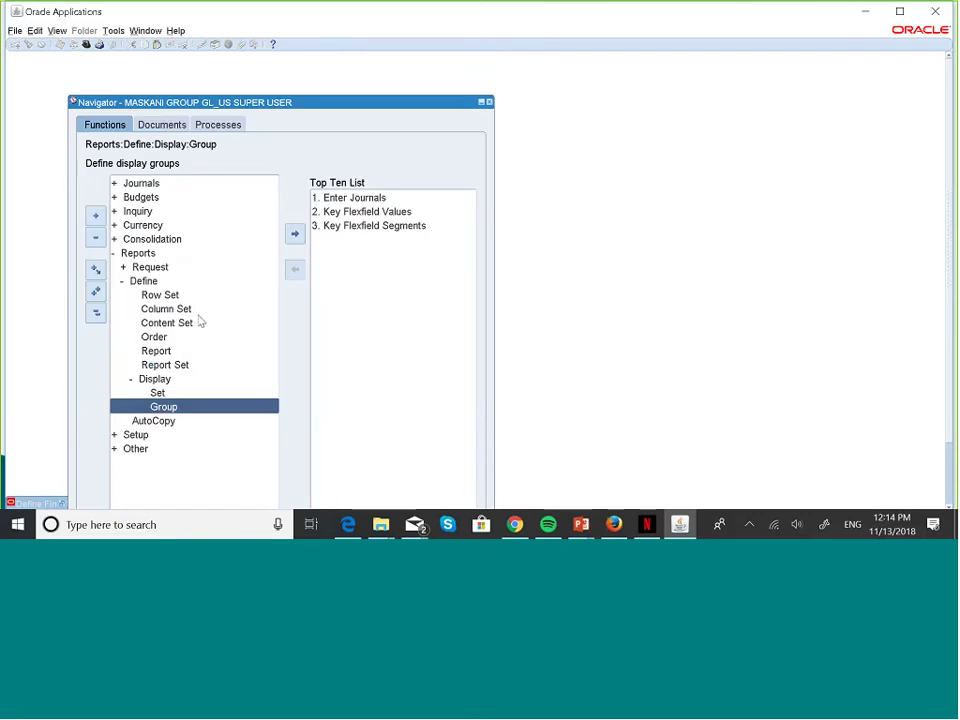
- Open Define Financial Report and query MASKA% to reach MASKANI GROUP BALANCE SHEET
{"action": "left_click", "coordinate": [165, 352]}
{"action": "double_click", "coordinate": [165, 352]}
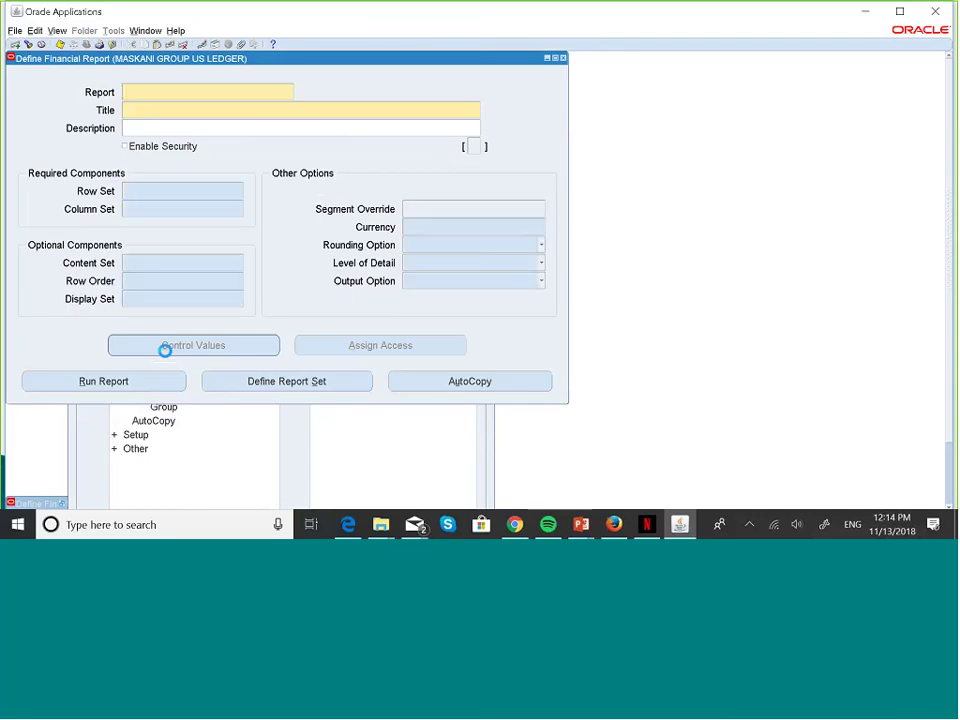
{"action": "type", "text": "MASKANI BUDGET/ACTUALS COMP."}
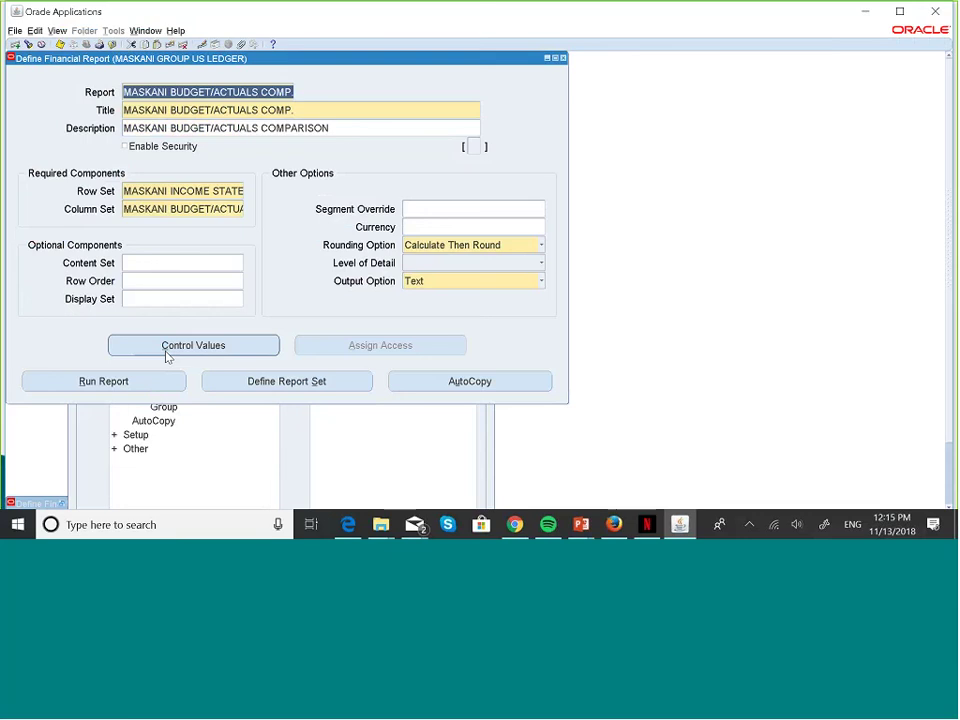
{"action": "key", "text": "Down"}
{"action": "key", "text": "Down"}
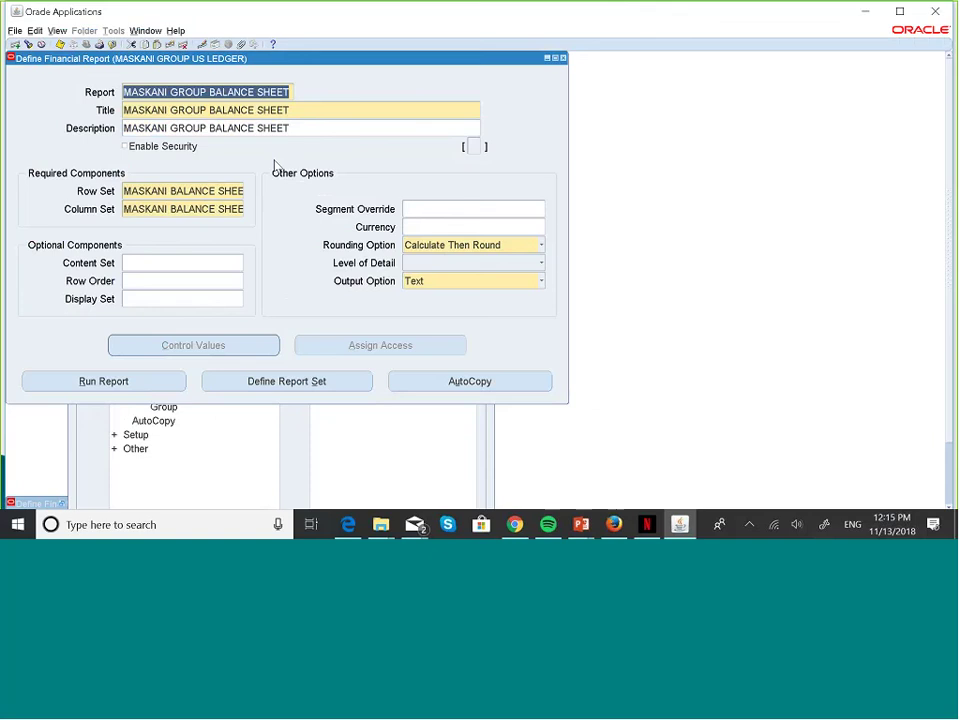
- Check the row and column sets, then assign MASKANI ROW ORDER and MASKANI DISPLAY SET
{"action": "left_click", "coordinate": [214, 189]}
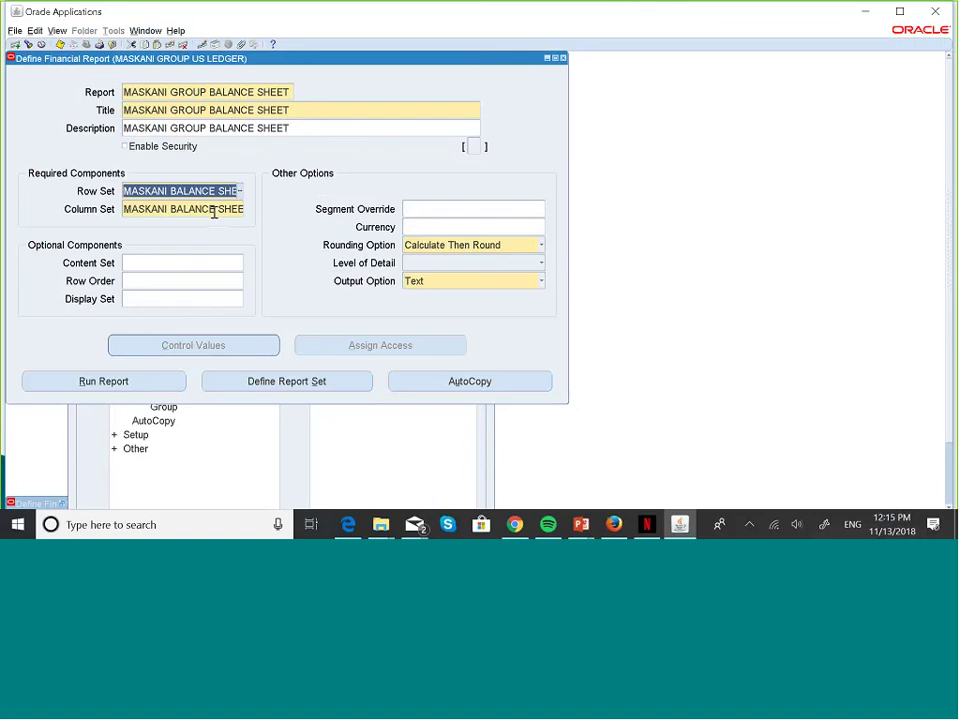
{"action": "left_click", "coordinate": [213, 209]}
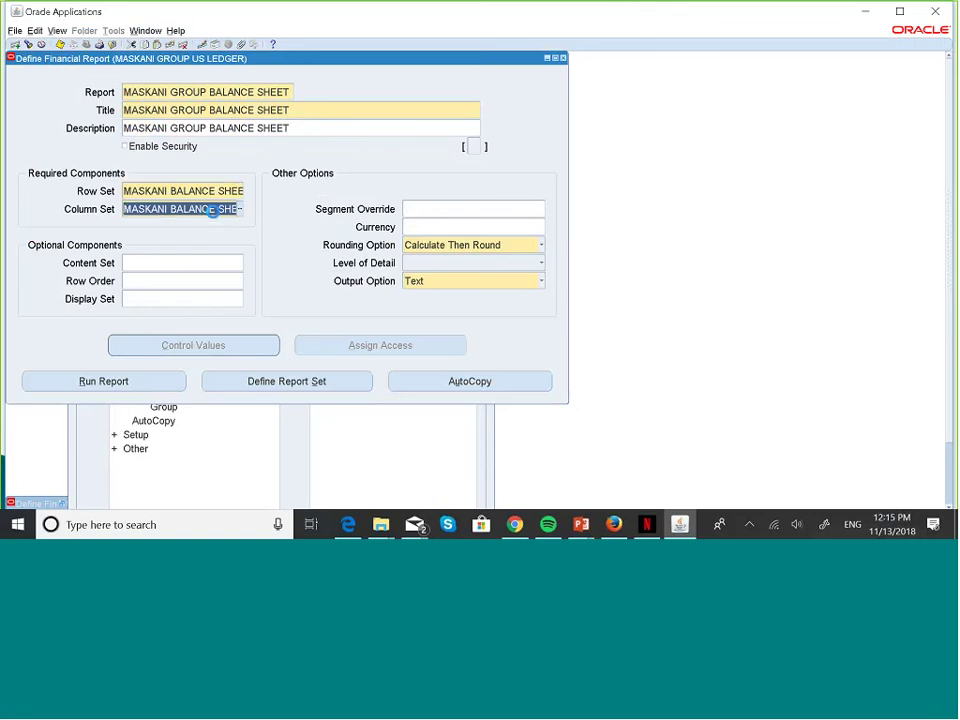
{"action": "left_click", "coordinate": [184, 282]}
{"action": "type", "text": "M"}
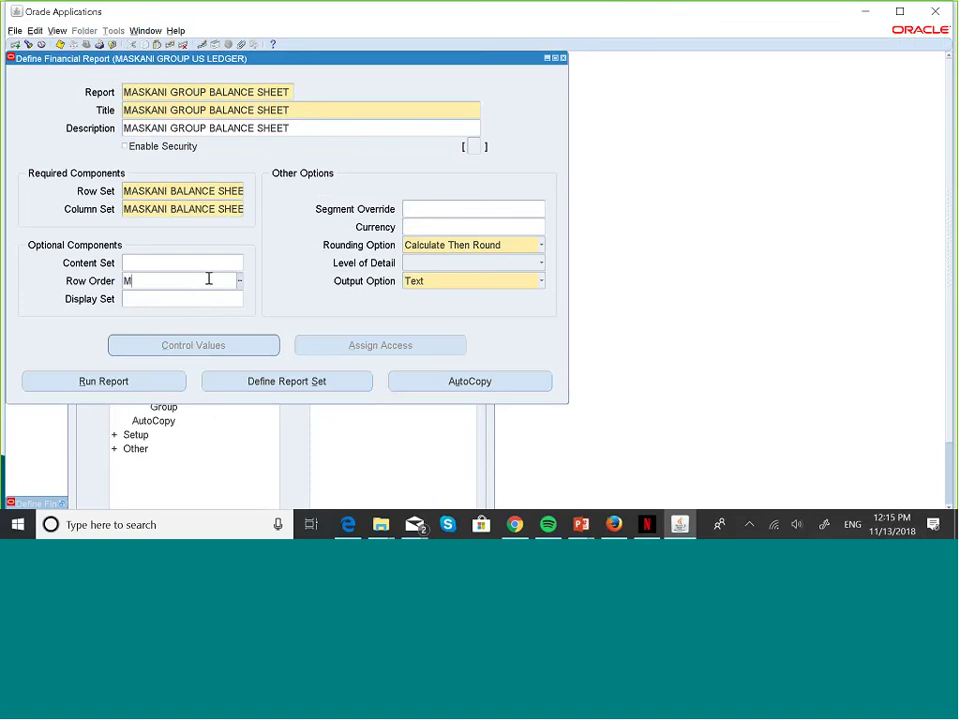
{"action": "type", "text": "ASK"}
{"action": "key", "text": "Tab"}
{"action": "type", "text": "MA"}
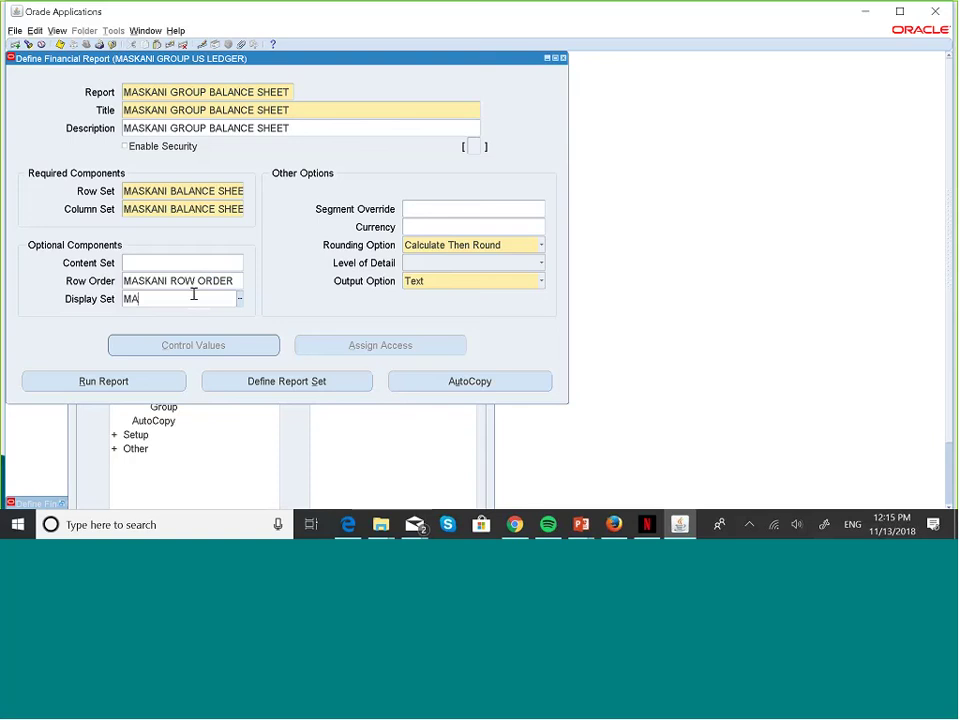
{"action": "type", "text": "SKA"}
{"action": "key", "text": "Tab"}
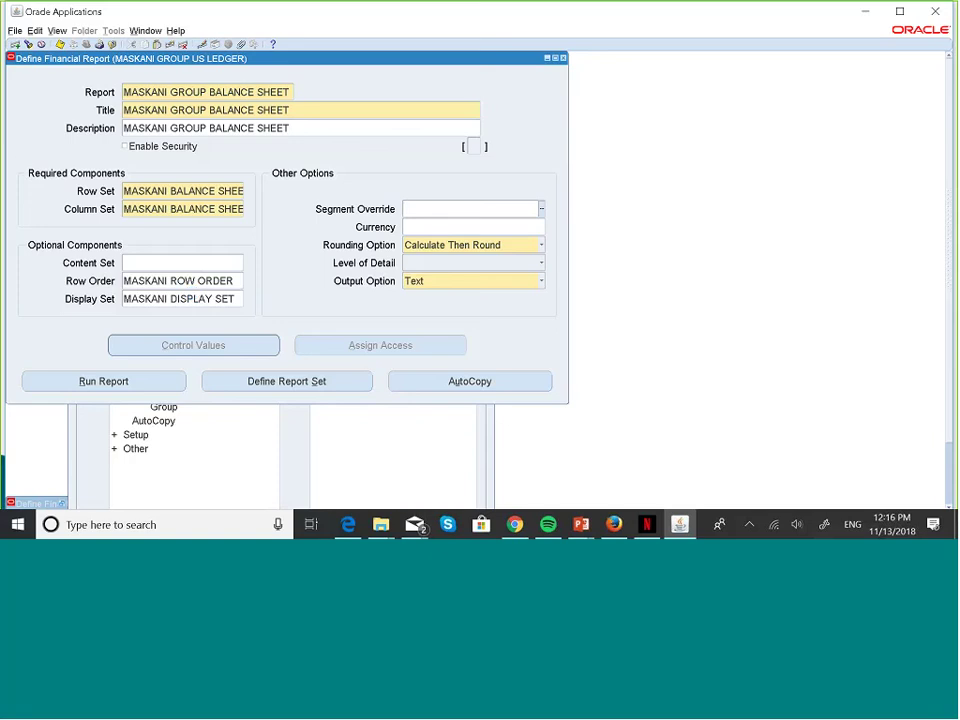
- Run the report, saving the changes and acknowledging the FRM-40400 message
{"action": "left_click", "coordinate": [156, 384]}
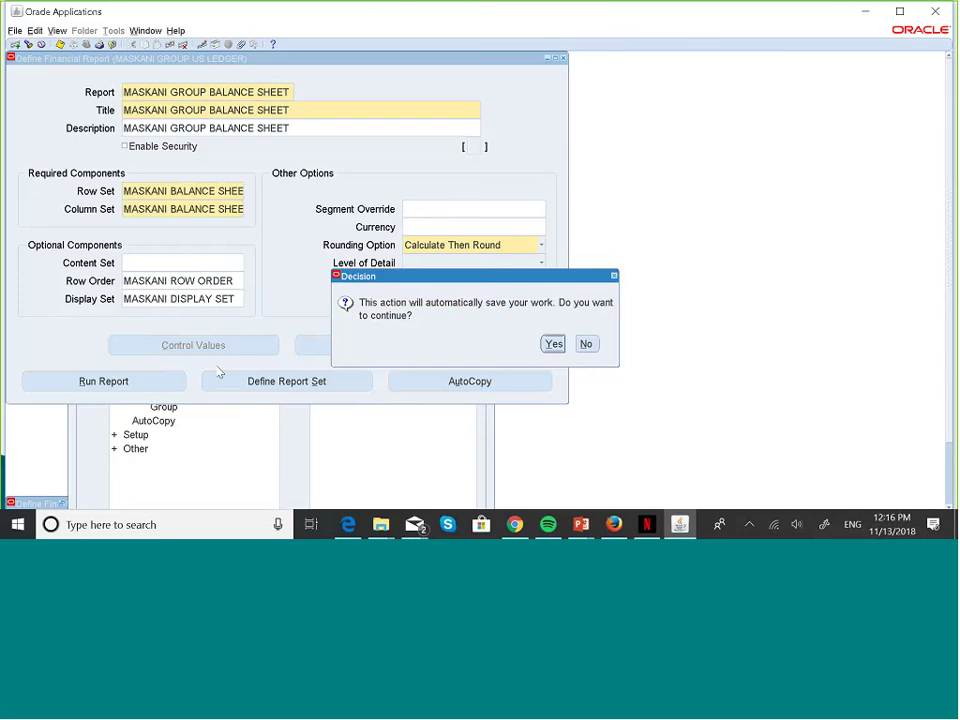
{"action": "left_click", "coordinate": [554, 345]}
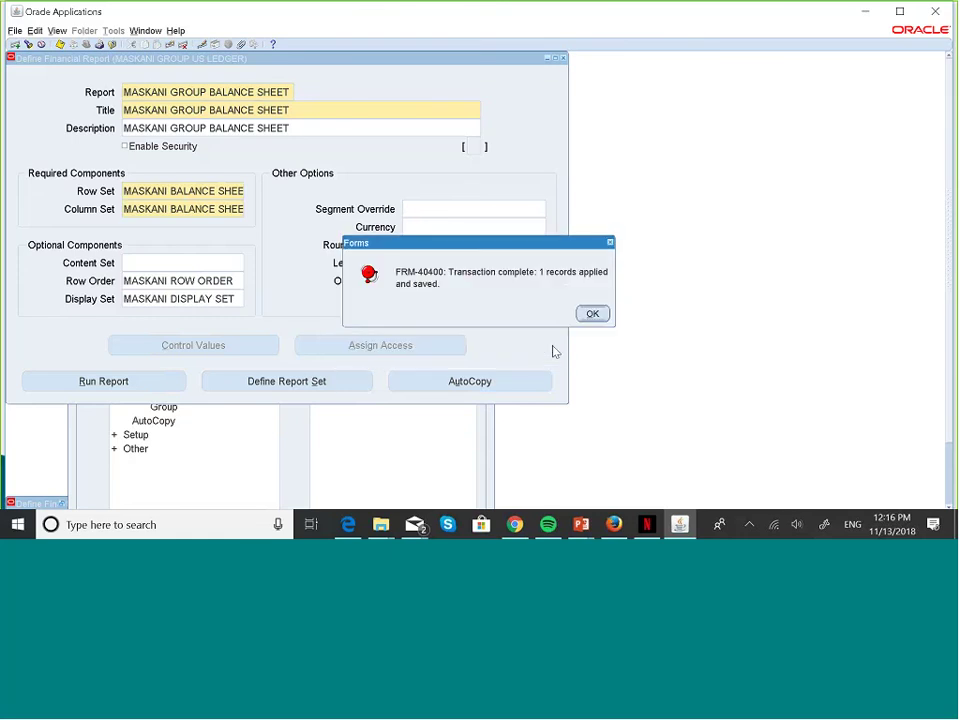
{"action": "left_click", "coordinate": [593, 314]}
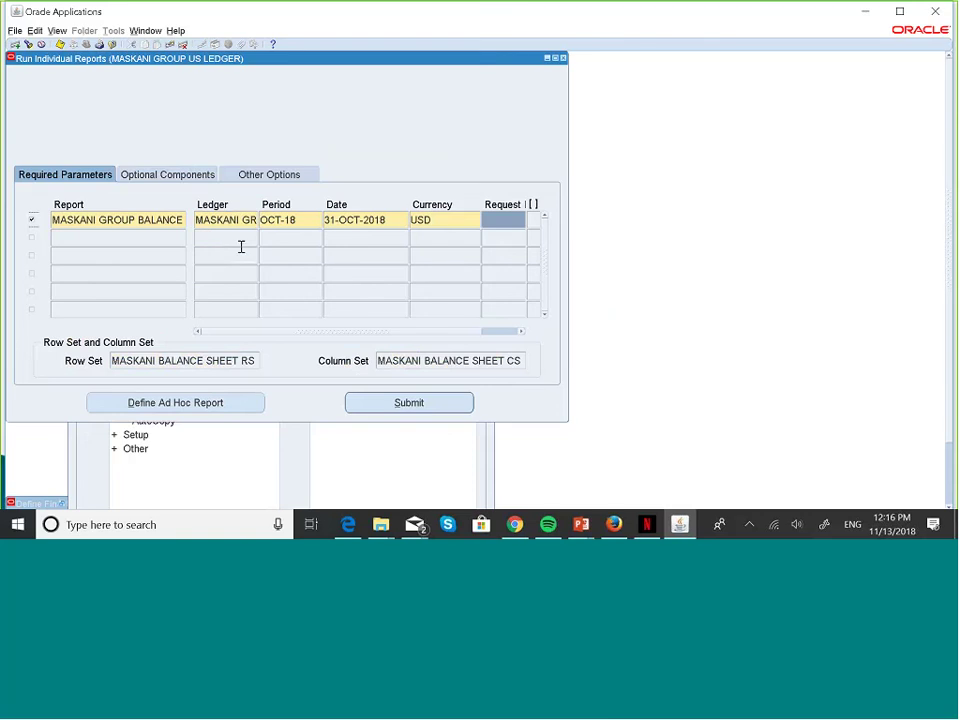
- Submit the MASKANI GROUP BALANCE SHEET run for OCT-18, note its request ID, and bring up Find Requests
{"action": "left_click", "coordinate": [177, 178]}
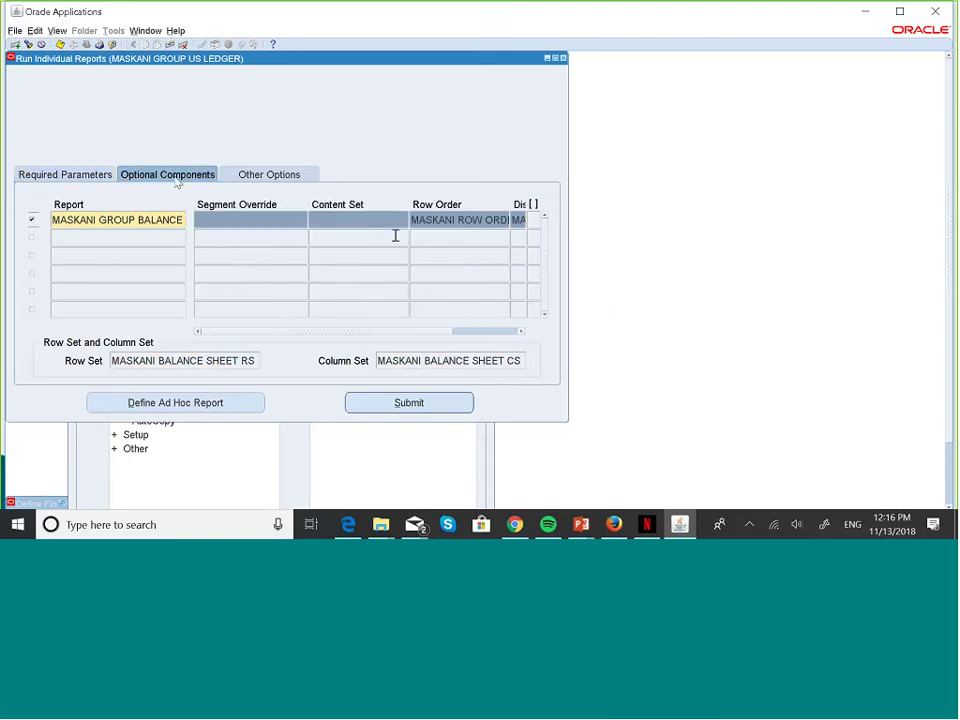
{"action": "left_click_drag", "start_coordinate": [420, 331], "coordinate": [462, 333]}
{"action": "left_click", "coordinate": [66, 175]}
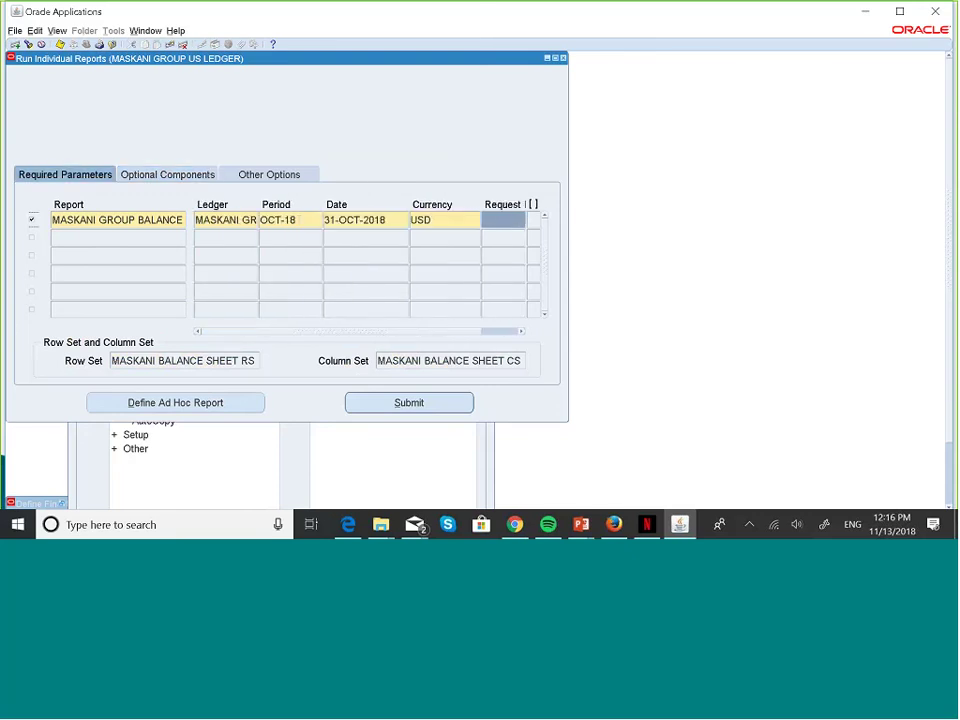
{"action": "left_click", "coordinate": [408, 405]}
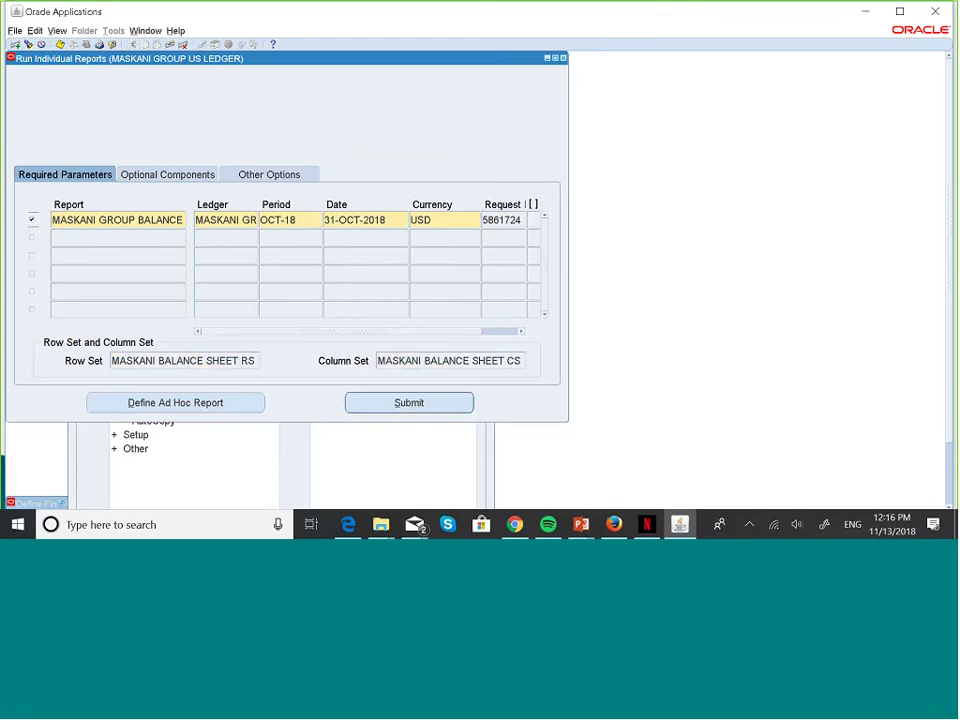
{"action": "left_click", "coordinate": [517, 222]}
{"action": "key", "text": "ctrl+c"}
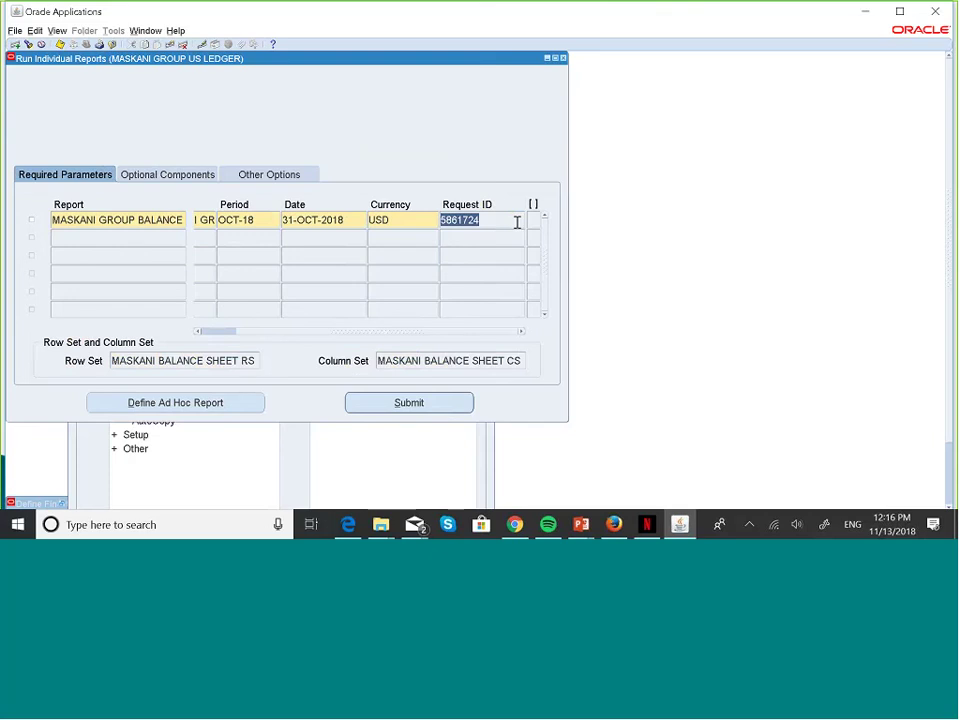
{"action": "key", "text": "alt+v"}
{"action": "key", "text": "r"}
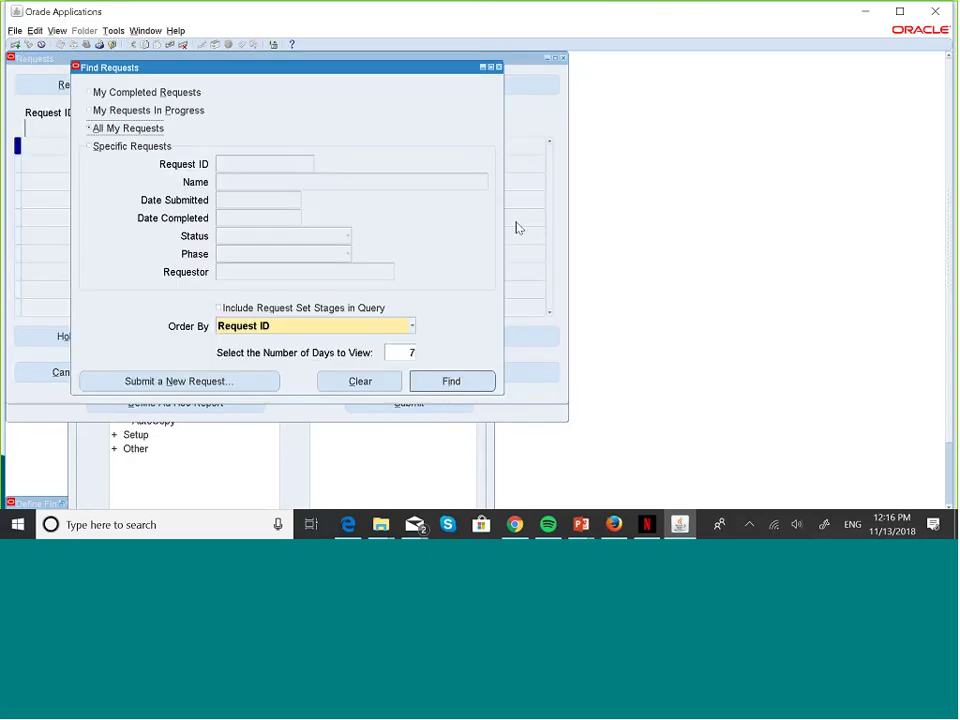
- Find specific request 5861724 and refresh until it shows Completed with Normal status
{"action": "left_click", "coordinate": [89, 146]}
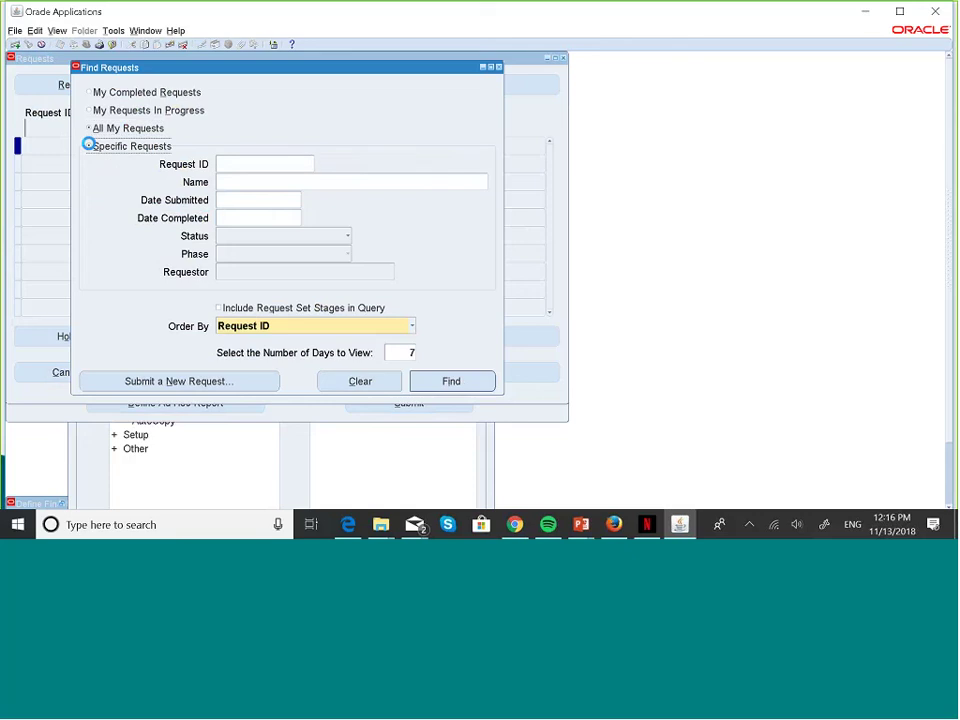
{"action": "left_click", "coordinate": [236, 160]}
{"action": "key", "text": "ctrl+v"}
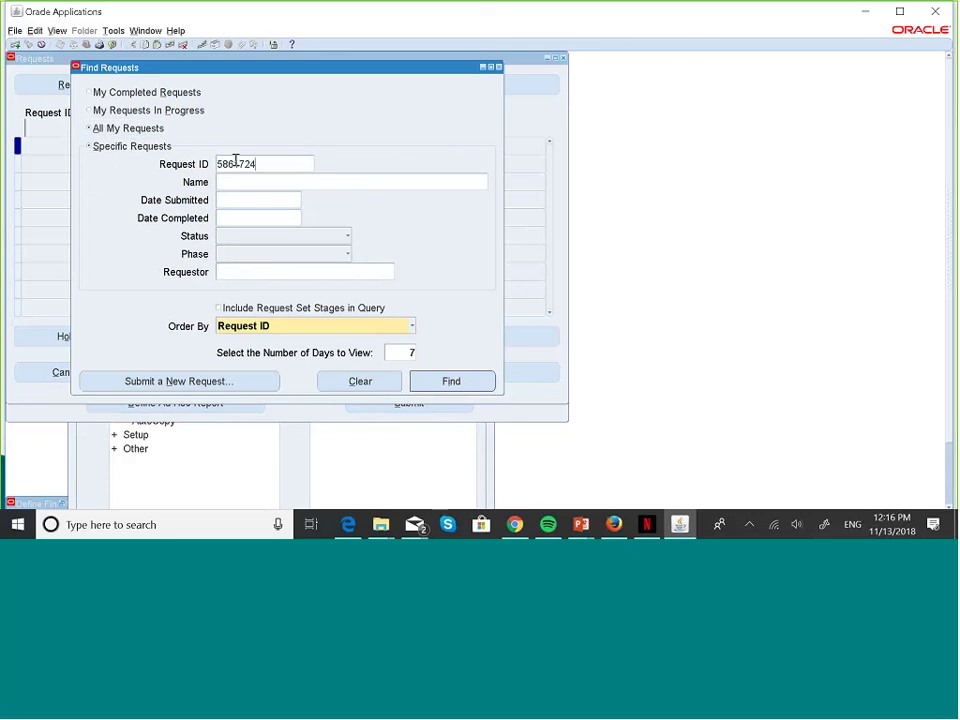
{"action": "left_click", "coordinate": [450, 380]}
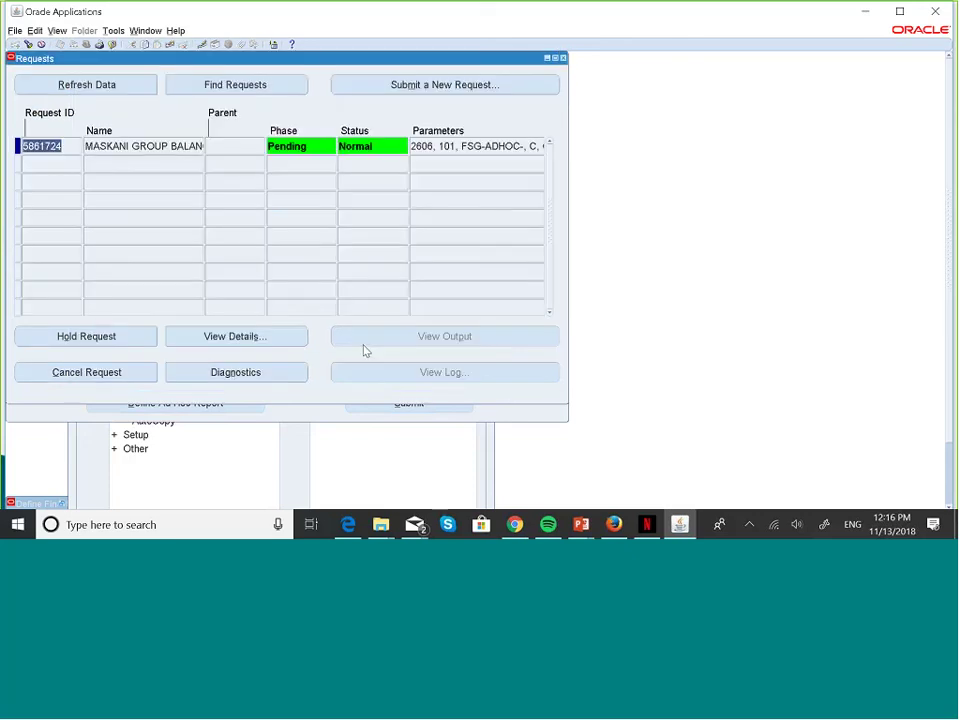
{"action": "left_click", "coordinate": [139, 86]}
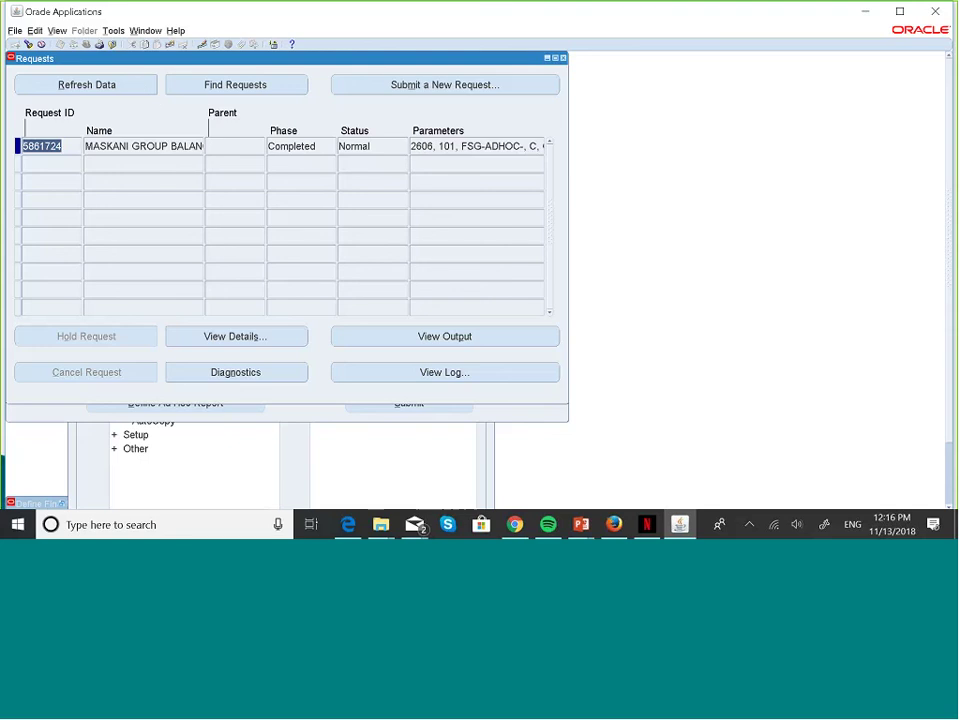
- View the balance sheet output in Firefox with Payables amounts suppressed, then return to Requests
{"action": "left_click", "coordinate": [433, 336]}
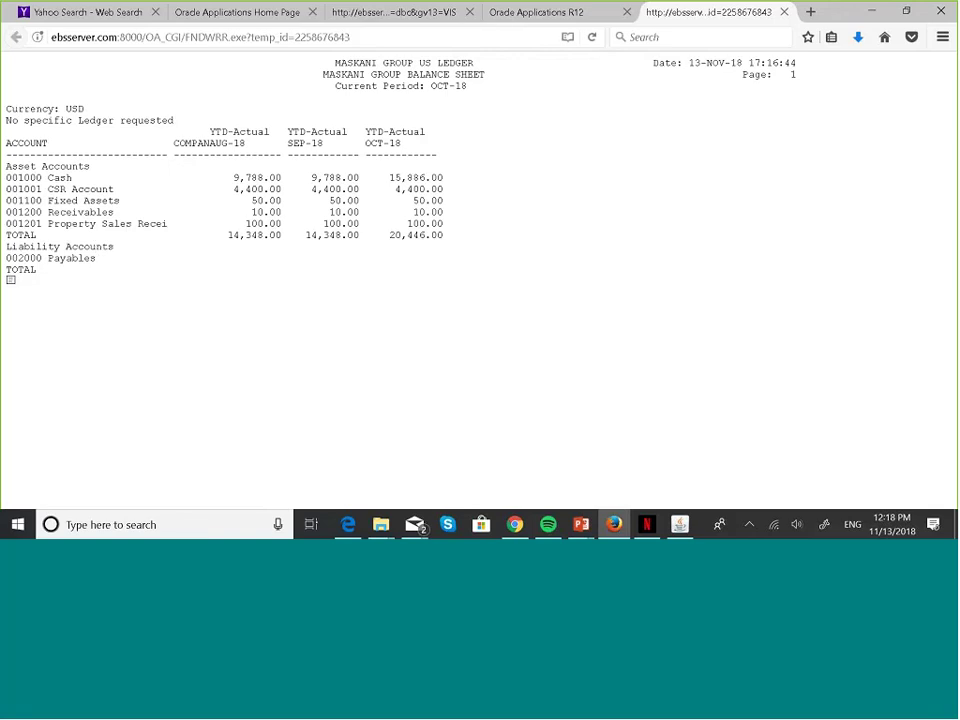
{"action": "left_click", "coordinate": [681, 525]}
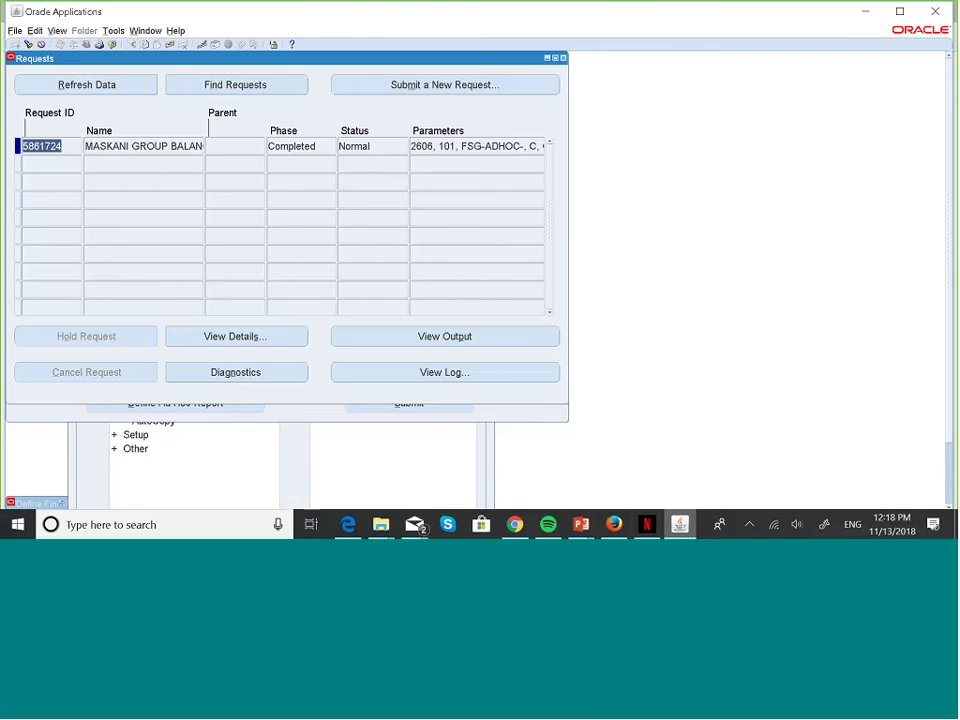
- Clear the Display Set value from the report's optional components
{"action": "left_click", "coordinate": [563, 59]}
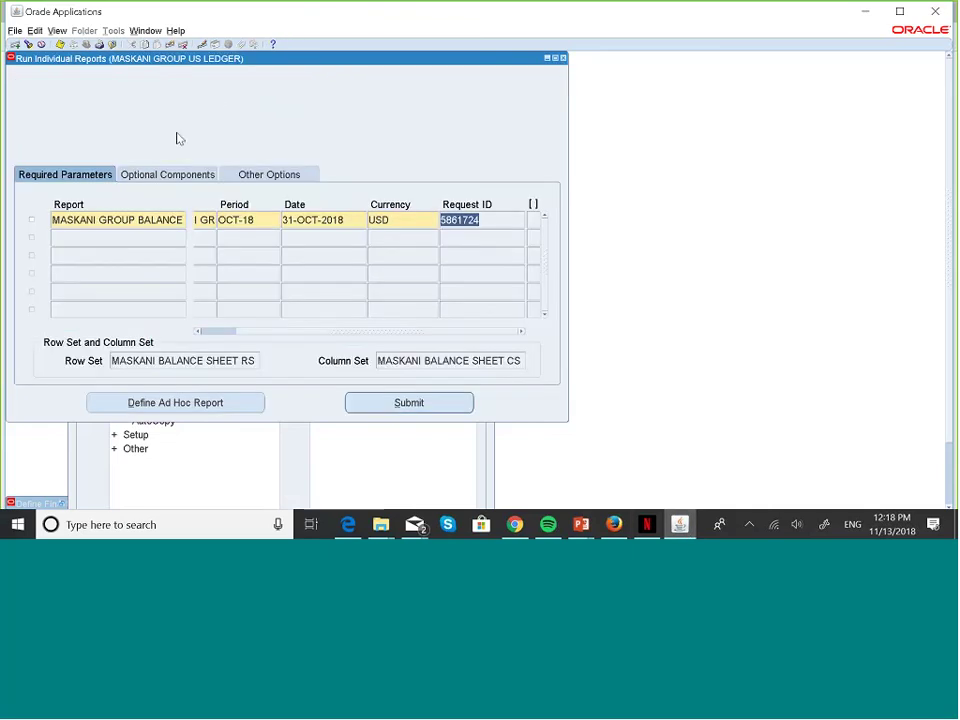
{"action": "left_click", "coordinate": [173, 177]}
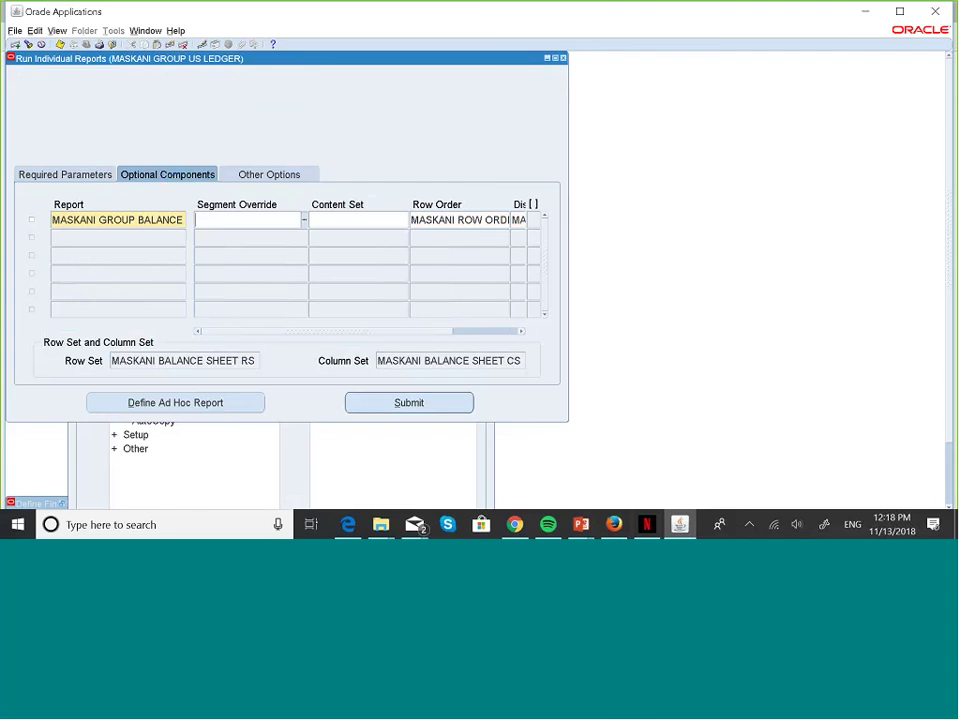
{"action": "left_click", "coordinate": [521, 332]}
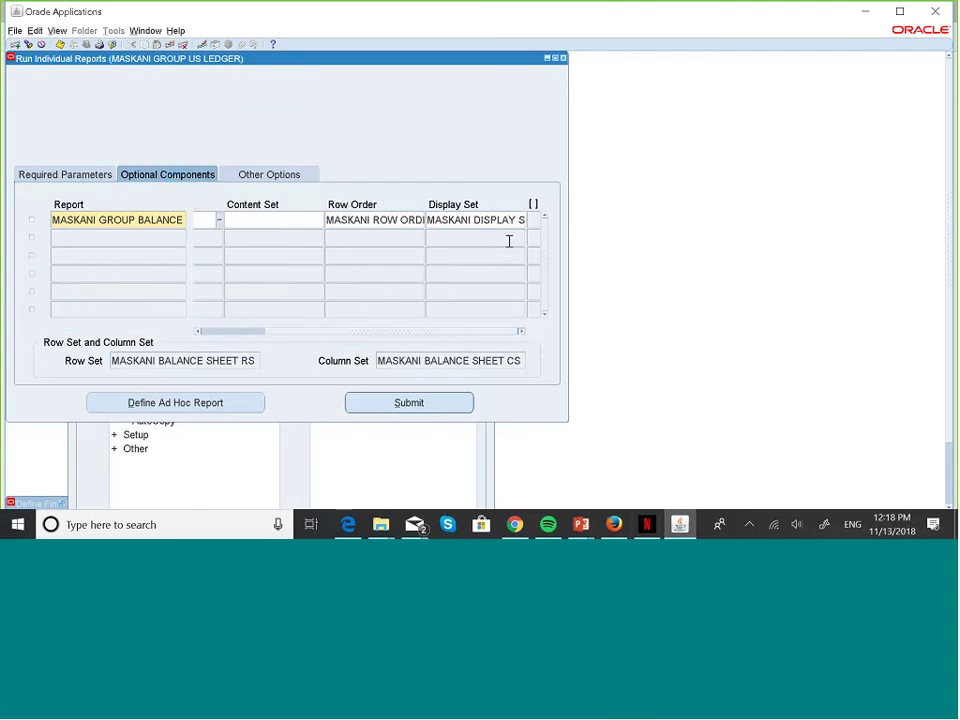
{"action": "left_click", "coordinate": [494, 215]}
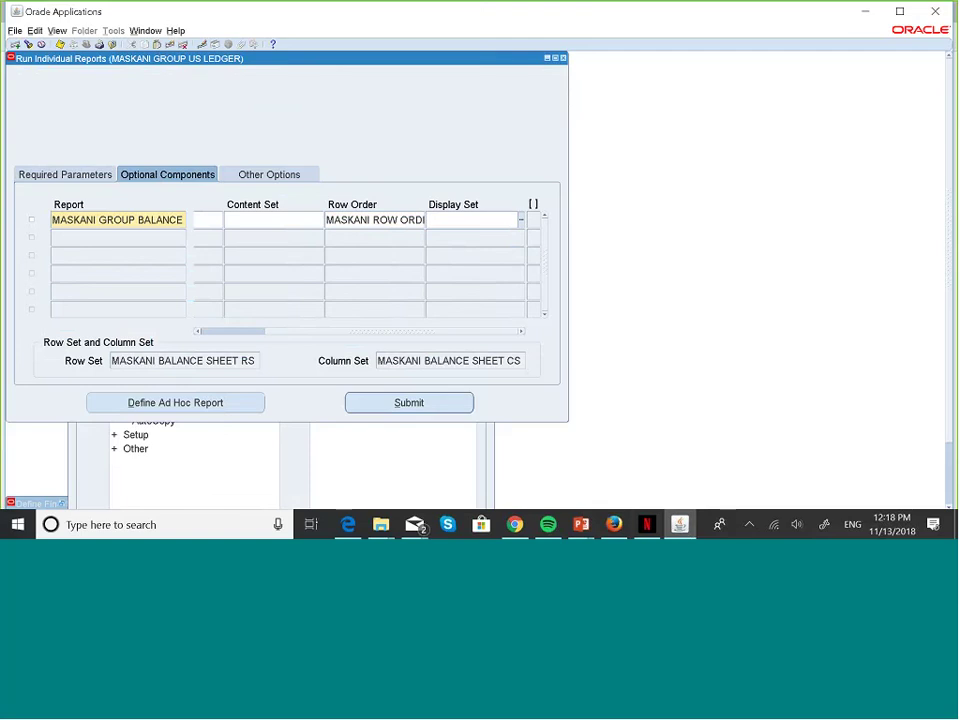
{"action": "left_click", "coordinate": [94, 174]}
- Resubmit the balance sheet as request 5861725 and bring up Find Requests
{"action": "left_click", "coordinate": [33, 219]}
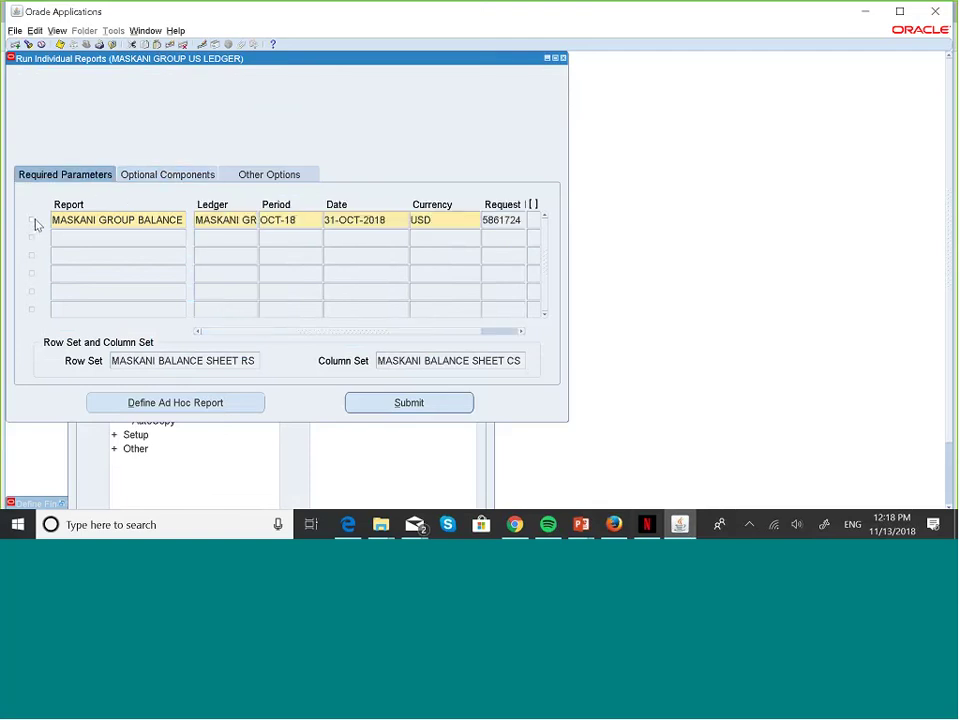
{"action": "left_click", "coordinate": [439, 401]}
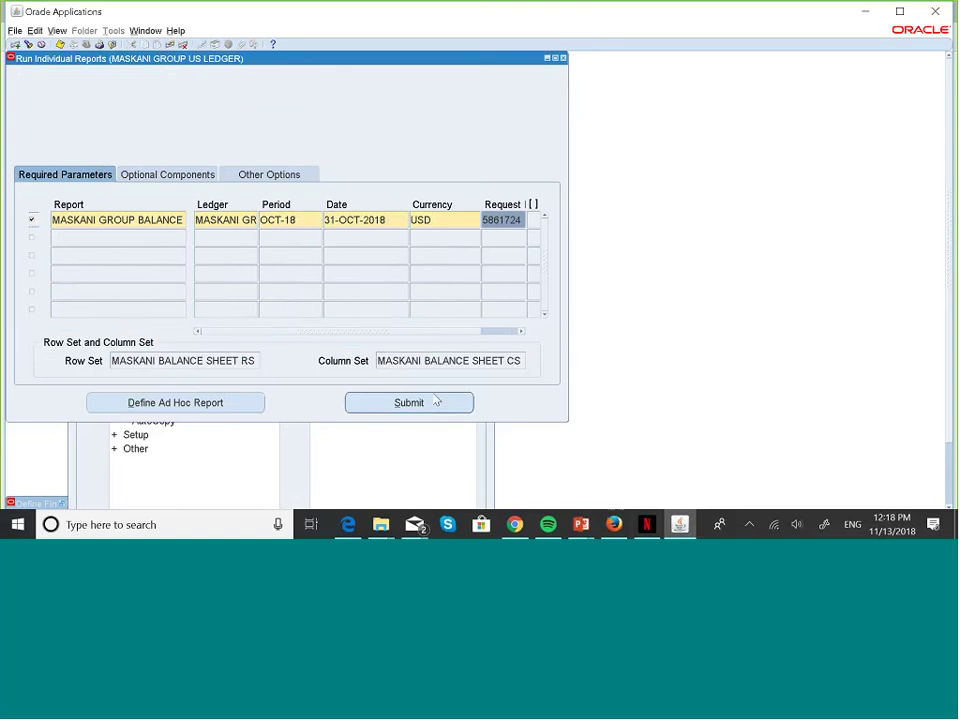
{"action": "double_click", "coordinate": [517, 224]}
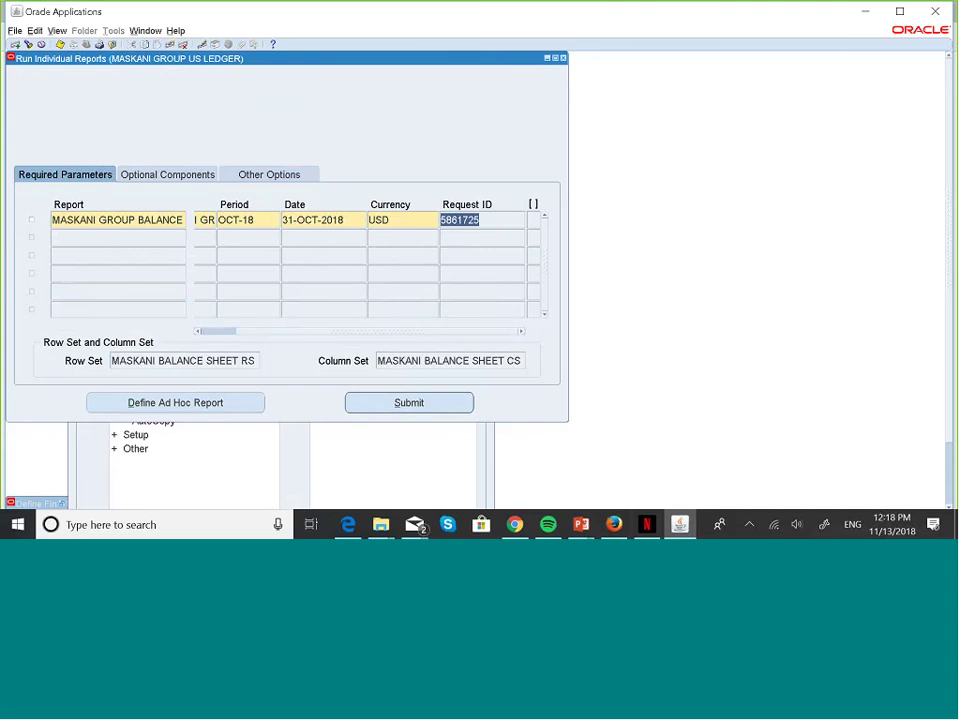
{"action": "key", "text": "alt+v"}
{"action": "key", "text": "r"}
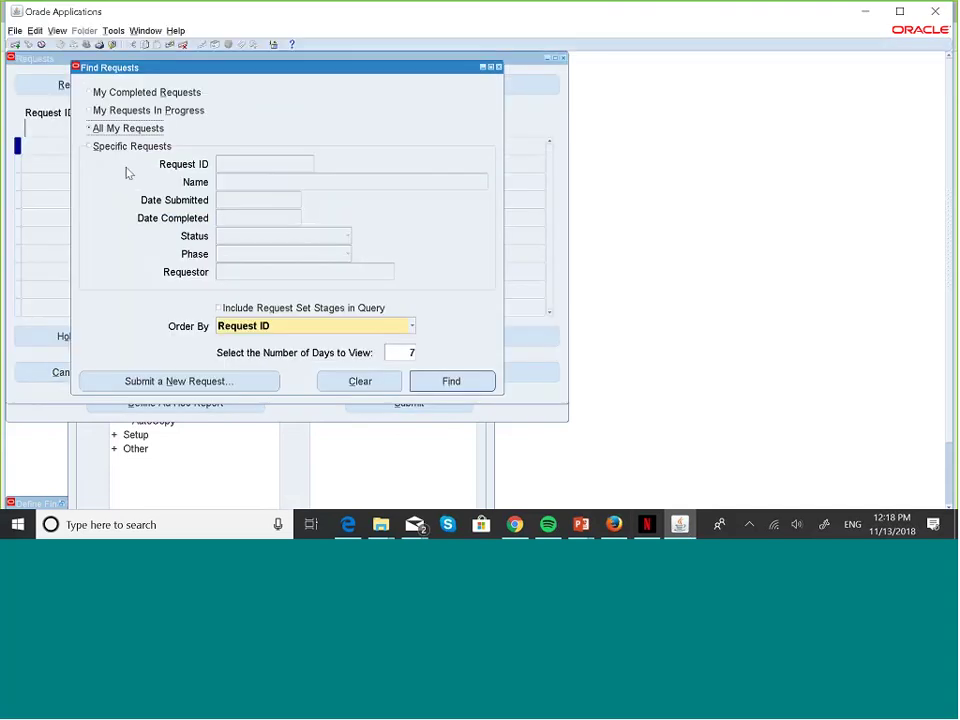
- Search for the resubmitted request as a specific request, entering ID 5861726
{"action": "left_click", "coordinate": [96, 145]}
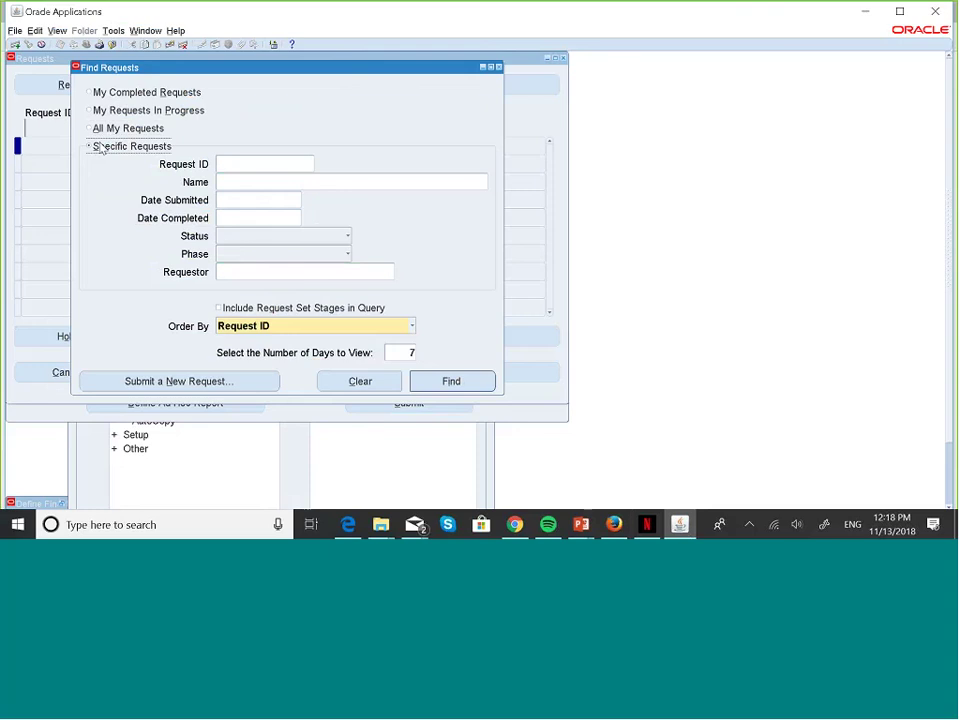
{"action": "left_click", "coordinate": [250, 167]}
{"action": "type", "text": "5861726"}
{"action": "left_click", "coordinate": [452, 382]}
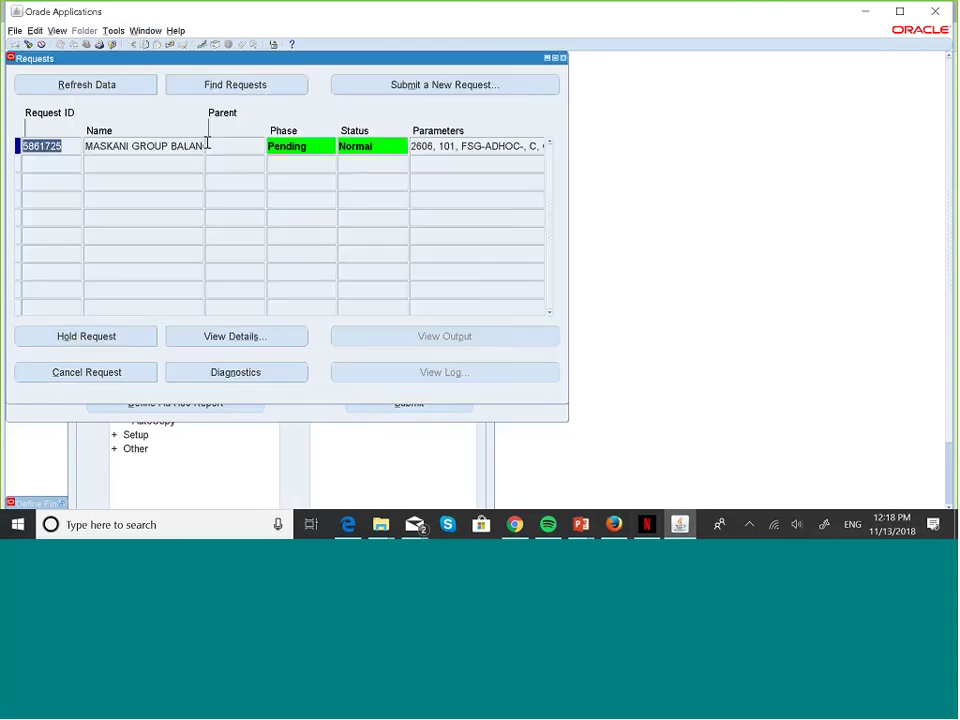
- Refresh until Completed and view the output showing Payables <10.00>, <10.00> and <59.00>
{"action": "left_click", "coordinate": [257, 82]}
{"action": "left_click", "coordinate": [131, 81]}
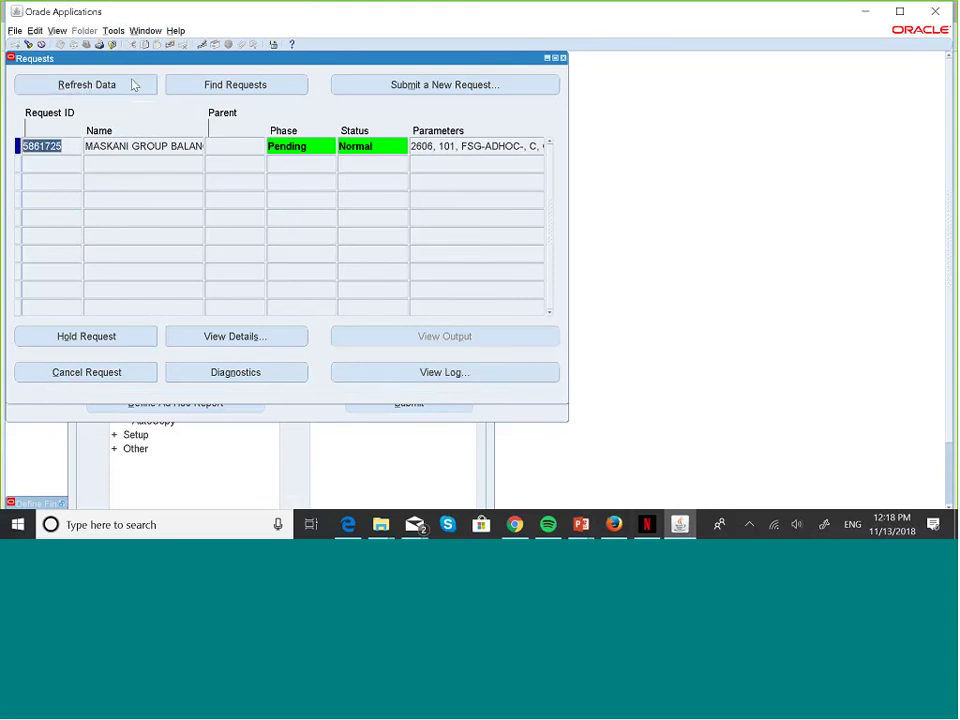
{"action": "left_click", "coordinate": [133, 85]}
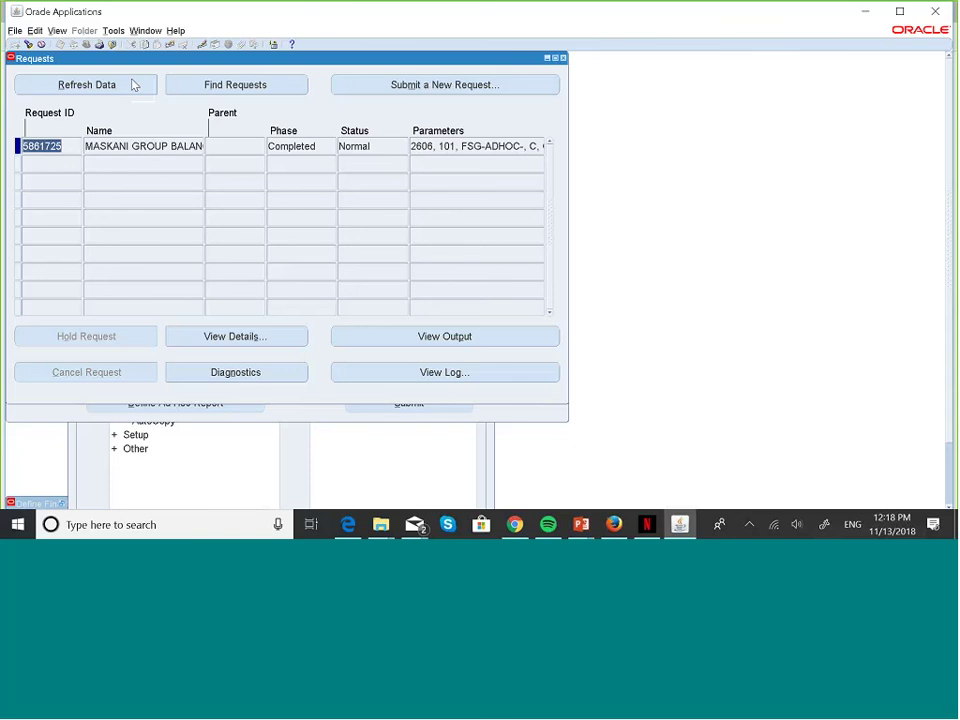
{"action": "left_click", "coordinate": [469, 346]}
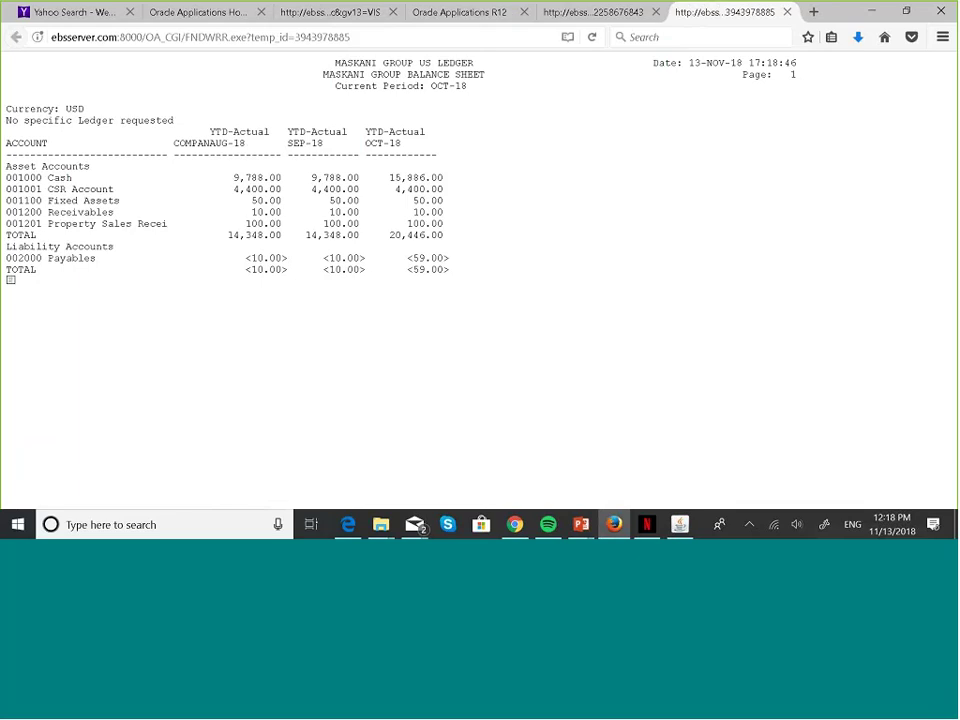
- Compare the two balance sheet output tabs, then bring back the PowerPoint FSG Display Set slide
{"action": "left_click", "coordinate": [614, 12]}
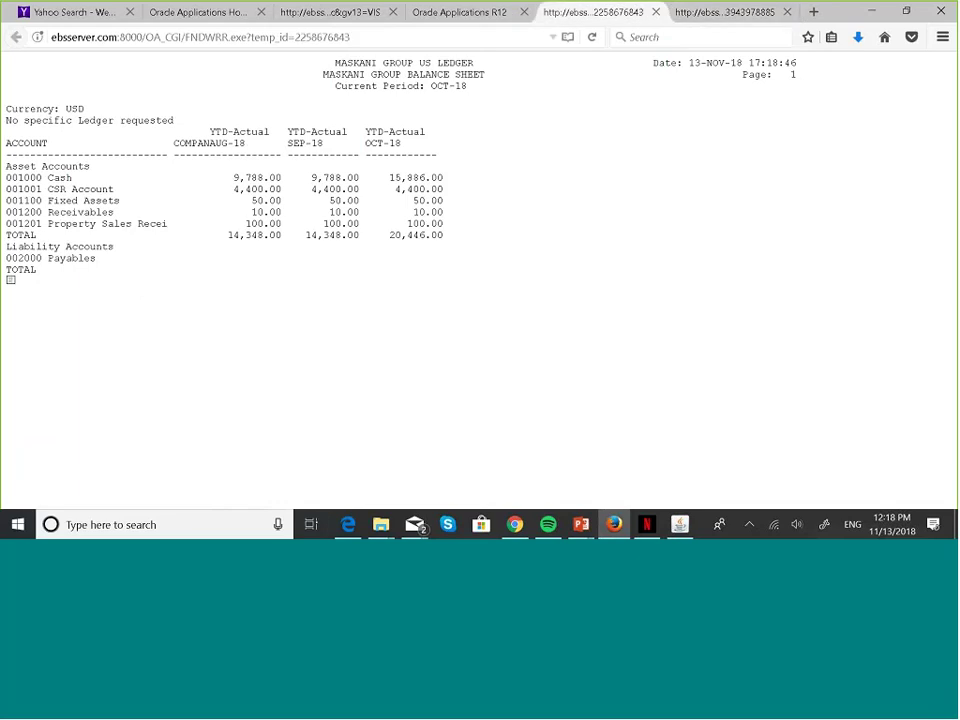
{"action": "left_click", "coordinate": [723, 10]}
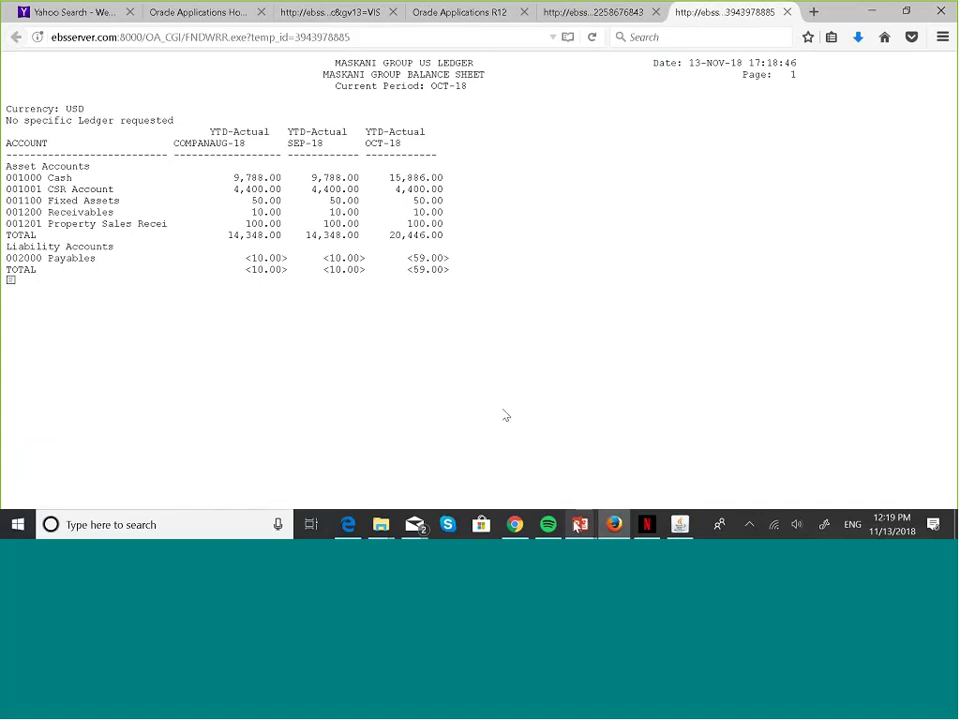
{"action": "mouse_move", "coordinate": [578, 526]}
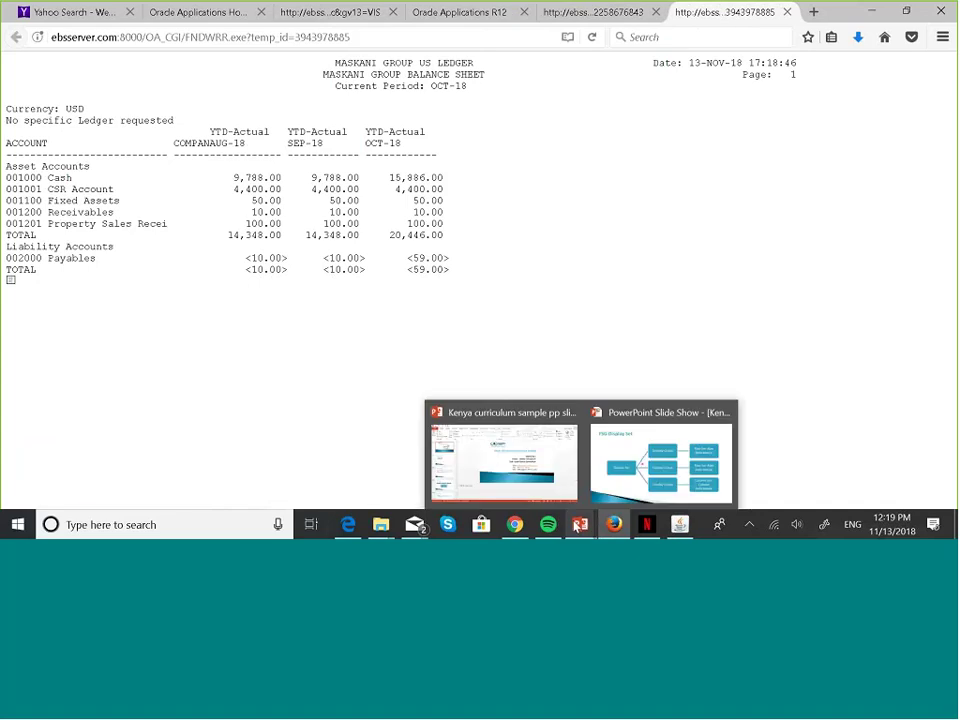
{"action": "left_click", "coordinate": [655, 487]}
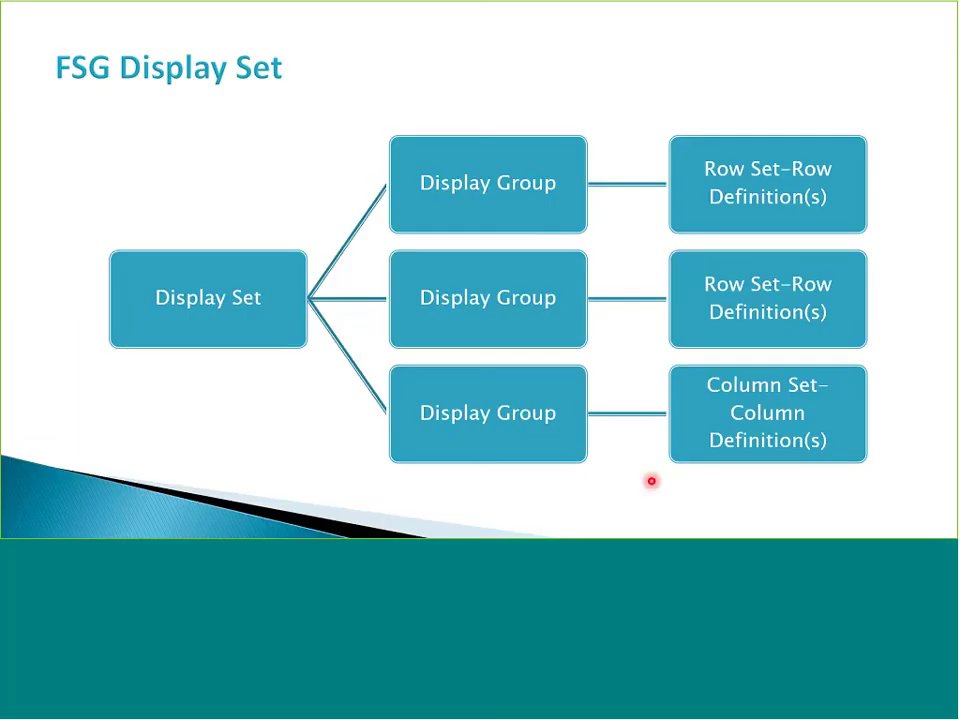